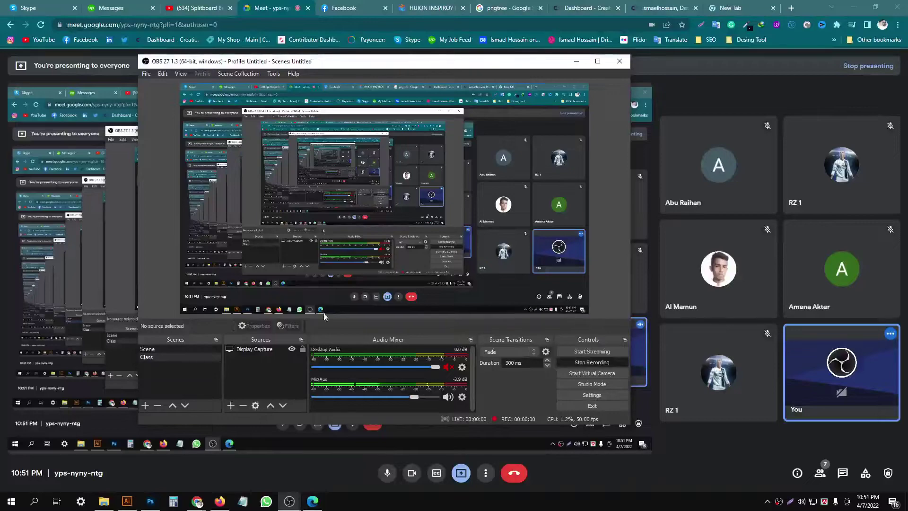
# - Move the recorder aside and bring the Fiverr custom thumbnail results forward
pyautogui.moveTo(431, 63); pyautogui.dragTo(518, 80)
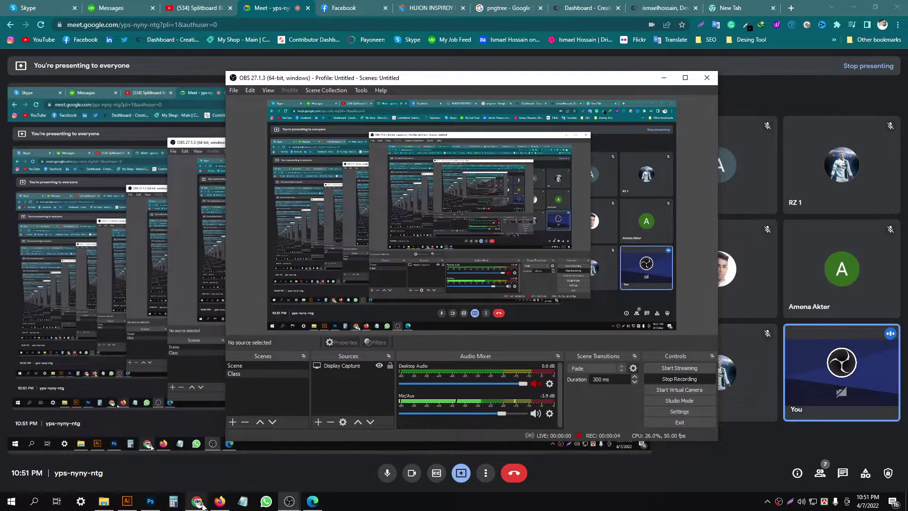
pyautogui.moveTo(198, 501)
pyautogui.click(203, 456)
pyautogui.scroll(5, 173, 339)
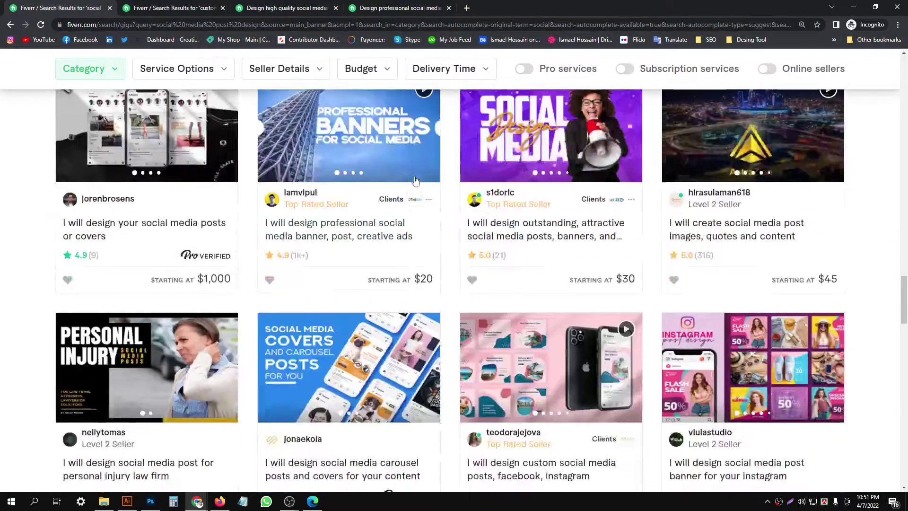
pyautogui.scroll(5, 184, 283)
pyautogui.scroll(5, 198, 227)
pyautogui.scroll(5, 215, 149)
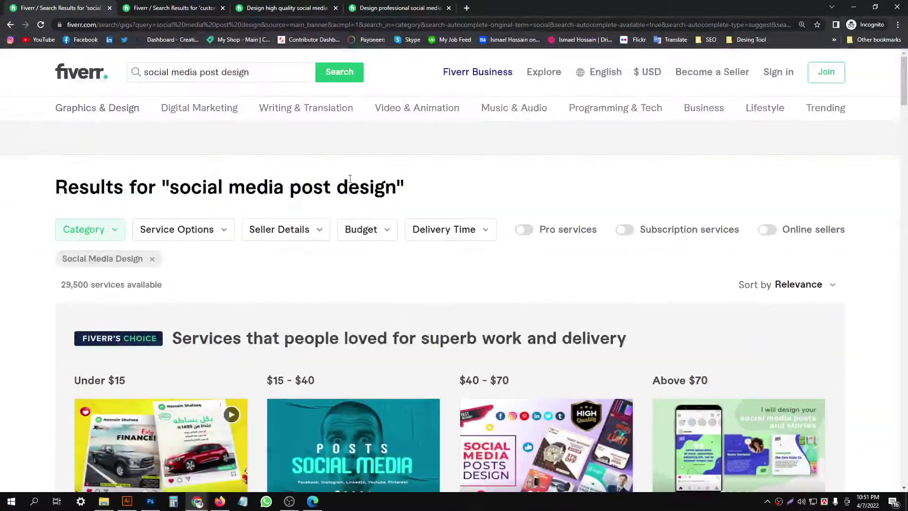
pyautogui.scroll(-3, 331, 161)
pyautogui.scroll(3, 340, 171)
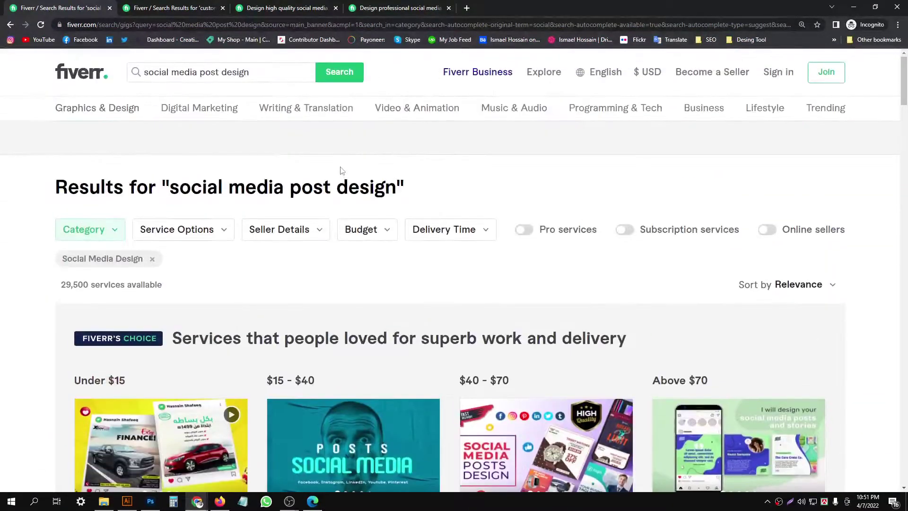
# - Look through the social media gig tabs, then return to the custom thumbnail results
pyautogui.click(388, 5)
pyautogui.click(308, 9)
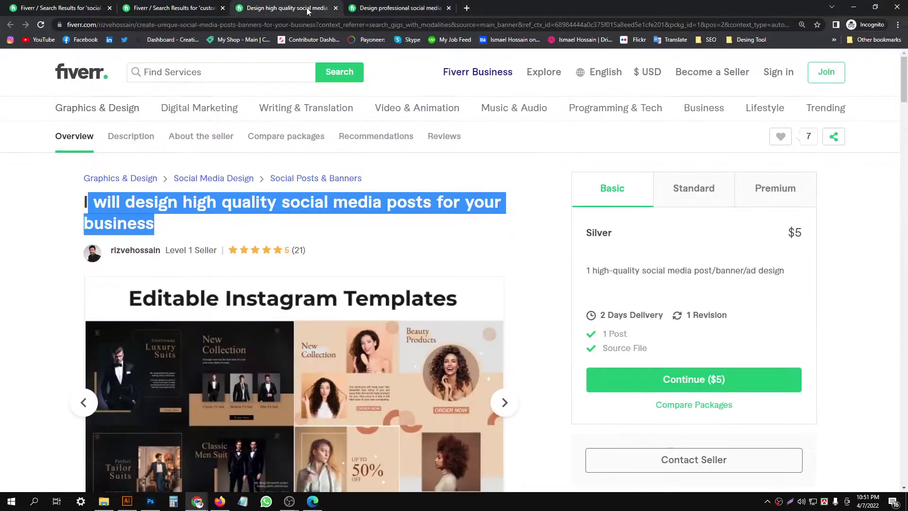
pyautogui.click(189, 8)
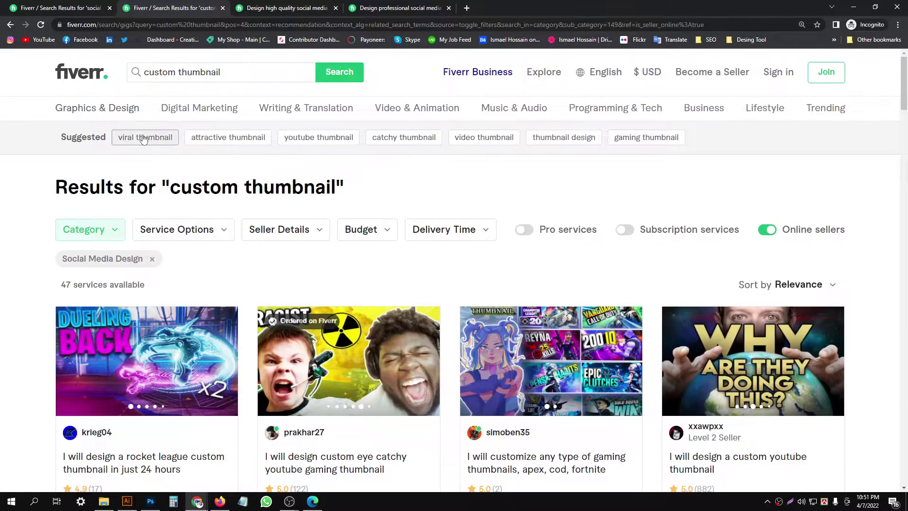
# - Search 'viral thumbnail' and show only online sellers, leaving 49 services
pyautogui.click(143, 138)
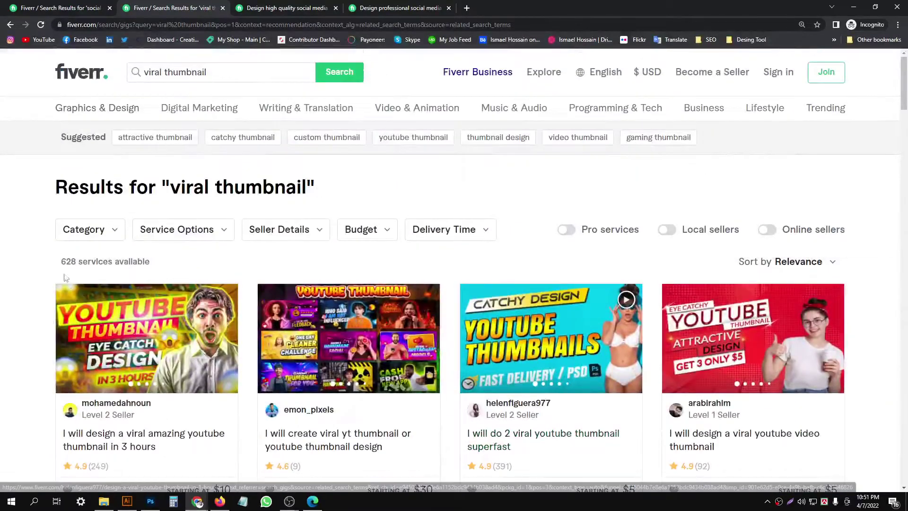
pyautogui.click(767, 230)
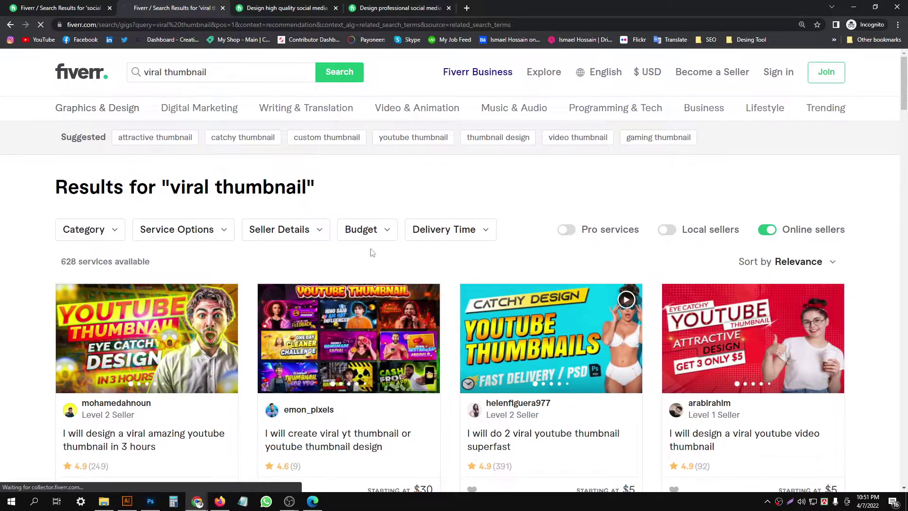
pyautogui.scroll(-5, 303, 213)
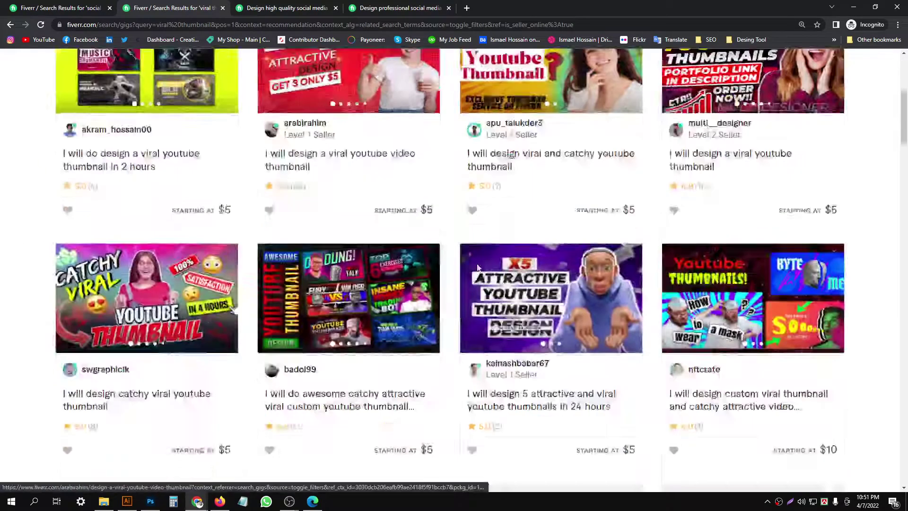
pyautogui.scroll(-10, 263, 197)
pyautogui.scroll(6, 299, 190)
pyautogui.scroll(6, 298, 190)
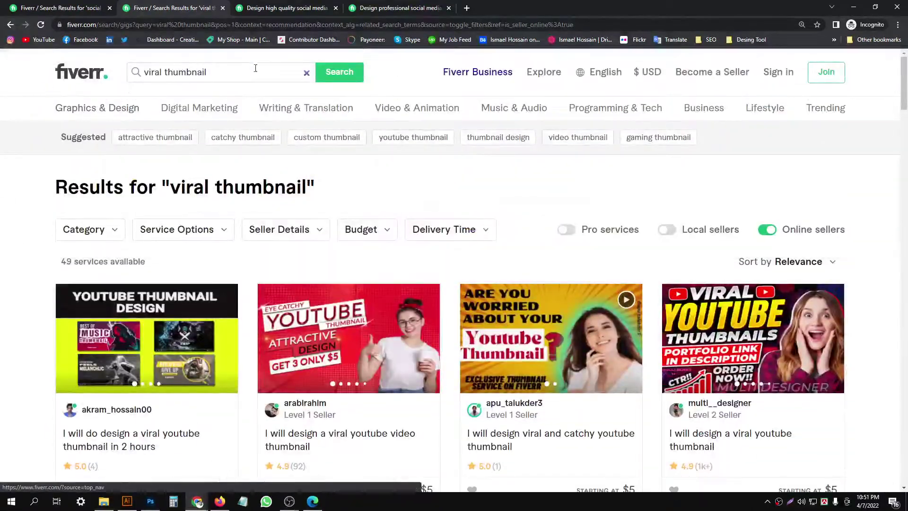
# - Search Fiverr for 'viral youtube thumbnail'
pyautogui.doubleClick(215, 72)
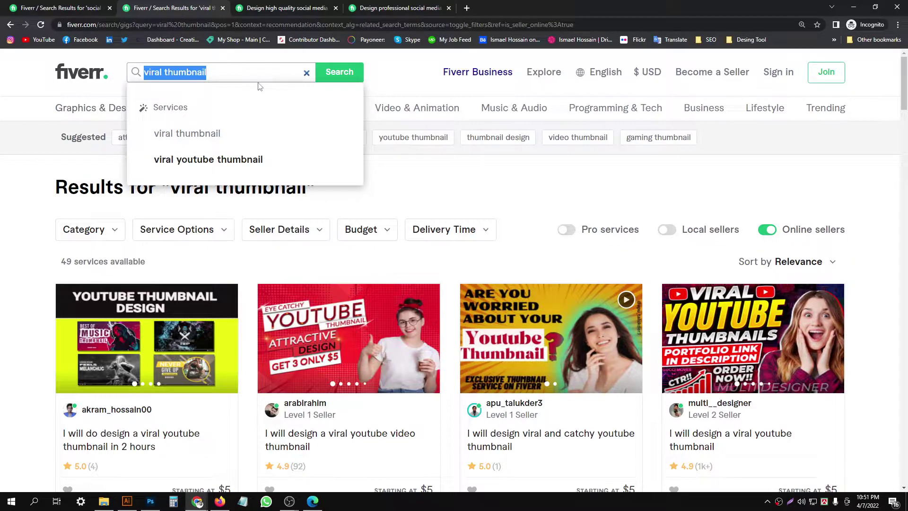
pyautogui.click(250, 172)
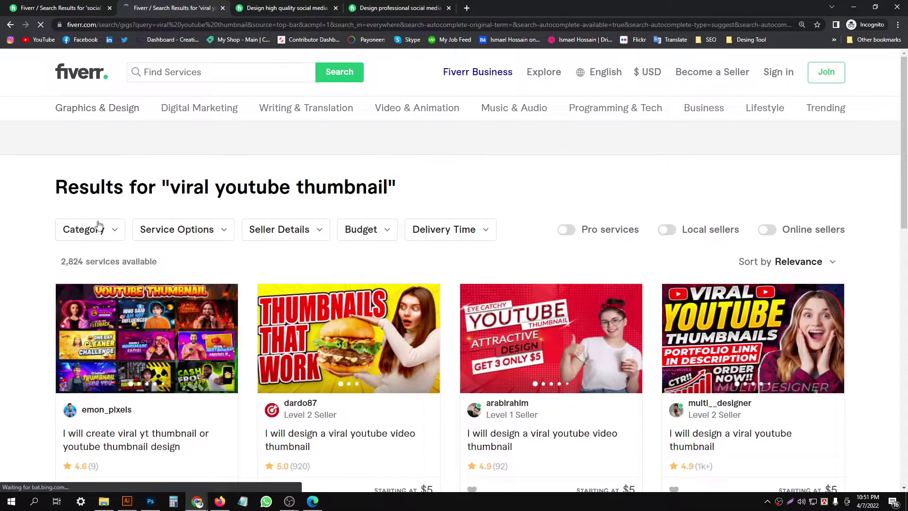
pyautogui.scroll(-3, 263, 171)
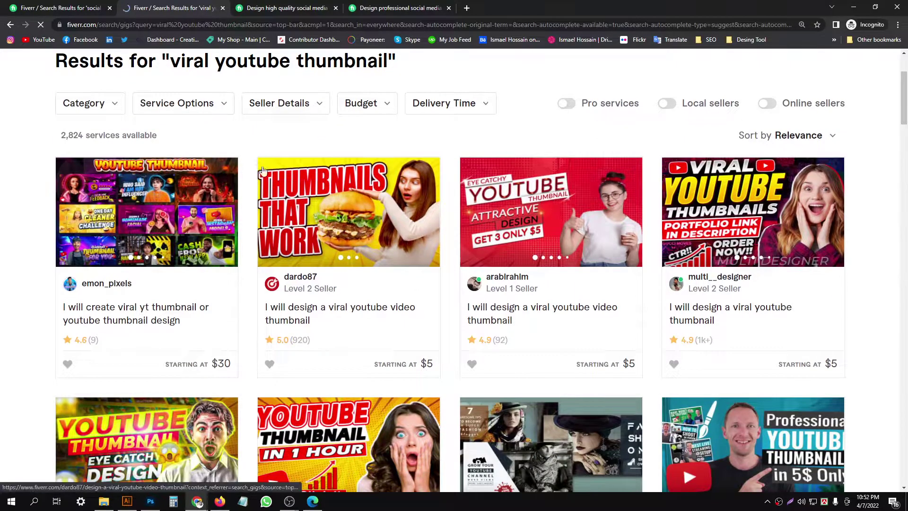
# - Filter the results to Social Media Design and bring Photoshop forward
pyautogui.click(95, 103)
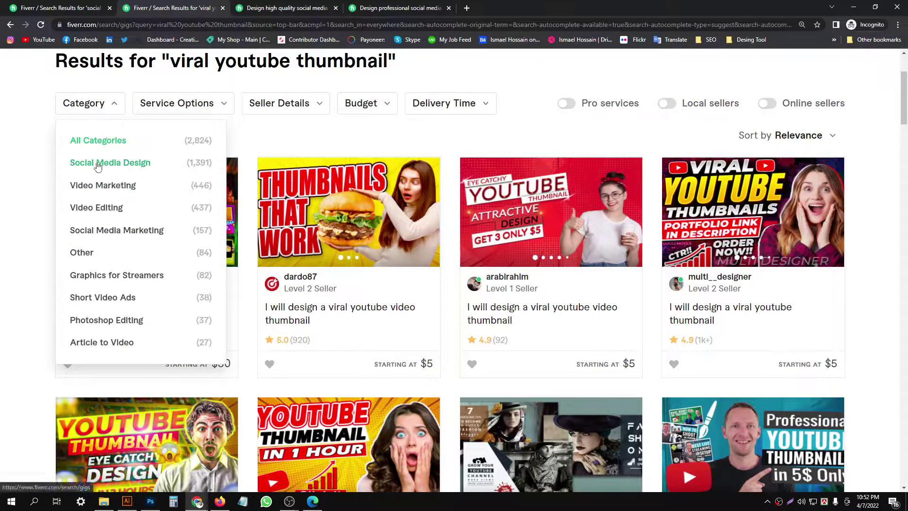
pyautogui.click(97, 164)
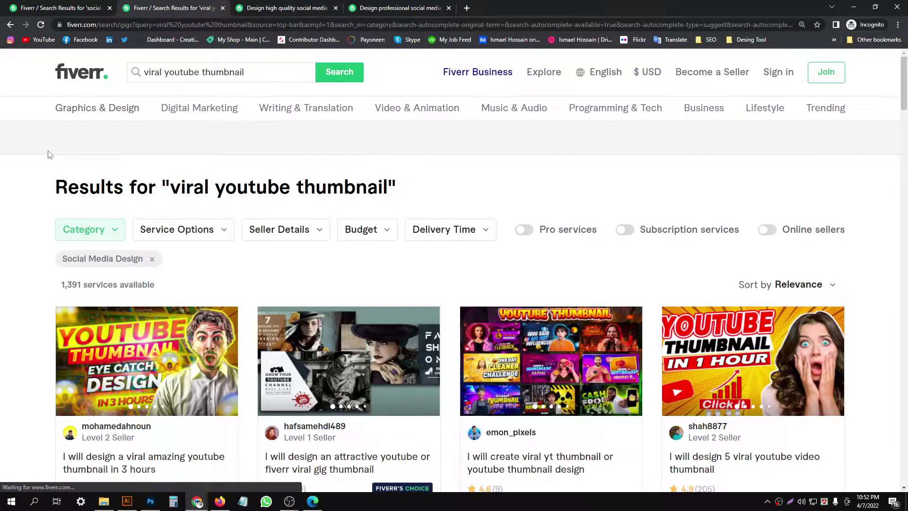
pyautogui.click(252, 79)
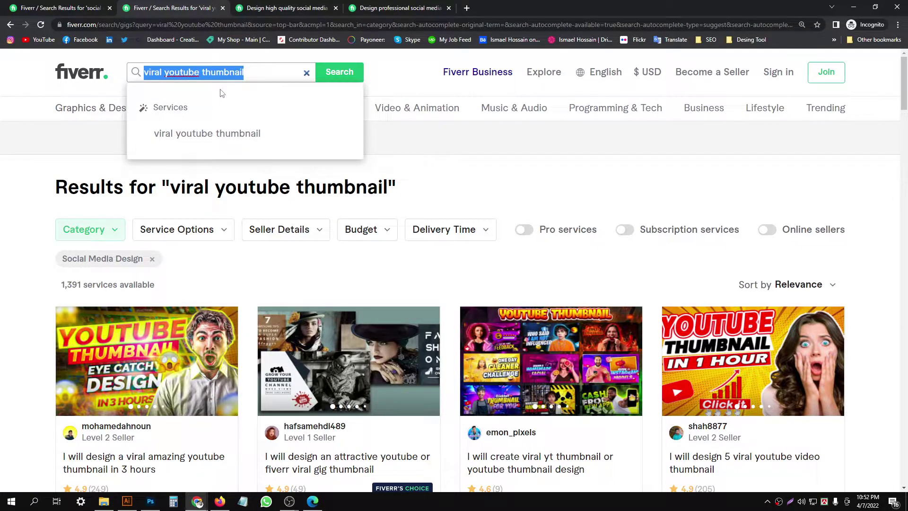
pyautogui.click(151, 501)
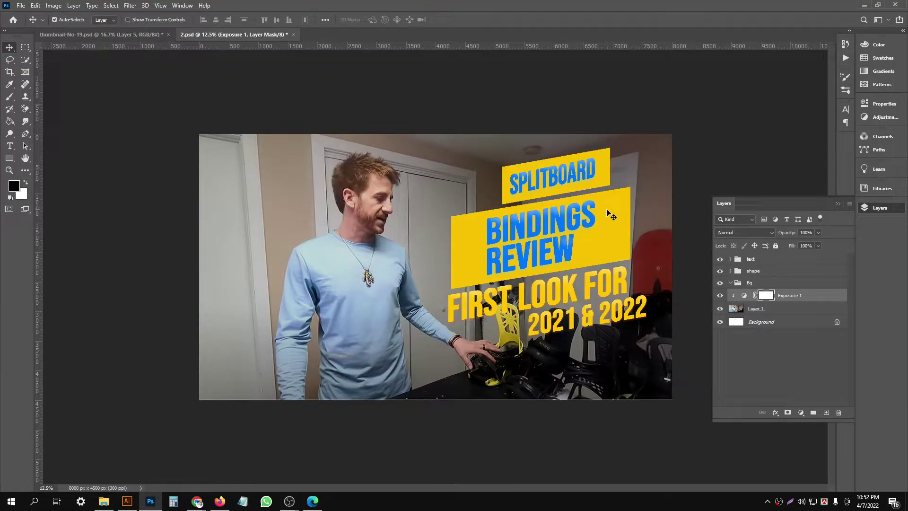
# - Create a blank 1920×1080 Photoshop document, then return to the Fiverr results
pyautogui.hotkey('ctrl', 'n')
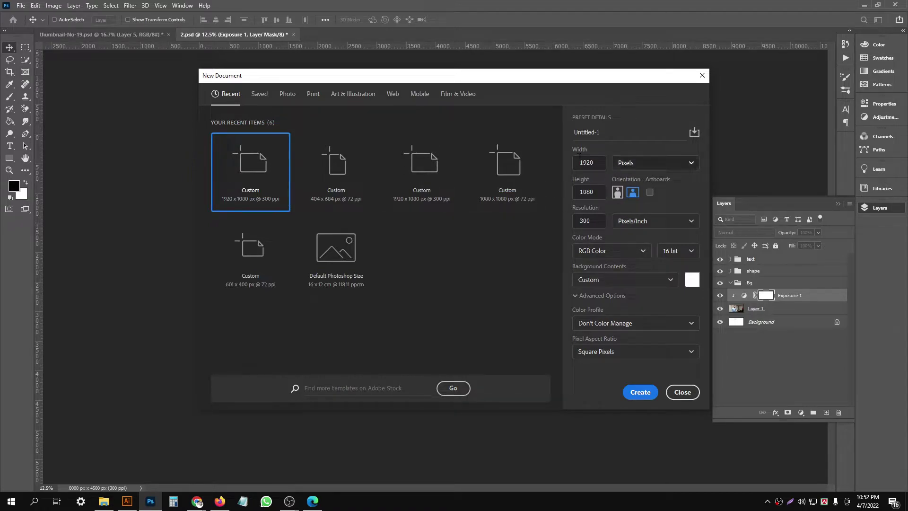
pyautogui.click(639, 393)
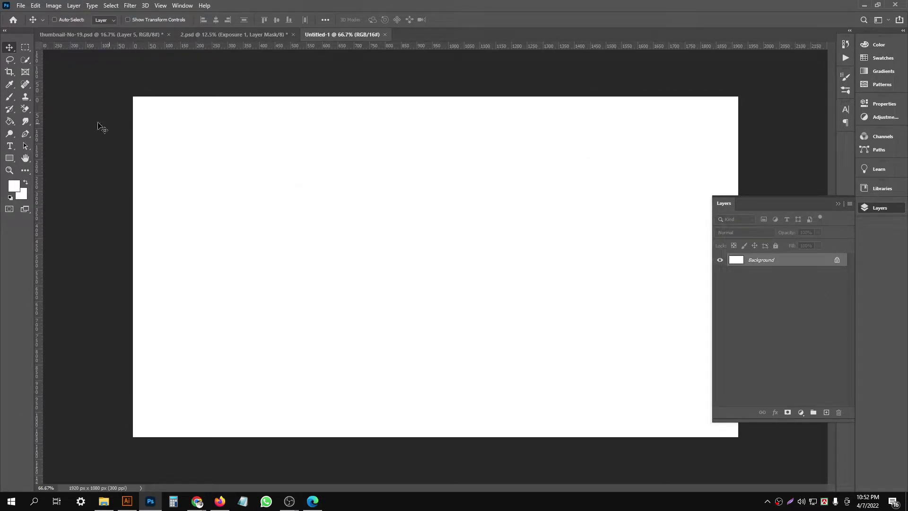
pyautogui.moveTo(196, 501)
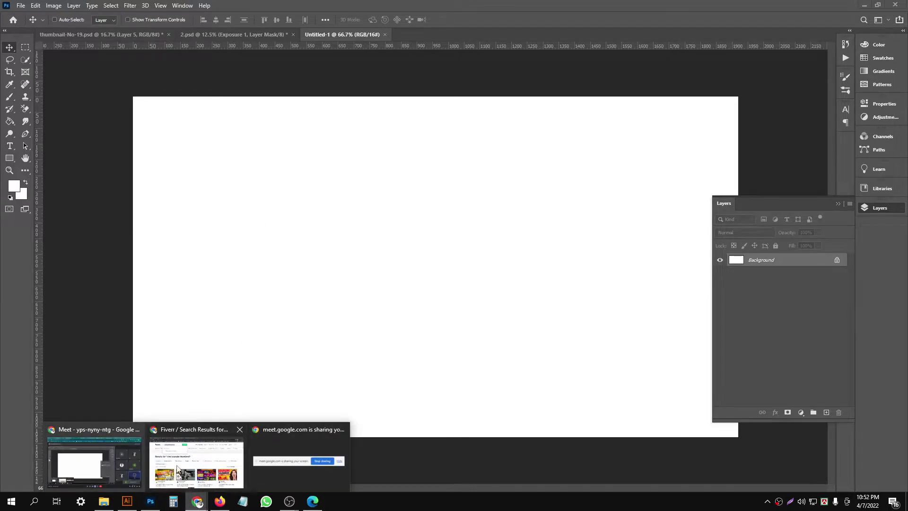
pyautogui.click(180, 468)
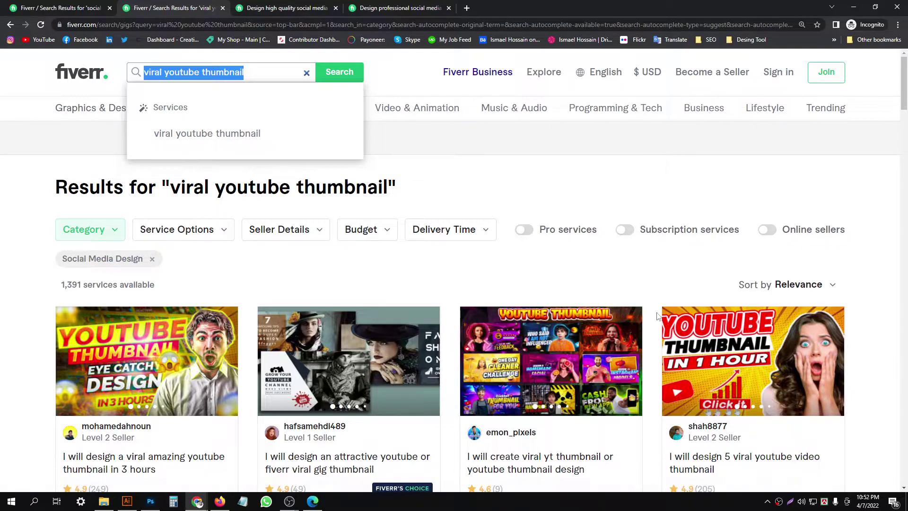
# - Open freepik.com in the Meet window's new tab and search for 'happy'
pyautogui.scroll(-3, 165, 303)
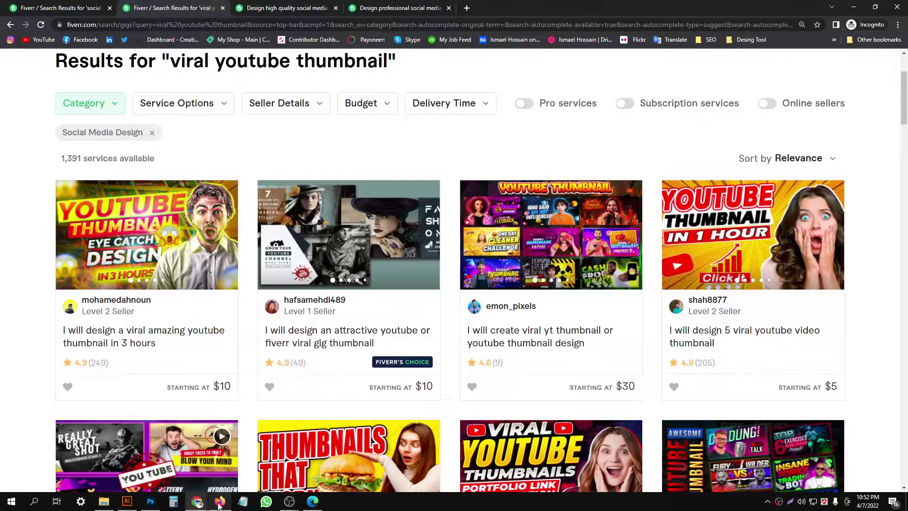
pyautogui.click(219, 502)
pyautogui.click(219, 502)
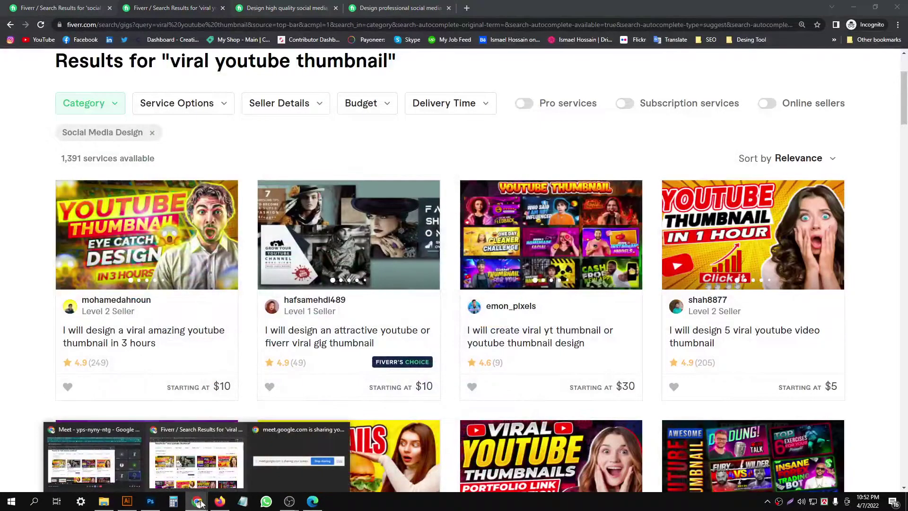
pyautogui.click(94, 456)
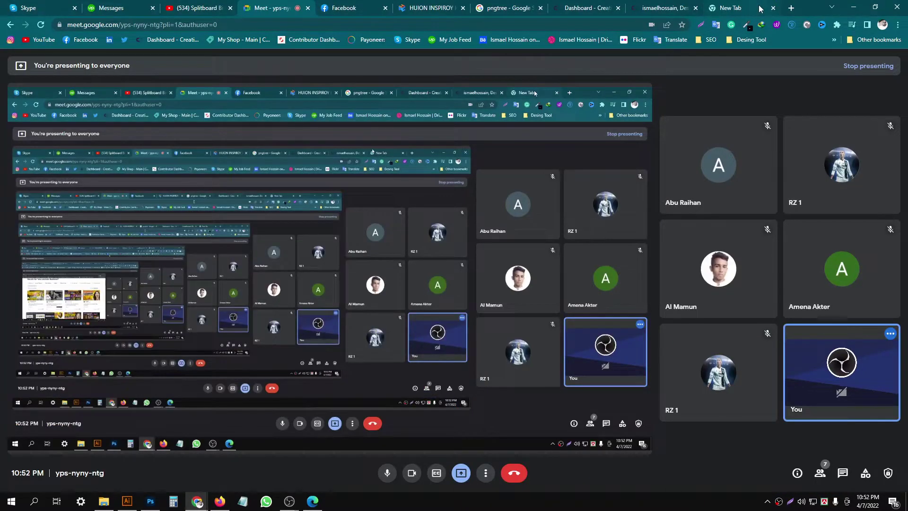
pyautogui.click(761, 9)
pyautogui.write('fre')
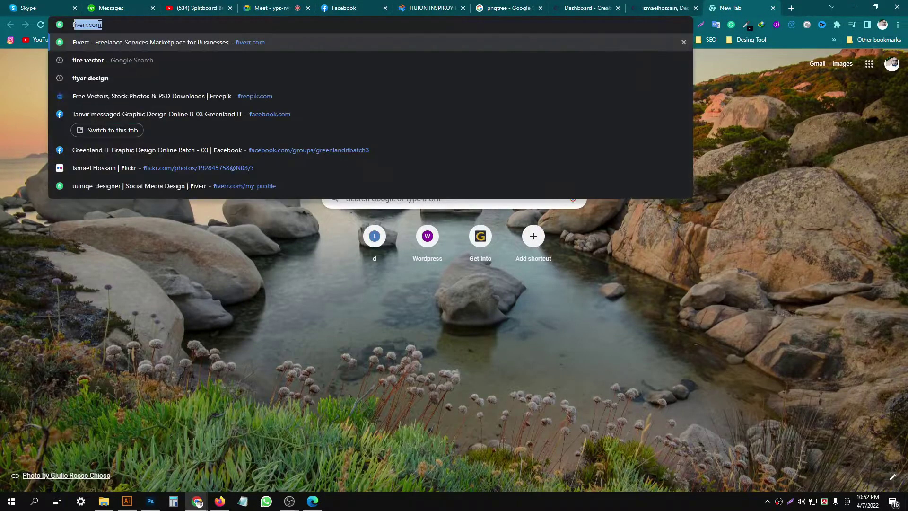
pyautogui.write('epik')
pyautogui.press('Return')
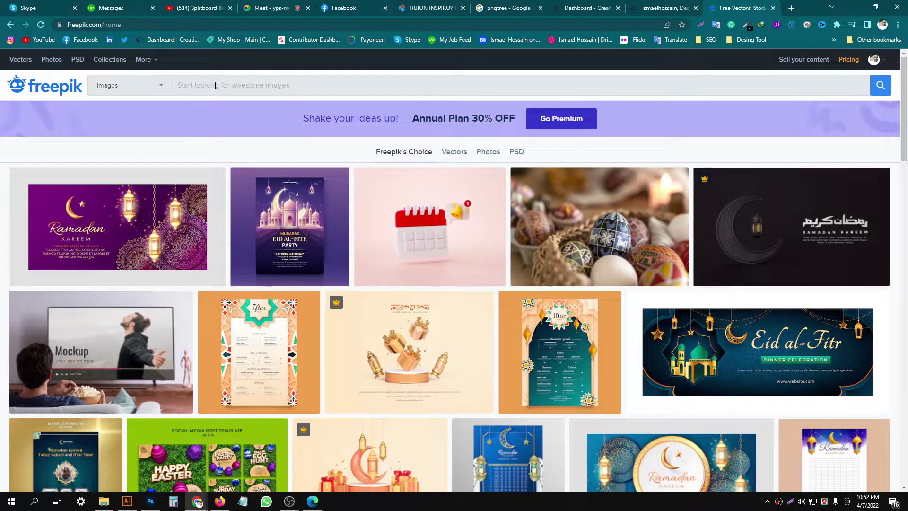
pyautogui.write('happy')
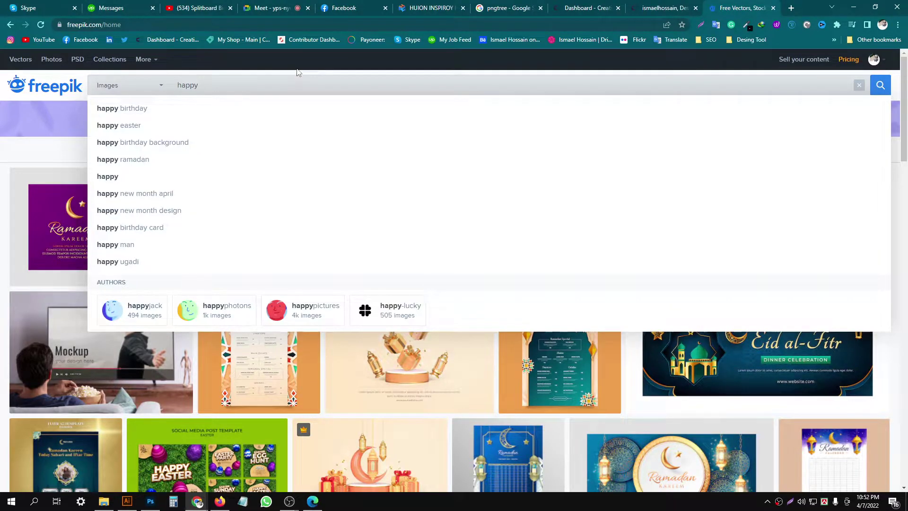
pyautogui.press('Return')
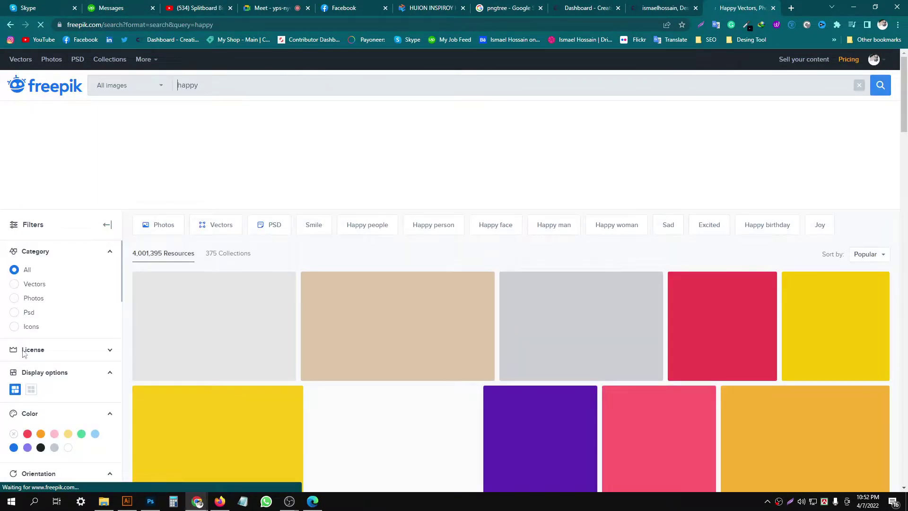
# - Filter the 'happy' results to photos, scroll through them and dismiss the advert
pyautogui.click(38, 299)
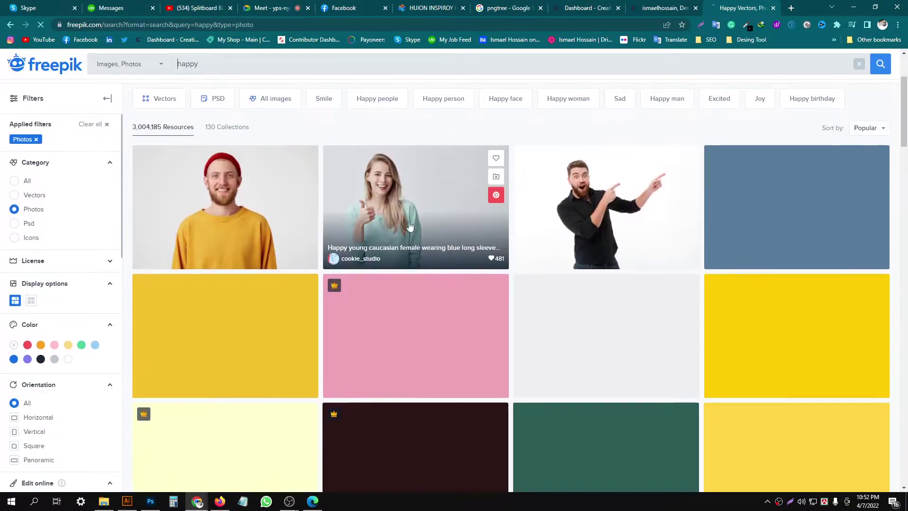
pyautogui.scroll(-3, 331, 198)
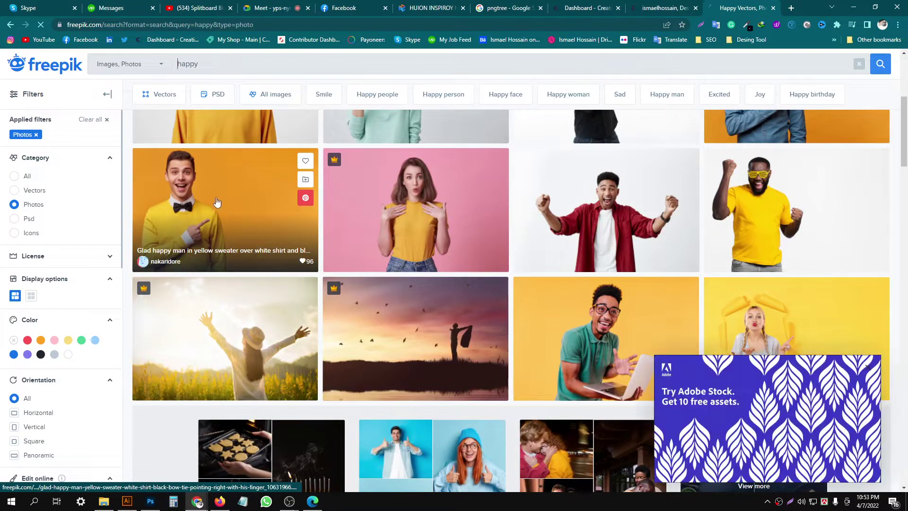
pyautogui.scroll(-5, 492, 212)
pyautogui.scroll(-3, 439, 201)
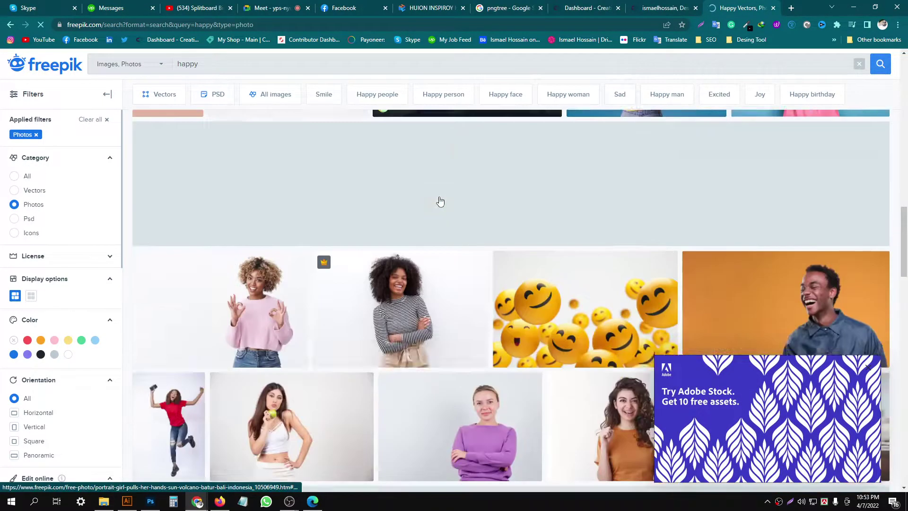
pyautogui.scroll(-3, 475, 204)
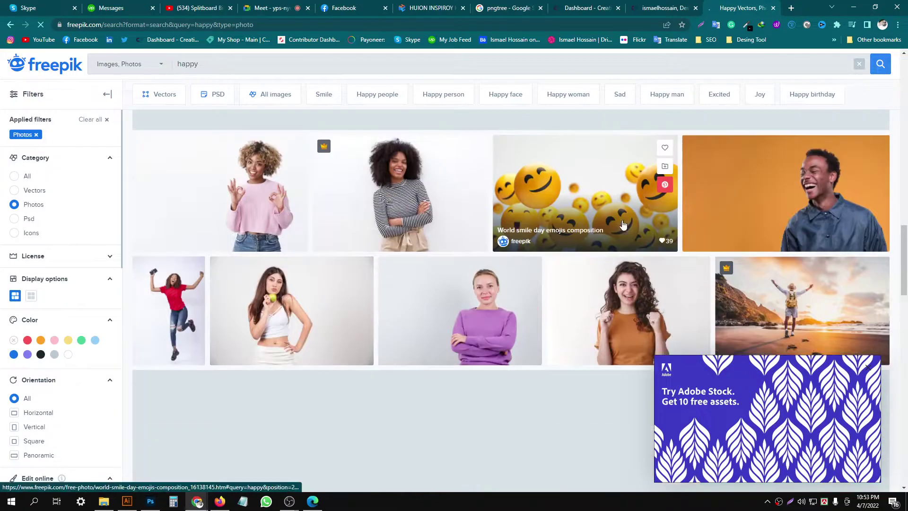
pyautogui.scroll(-5, 459, 213)
pyautogui.scroll(-5, 454, 213)
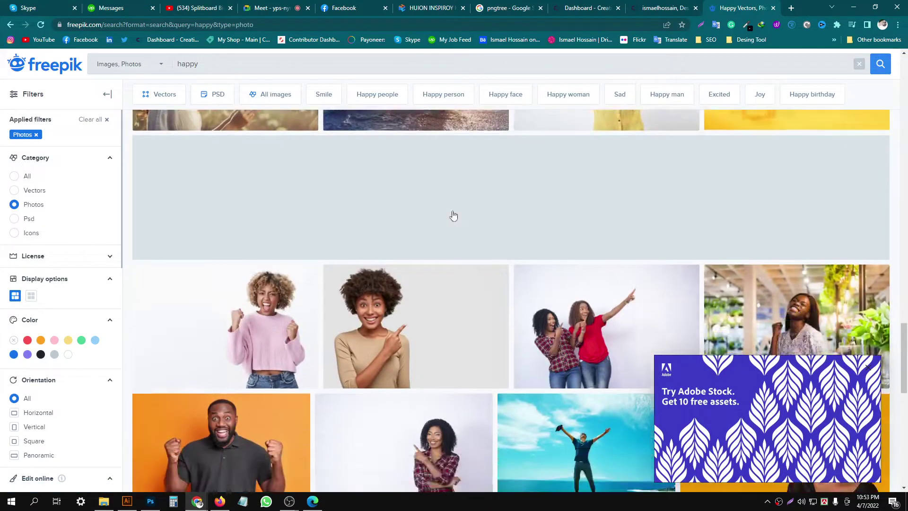
pyautogui.scroll(-5, 426, 213)
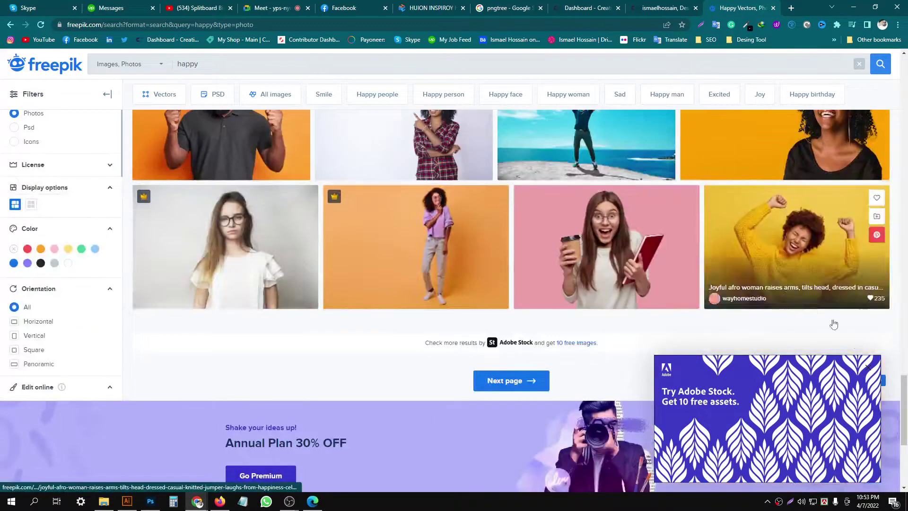
pyautogui.click(867, 365)
# - Copy the excited woman with coffee photo to the clipboard and return to Meet
pyautogui.click(610, 246)
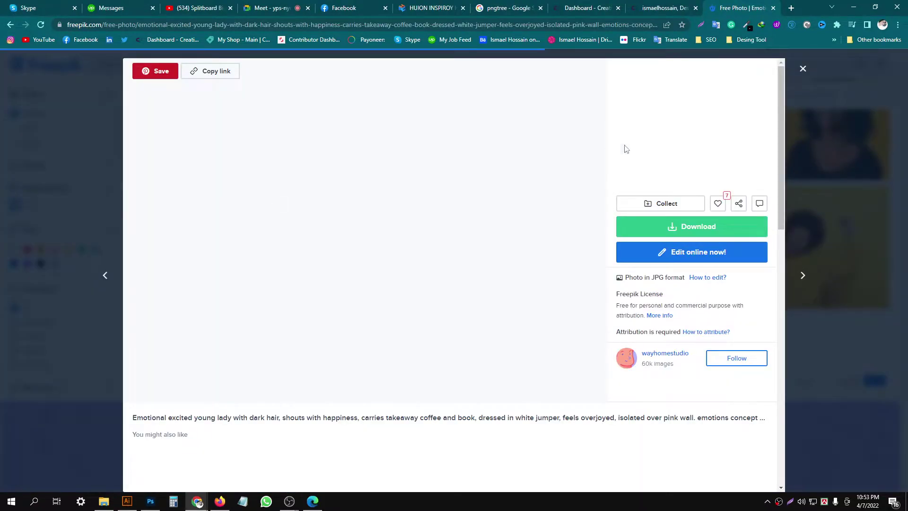
pyautogui.scroll(-8, 298, 222)
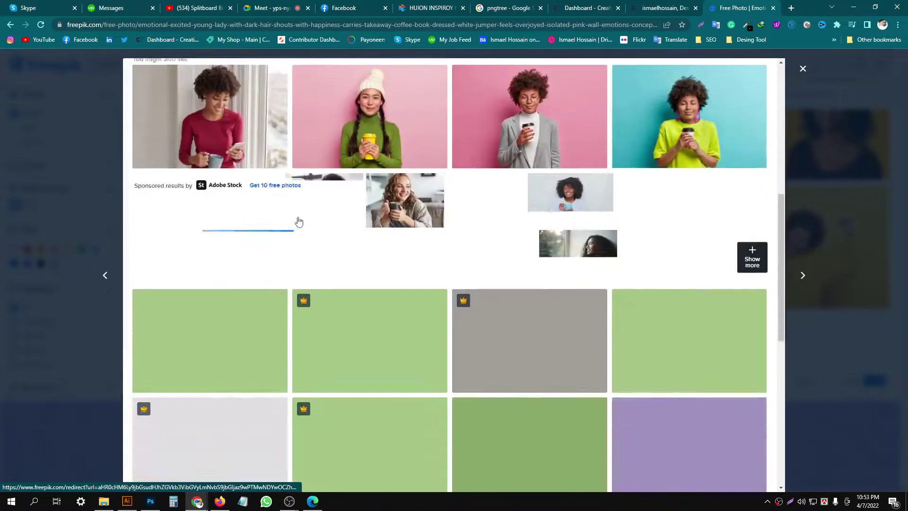
pyautogui.scroll(5, 298, 221)
pyautogui.scroll(3, 298, 217)
pyautogui.rightClick(329, 165)
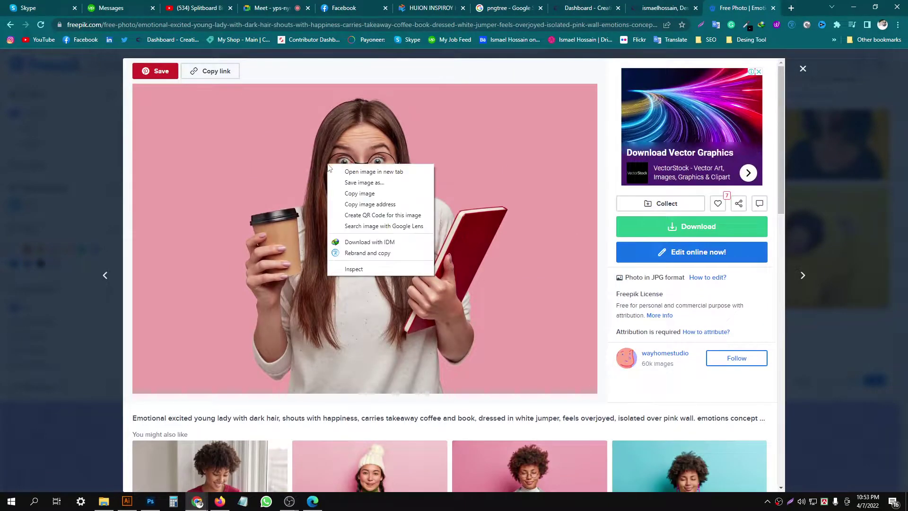
pyautogui.click(364, 193)
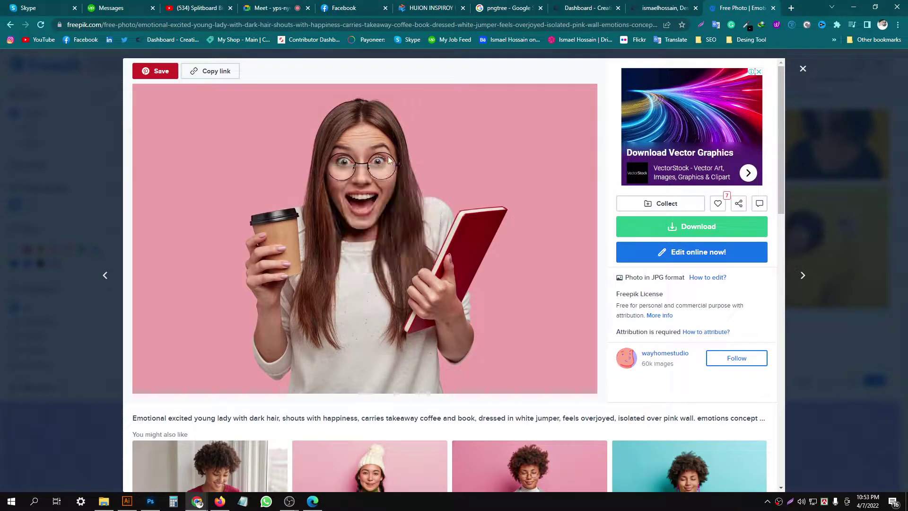
pyautogui.click(270, 6)
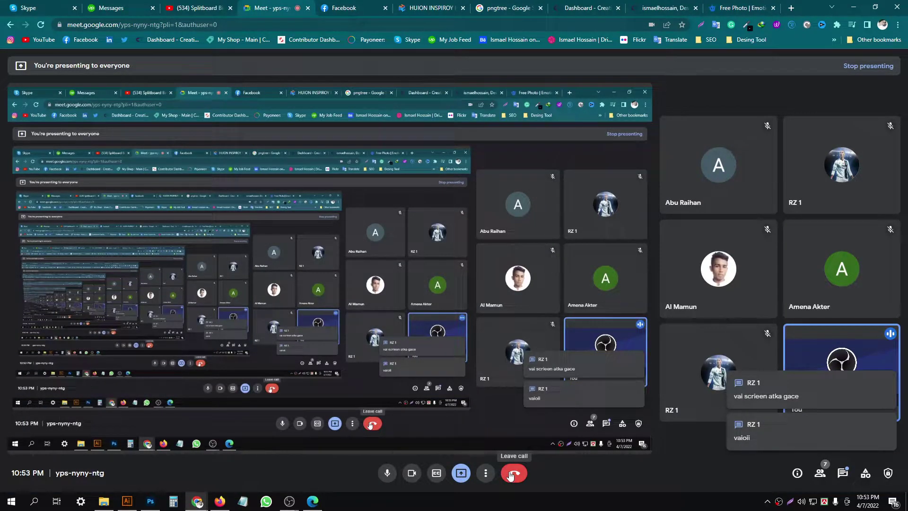
# - Leave the Meet call without ending it, rejoin, and unmute the microphone
pyautogui.click(511, 474)
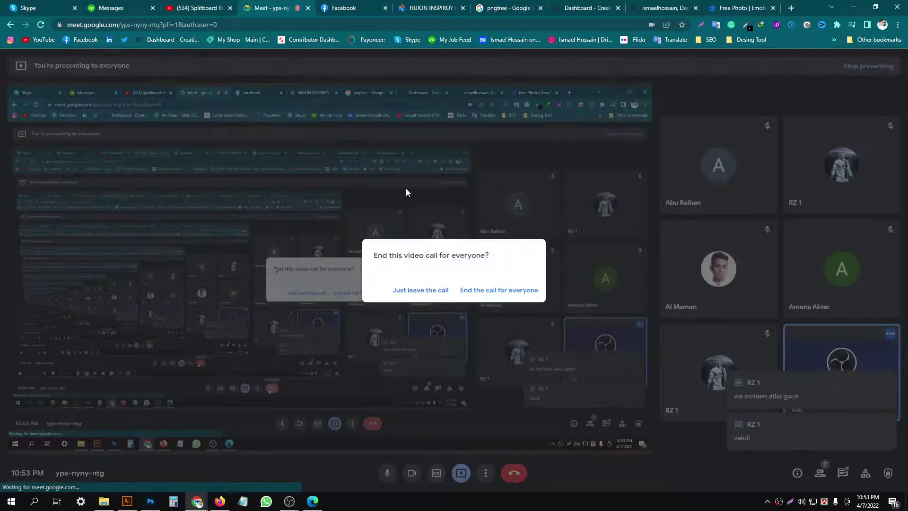
pyautogui.click(431, 294)
pyautogui.click(409, 147)
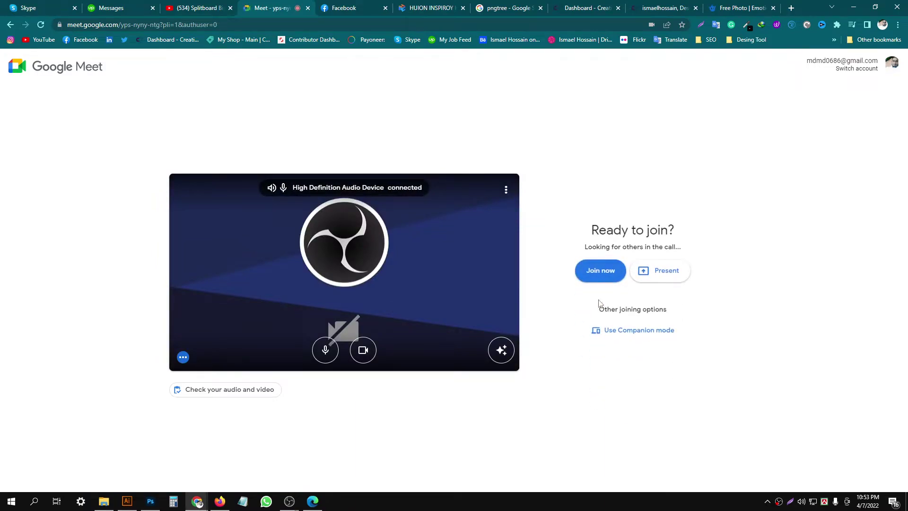
pyautogui.click(585, 271)
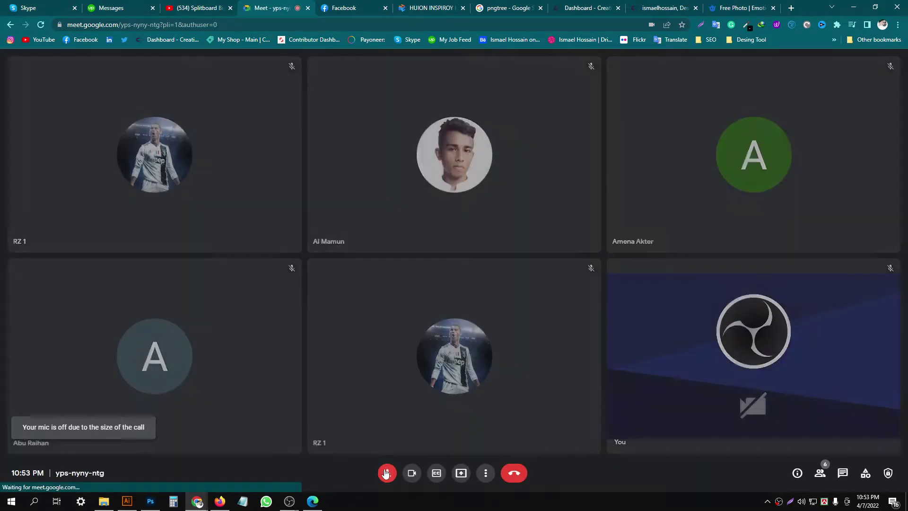
pyautogui.click(386, 473)
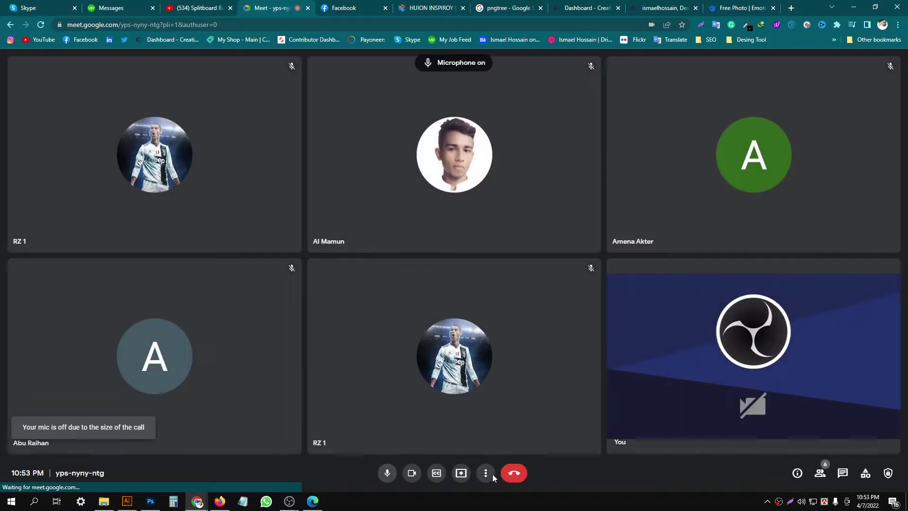
# - Present the entire screen, hide the sharing notice and ignore the mirror warning
pyautogui.click(461, 472)
pyautogui.click(501, 404)
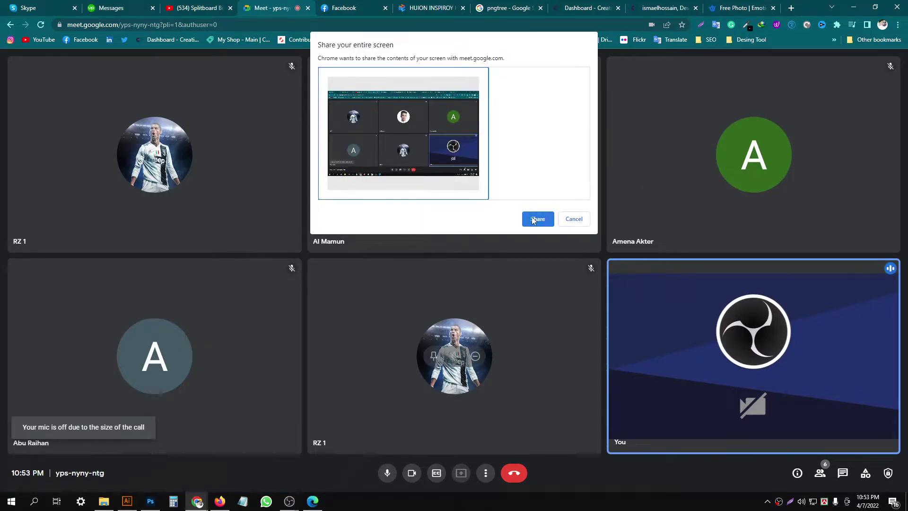
pyautogui.click(533, 218)
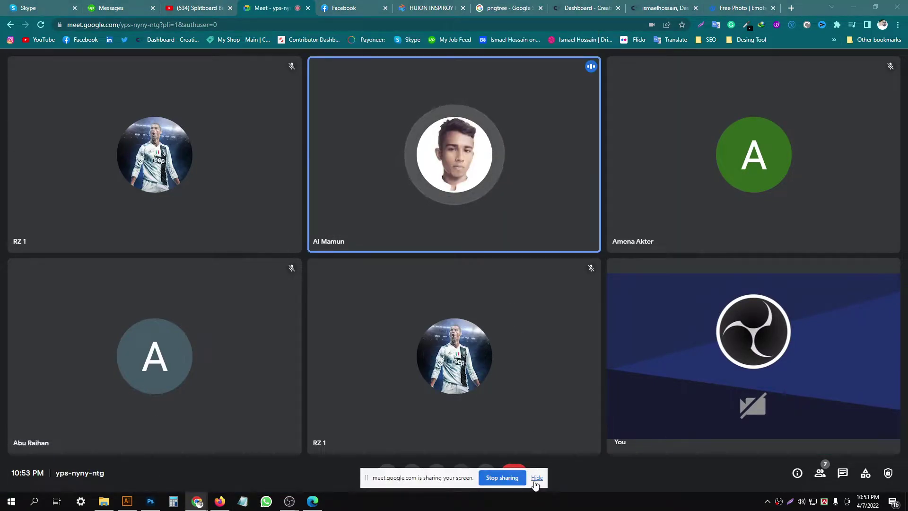
pyautogui.click(537, 478)
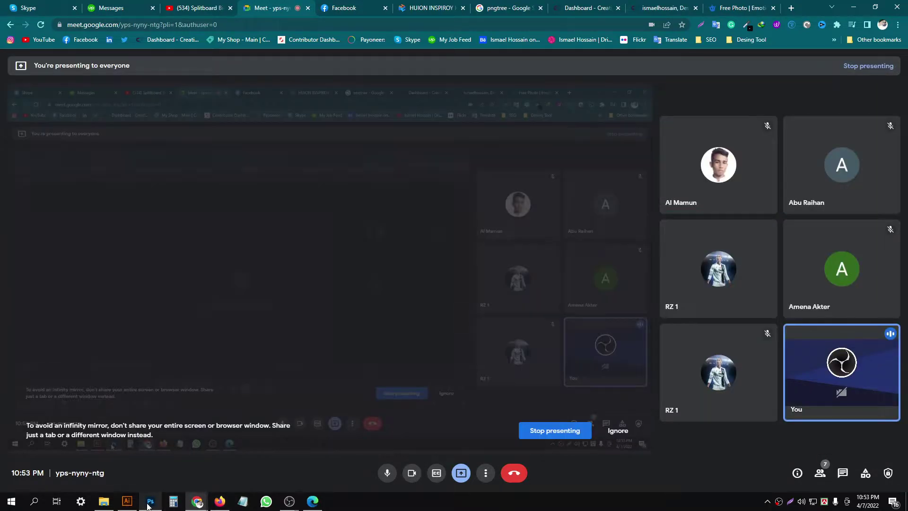
pyautogui.click(618, 430)
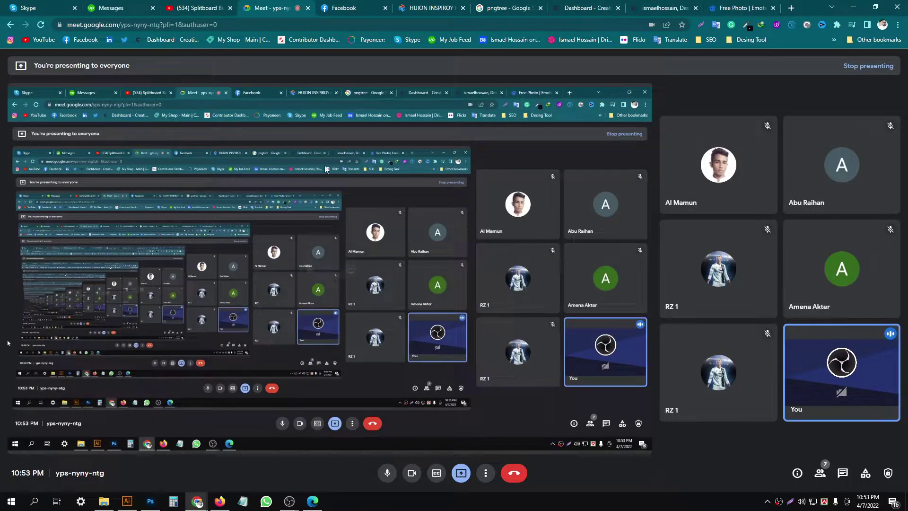
# - Free-download the excited-woman photo from Freepik as a JPG and open a new tab
pyautogui.click(750, 5)
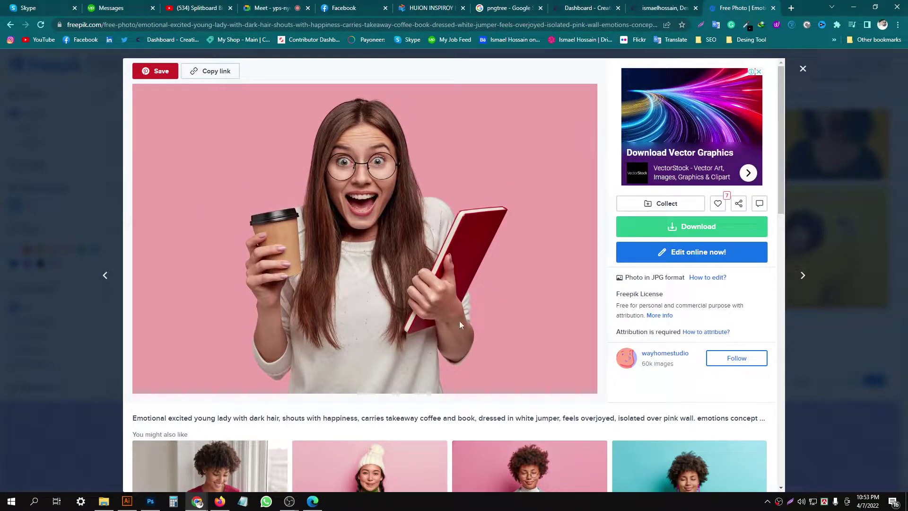
pyautogui.rightClick(343, 187)
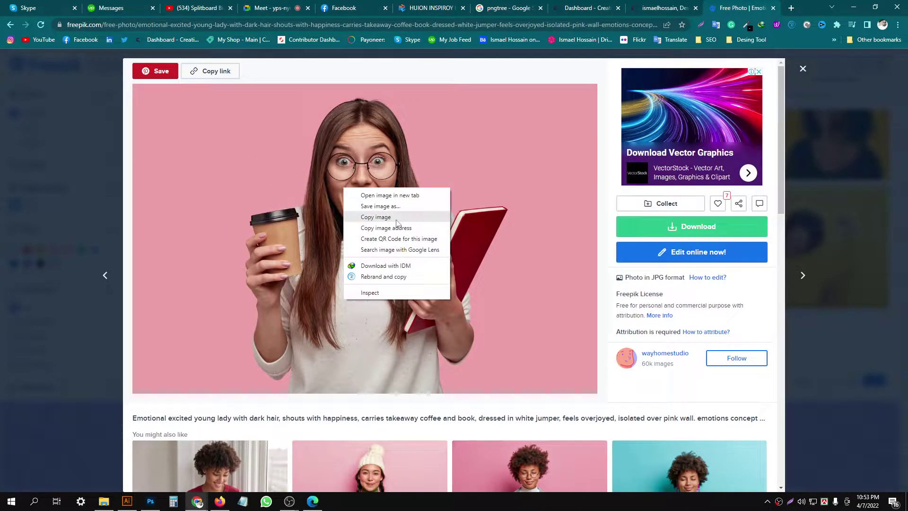
pyautogui.click(711, 234)
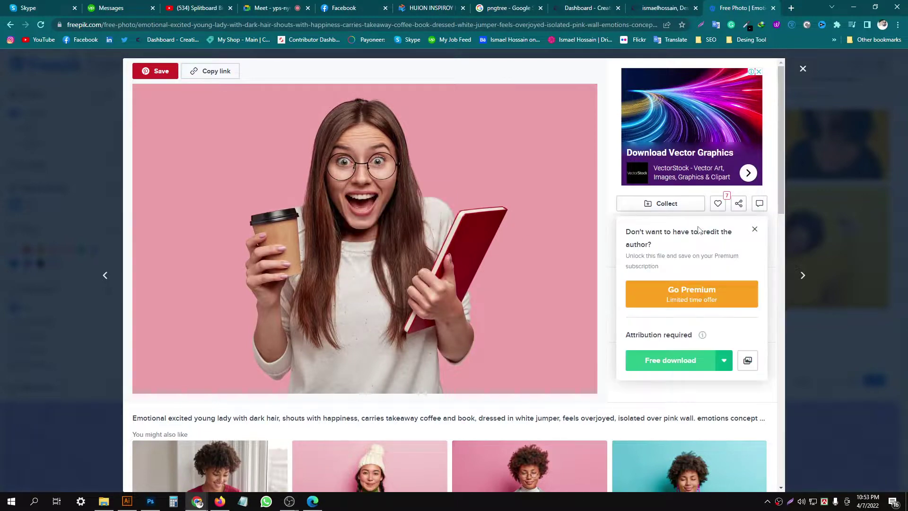
pyautogui.click(664, 359)
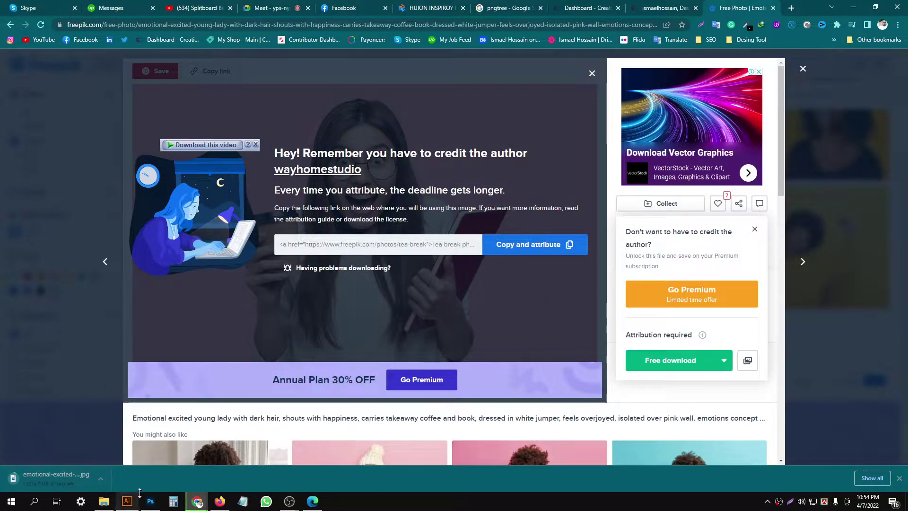
pyautogui.click(791, 8)
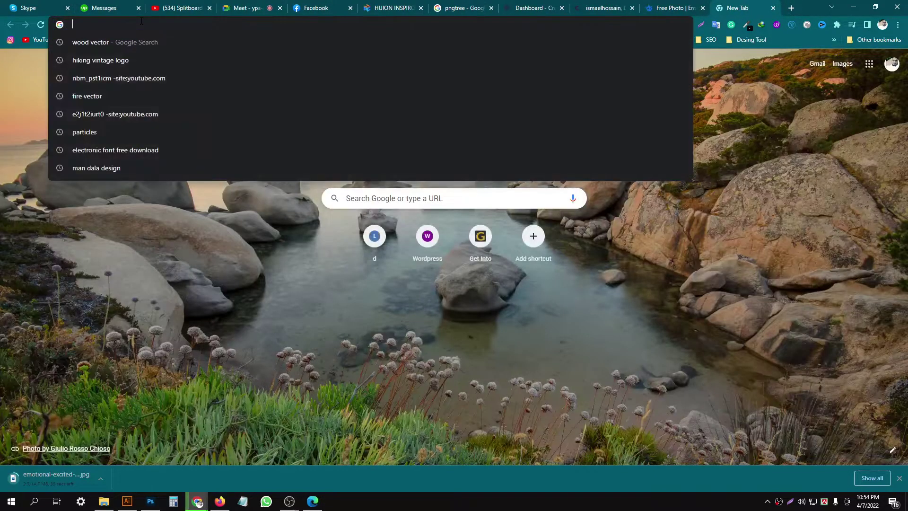
# - Search Google for 'dark fantasy' using the autocomplete suggestion
pyautogui.click(410, 204)
pyautogui.write('dar')
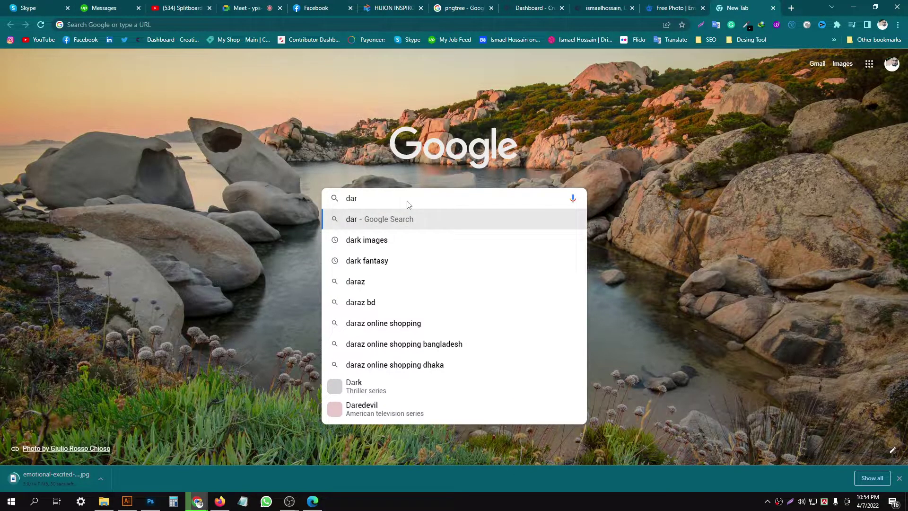
pyautogui.press('Down')
pyautogui.press('Down')
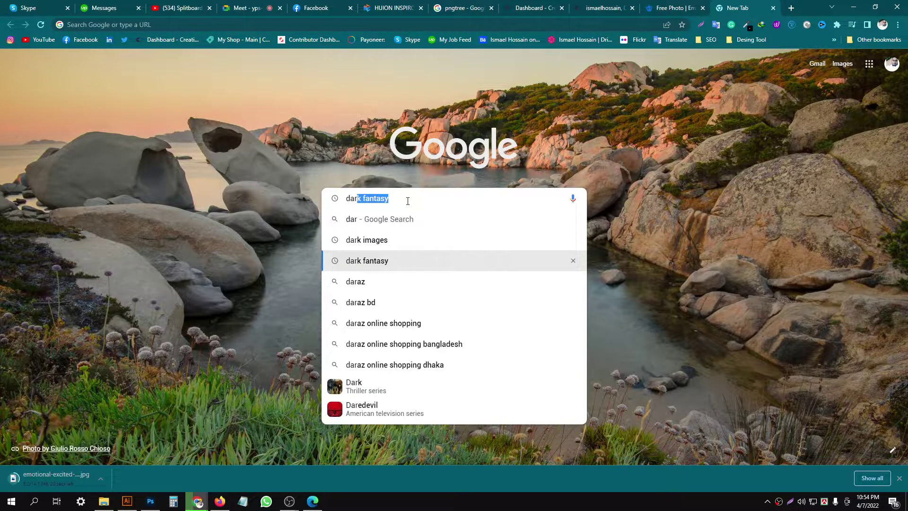
pyautogui.press('BackSpace')
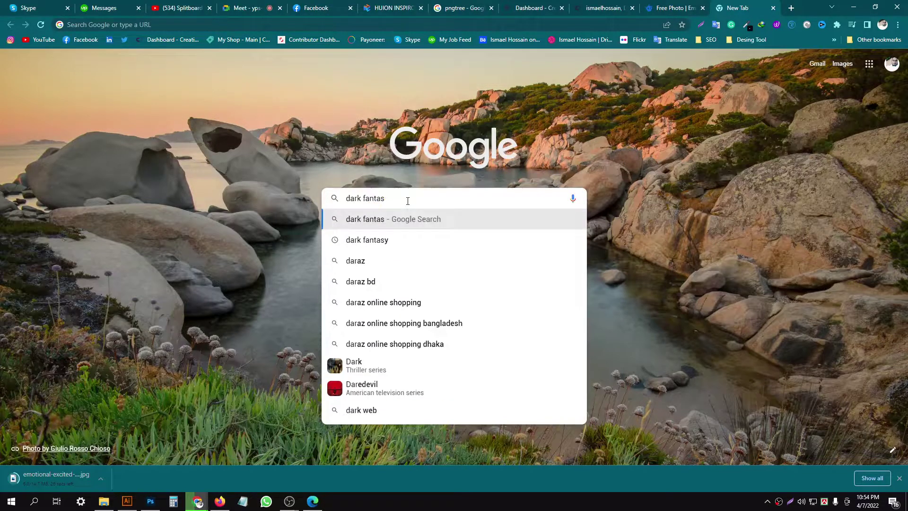
pyautogui.press('BackSpace')
pyautogui.press('BackSpace')
pyautogui.press('BackSpace')
pyautogui.press('BackSpace')
pyautogui.press('BackSpace')
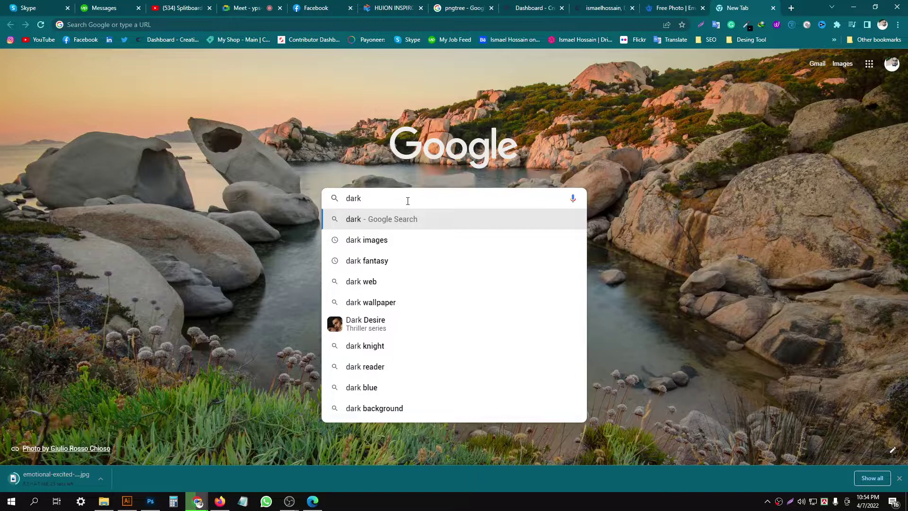
pyautogui.write(' in')
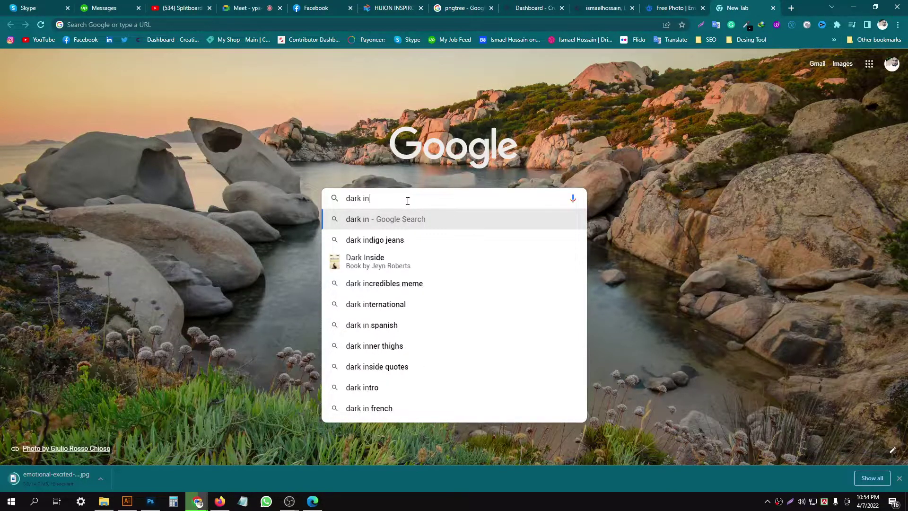
pyautogui.press('BackSpace')
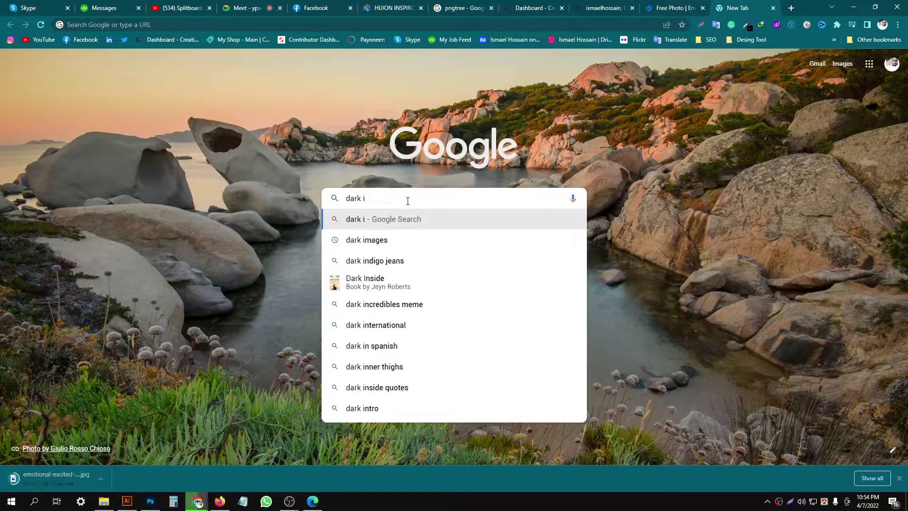
pyautogui.press('BackSpace')
pyautogui.press('BackSpace')
pyautogui.press('Down')
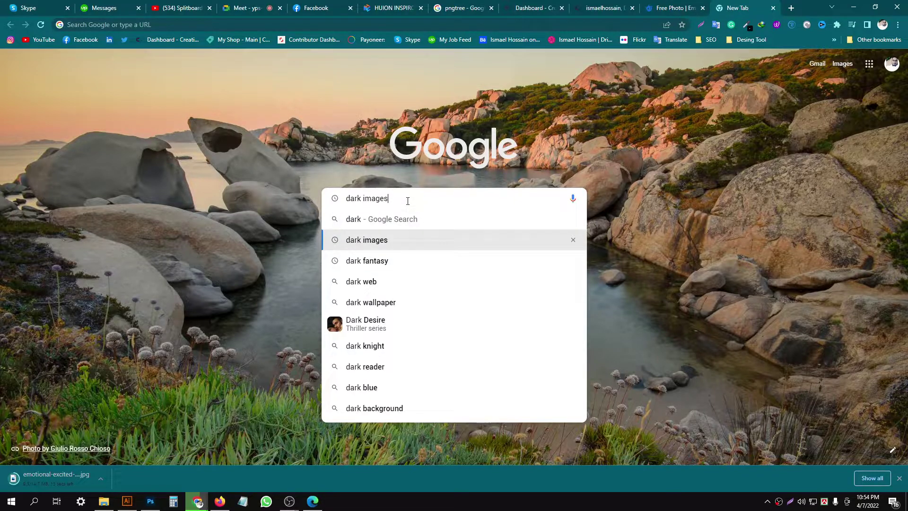
pyautogui.press('Down')
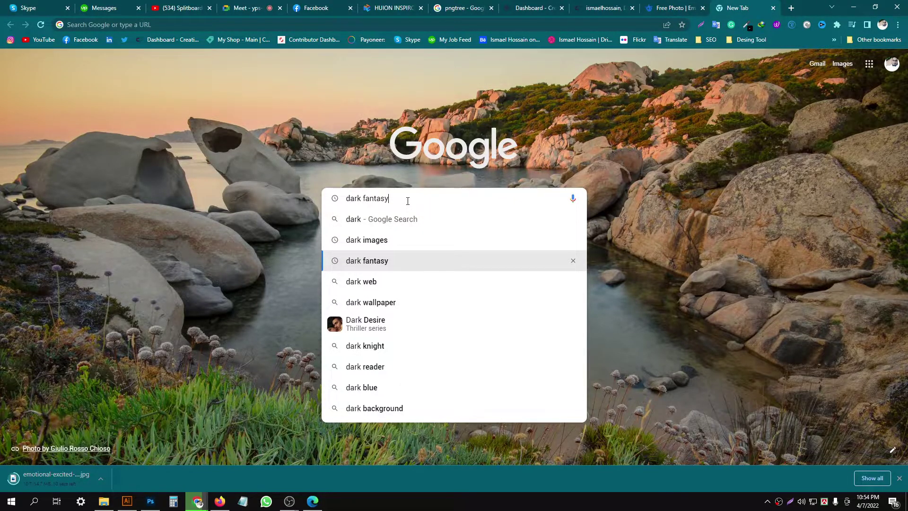
pyautogui.press('Return')
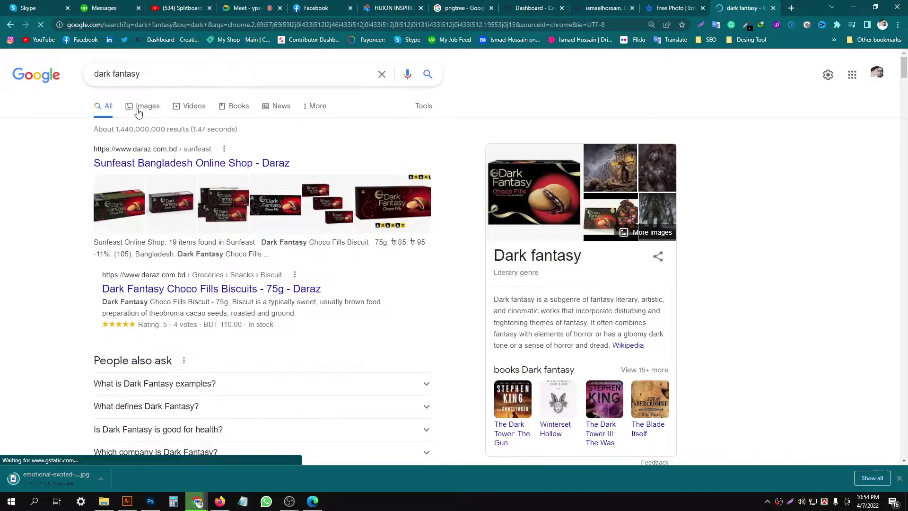
# - Browse the 'dark fantasy' image results and put focus back in the query
pyautogui.click(139, 109)
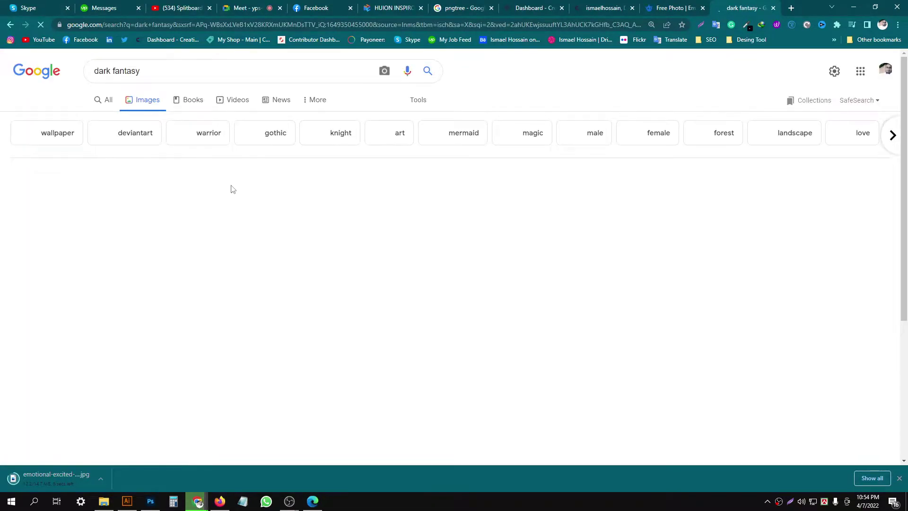
pyautogui.scroll(-5, 366, 262)
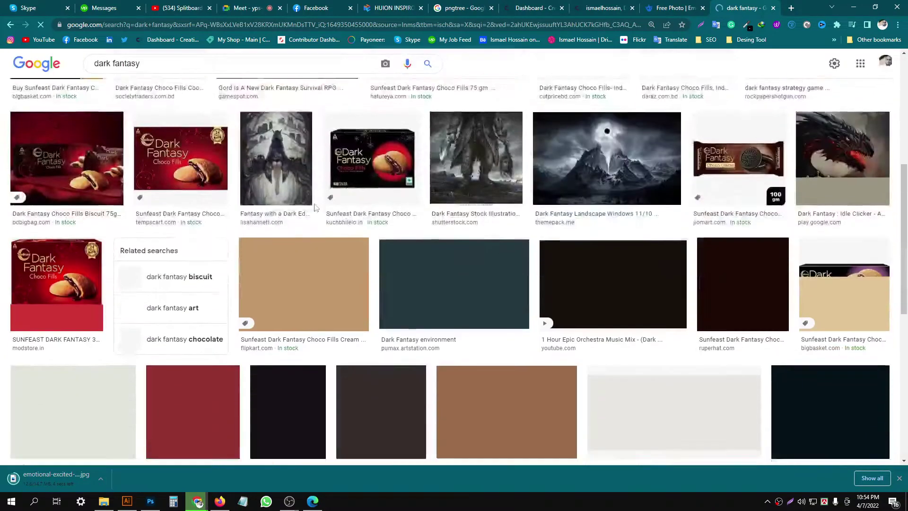
pyautogui.scroll(-2, 284, 222)
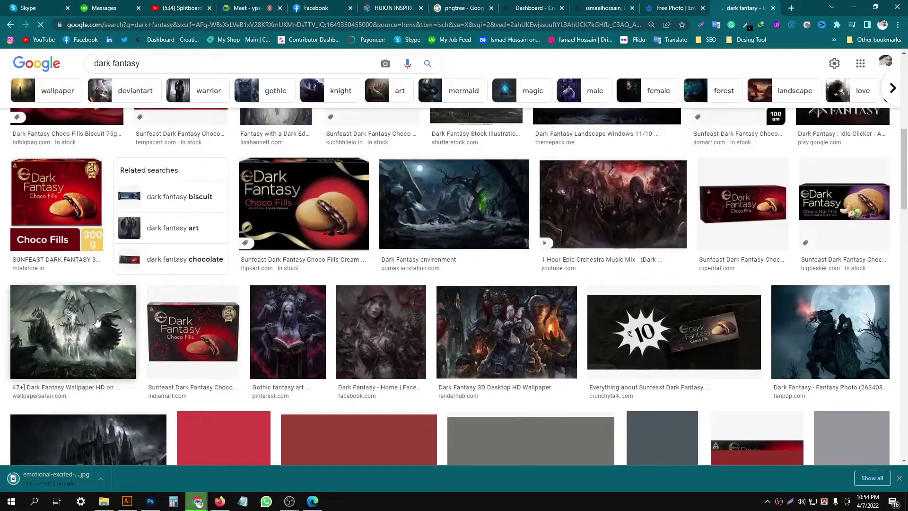
pyautogui.scroll(-3, 278, 214)
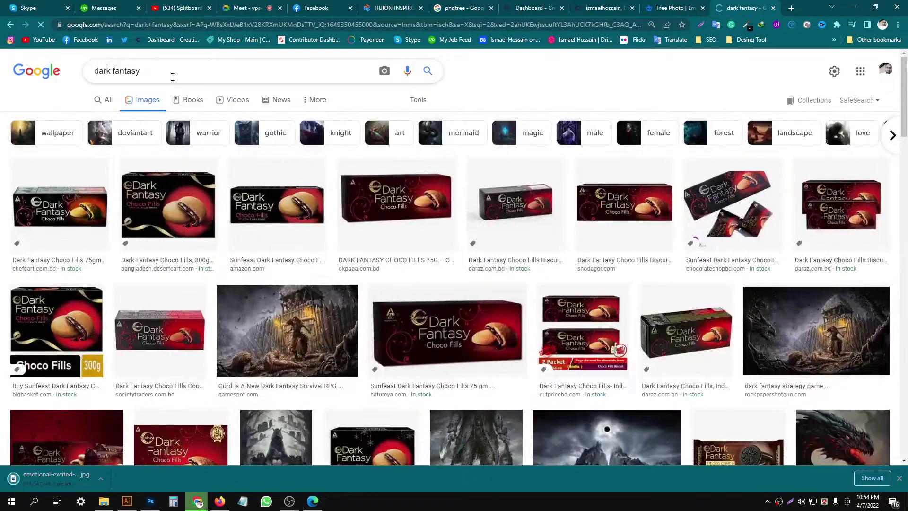
pyautogui.click(159, 76)
pyautogui.write('dark h')
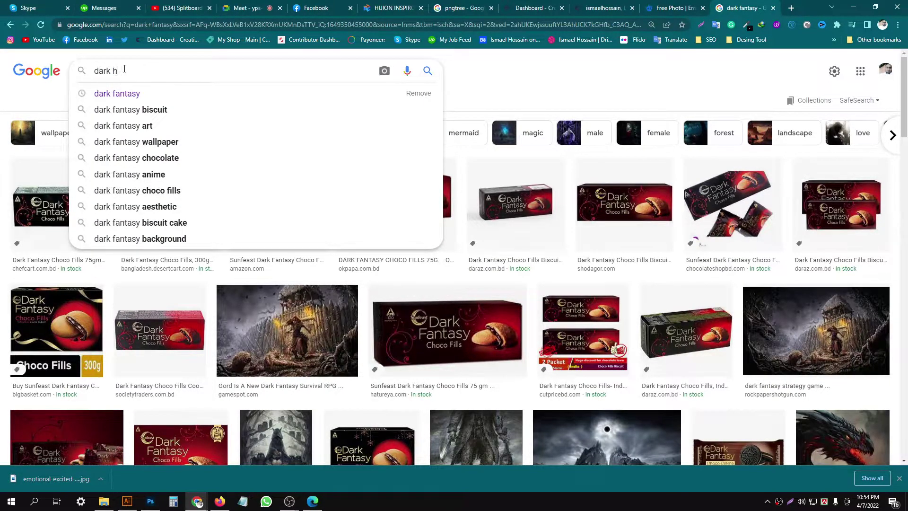
# - Search images for 'dark home' and scroll the results
pyautogui.write('ome')
pyautogui.press('Return')
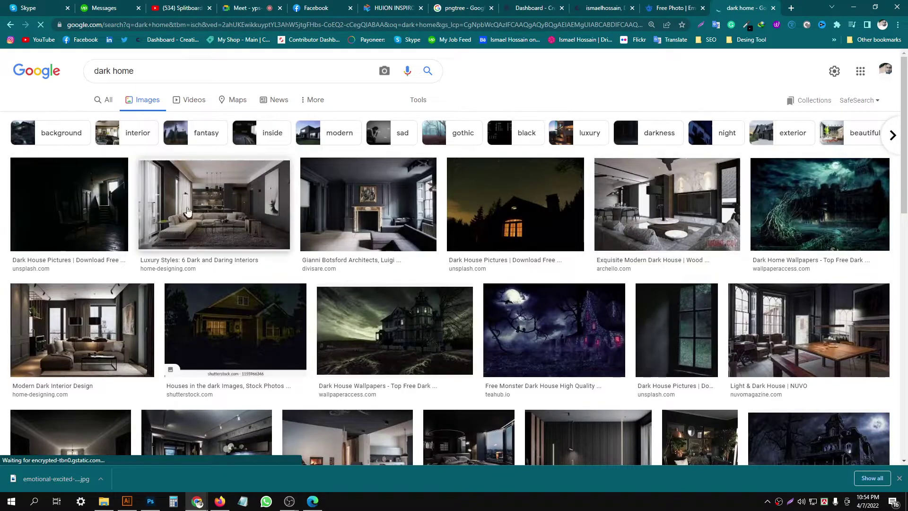
pyautogui.scroll(-3, 187, 211)
pyautogui.scroll(-3, 205, 218)
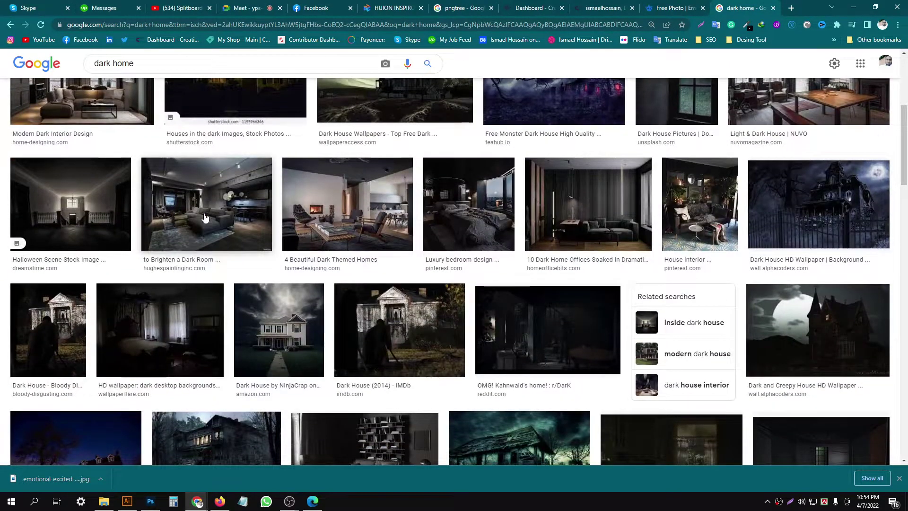
pyautogui.scroll(-2, 688, 231)
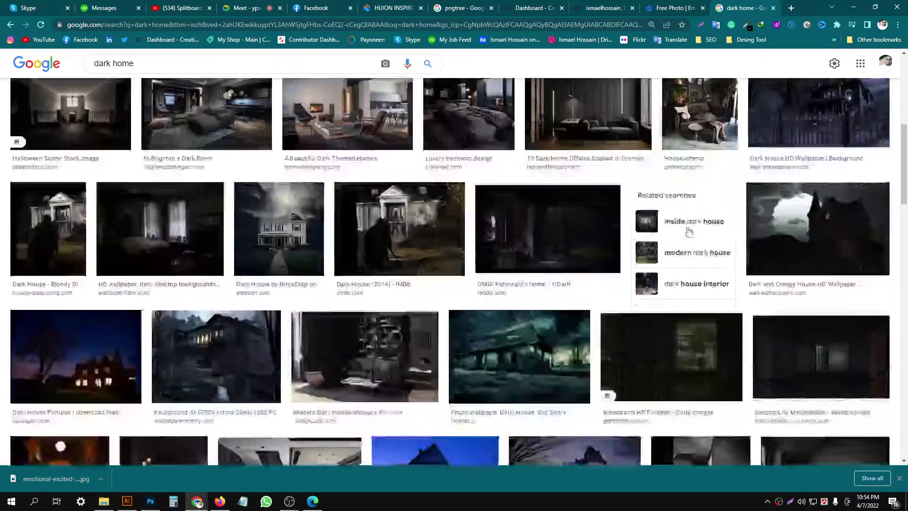
pyautogui.scroll(-3, 689, 231)
pyautogui.scroll(4, 614, 283)
# - Preview the dark reddit room, Second Life backdrop and home decor images
pyautogui.click(544, 331)
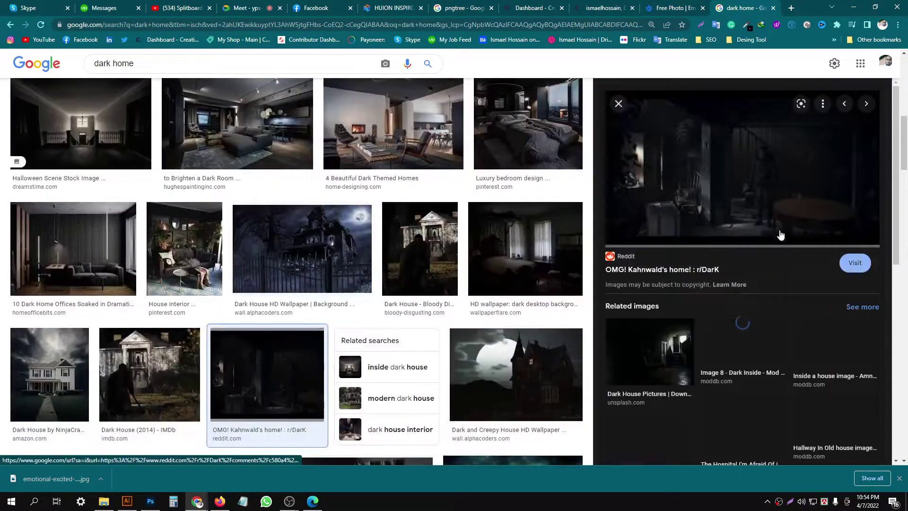
pyautogui.scroll(-5, 780, 179)
pyautogui.scroll(-6, 189, 142)
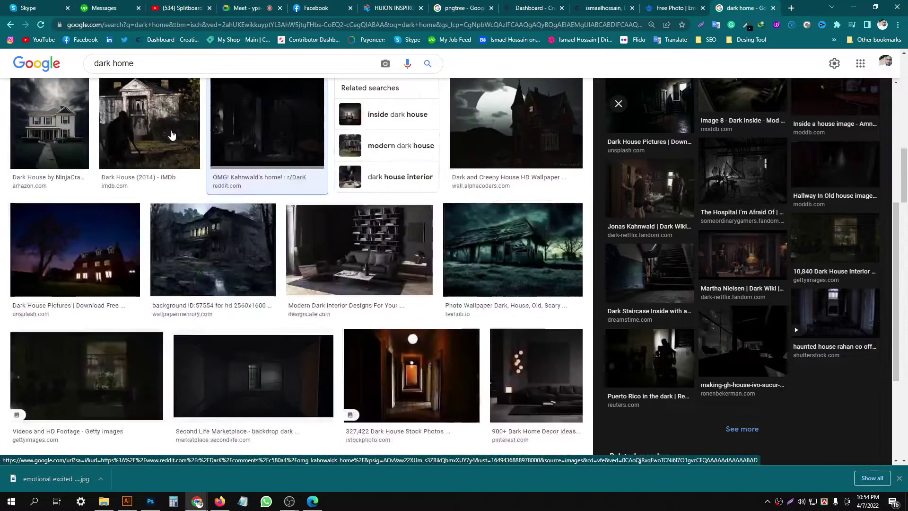
pyautogui.scroll(-3, 140, 258)
pyautogui.click(264, 249)
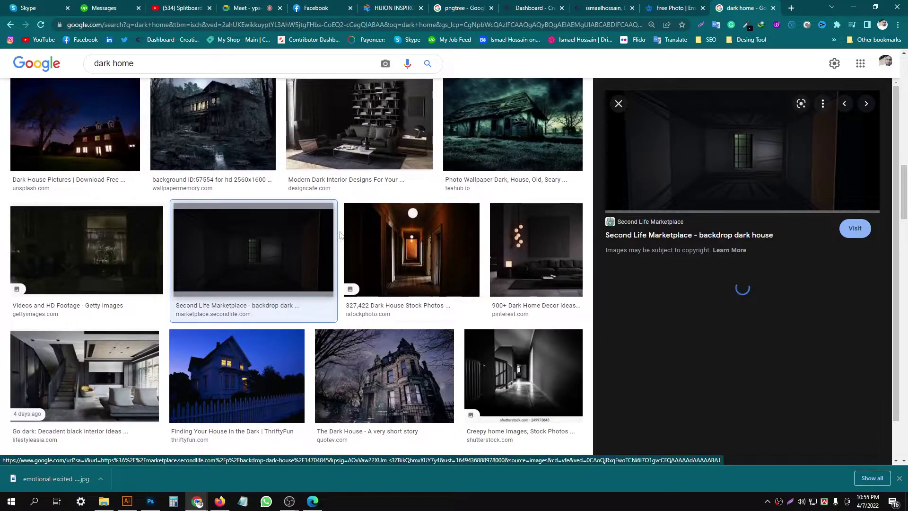
pyautogui.click(514, 257)
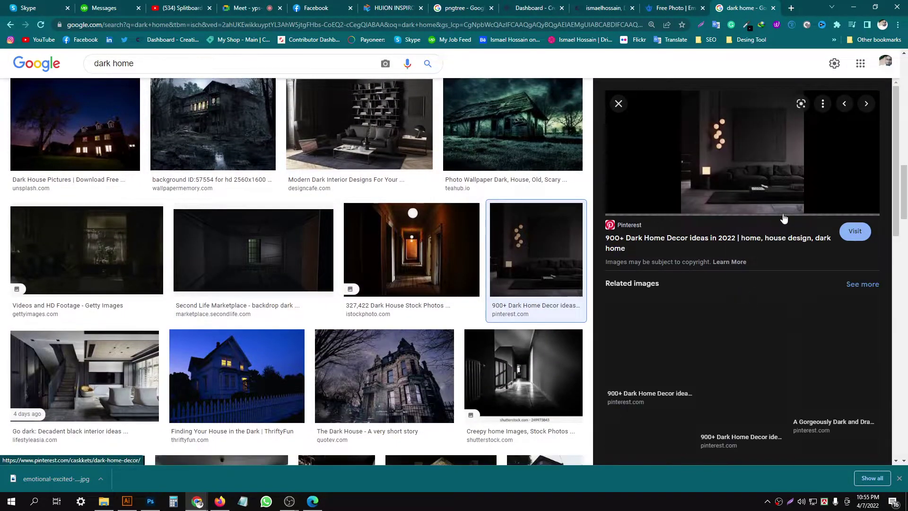
pyautogui.scroll(-3, 783, 218)
pyautogui.scroll(3, 784, 218)
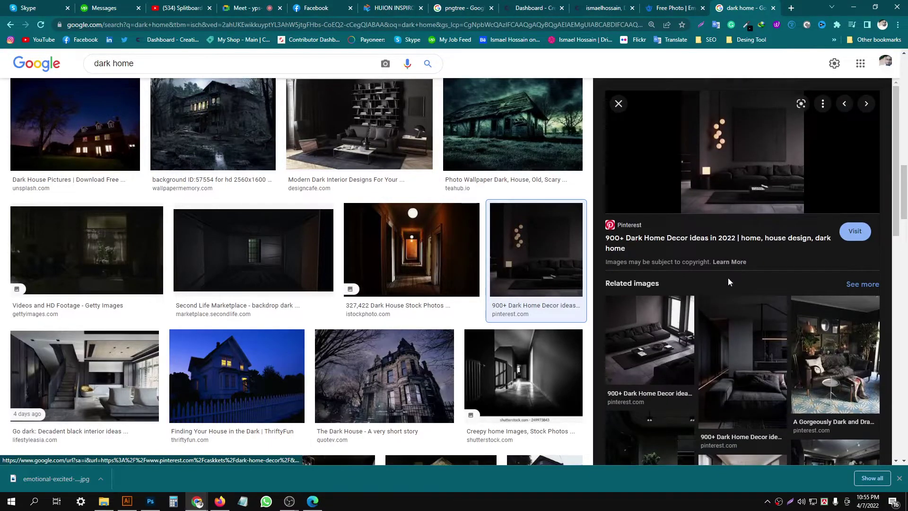
pyautogui.scroll(-5, 784, 218)
pyautogui.scroll(-5, 234, 236)
pyautogui.scroll(-5, 234, 235)
pyautogui.scroll(-5, 234, 235)
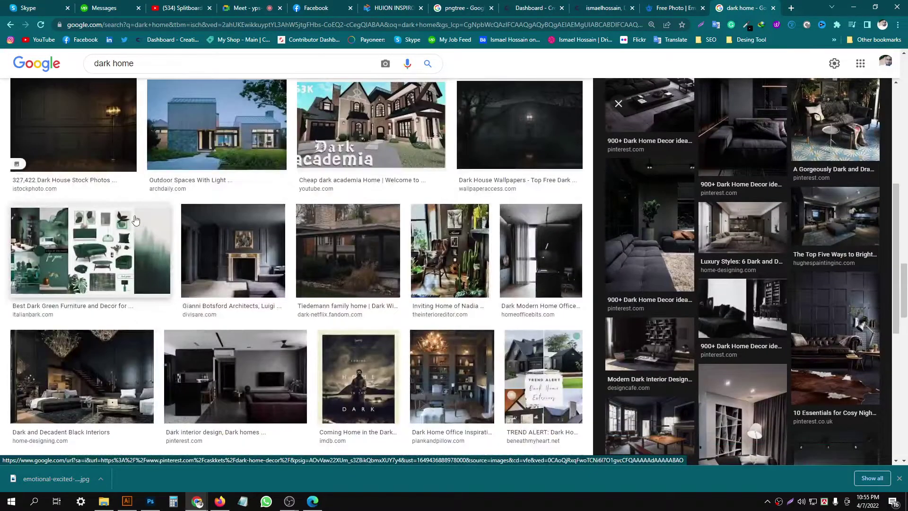
pyautogui.scroll(-5, 161, 80)
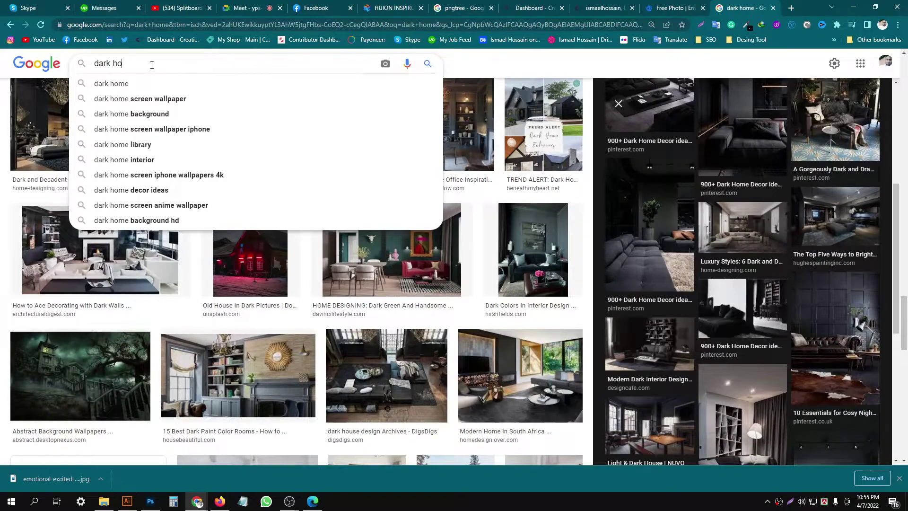
# - Run an unwanted autocompleted query, then rerun 'dark fantasy' from search history
pyautogui.press('BackSpace')
pyautogui.press('BackSpace')
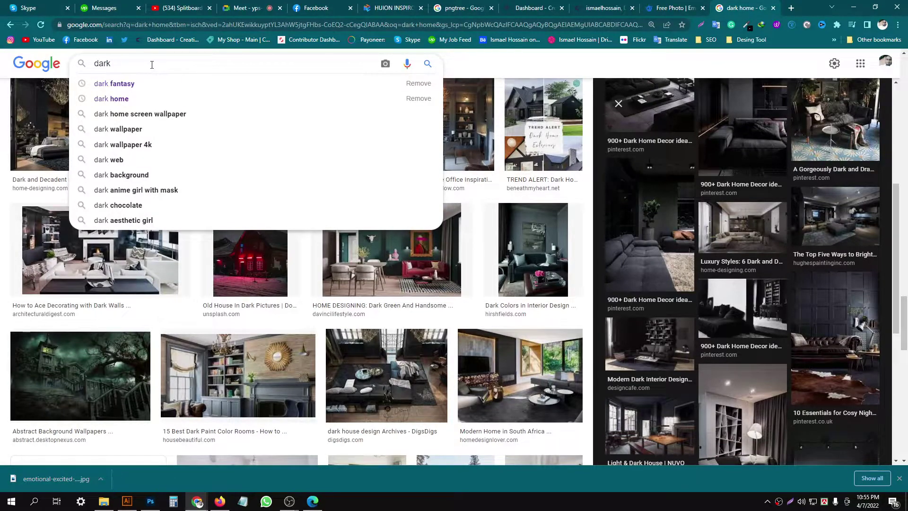
pyautogui.write(' in')
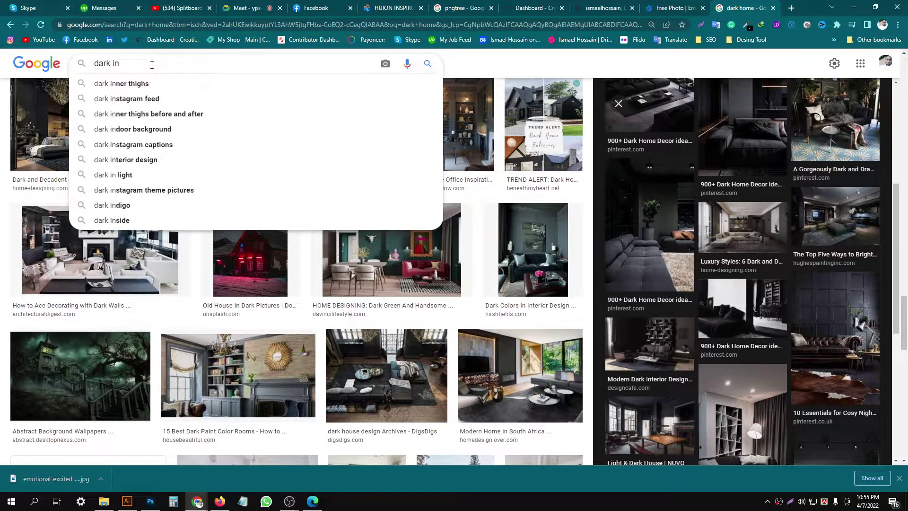
pyautogui.press('Down')
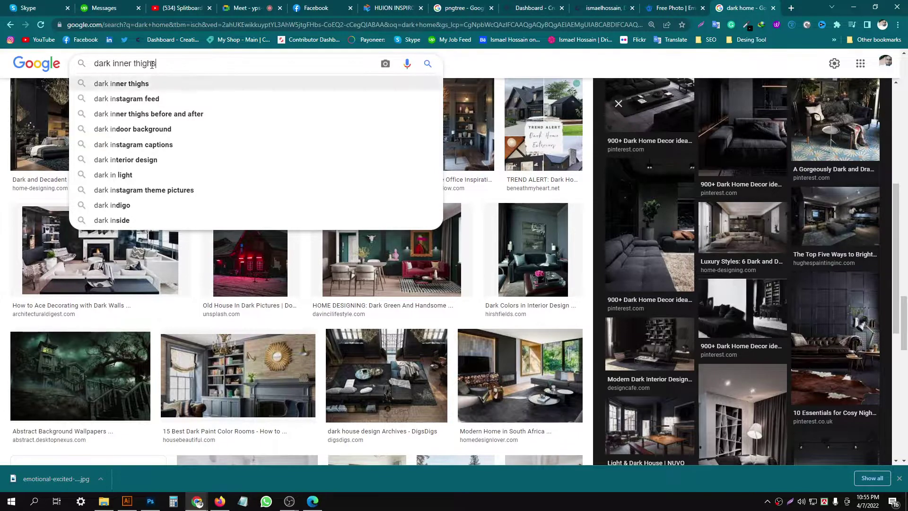
pyautogui.press('Return')
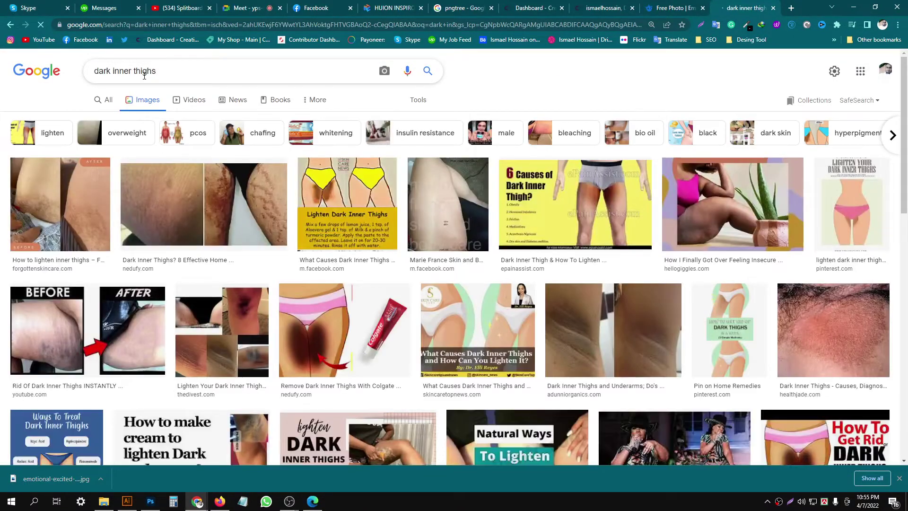
pyautogui.press('BackSpace')
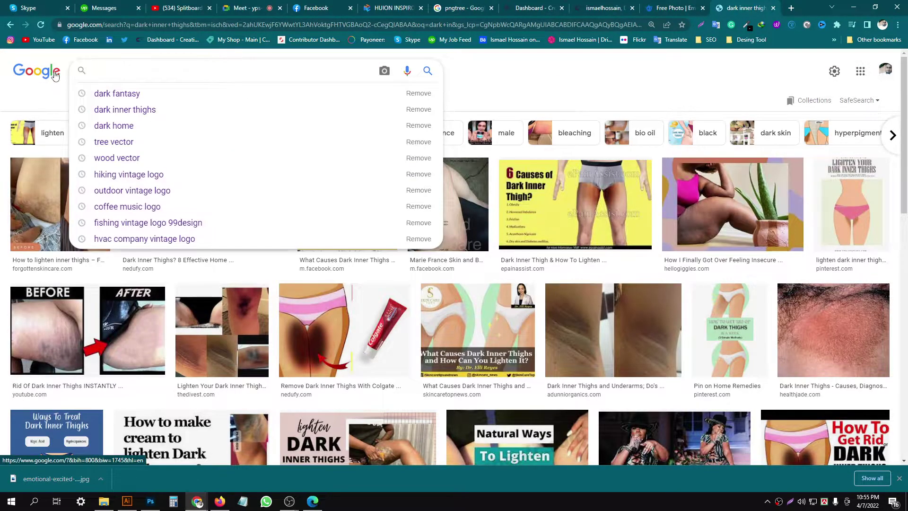
pyautogui.click(133, 93)
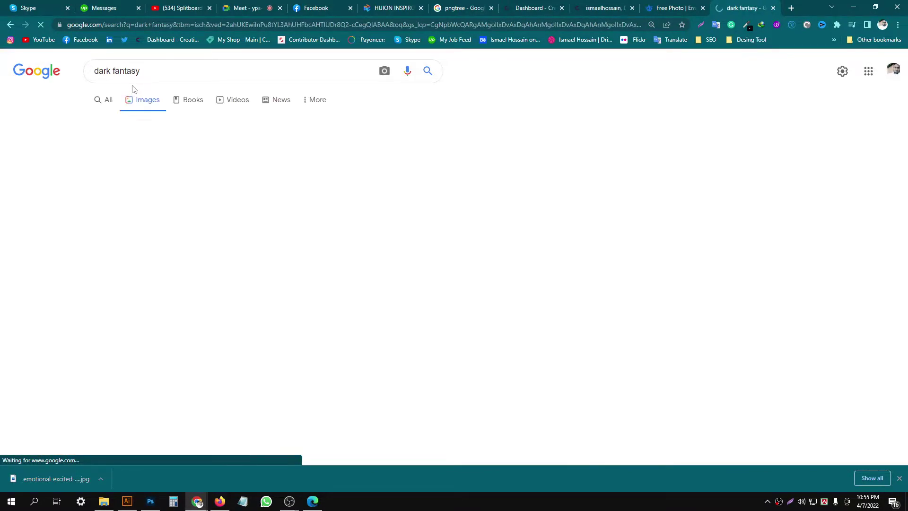
# - Scroll through the 'dark fantasy' image results
pyautogui.scroll(-5, 592, 217)
pyautogui.scroll(-2, 592, 217)
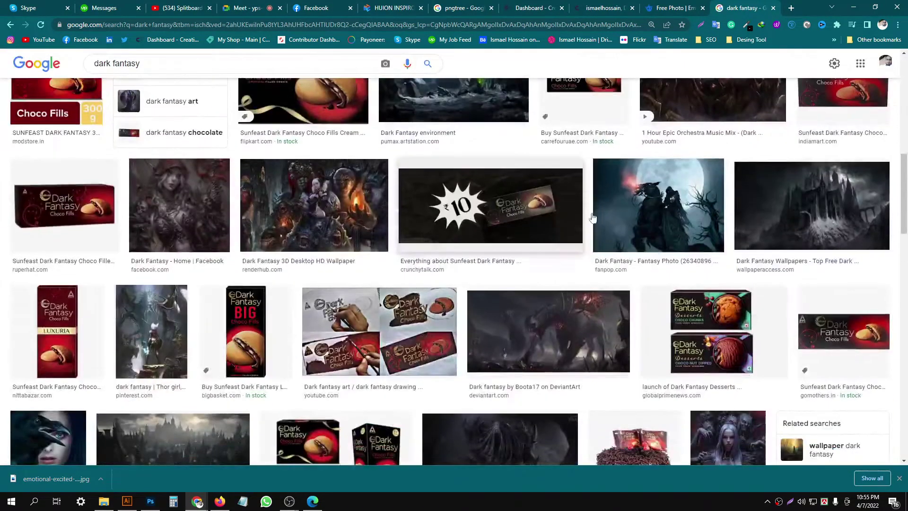
pyautogui.scroll(-2, 521, 210)
pyautogui.scroll(-3, 453, 205)
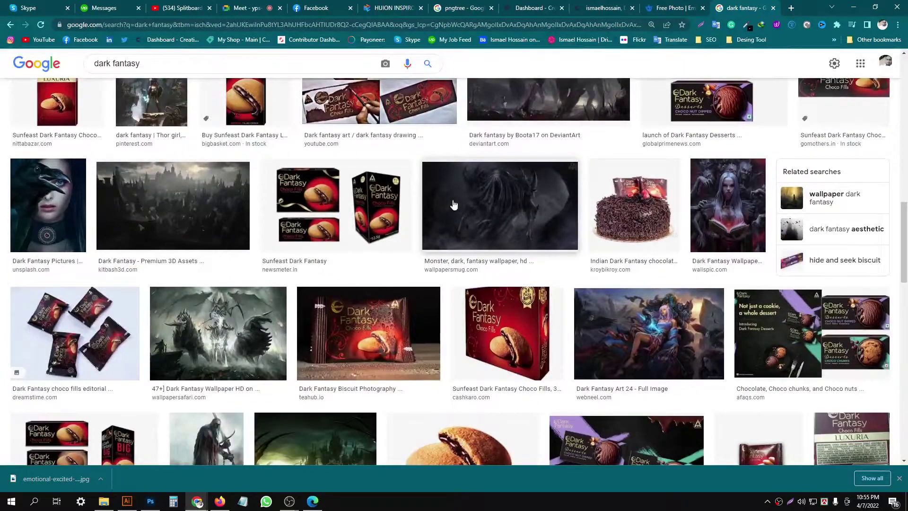
pyautogui.scroll(-5, 453, 204)
pyautogui.scroll(-5, 476, 178)
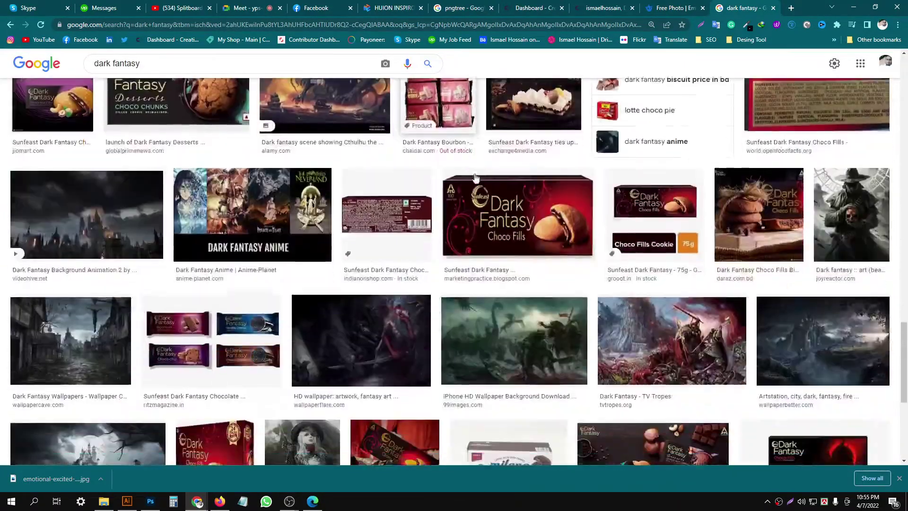
pyautogui.scroll(-3, 475, 177)
pyautogui.scroll(1, 475, 177)
pyautogui.scroll(-5, 475, 177)
# - Change the query to 'dark home', preview the houses-in-the-dark image, and select 'home'
pyautogui.click(163, 65)
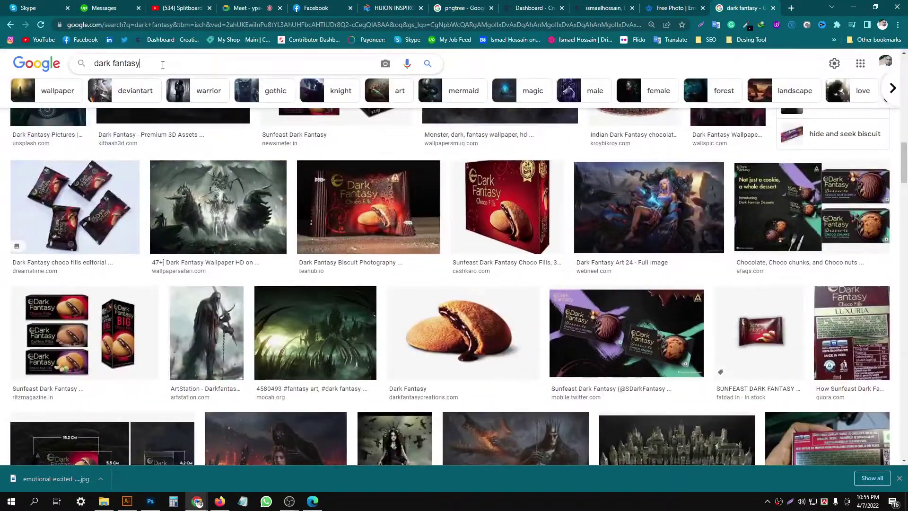
pyautogui.moveTo(163, 65); pyautogui.dragTo(102, 63)
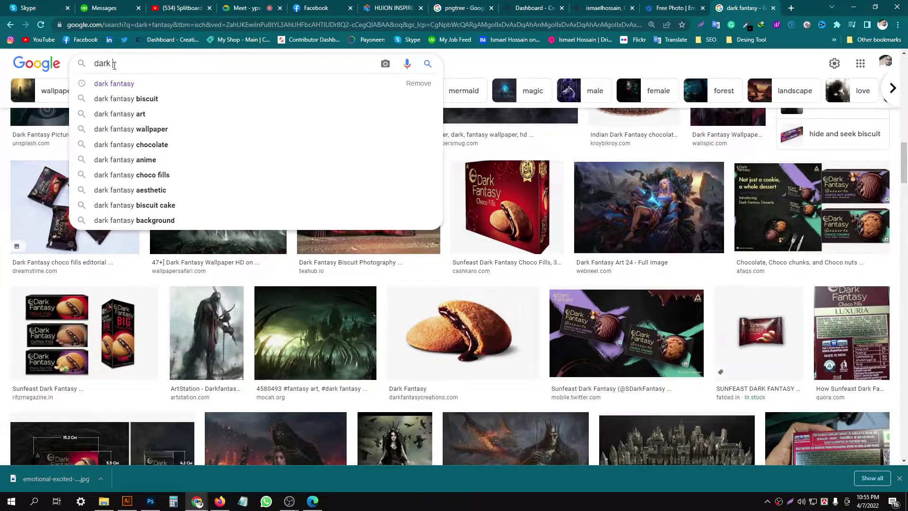
pyautogui.write('nho')
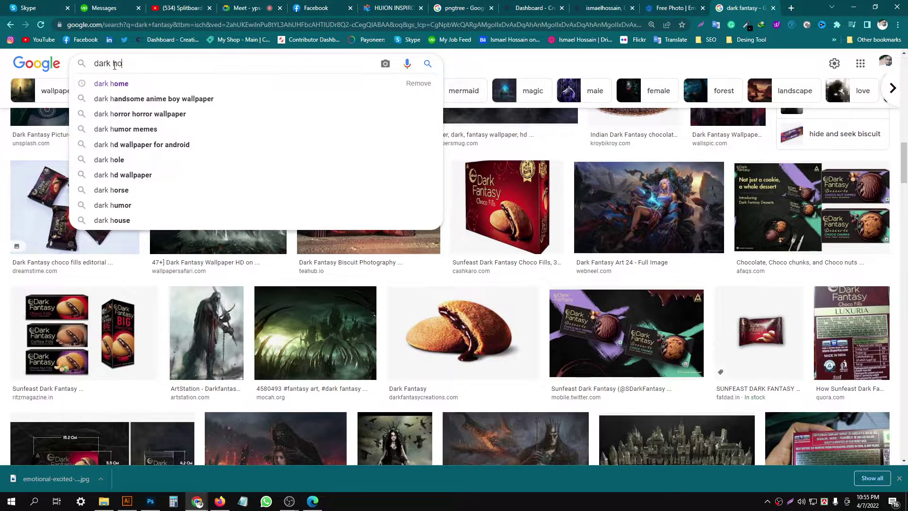
pyautogui.write('me')
pyautogui.press('Return')
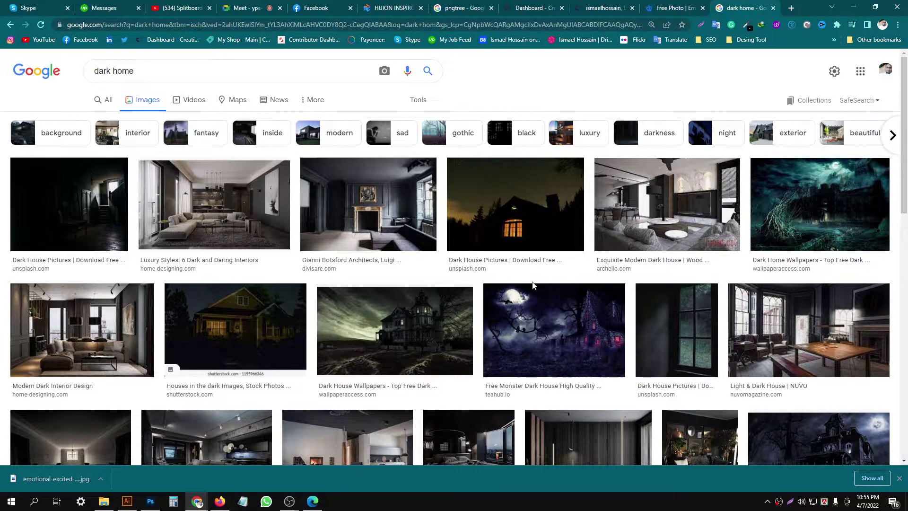
pyautogui.scroll(-3, 333, 267)
pyautogui.click(208, 194)
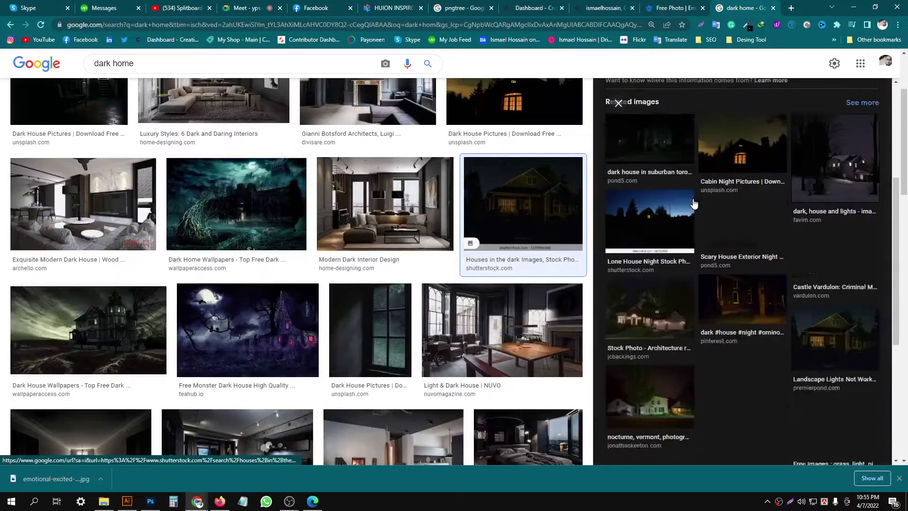
pyautogui.scroll(-5, 373, 158)
pyautogui.scroll(10, 253, 189)
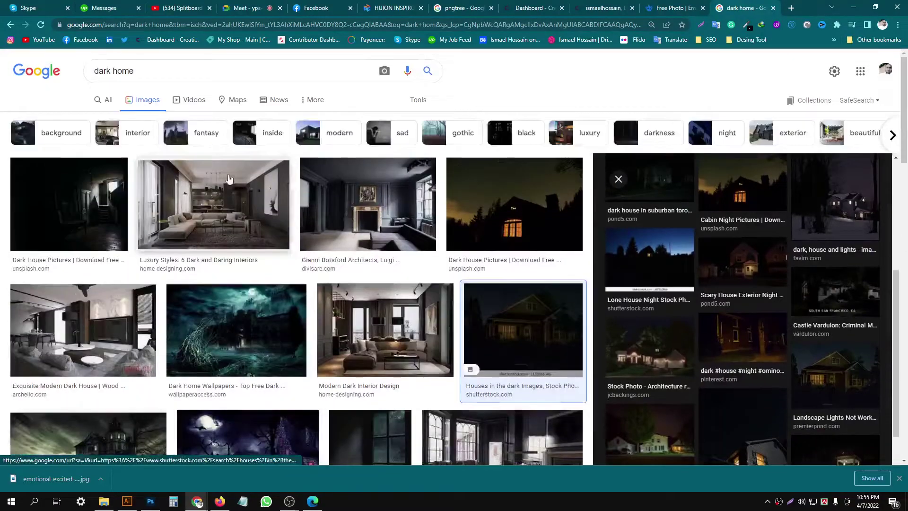
pyautogui.doubleClick(124, 71)
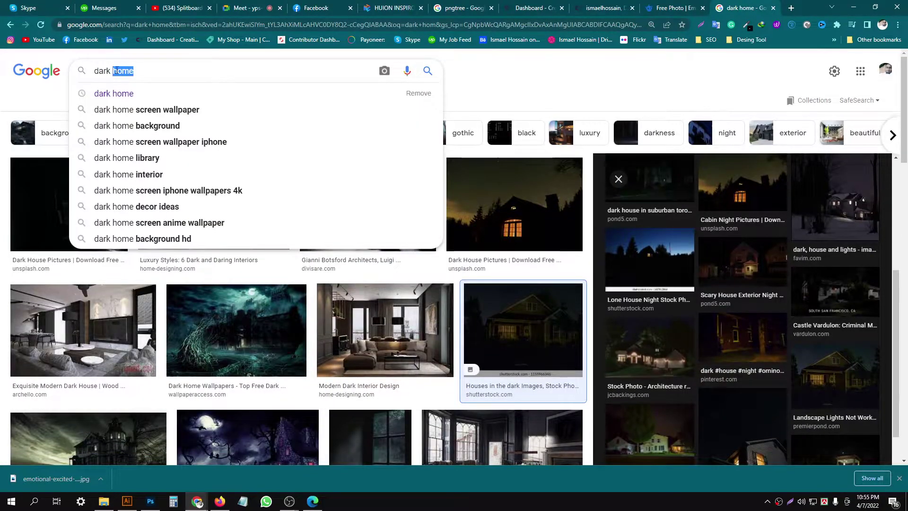
# - Change the image search to 'dark room' using the query suggestions
pyautogui.write('r')
pyautogui.press('Down')
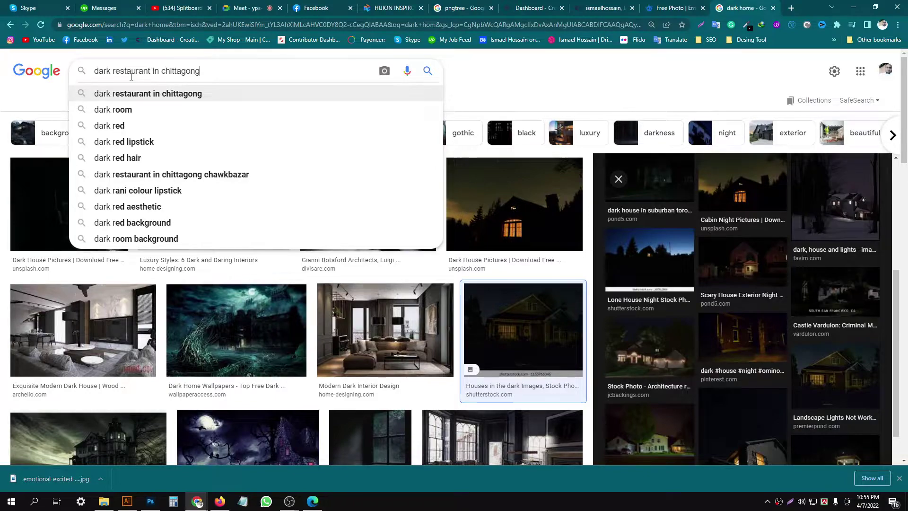
pyautogui.press('Down')
pyautogui.press('Return')
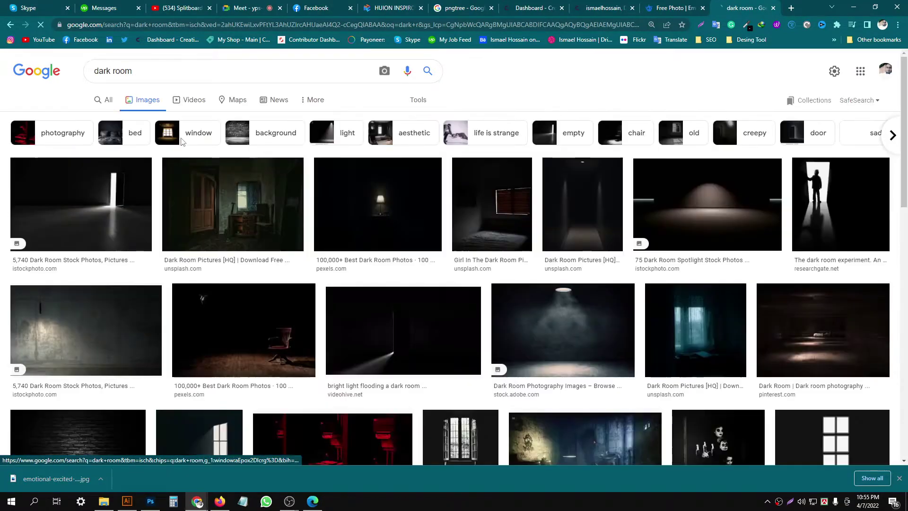
# - Scroll the dark room results and preview the dark empty room stock image
pyautogui.scroll(-3, 334, 238)
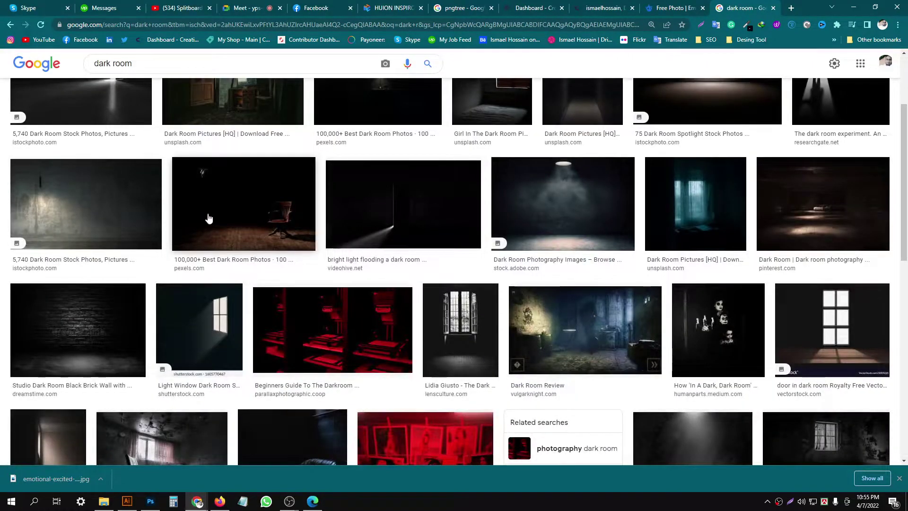
pyautogui.scroll(-5, 559, 244)
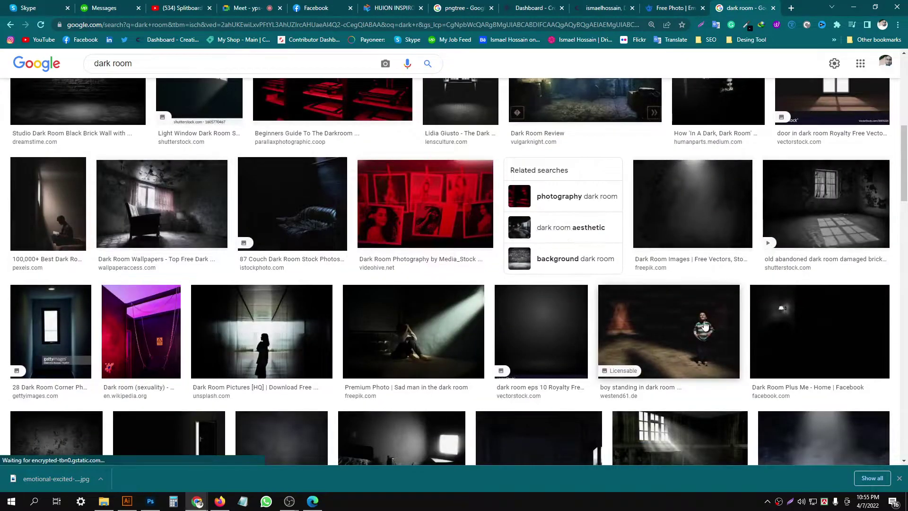
pyautogui.scroll(-5, 69, 200)
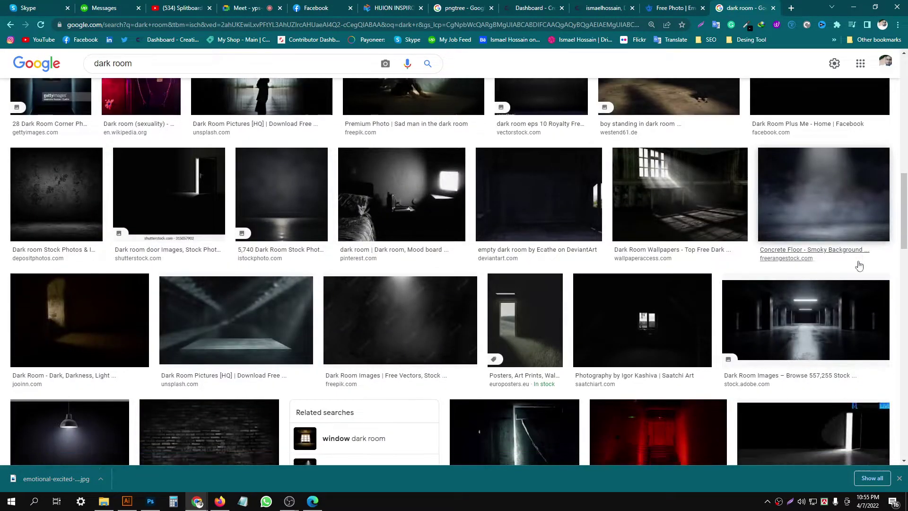
pyautogui.scroll(-2, 228, 243)
pyautogui.scroll(-3, 229, 244)
pyautogui.scroll(-4, 229, 244)
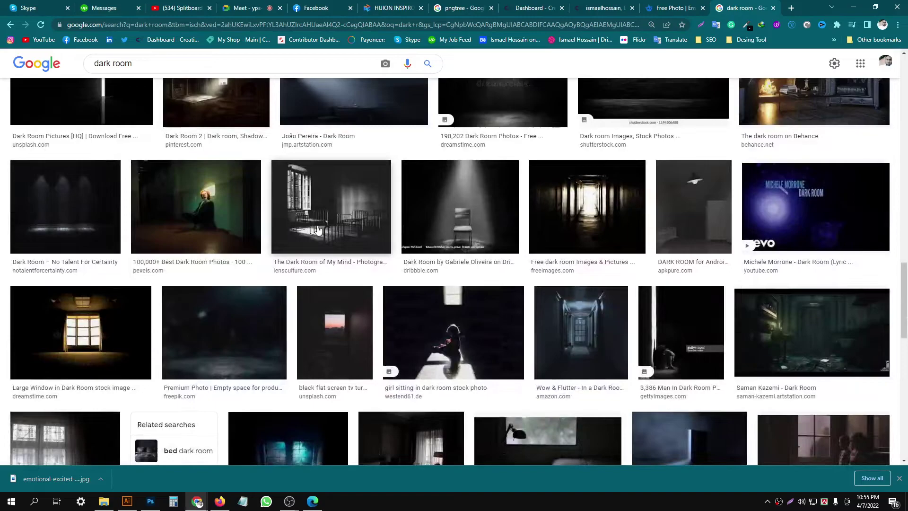
pyautogui.scroll(-5, 603, 233)
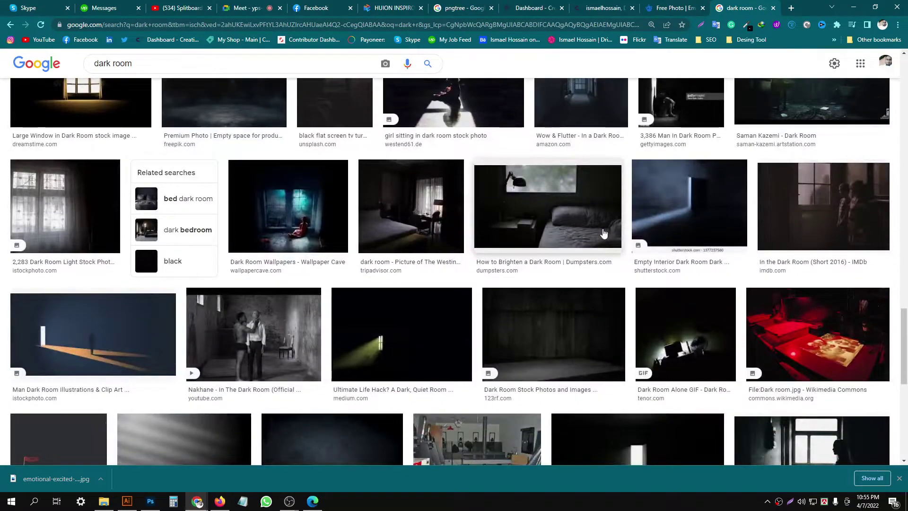
pyautogui.scroll(-3, 603, 233)
pyautogui.scroll(-2, 603, 233)
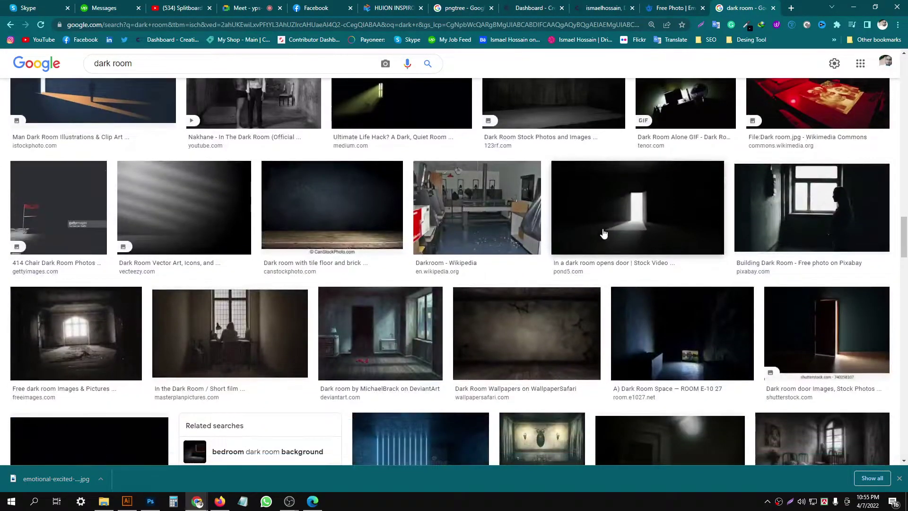
pyautogui.scroll(-5, 277, 152)
pyautogui.scroll(-3, 320, 169)
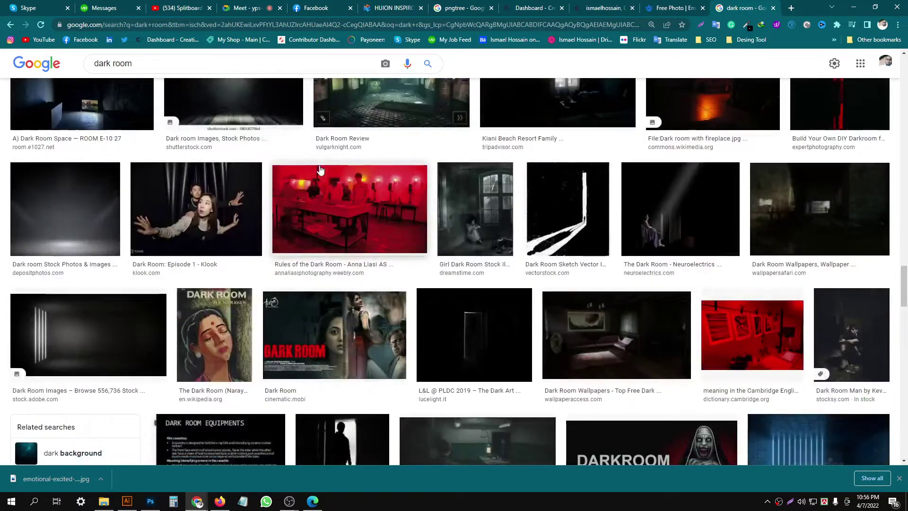
pyautogui.scroll(-5, 320, 169)
pyautogui.click(542, 346)
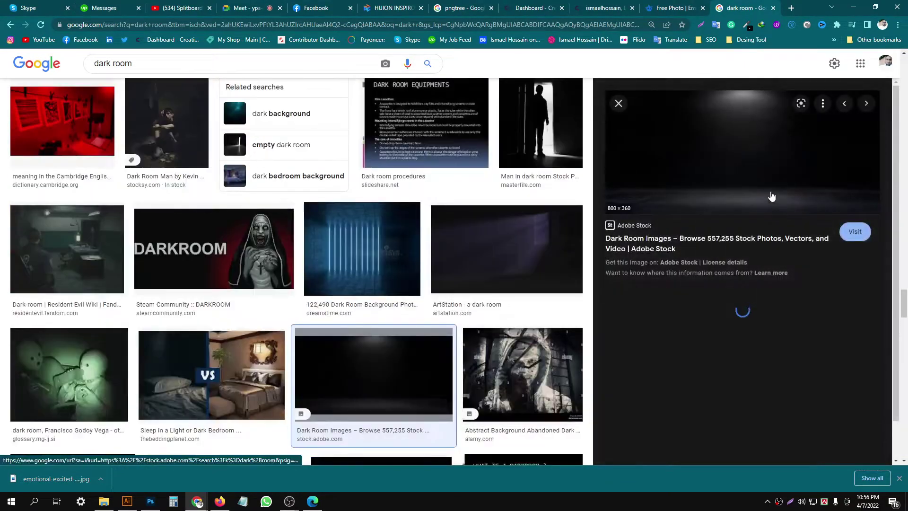
# - Browse further through the results and preview the dark room with an open door
pyautogui.scroll(-5, 766, 190)
pyautogui.scroll(-3, 469, 180)
pyautogui.scroll(-3, 189, 178)
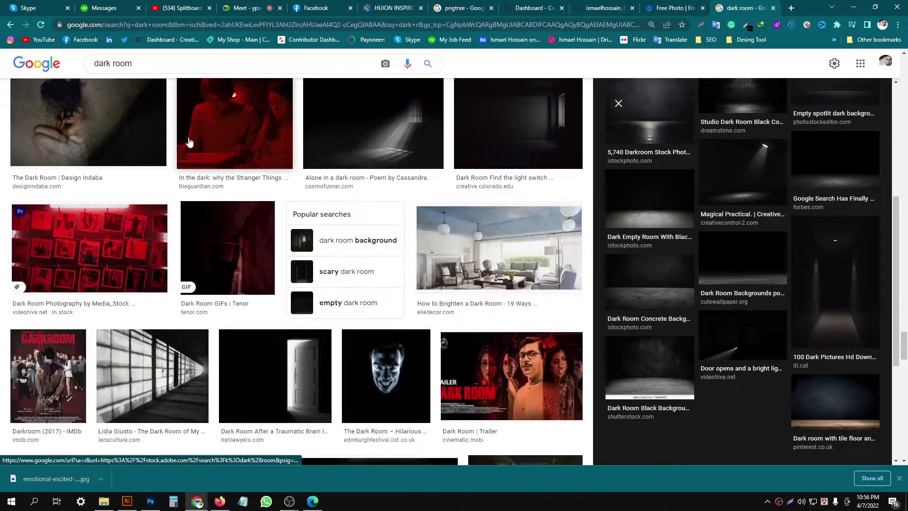
pyautogui.scroll(-3, 189, 178)
pyautogui.scroll(-3, 185, 176)
pyautogui.scroll(-3, 177, 176)
pyautogui.scroll(-3, 178, 175)
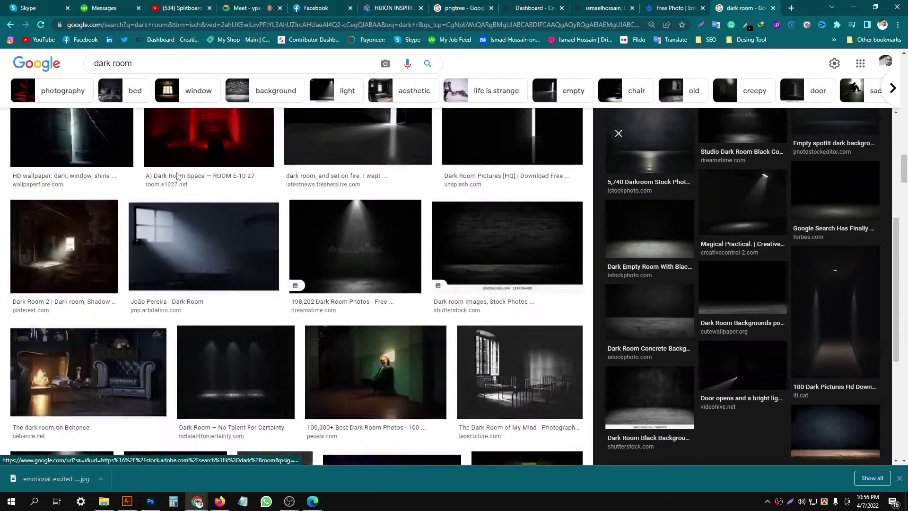
pyautogui.scroll(-3, 176, 178)
pyautogui.scroll(3, 133, 199)
pyautogui.scroll(3, 219, 233)
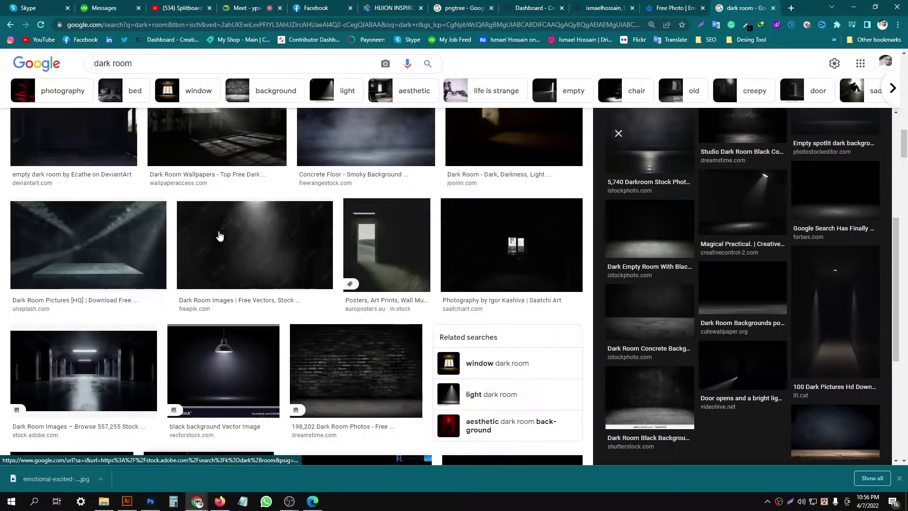
pyautogui.scroll(3, 213, 229)
pyautogui.scroll(3, 204, 223)
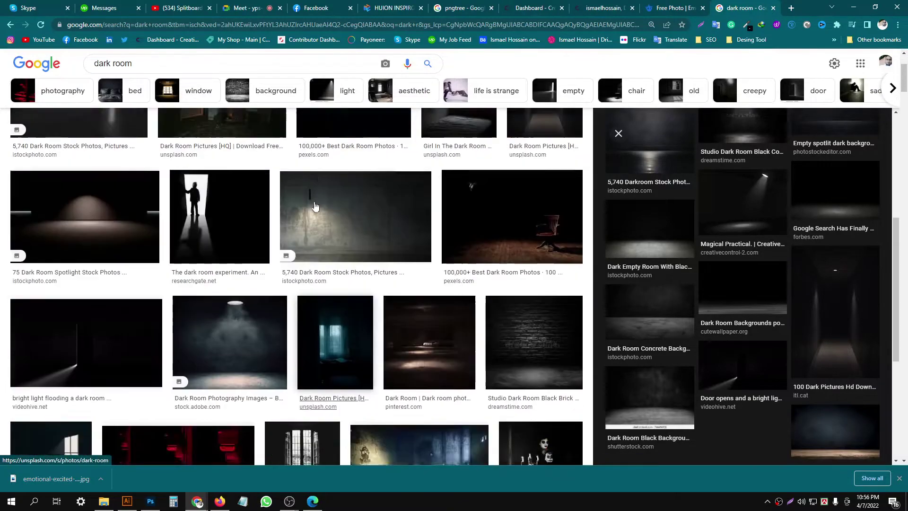
pyautogui.scroll(3, 190, 215)
pyautogui.scroll(3, 180, 210)
pyautogui.click(81, 203)
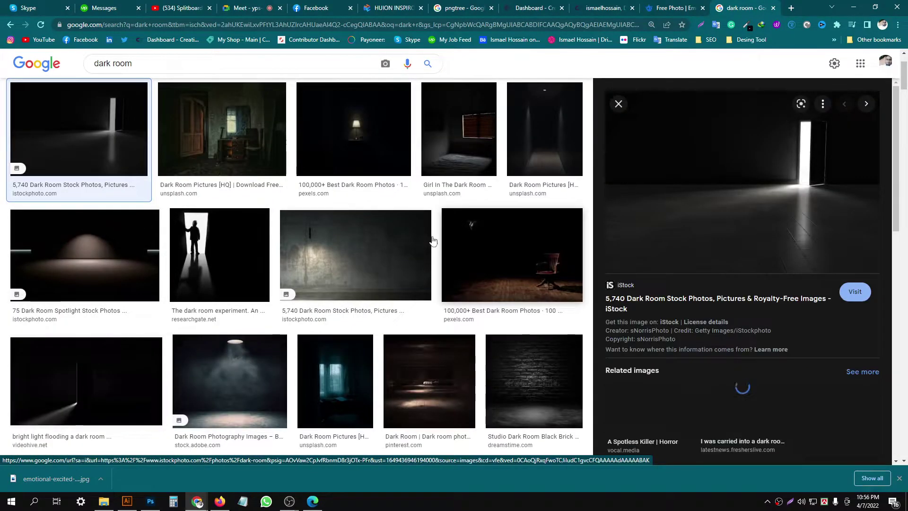
# - Preview the old-chair and lamp-lit dark rooms, then the open-door image again
pyautogui.click(529, 269)
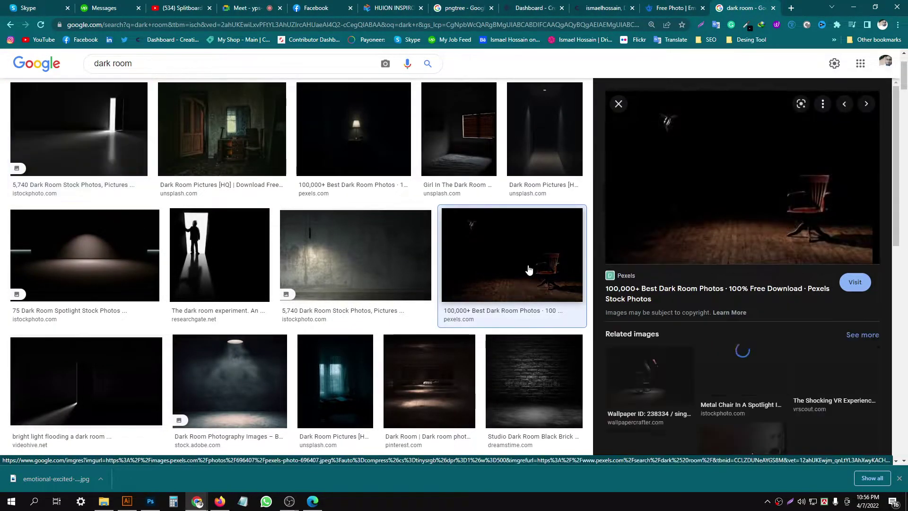
pyautogui.scroll(2, 527, 270)
pyautogui.click(372, 227)
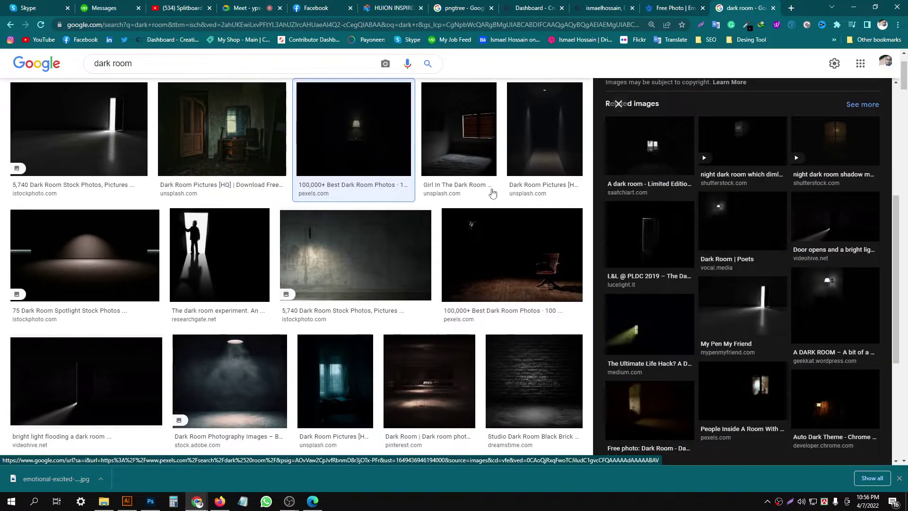
pyautogui.scroll(-5, 473, 199)
pyautogui.scroll(5, 247, 165)
pyautogui.scroll(-3, 247, 165)
pyautogui.scroll(3, 247, 165)
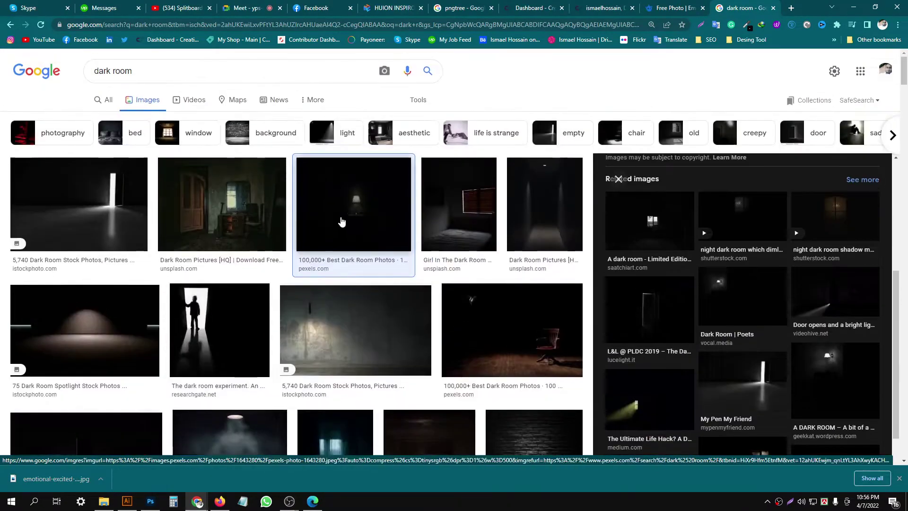
pyautogui.click(88, 196)
pyautogui.scroll(-3, 790, 229)
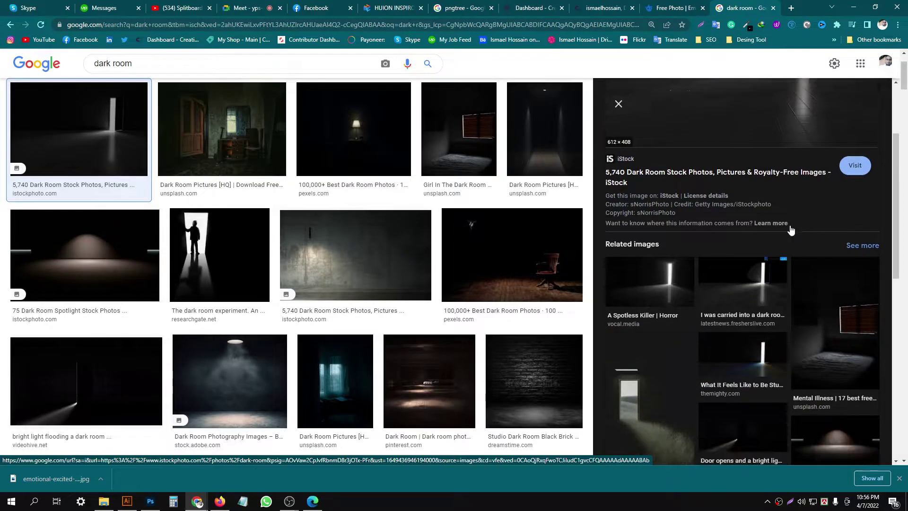
pyautogui.scroll(-4, 791, 229)
pyautogui.scroll(-5, 187, 164)
pyautogui.scroll(-5, 192, 162)
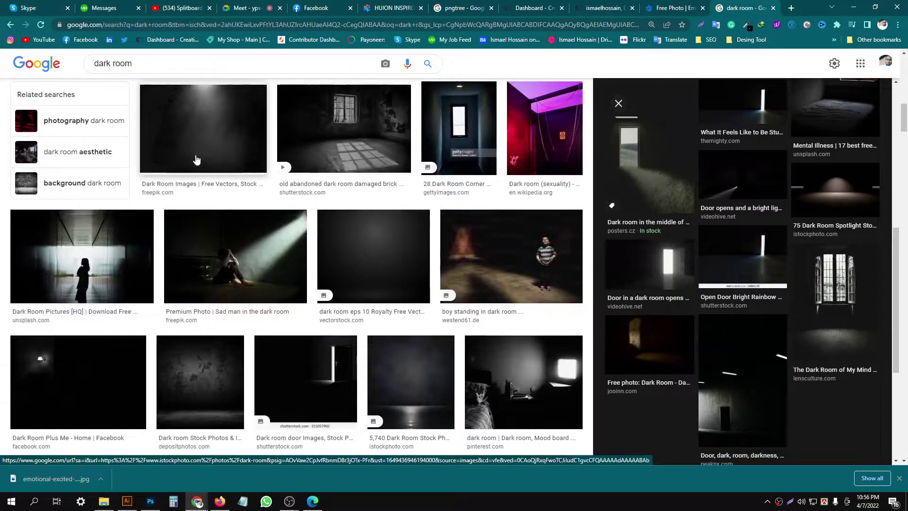
pyautogui.scroll(5, 196, 159)
pyautogui.scroll(5, 227, 142)
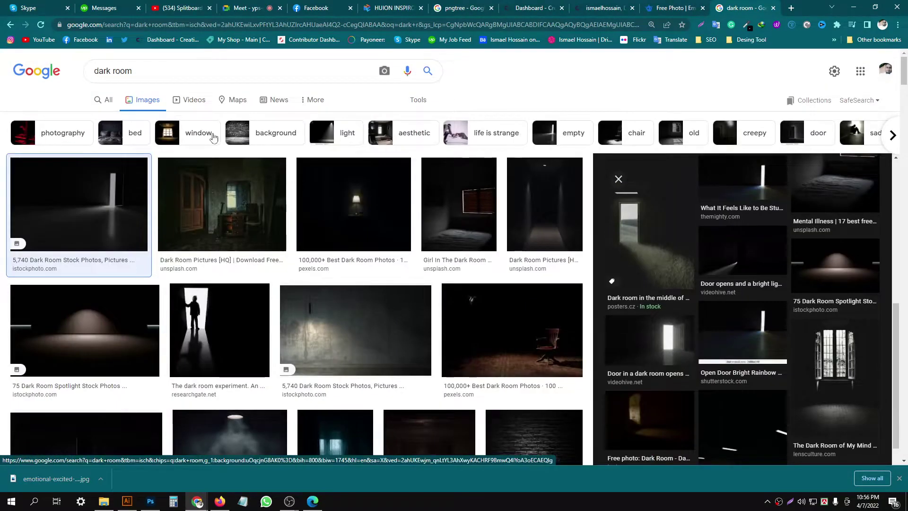
# - Search Google Images for 'dark house' and scroll through the exterior results
pyautogui.click(177, 74)
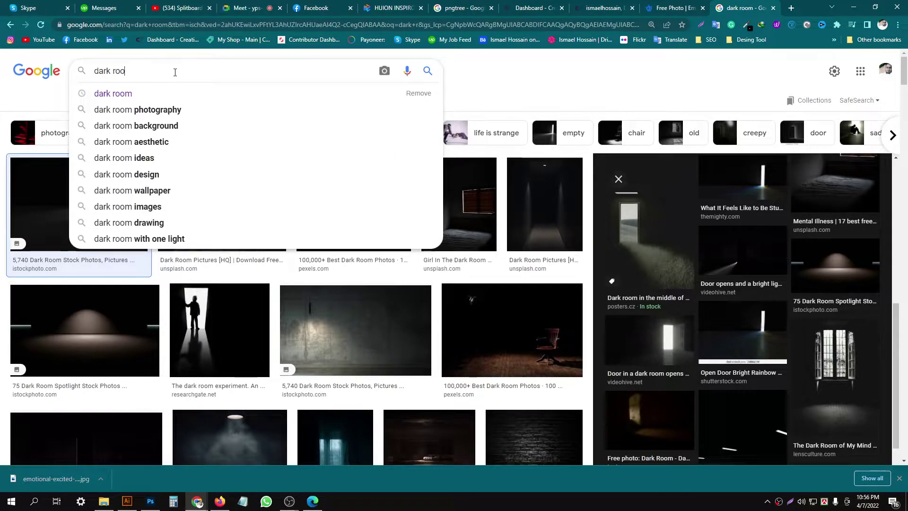
pyautogui.write('ho')
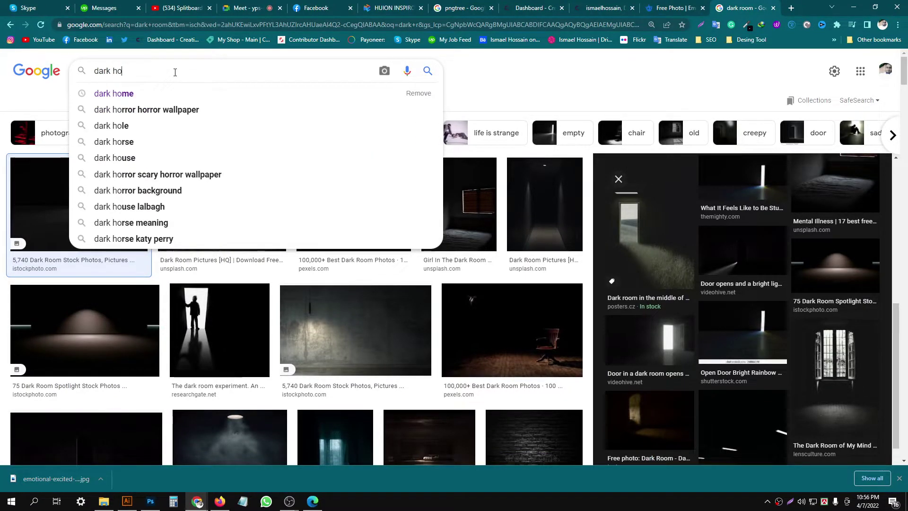
pyautogui.write('use')
pyautogui.press('Return')
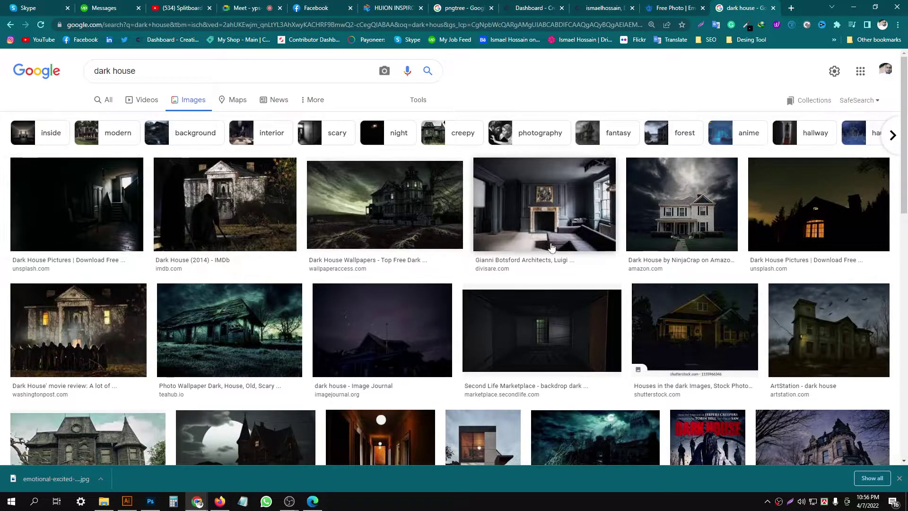
pyautogui.scroll(-3, 569, 233)
pyautogui.scroll(-2, 544, 234)
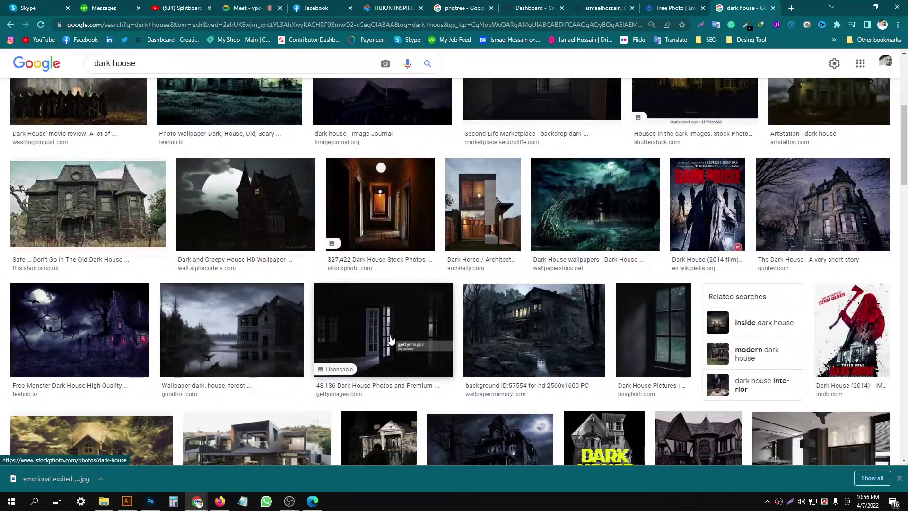
pyautogui.scroll(-5, 303, 294)
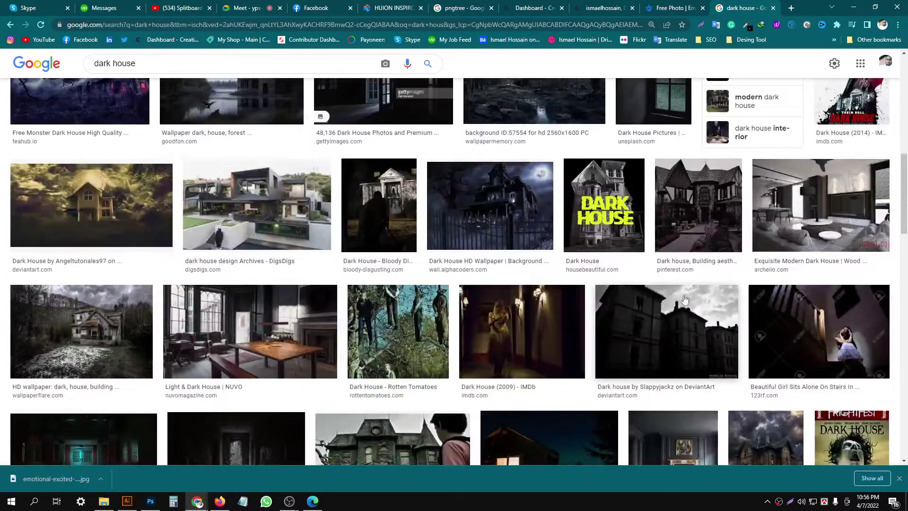
pyautogui.scroll(-5, 695, 324)
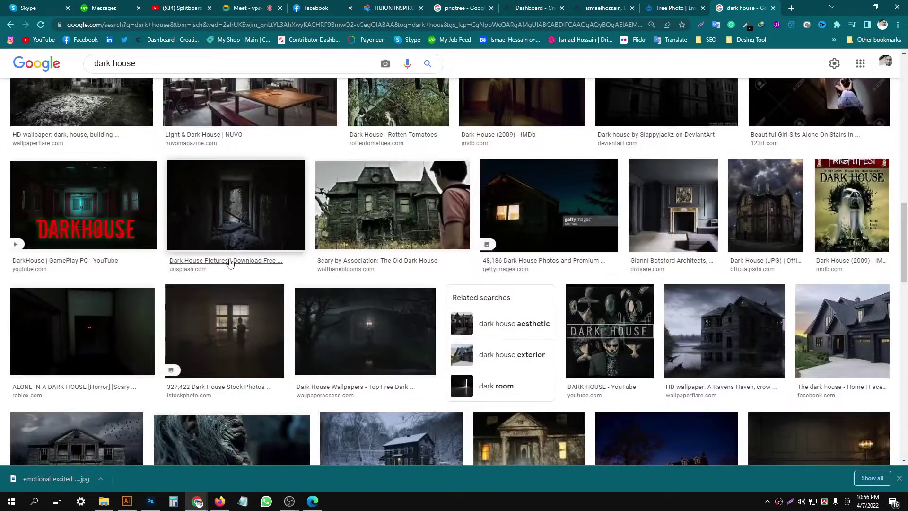
pyautogui.scroll(-5, 248, 230)
pyautogui.scroll(3, 248, 229)
pyautogui.scroll(15, 529, 214)
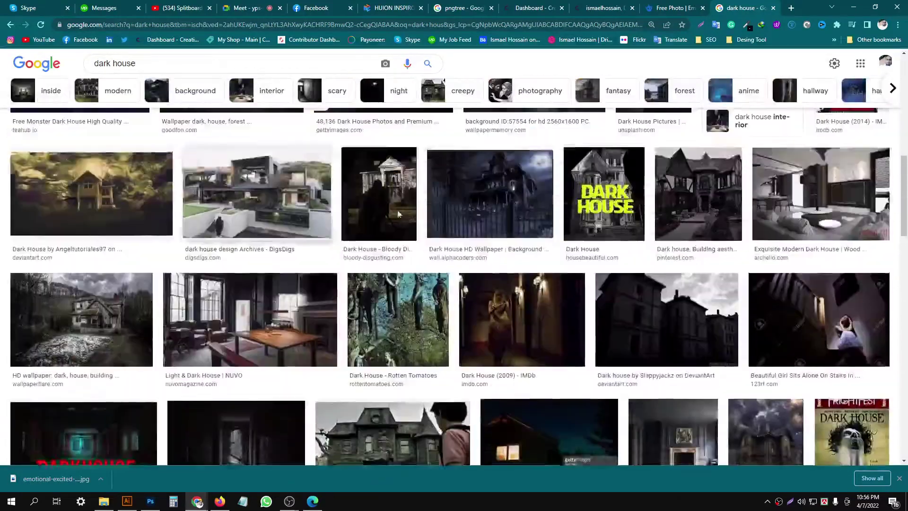
pyautogui.scroll(2, 387, 151)
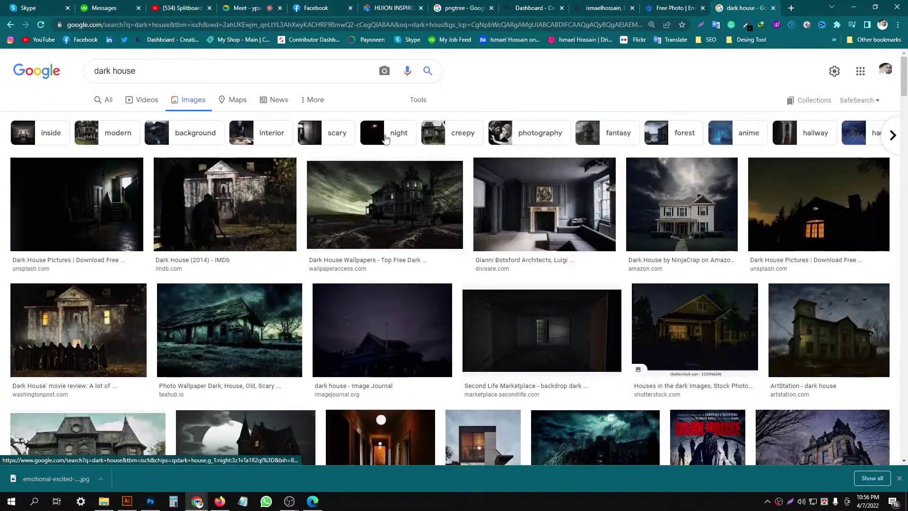
# - Switch to the 'dark house interior' suggestion, then begin deleting 'house' from the query
pyautogui.click(227, 75)
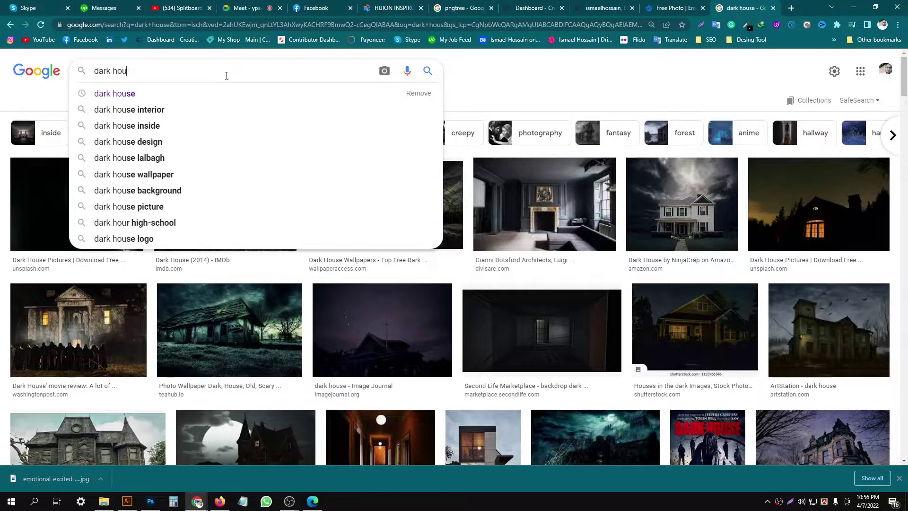
pyautogui.press('BackSpace')
pyautogui.press('BackSpace')
pyautogui.press('BackSpace')
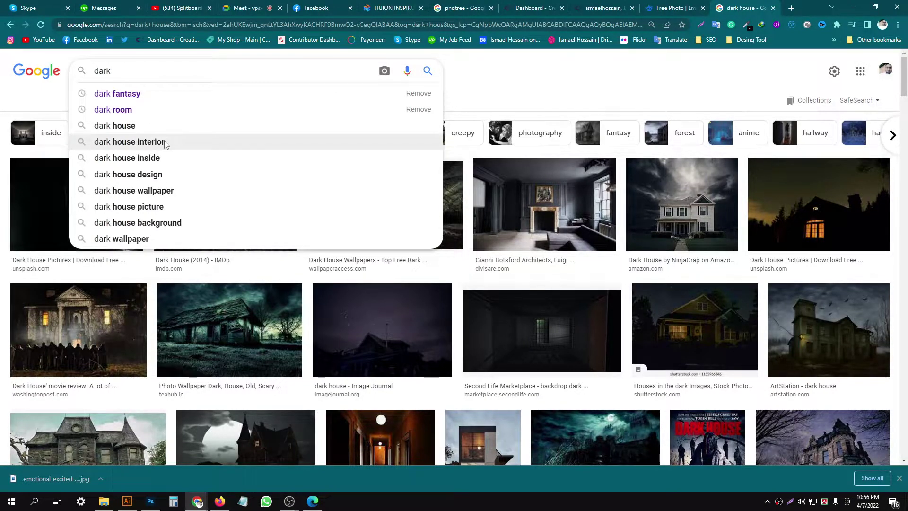
pyautogui.click(163, 142)
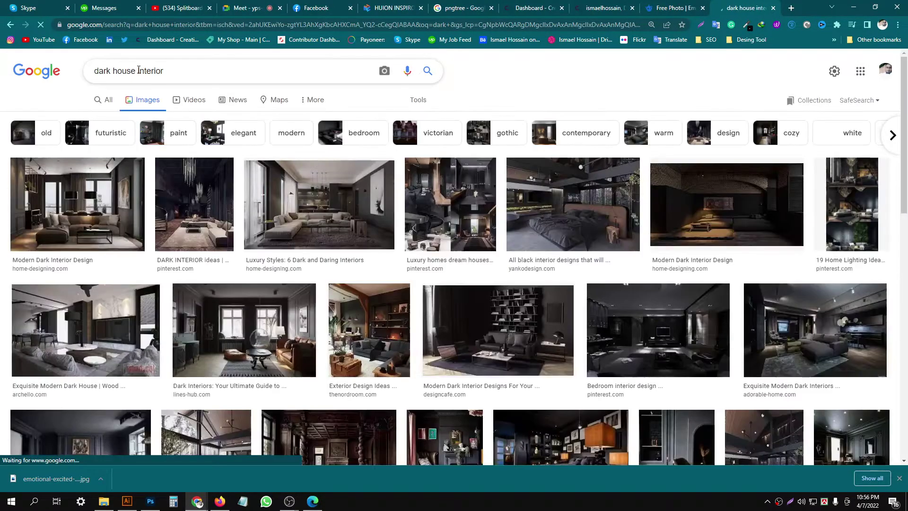
pyautogui.click(144, 73)
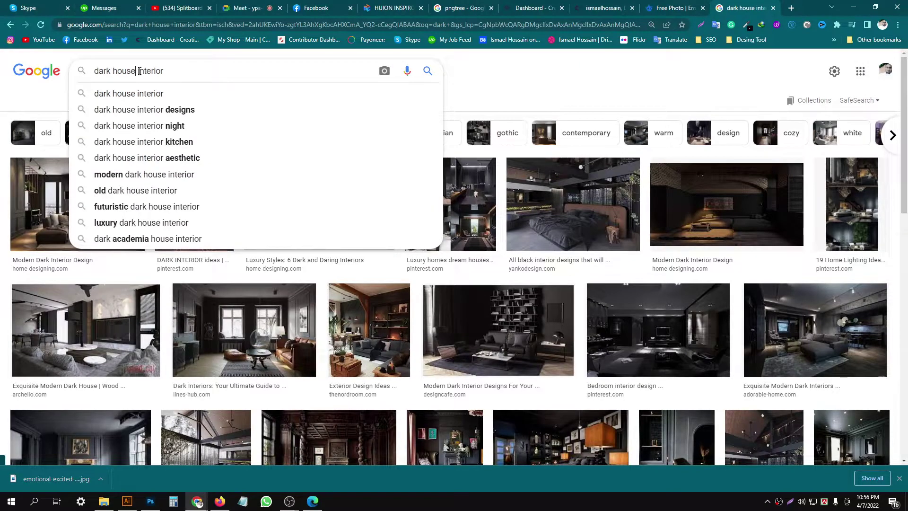
pyautogui.press('BackSpace')
pyautogui.press('BackSpace')
pyautogui.press('BackSpace')
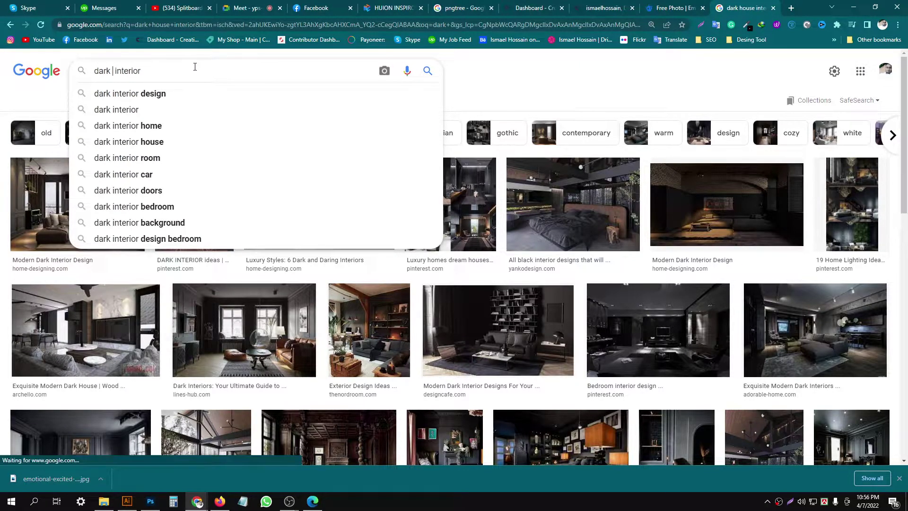
# - Run the 'dark interior' search and preview the Black & Grey Decor interior photo
pyautogui.press('Return')
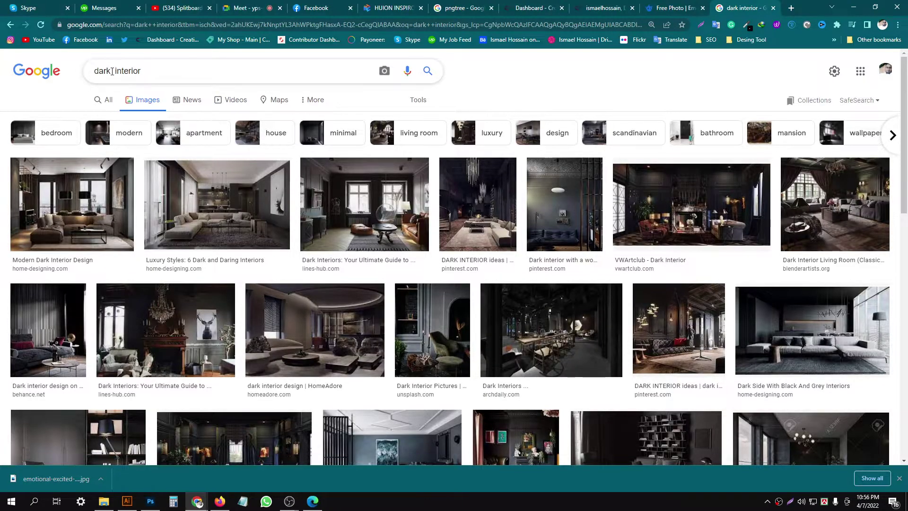
pyautogui.click(114, 72)
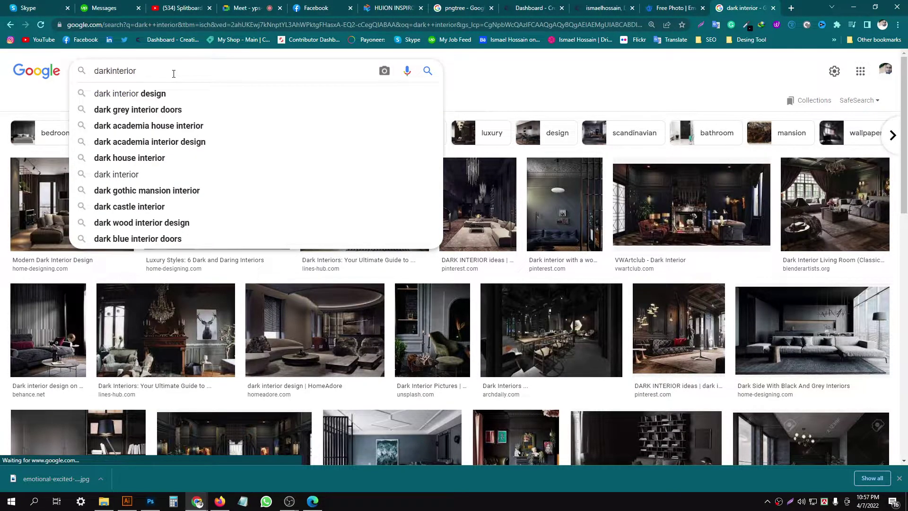
pyautogui.click(101, 94)
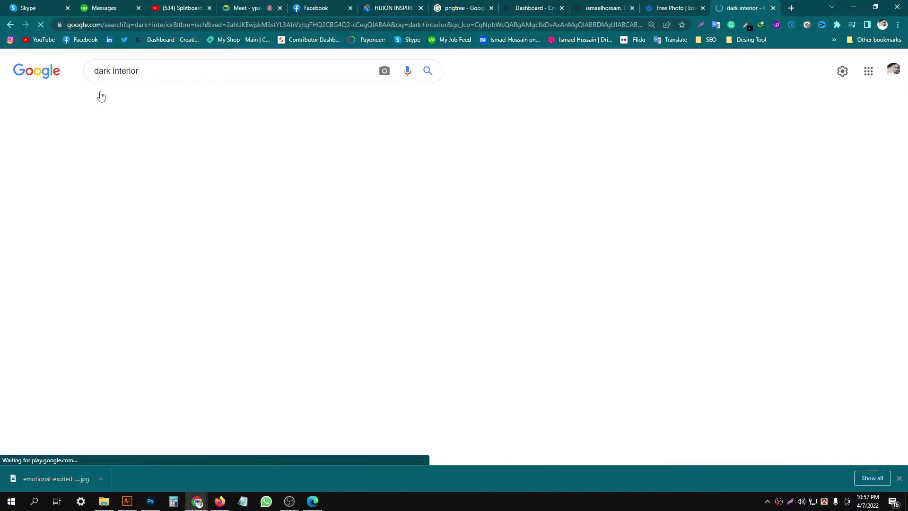
pyautogui.scroll(-1, 440, 179)
pyautogui.scroll(-4, 440, 178)
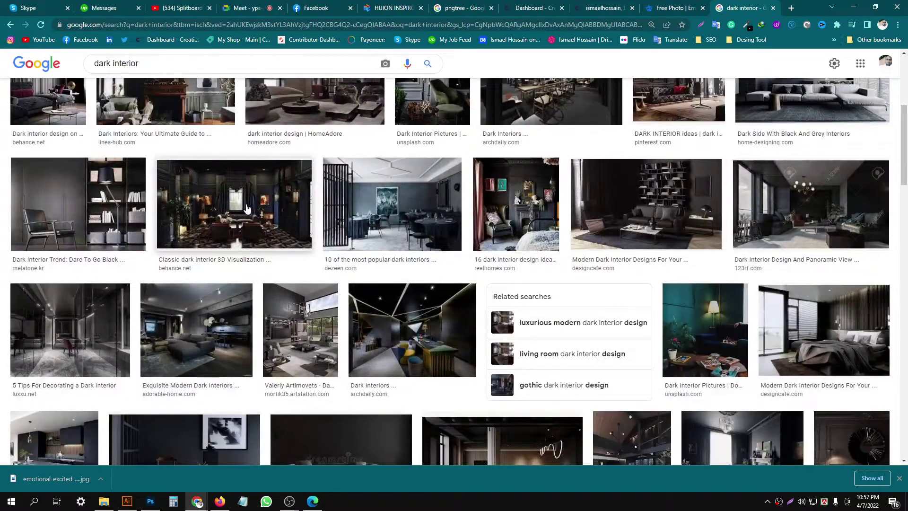
pyautogui.scroll(-5, 183, 213)
pyautogui.click(524, 220)
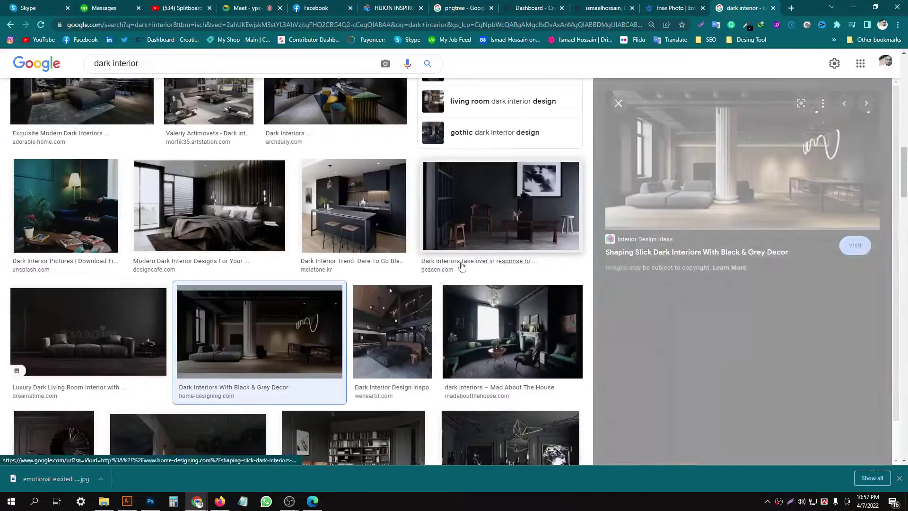
pyautogui.scroll(-8, 369, 174)
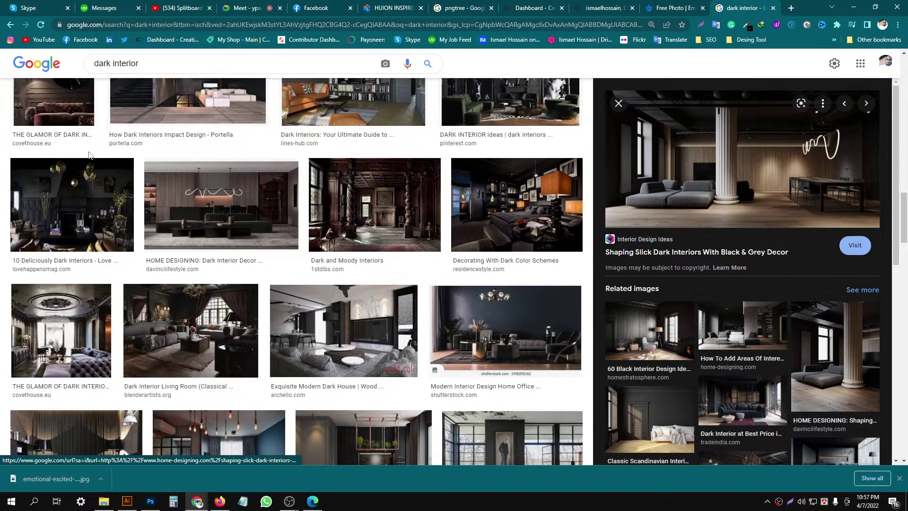
pyautogui.scroll(-5, 90, 155)
pyautogui.scroll(-3, 503, 208)
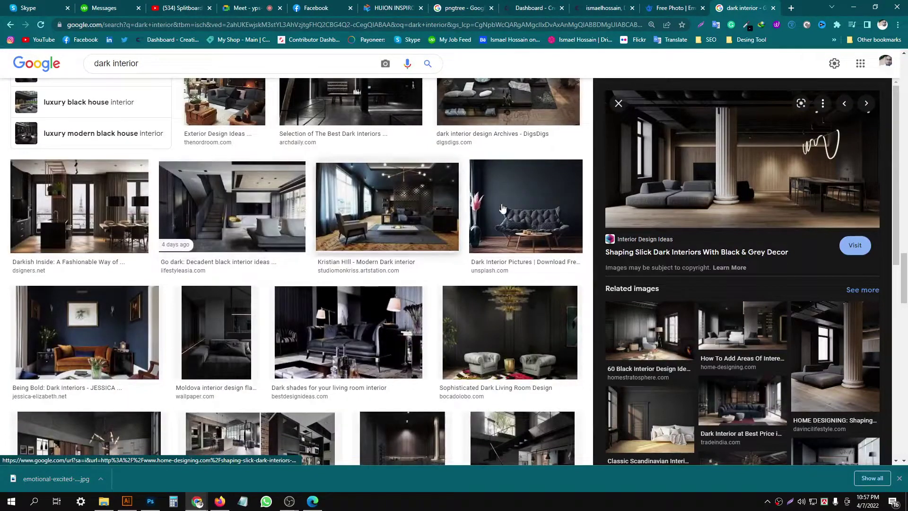
# - Copy the previewed interior photo and bring Photoshop to the front
pyautogui.rightClick(750, 159)
pyautogui.click(780, 263)
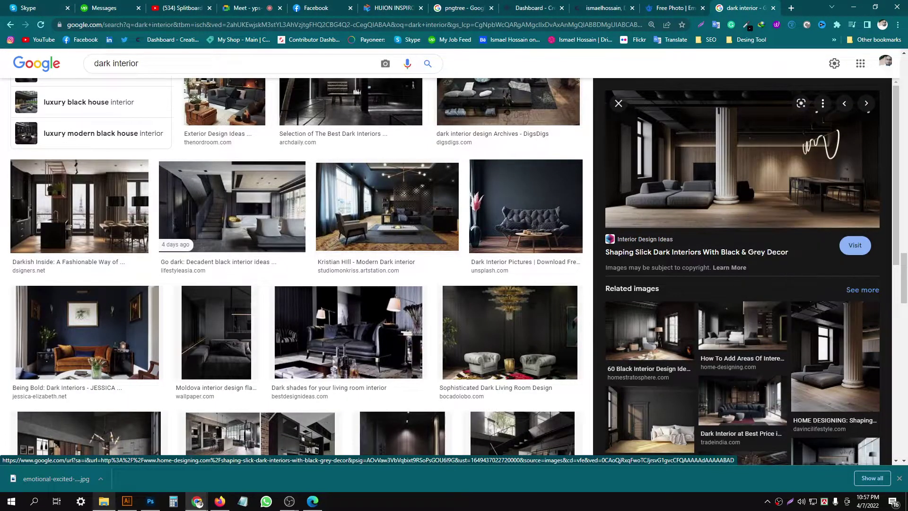
pyautogui.click(151, 502)
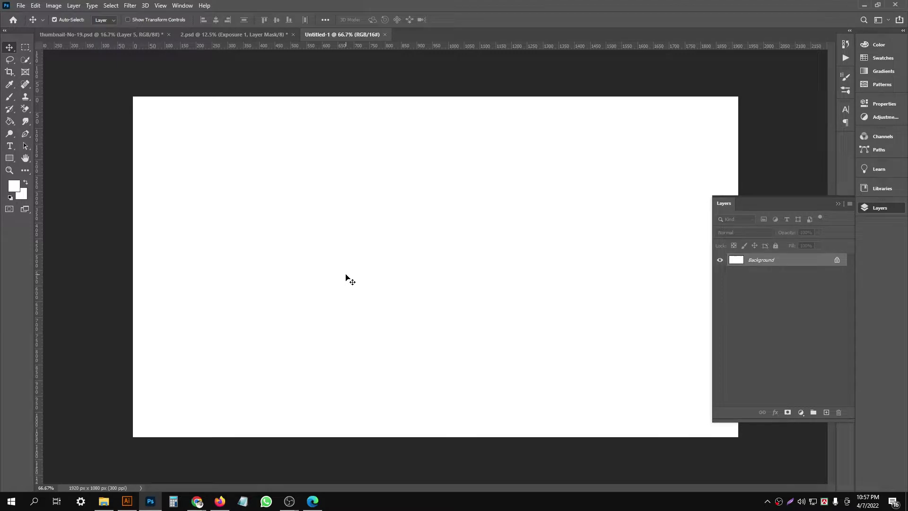
# - Paste the interior photo and scale it to fill the 1920×1080 canvas
pyautogui.hotkey('ctrl', 'v')
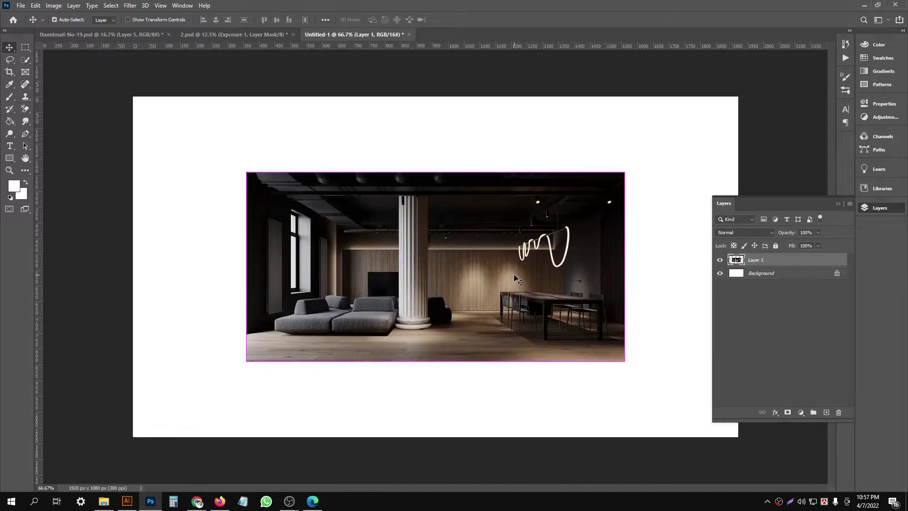
pyautogui.hotkey('ctrl', 't')
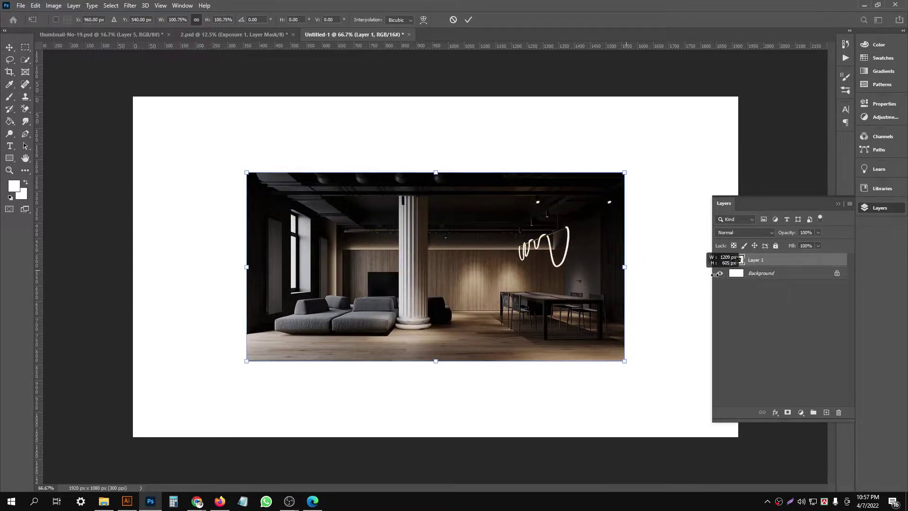
pyautogui.moveTo(714, 275); pyautogui.dragTo(805, 284)
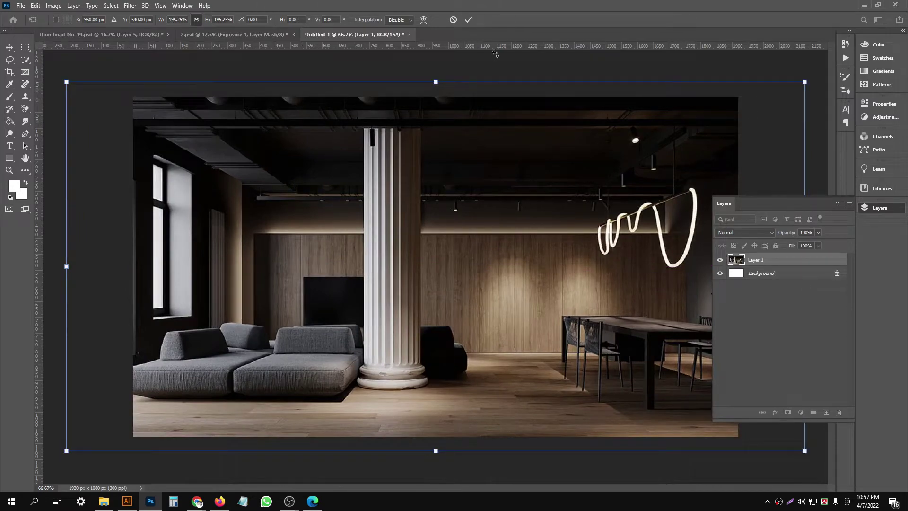
pyautogui.click(470, 20)
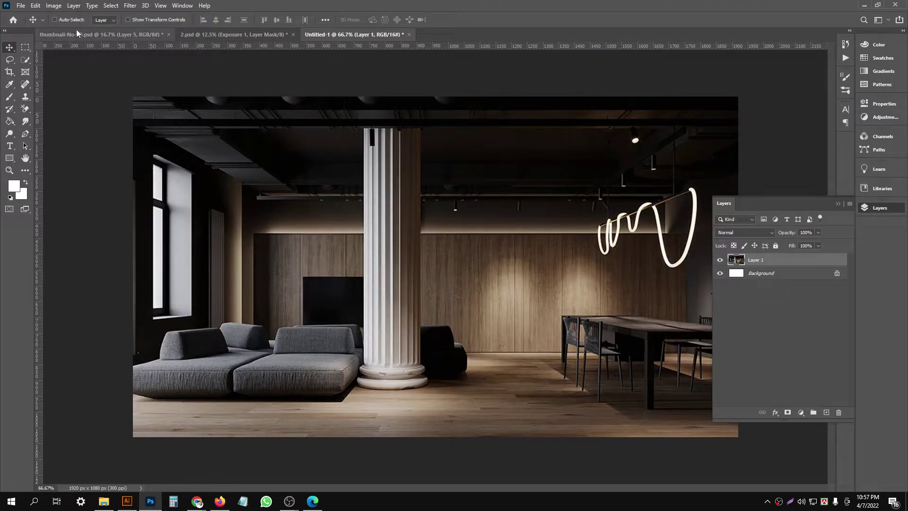
# - Apply a Gaussian Blur to the pasted interior photo
pyautogui.click(131, 6)
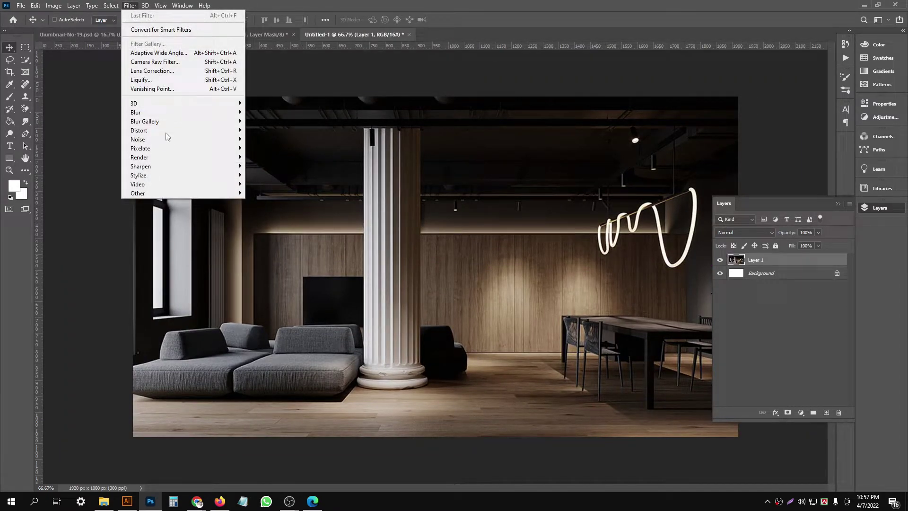
pyautogui.moveTo(183, 113)
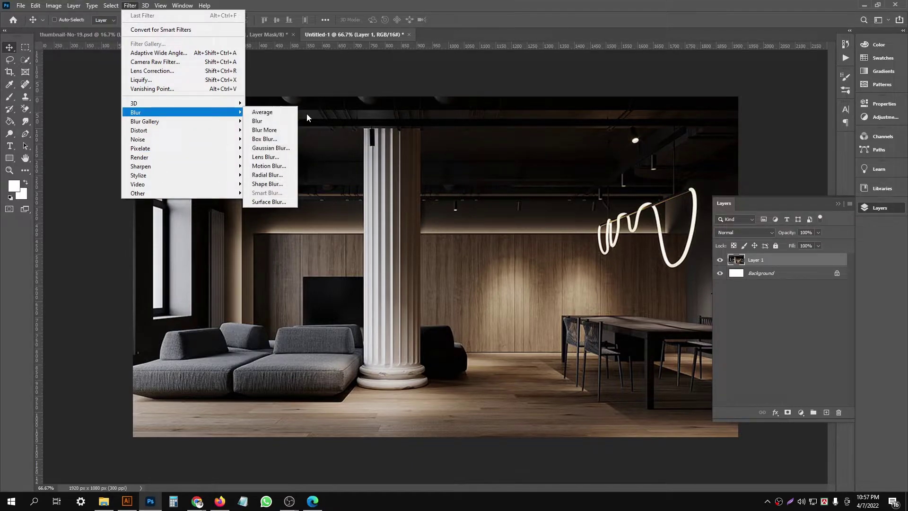
pyautogui.click(270, 148)
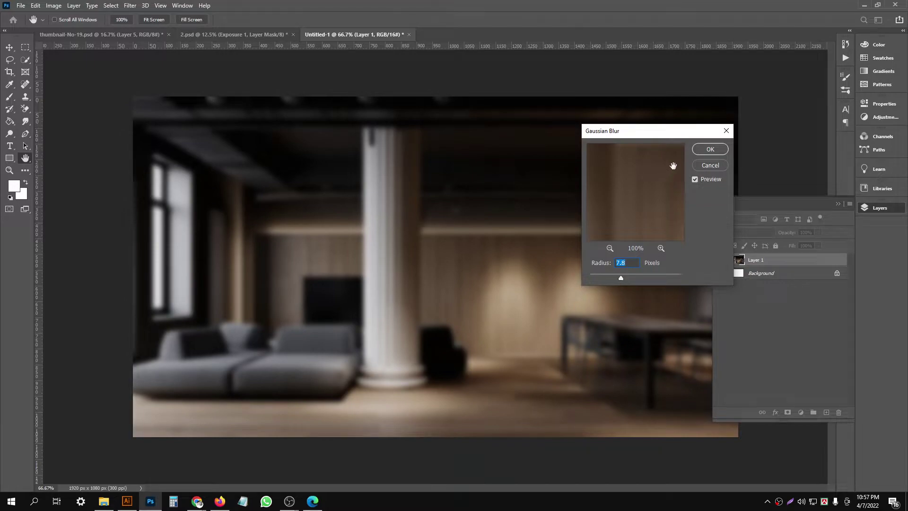
pyautogui.click(708, 153)
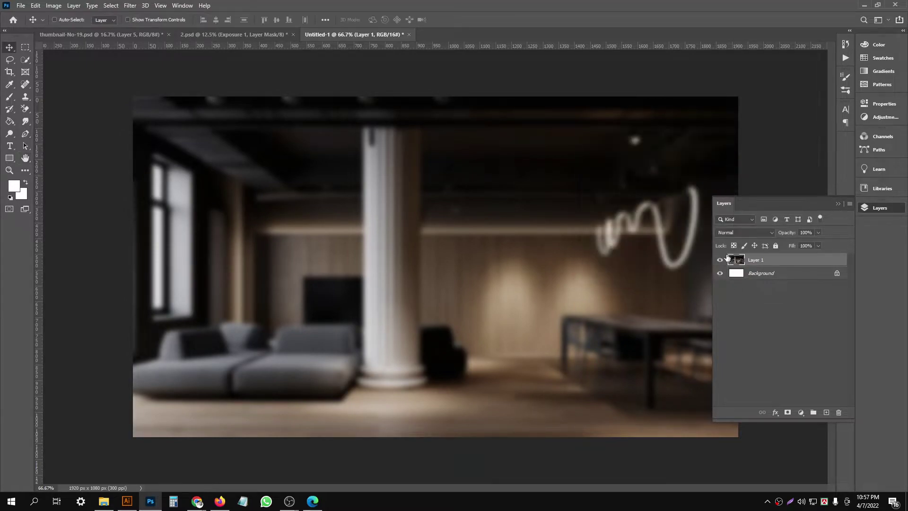
# - Add an Exposure adjustment layer set to about -1.50 to darken the interior photo
pyautogui.click(801, 413)
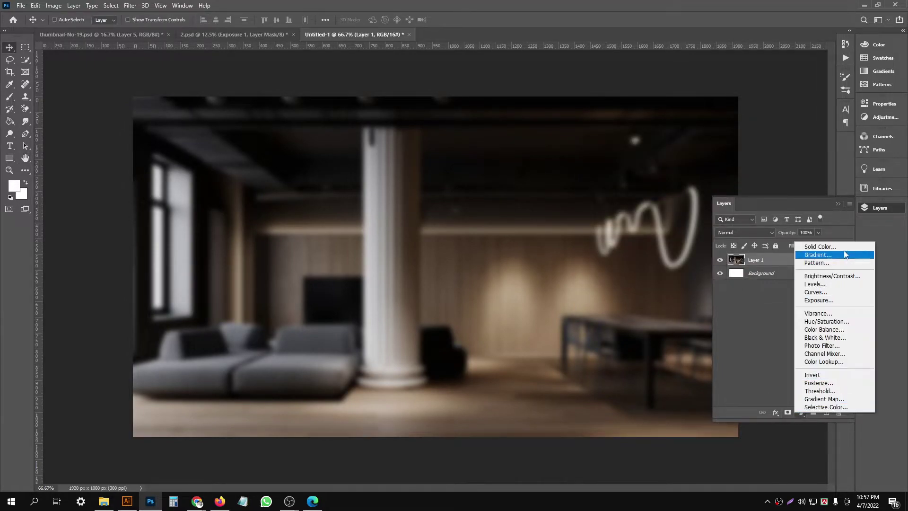
pyautogui.click(830, 300)
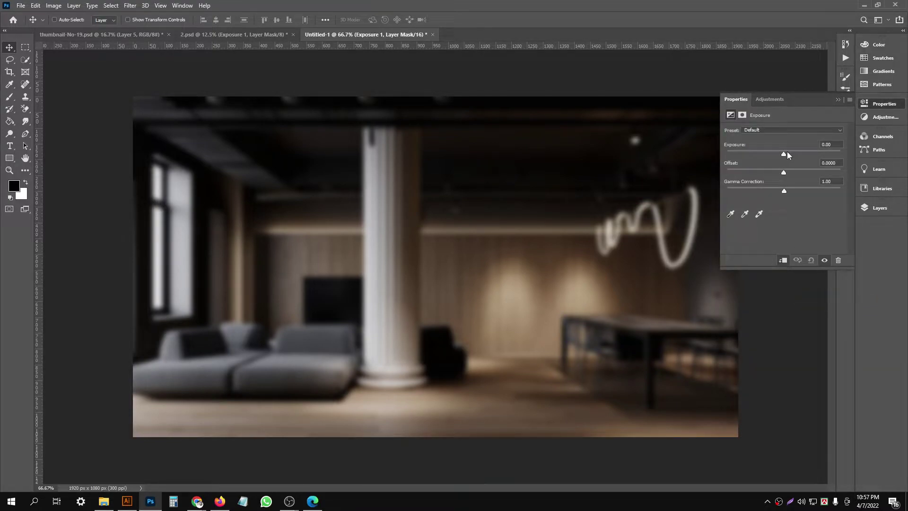
pyautogui.moveTo(787, 155); pyautogui.dragTo(791, 191)
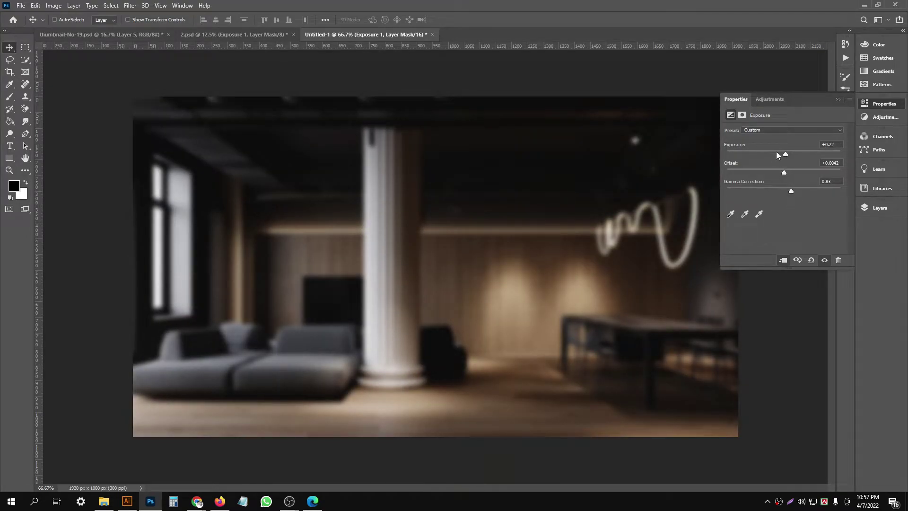
pyautogui.moveTo(785, 154); pyautogui.dragTo(772, 154)
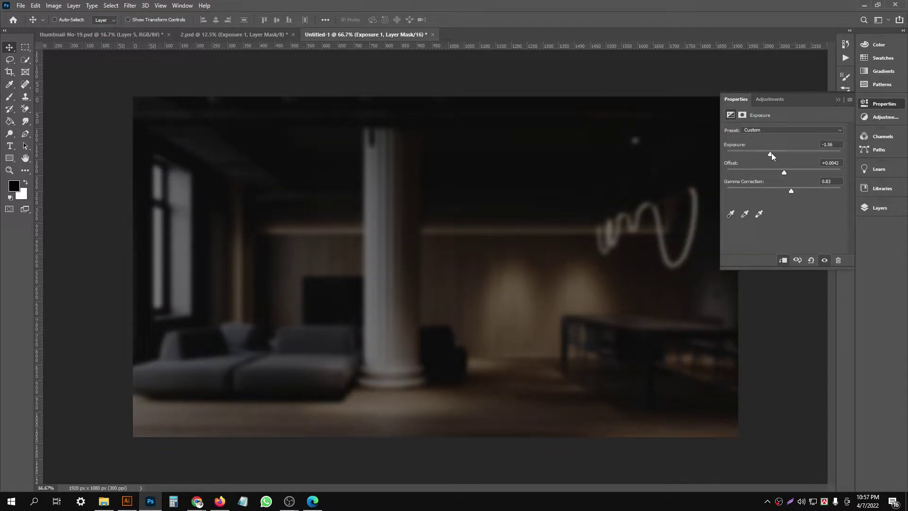
pyautogui.click(879, 208)
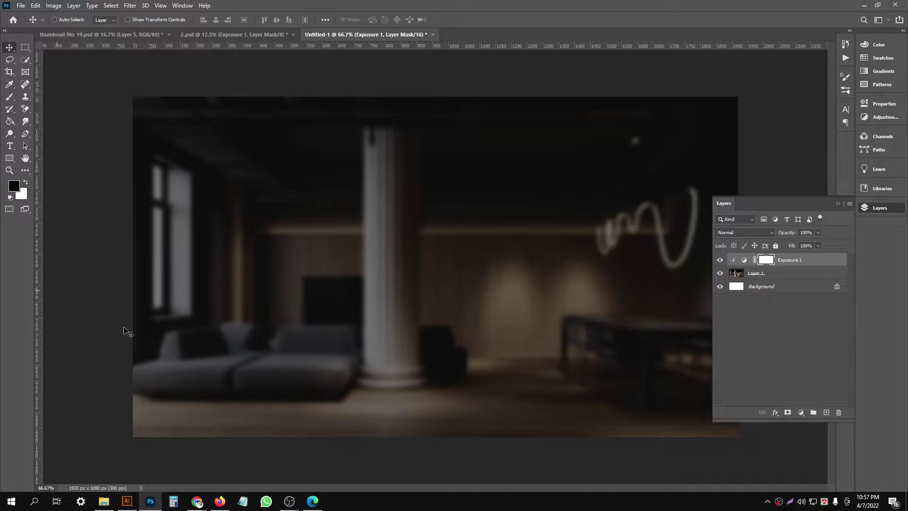
# - Open the emotional-young-lady JPG from Downloads, backing out of an accidental Place first
pyautogui.click(21, 6)
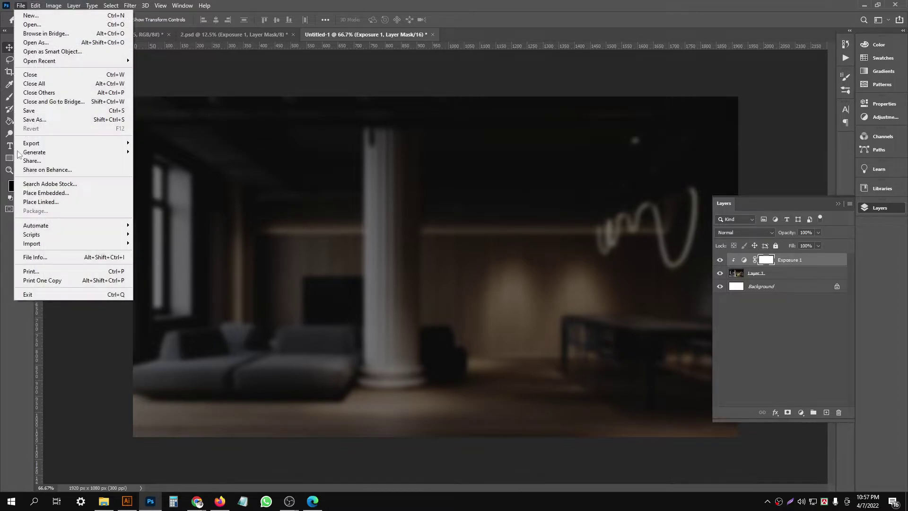
pyautogui.click(58, 193)
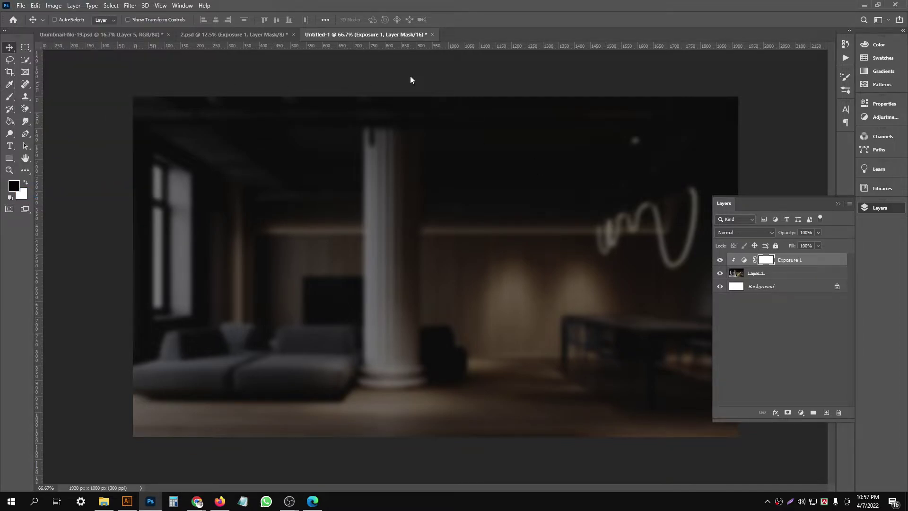
pyautogui.click(312, 7)
pyautogui.click(21, 5)
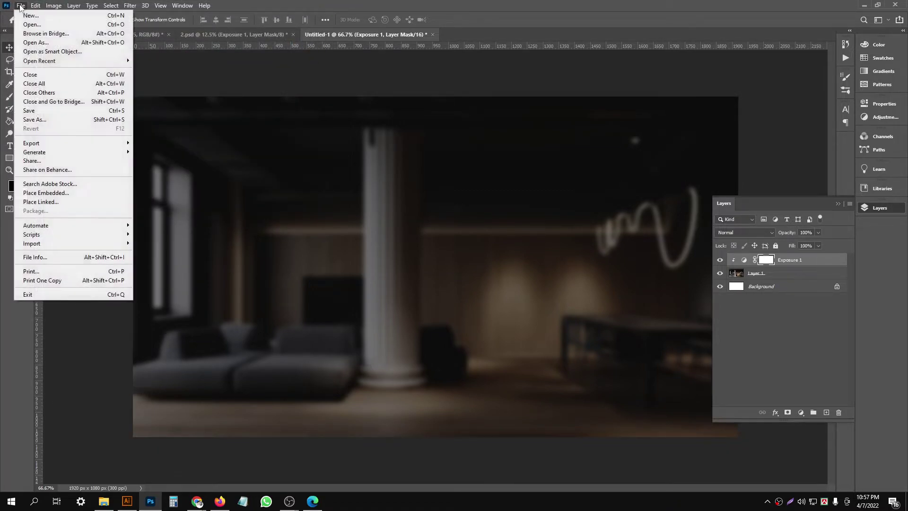
pyautogui.click(49, 26)
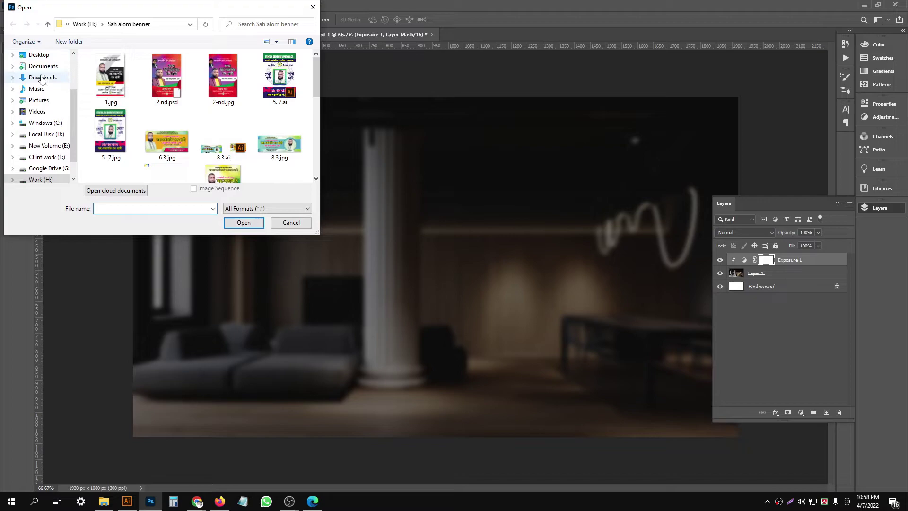
pyautogui.click(43, 77)
pyautogui.click(110, 95)
pyautogui.click(246, 221)
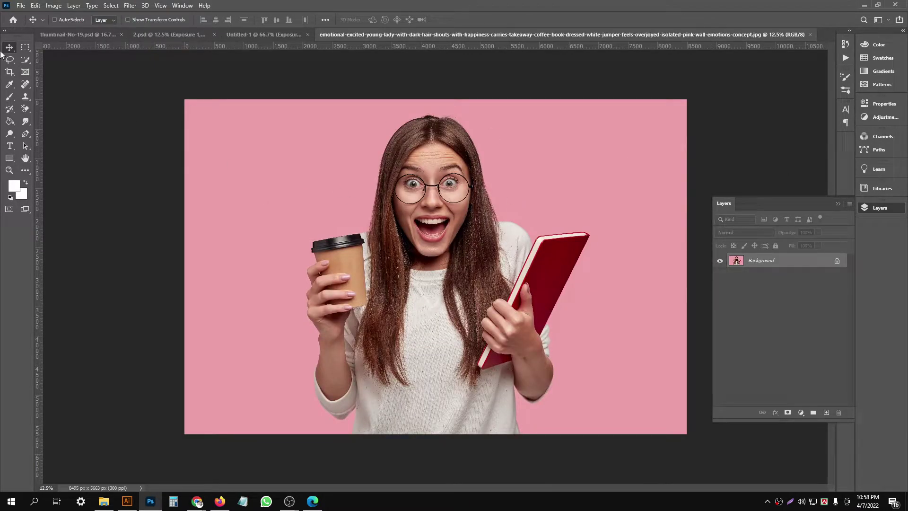
# - Unlock the Background as Layer 0, run Select Subject, and add the hair strands beside the cup
pyautogui.click(837, 261)
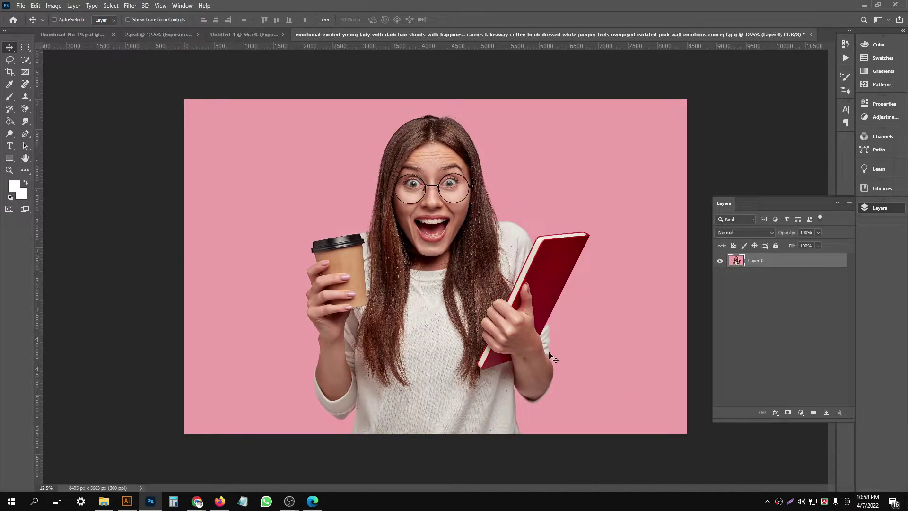
pyautogui.click(27, 61)
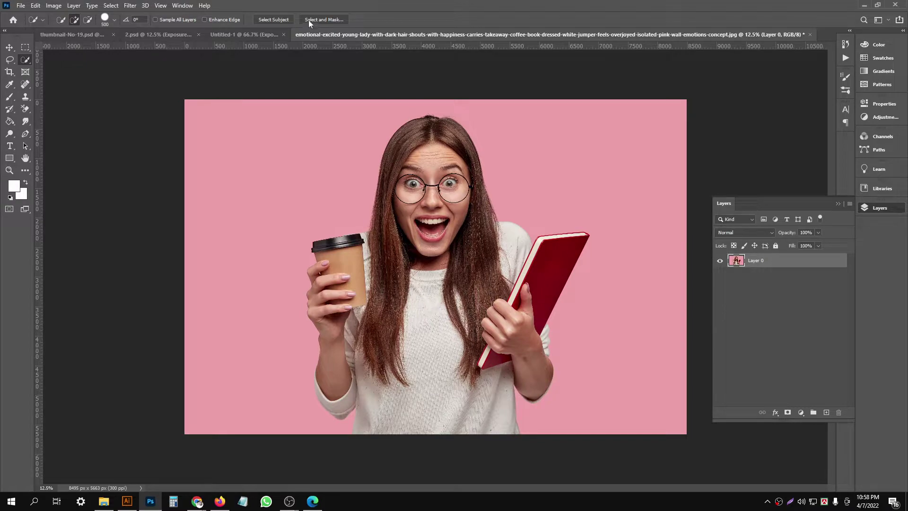
pyautogui.click(273, 20)
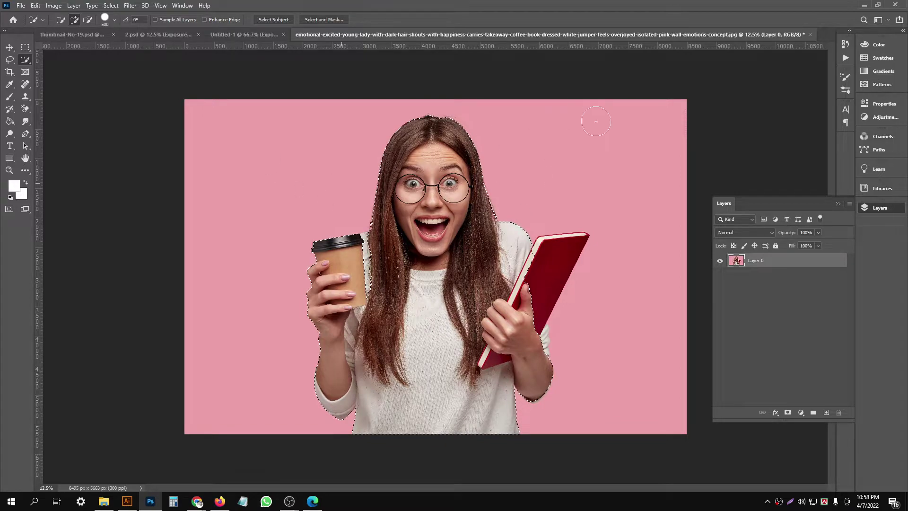
pyautogui.keyDown('ctrl'); pyautogui.click(384, 267); pyautogui.keyUp('ctrl')
pyautogui.keyDown('ctrl'); pyautogui.click(385, 267); pyautogui.keyUp('ctrl')
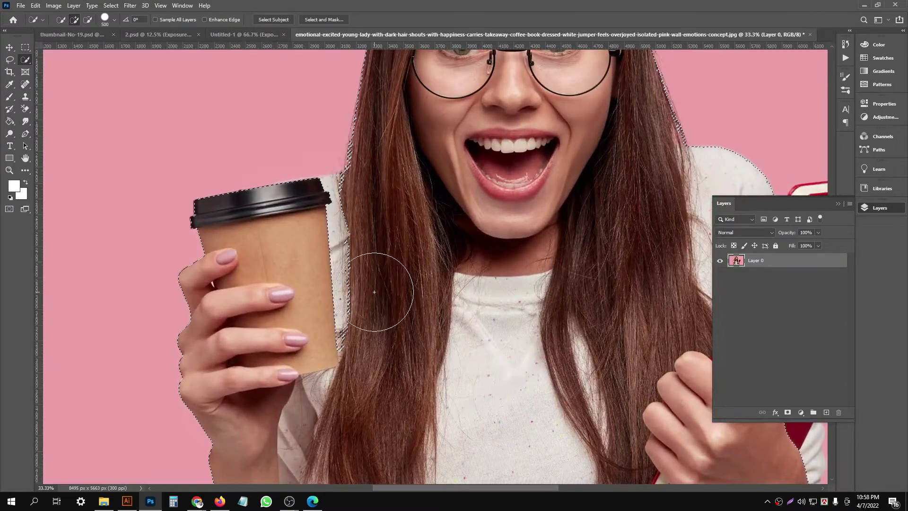
pyautogui.moveTo(380, 345); pyautogui.dragTo(370, 227)
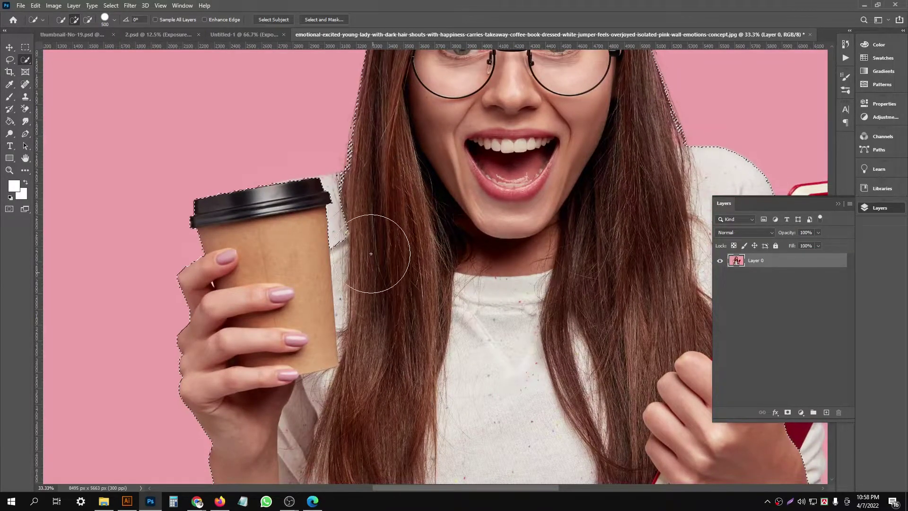
# - Correct the Quick Selection edge around the thumb and sleeve, then check the face and head
pyautogui.hotkey('ctrl', 'd')
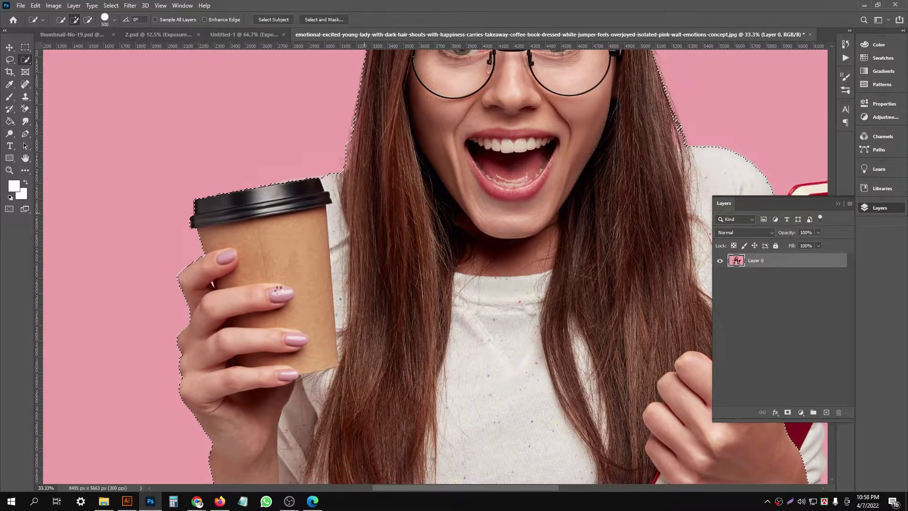
pyautogui.moveTo(303, 297); pyautogui.dragTo(312, 29)
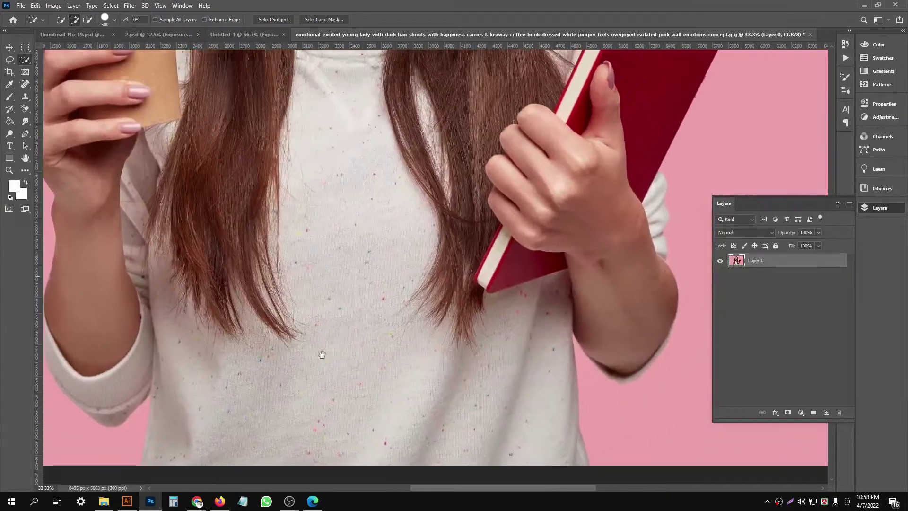
pyautogui.moveTo(634, 191)
pyautogui.mouseDown()
pyautogui.moveTo(399, 319)
pyautogui.moveTo(395, 336)
pyautogui.moveTo(381, 339)
pyautogui.mouseUp()
pyautogui.scroll(1, 381, 339)
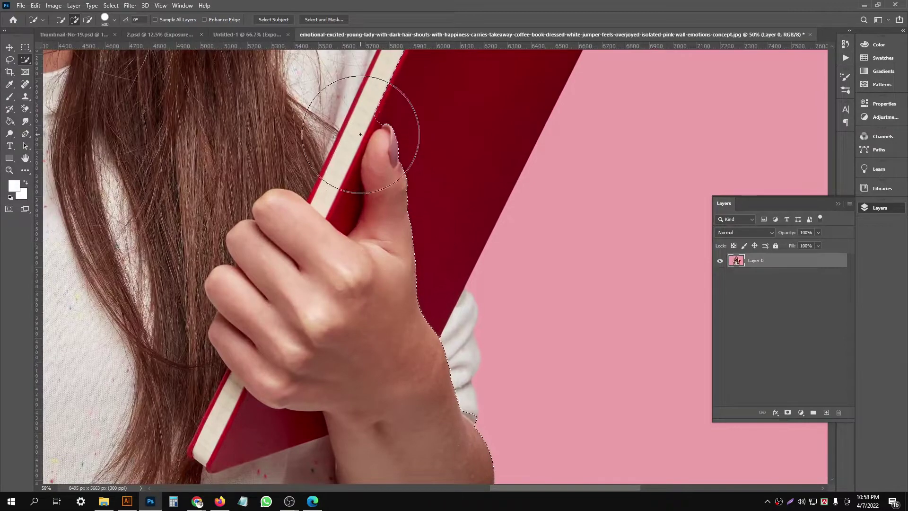
pyautogui.moveTo(382, 215); pyautogui.dragTo(419, 340)
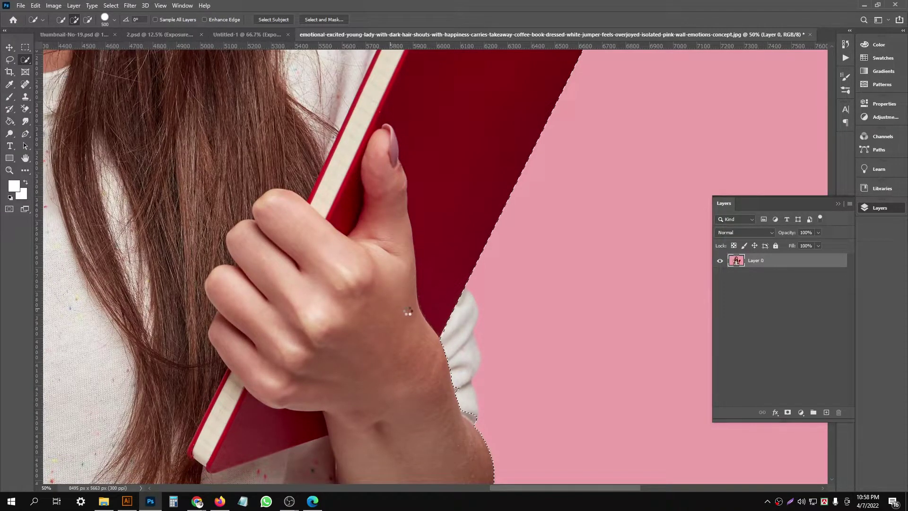
pyautogui.moveTo(389, 365); pyautogui.dragTo(395, 339)
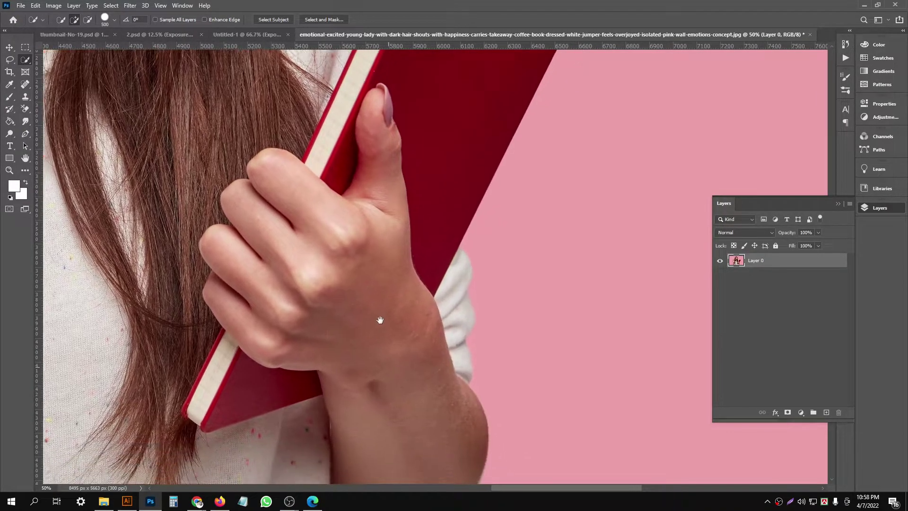
pyautogui.moveTo(385, 71); pyautogui.dragTo(385, 324)
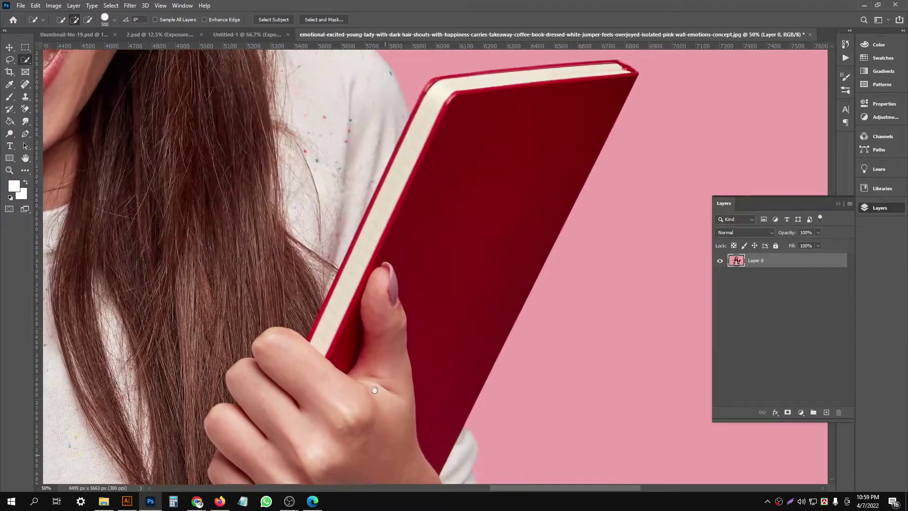
pyautogui.moveTo(382, 276); pyautogui.dragTo(379, 412)
pyautogui.moveTo(305, 263); pyautogui.dragTo(389, 466)
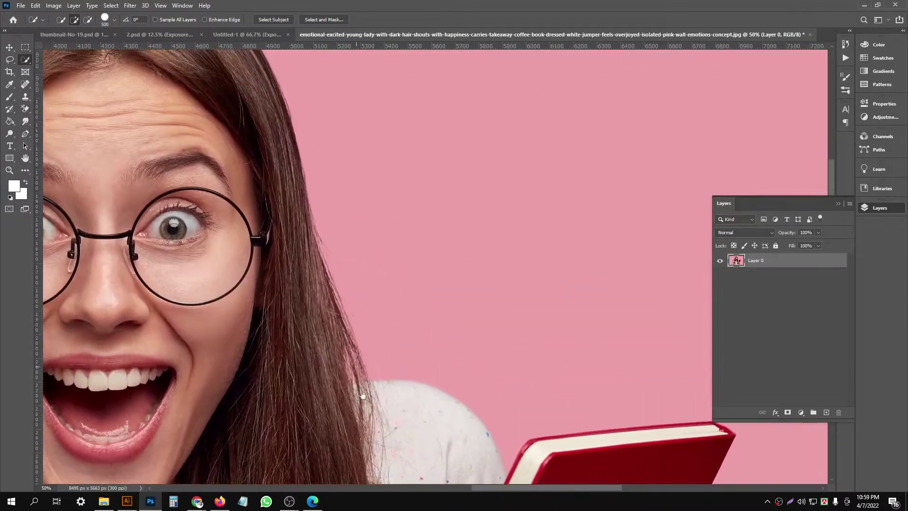
pyautogui.moveTo(194, 90); pyautogui.dragTo(296, 263)
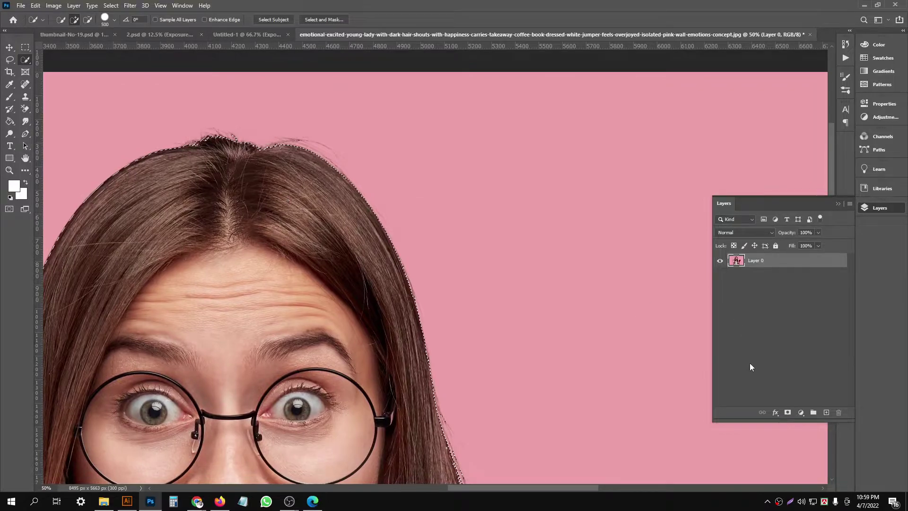
# - Add a layer mask hiding the pink background and open Select and Mask
pyautogui.click(787, 412)
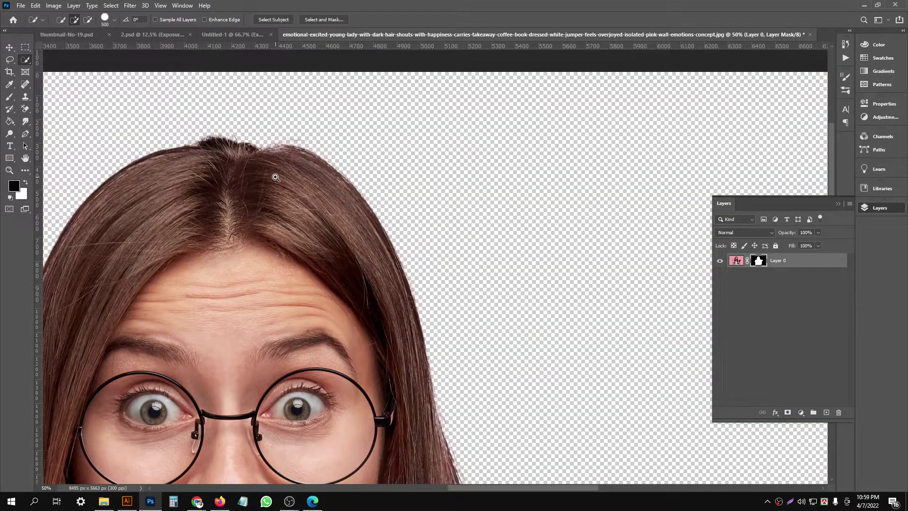
pyautogui.keyDown('ctrl'); pyautogui.keyDown('alt'); pyautogui.click(276, 177); pyautogui.keyUp('alt'); pyautogui.keyUp('ctrl')
pyautogui.keyDown('ctrl'); pyautogui.click(331, 138); pyautogui.keyUp('ctrl')
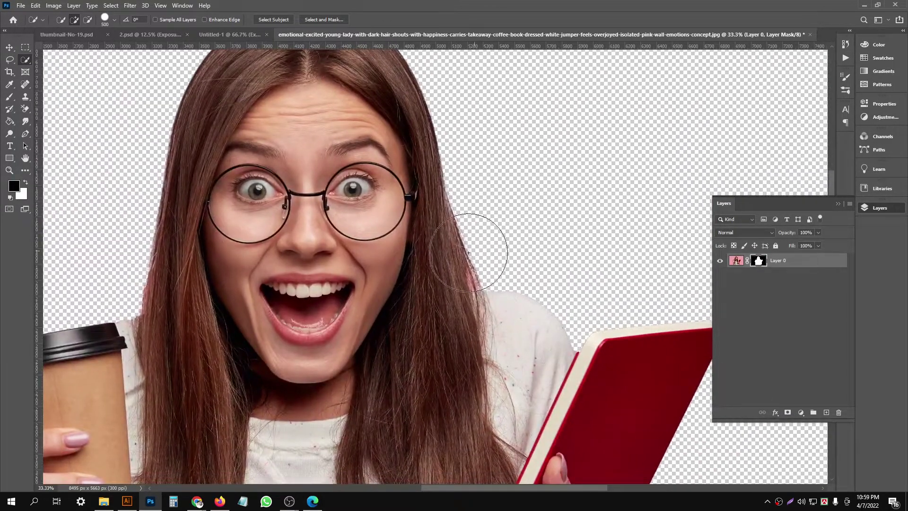
pyautogui.moveTo(391, 234); pyautogui.dragTo(375, 218)
pyautogui.rightClick(746, 263)
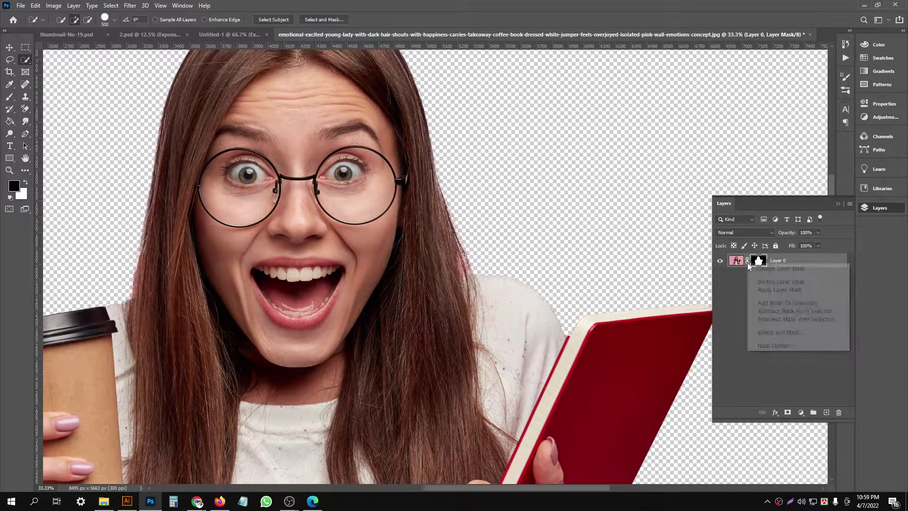
pyautogui.click(780, 330)
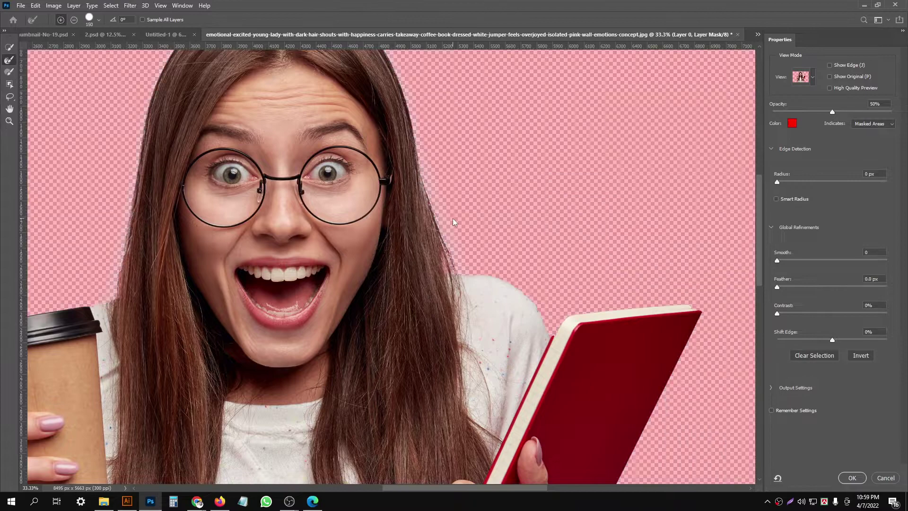
# - Refine the hair edge beside the face and along the arm with a smaller Refine Edge Brush
pyautogui.press('[')
pyautogui.moveTo(456, 197); pyautogui.dragTo(454, 279)
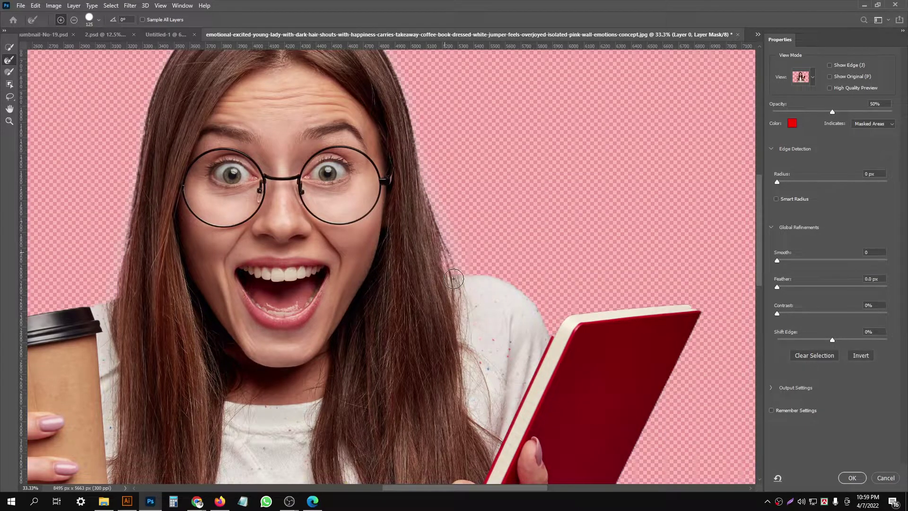
pyautogui.scroll(-5, 400, 218)
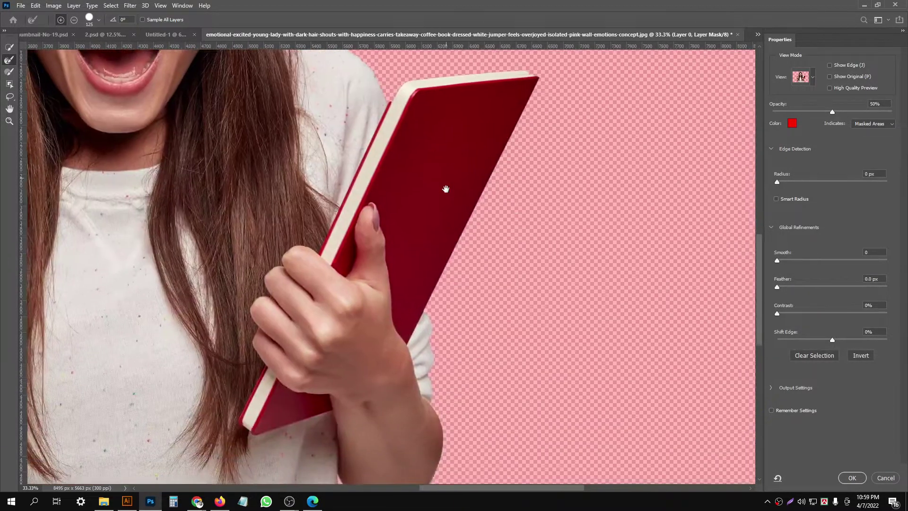
pyautogui.hscroll(3, 444, 187)
pyautogui.keyDown('ctrl'); pyautogui.click(430, 289); pyautogui.keyUp('ctrl')
pyautogui.scroll(-3, 413, 208)
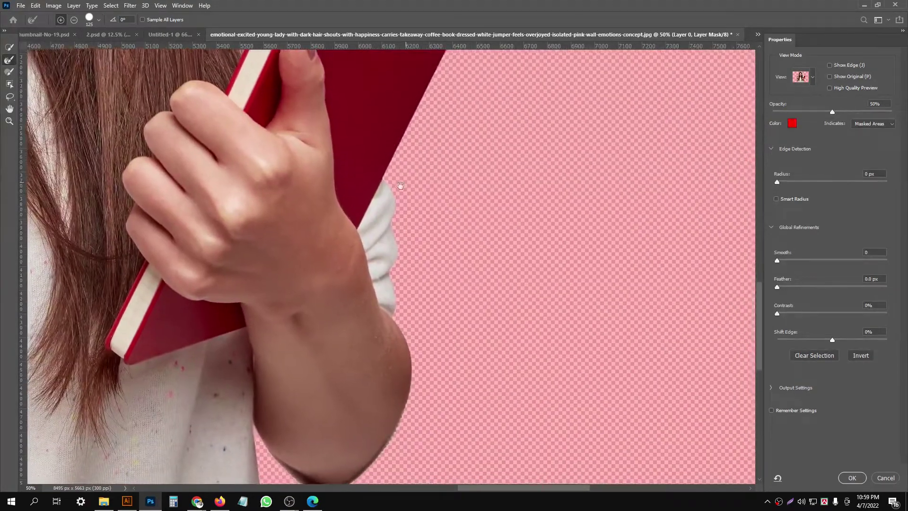
pyautogui.moveTo(407, 282); pyautogui.dragTo(384, 420)
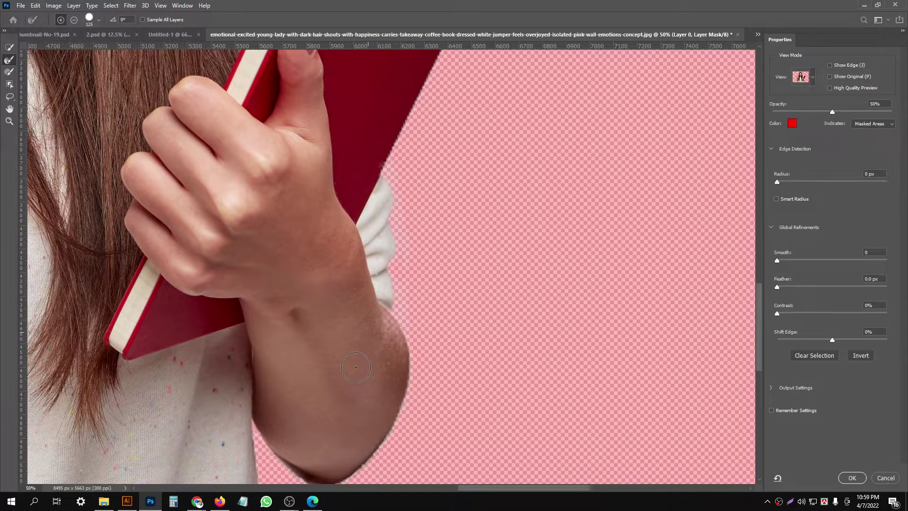
# - Clean up the fuzzy mask edges at the elbow and lower sleeve
pyautogui.scroll(-10, 363, 183)
pyautogui.scroll(1, 342, 355)
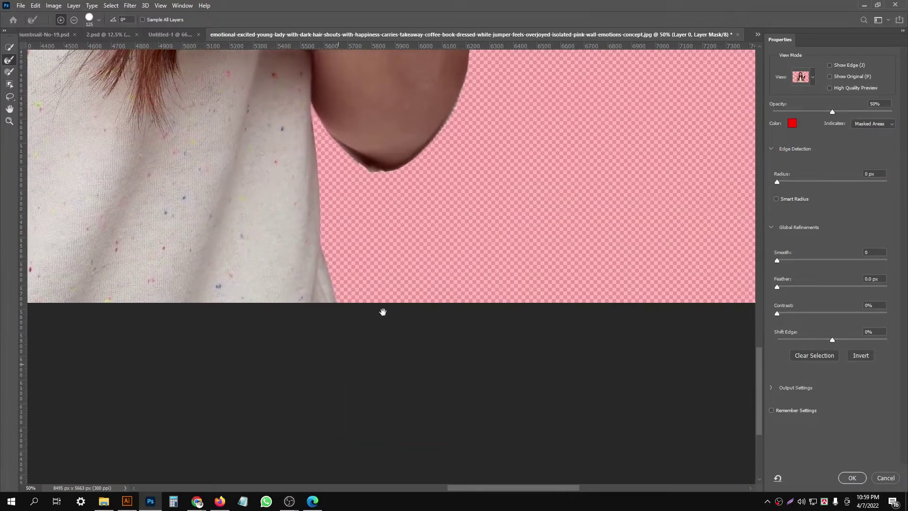
pyautogui.scroll(3, 383, 310)
pyautogui.scroll(1, 384, 274)
pyautogui.moveTo(440, 224)
pyautogui.mouseDown()
pyautogui.moveTo(321, 347)
pyautogui.moveTo(281, 370)
pyautogui.mouseUp()
pyautogui.scroll(-5, 303, 259)
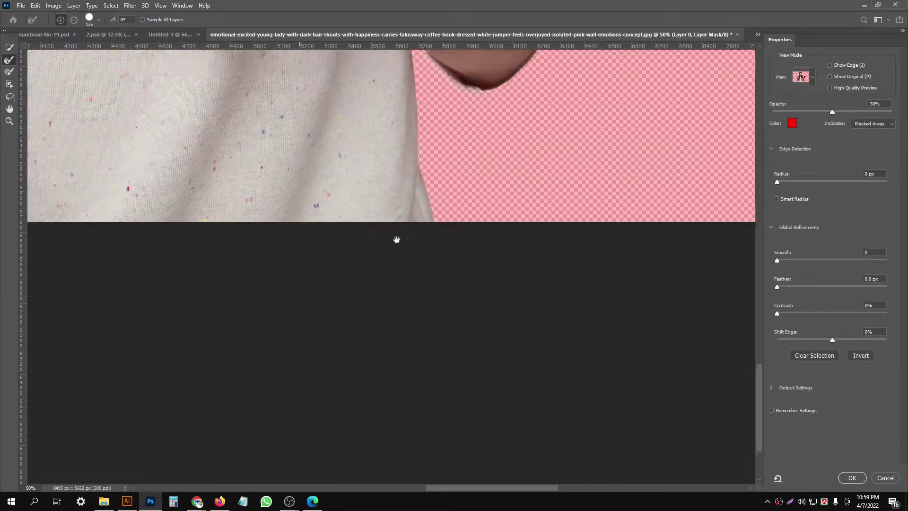
pyautogui.hscroll(-5, 395, 239)
pyautogui.scroll(3, 395, 239)
pyautogui.moveTo(178, 347)
pyautogui.mouseDown()
pyautogui.moveTo(259, 345)
pyautogui.moveTo(243, 314)
pyautogui.moveTo(277, 355)
pyautogui.moveTo(328, 363)
pyautogui.moveTo(375, 314)
pyautogui.mouseUp()
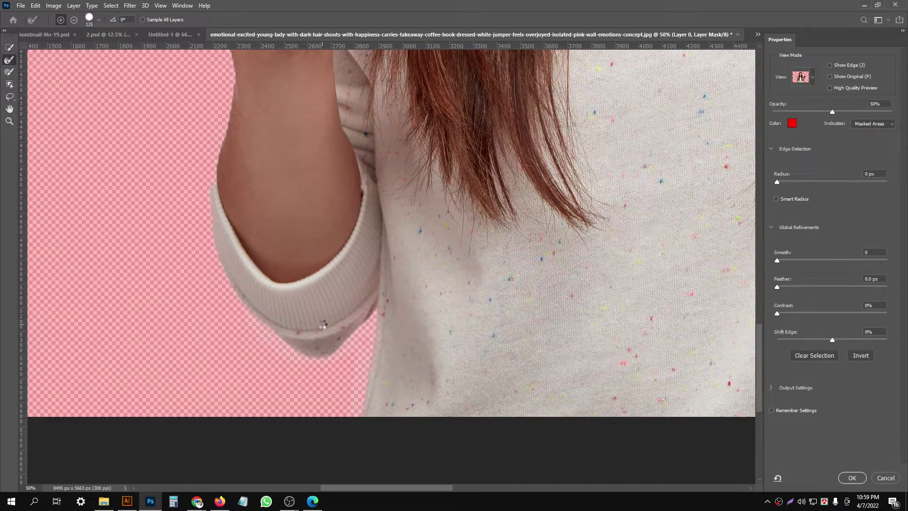
# - Set Smooth to 5 and Contrast to 5%, then apply the refined mask
pyautogui.keyDown('alt'); pyautogui.click(261, 245); pyautogui.keyUp('alt')
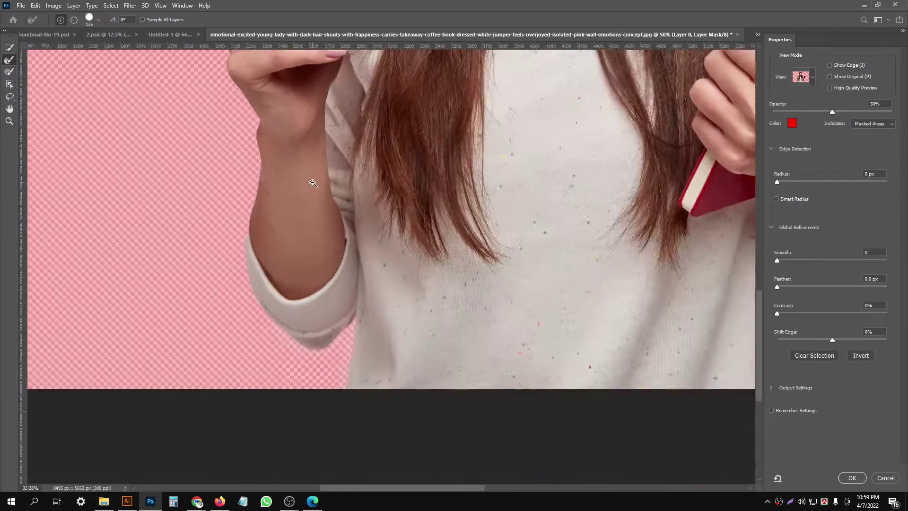
pyautogui.keyDown('alt'); pyautogui.click(374, 163); pyautogui.keyUp('alt')
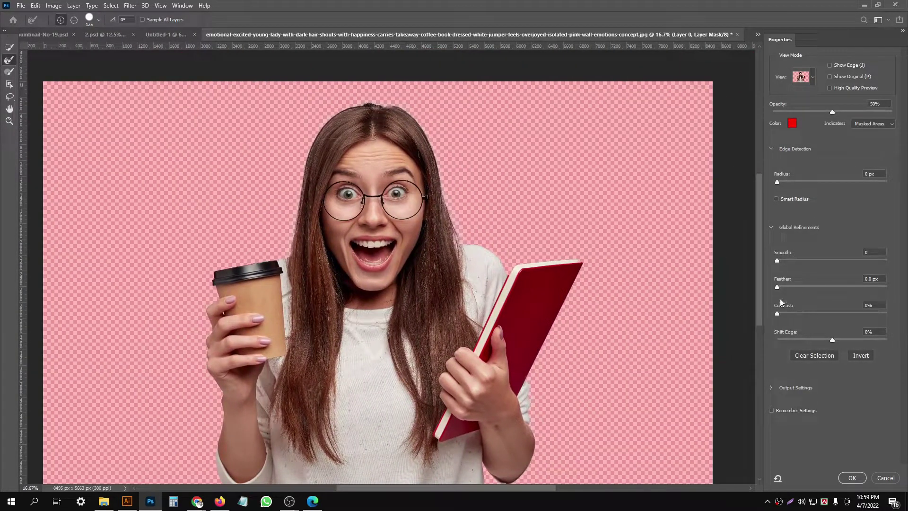
pyautogui.moveTo(776, 314); pyautogui.dragTo(782, 314)
pyautogui.moveTo(778, 261); pyautogui.dragTo(782, 260)
pyautogui.click(849, 478)
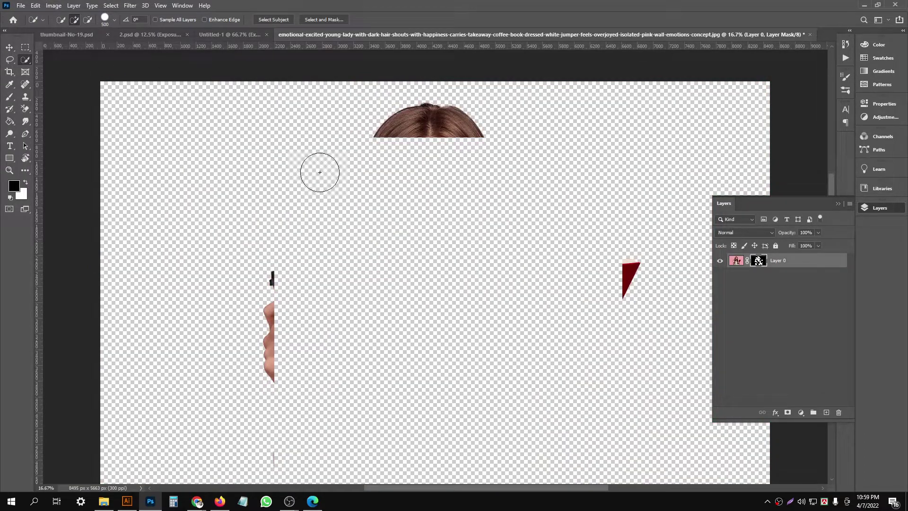
# - Convert Layer 0, the cut-out woman, into a smart object
pyautogui.scroll(2, 451, 199)
pyautogui.scroll(1, 452, 199)
pyautogui.hotkey('ctrl', '-')
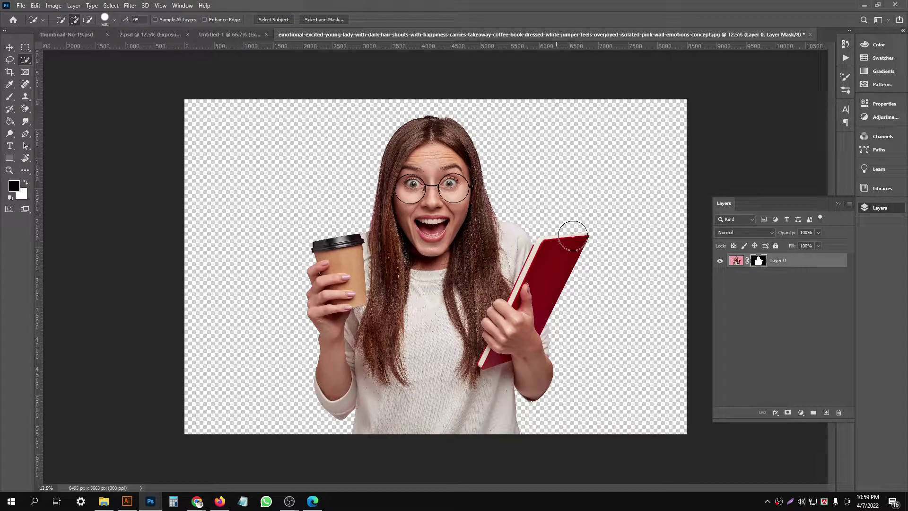
pyautogui.rightClick(798, 261)
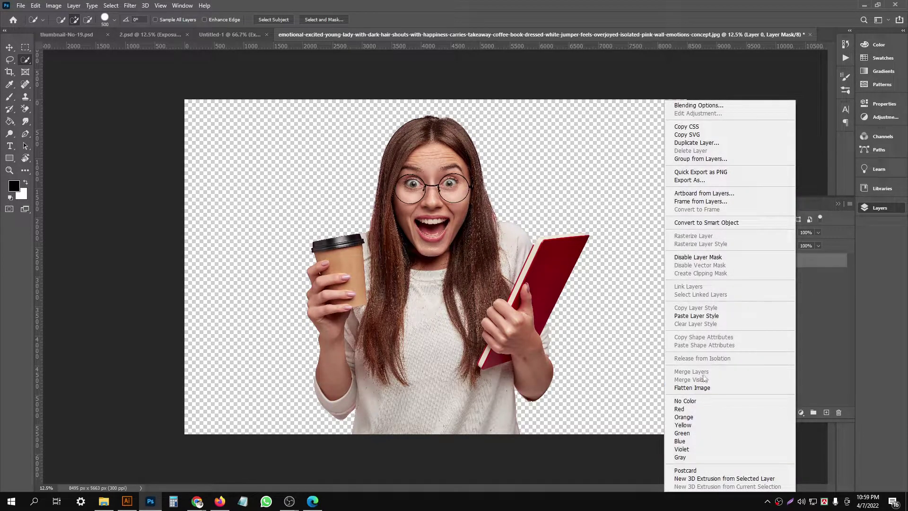
pyautogui.click(715, 223)
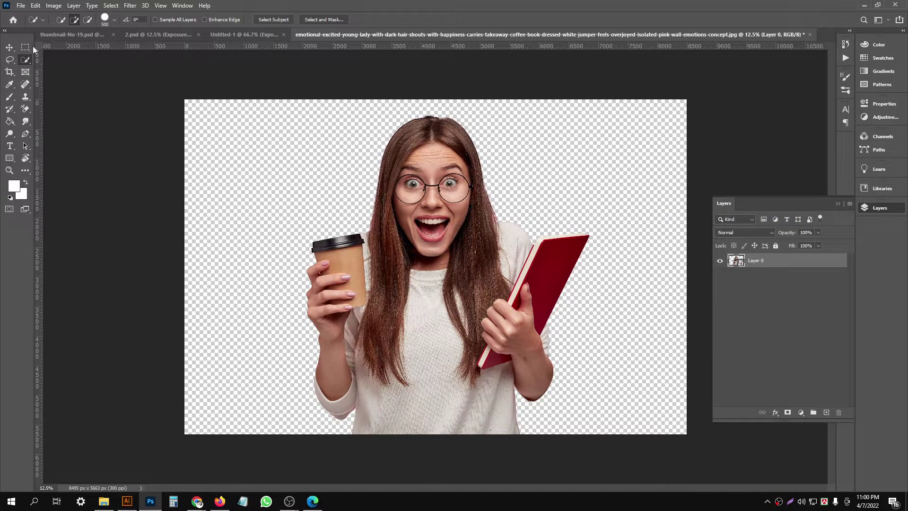
# - Drag the woman smart object into the Untitled-1 thumbnail canvas
pyautogui.click(10, 48)
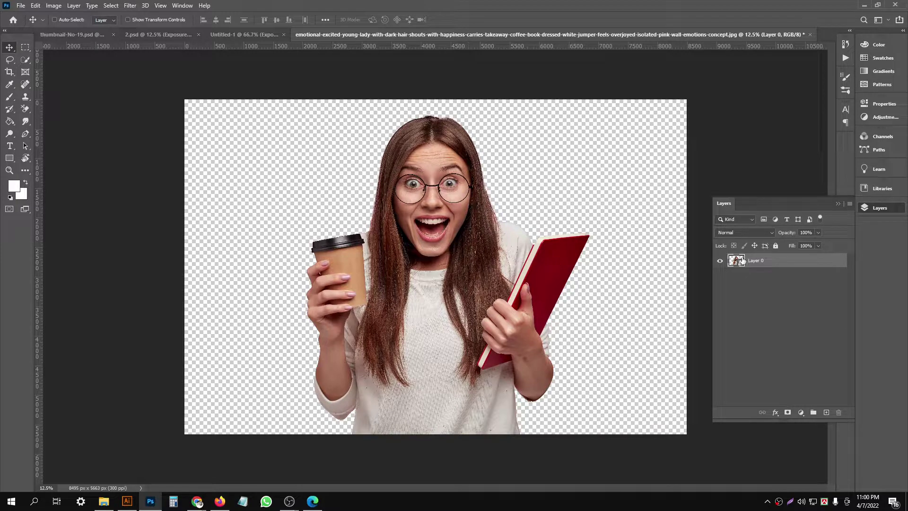
pyautogui.moveTo(478, 228)
pyautogui.mouseDown()
pyautogui.moveTo(162, 32)
pyautogui.moveTo(240, 36)
pyautogui.mouseUp()
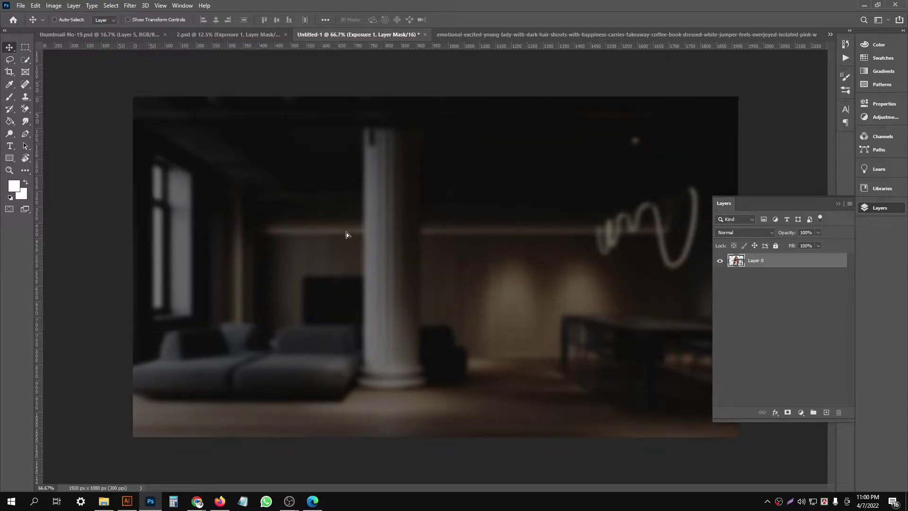
pyautogui.moveTo(331, 39); pyautogui.dragTo(346, 232)
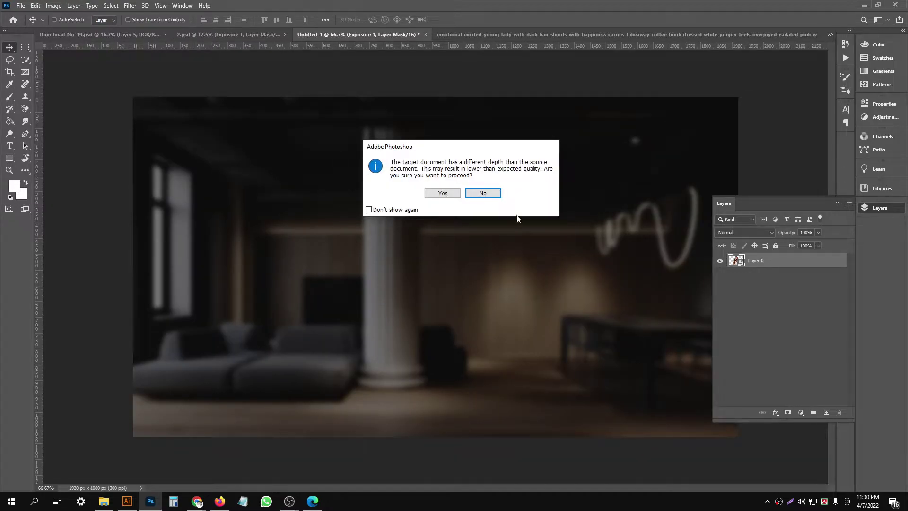
# - Accept the bit-depth warning, then shrink the woman to about a fifth and move her down-left
pyautogui.click(452, 193)
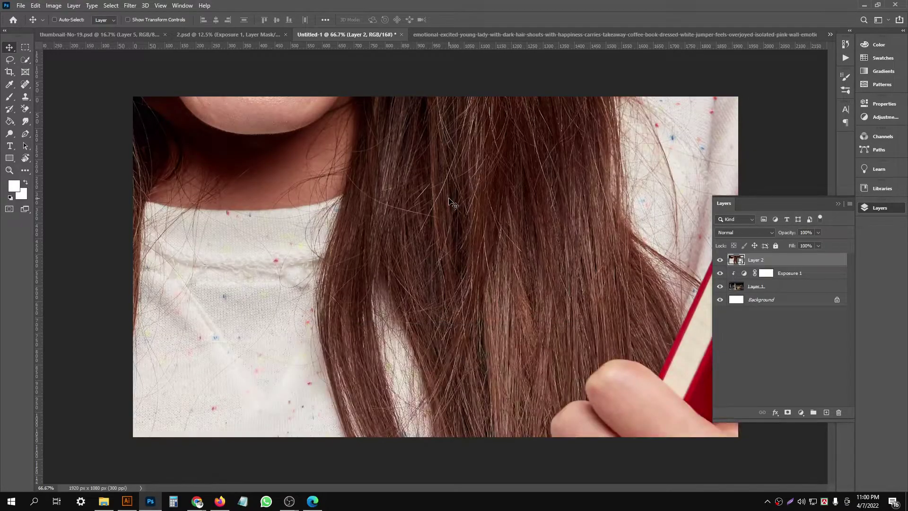
pyautogui.hotkey('ctrl', 't')
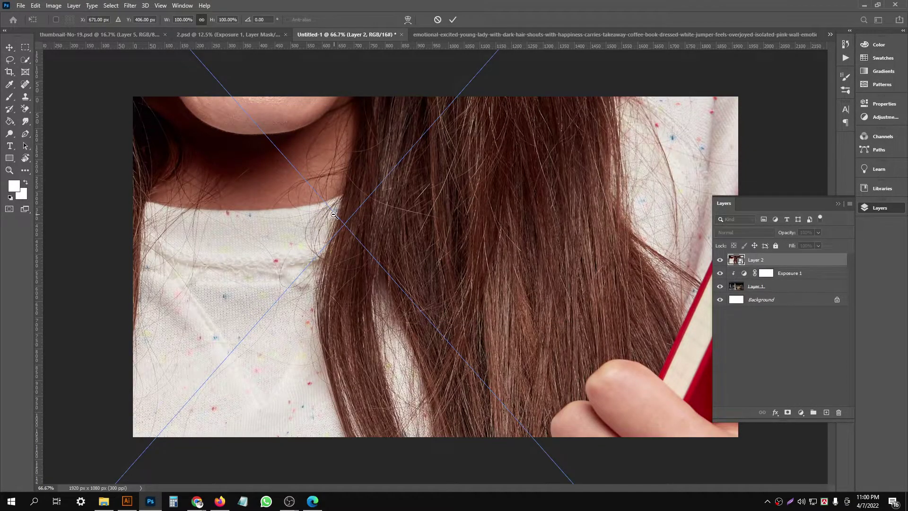
pyautogui.hotkey('ctrl', '-')
pyautogui.hotkey('ctrl', '-')
pyautogui.hotkey('ctrl', '-')
pyautogui.hotkey('ctrl', '-')
pyautogui.hotkey('ctrl', '-')
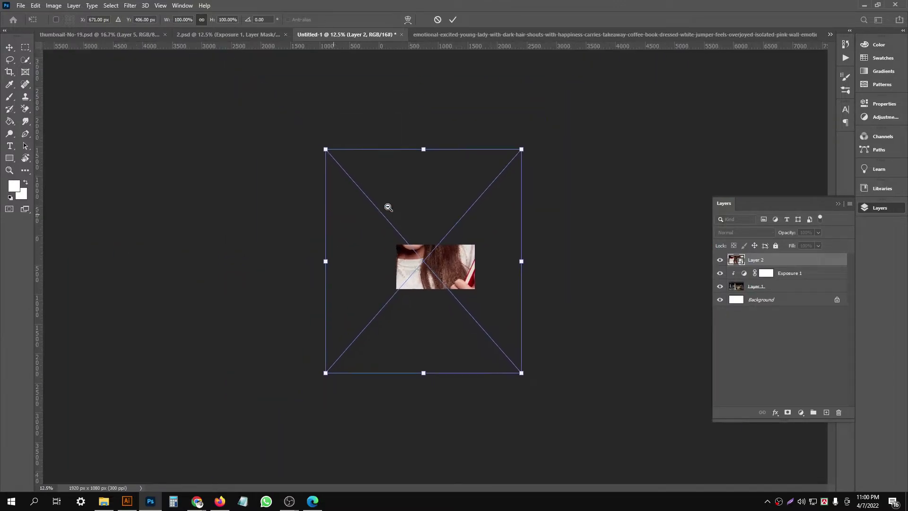
pyautogui.moveTo(520, 154); pyautogui.dragTo(454, 250)
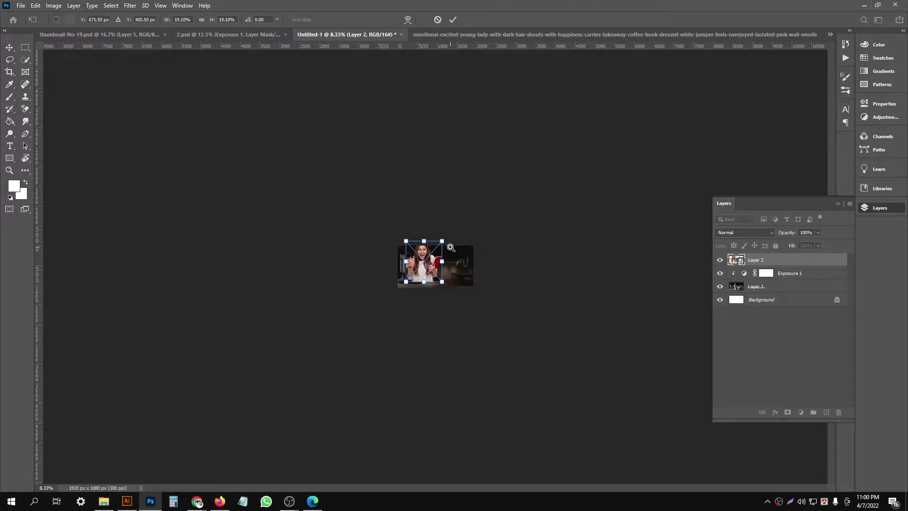
pyautogui.hotkey('ctrl', '+')
pyautogui.hotkey('ctrl', '+')
pyautogui.hotkey('ctrl', '+')
pyautogui.hotkey('ctrl', '+')
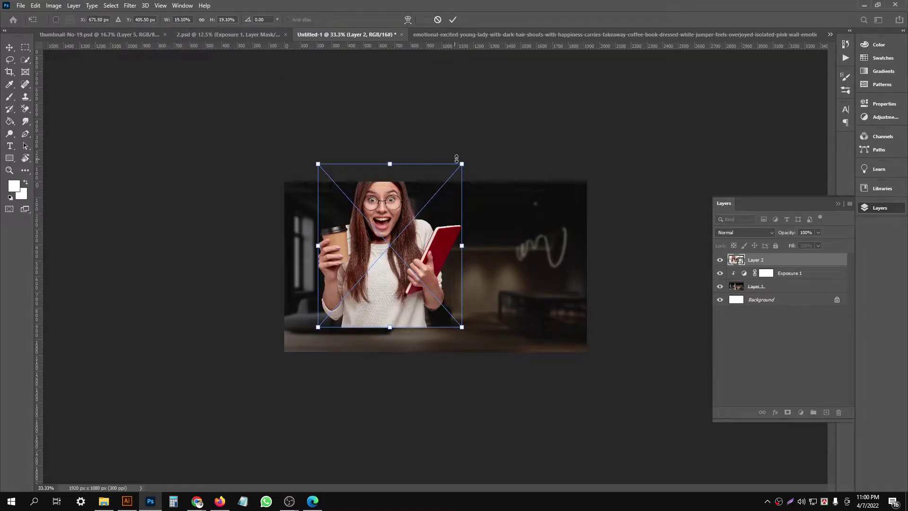
pyautogui.moveTo(426, 209); pyautogui.dragTo(442, 259)
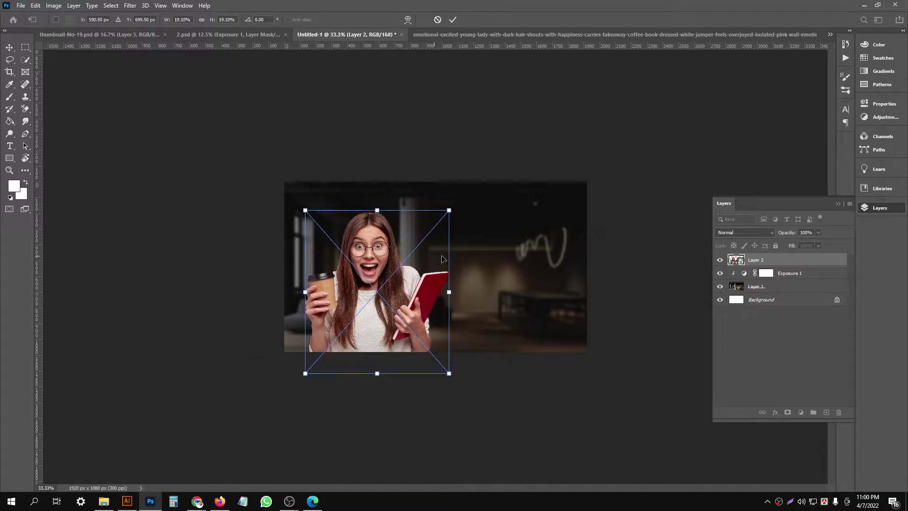
pyautogui.moveTo(456, 208); pyautogui.dragTo(466, 194)
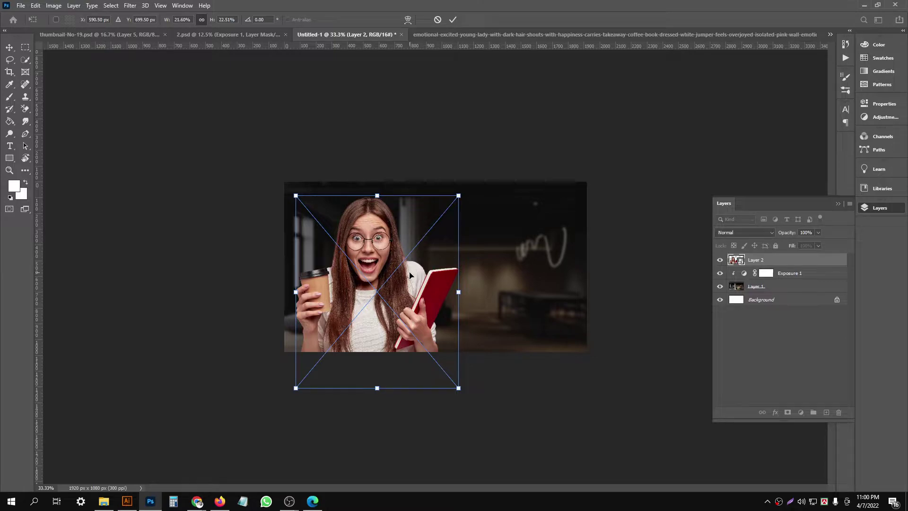
pyautogui.hotkey('ctrl', 'z')
# - Enlarge the woman to fill the frame height, commit, and open her smart object contents
pyautogui.hotkey('ctrl', '+')
pyautogui.hotkey('ctrl', '+')
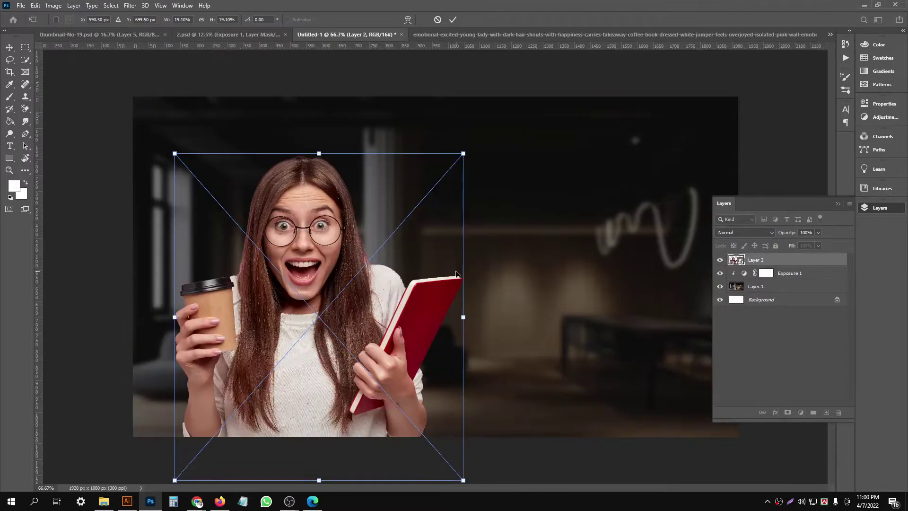
pyautogui.moveTo(463, 316); pyautogui.dragTo(482, 316)
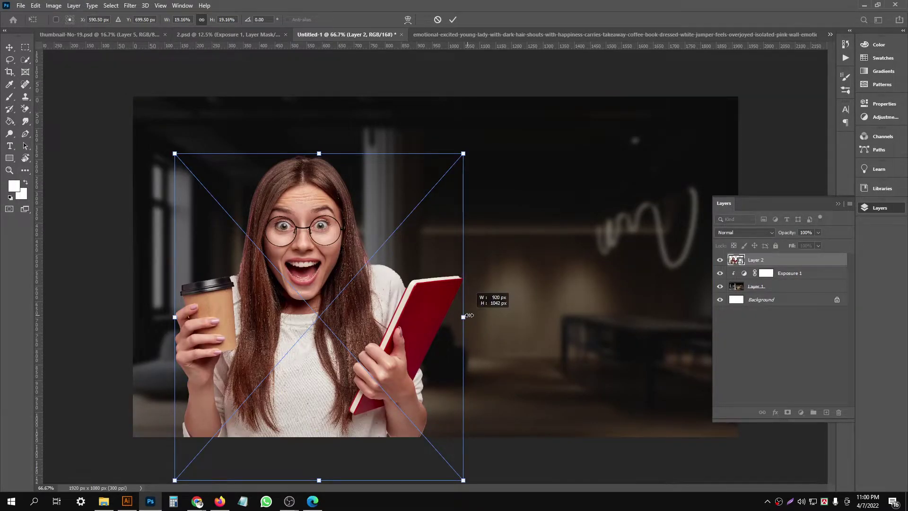
pyautogui.moveTo(373, 309); pyautogui.dragTo(378, 286)
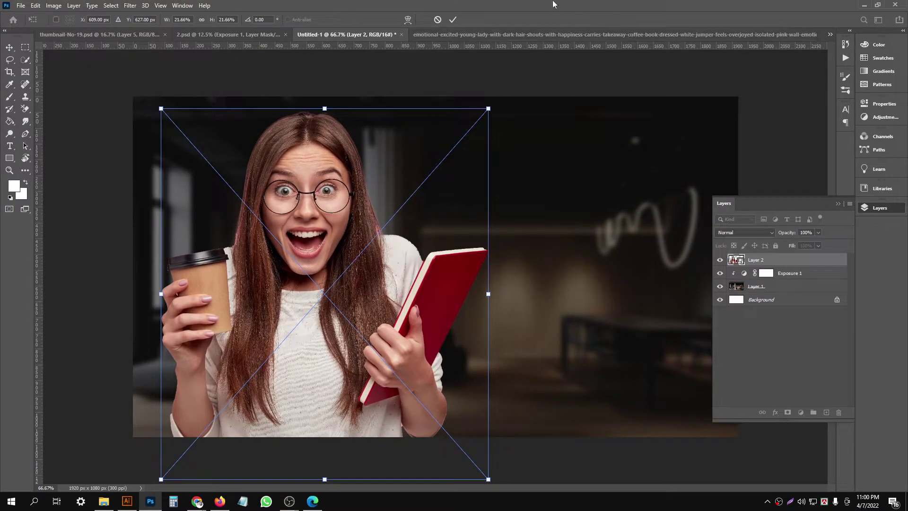
pyautogui.click(453, 19)
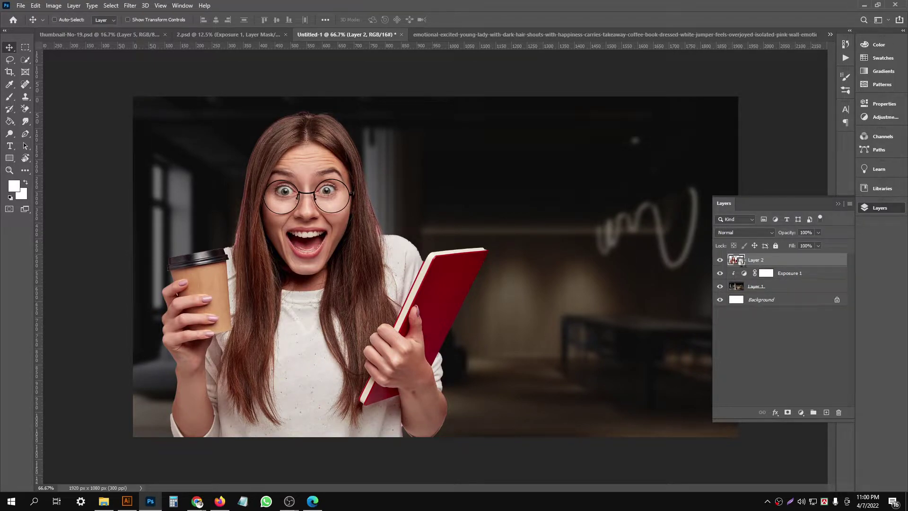
pyautogui.doubleClick(740, 261)
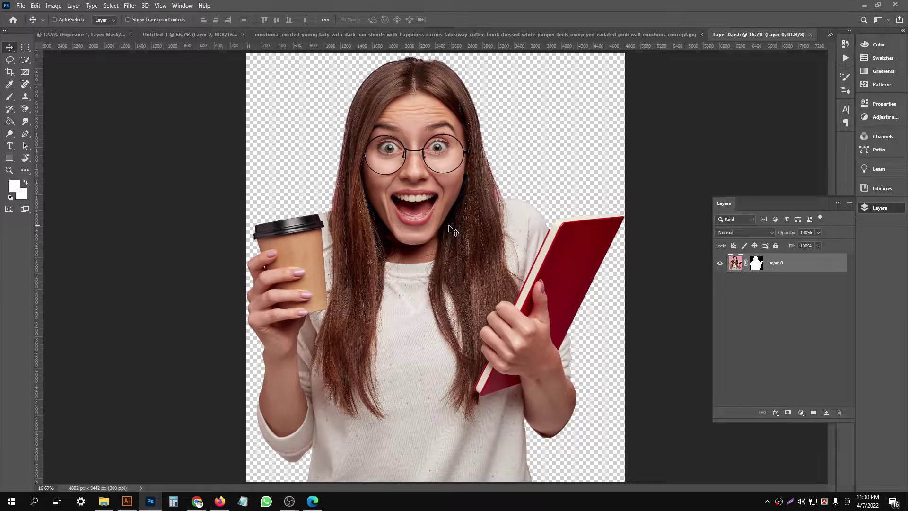
# - Zoom in on the woman's hair edge beside her face in the thumbnail composite
pyautogui.hotkey('ctrl', '-')
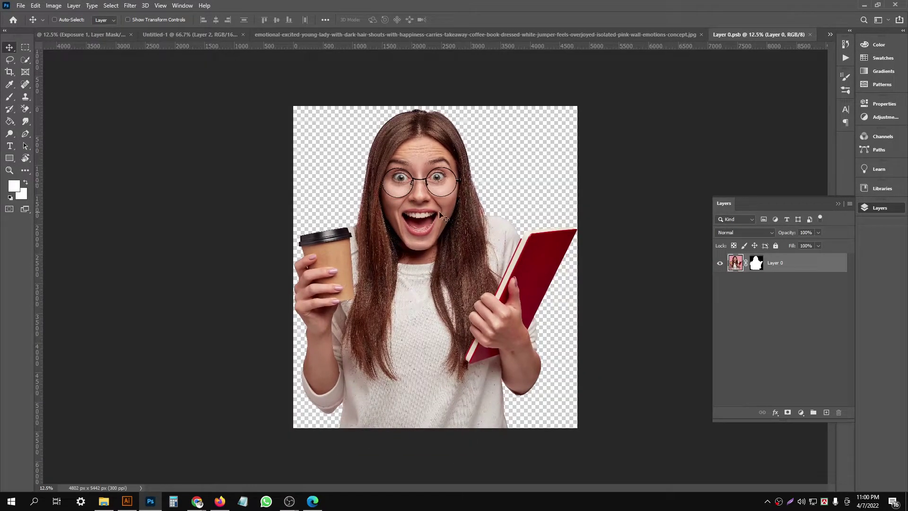
pyautogui.click(620, 34)
pyautogui.moveTo(197, 35); pyautogui.dragTo(393, 239)
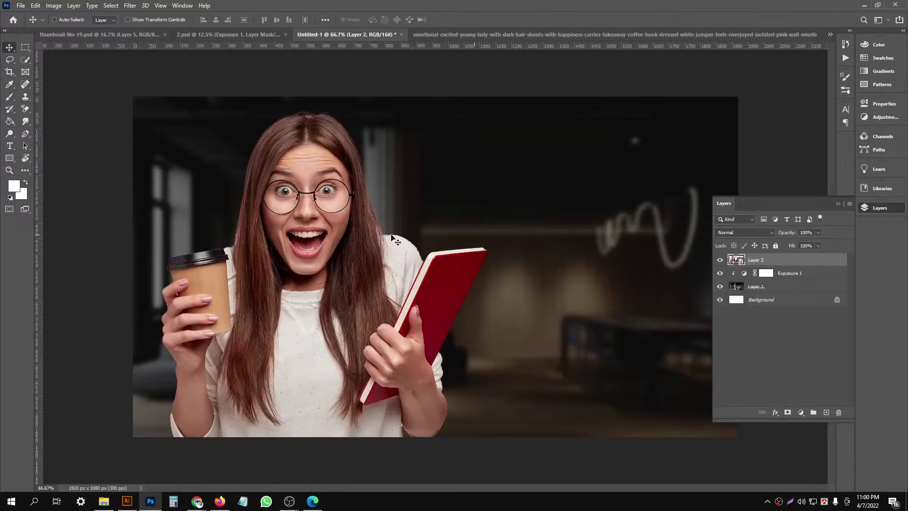
pyautogui.click(353, 208)
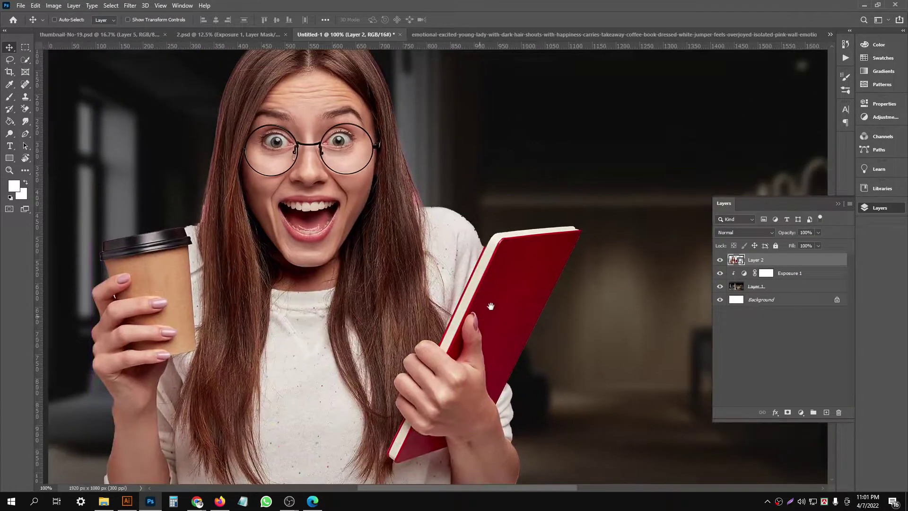
pyautogui.moveTo(458, 277); pyautogui.dragTo(500, 249)
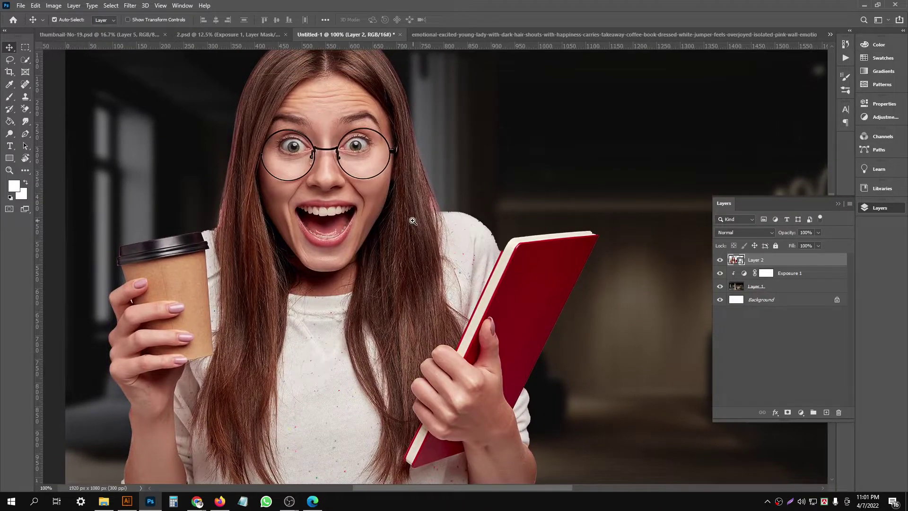
pyautogui.moveTo(412, 221); pyautogui.dragTo(428, 293)
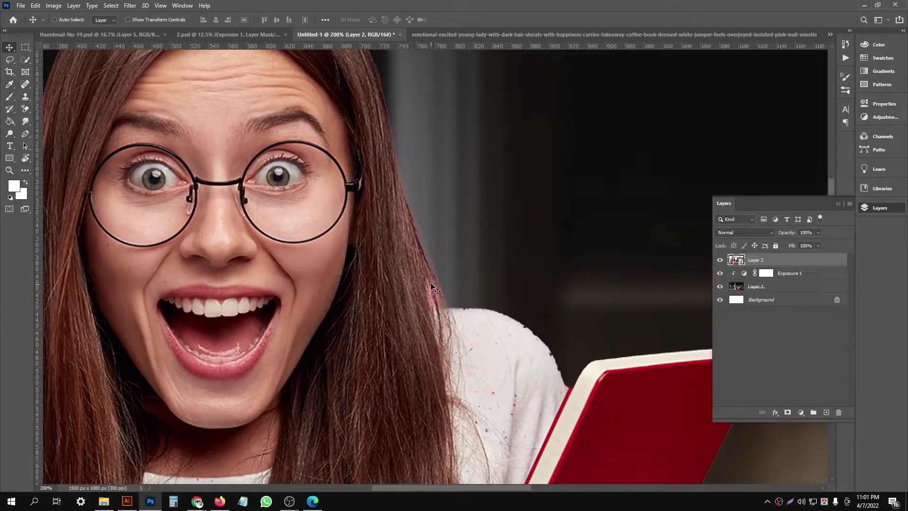
# - Compare her hair edges against the original stock photo, then return to the masked-woman document
pyautogui.click(680, 34)
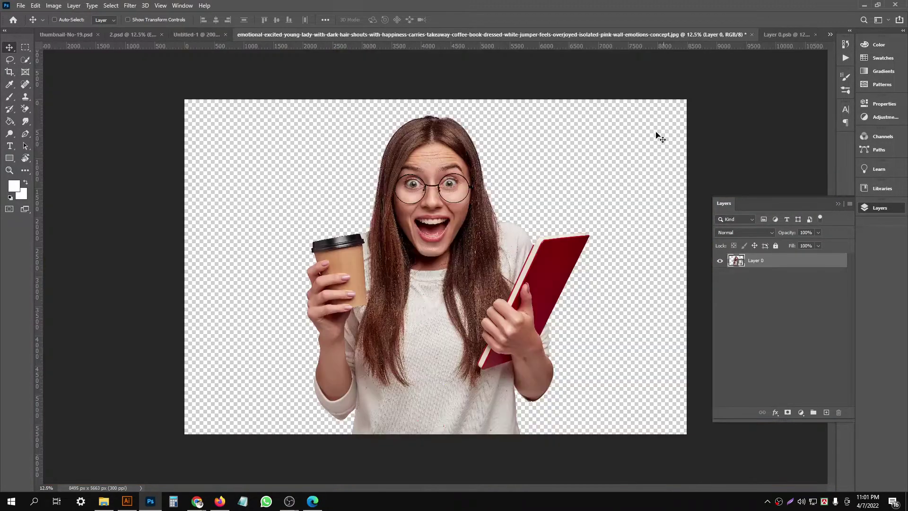
pyautogui.click(533, 211)
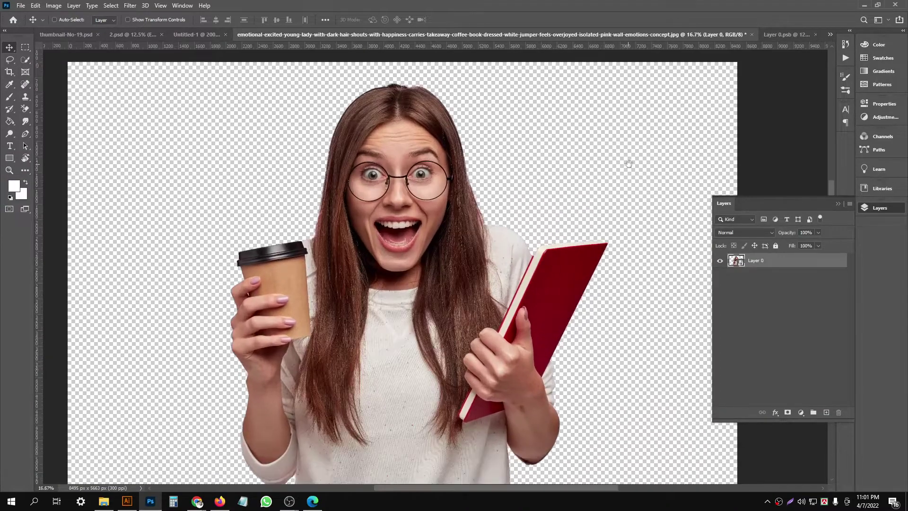
pyautogui.click(198, 34)
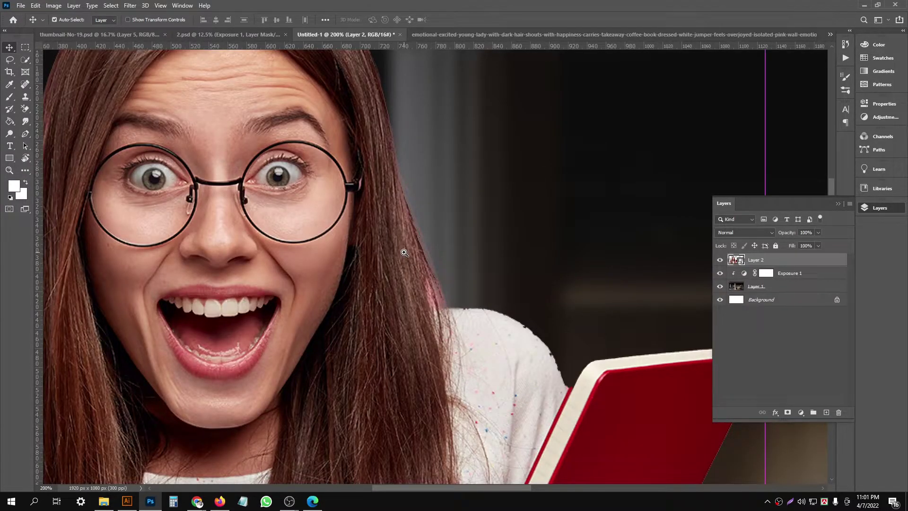
pyautogui.hotkey('ctrl', '-')
pyautogui.hotkey('ctrl', '-')
pyautogui.hotkey('ctrl', '-')
pyautogui.click(503, 36)
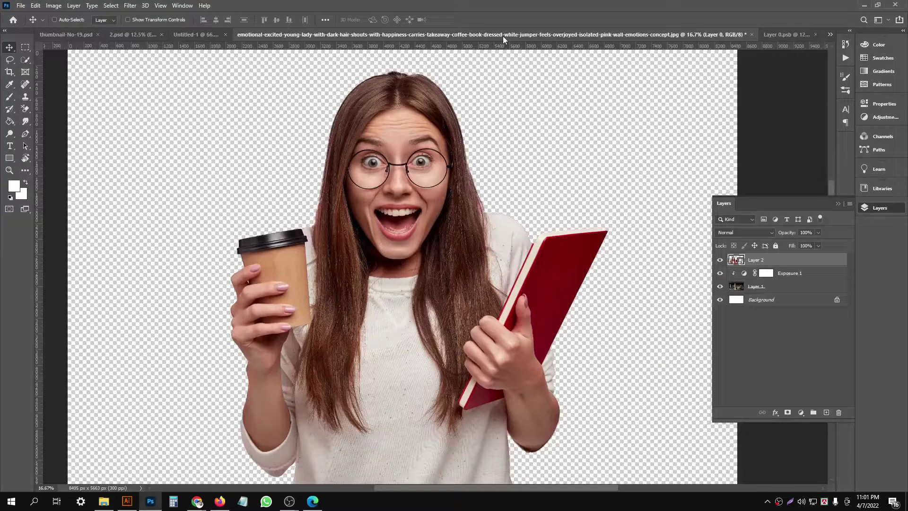
pyautogui.keyDown('ctrl'); pyautogui.click(520, 222); pyautogui.keyUp('ctrl')
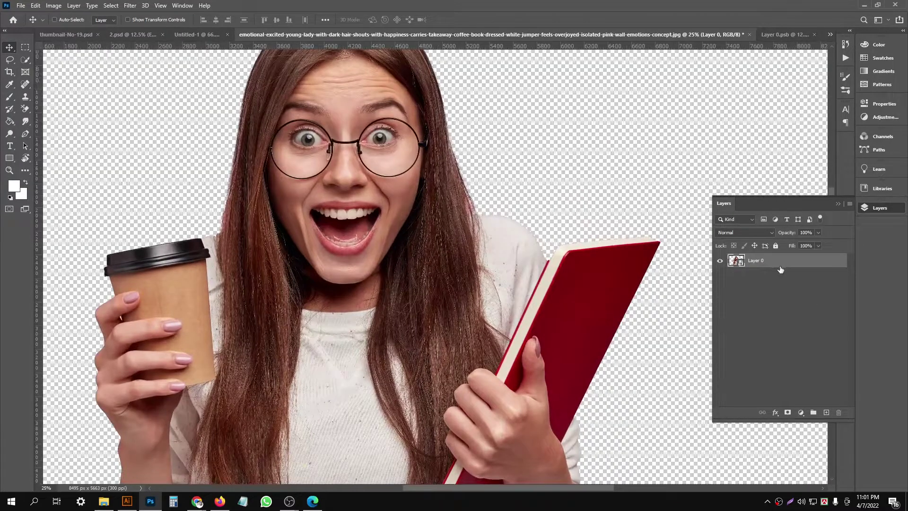
pyautogui.click(780, 34)
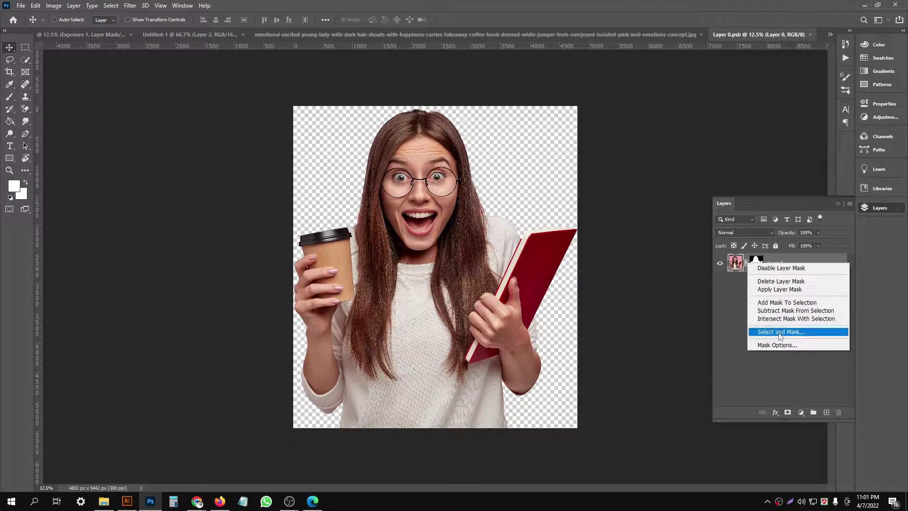
# - In Select and Mask, refine the mask edge along the hair beside her face
pyautogui.click(780, 332)
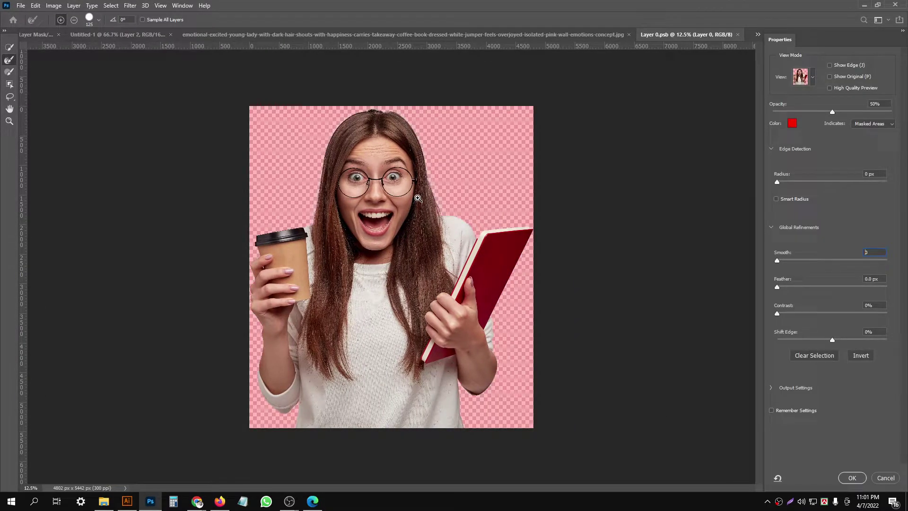
pyautogui.click(417, 199)
pyautogui.click(440, 183)
pyautogui.click(440, 196)
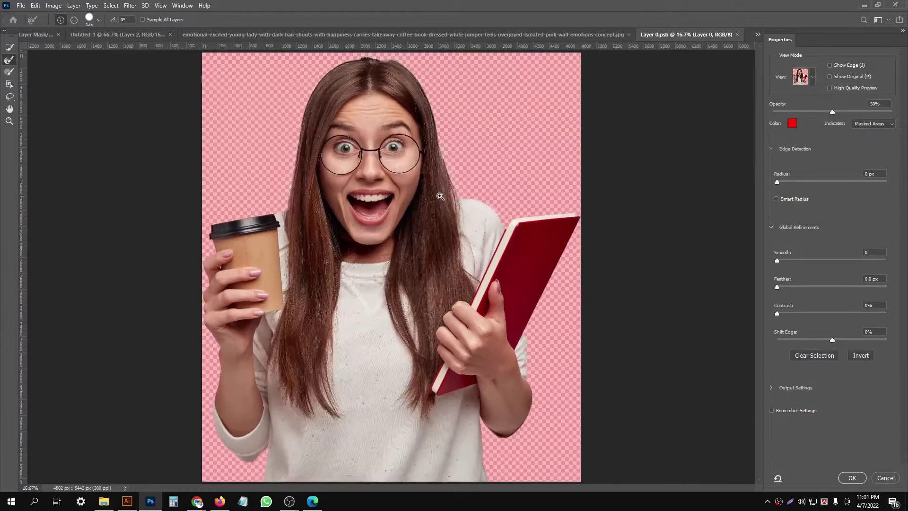
pyautogui.click(461, 169)
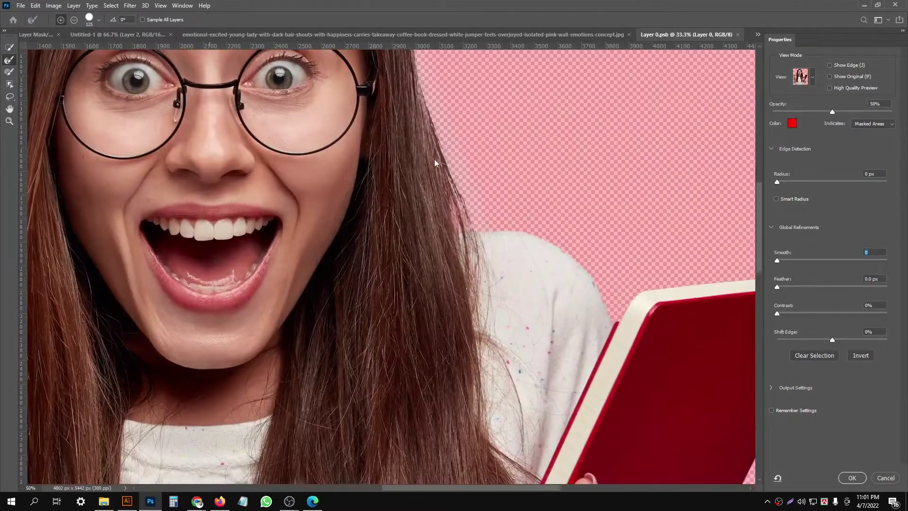
pyautogui.moveTo(454, 182)
pyautogui.mouseDown()
pyautogui.moveTo(510, 308)
pyautogui.moveTo(475, 184)
pyautogui.mouseUp()
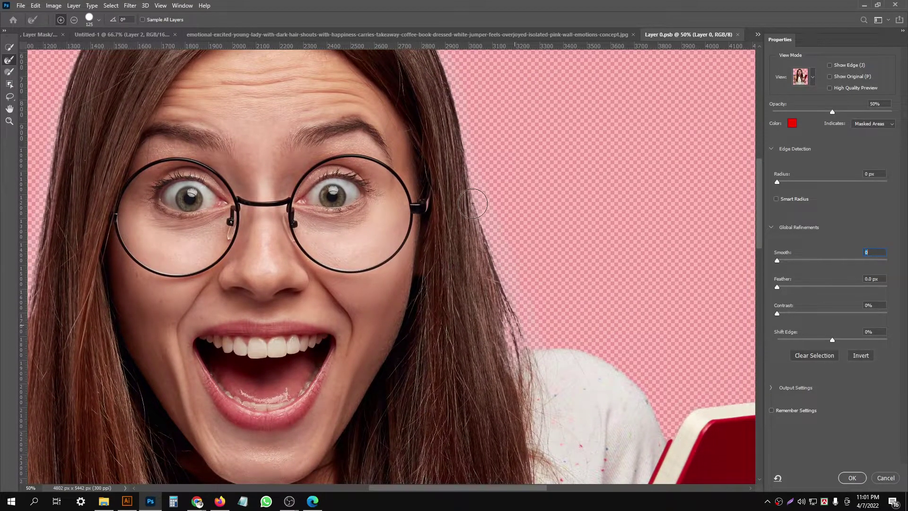
pyautogui.scroll(-10, 648, 130)
pyautogui.hscroll(-10, 331, 229)
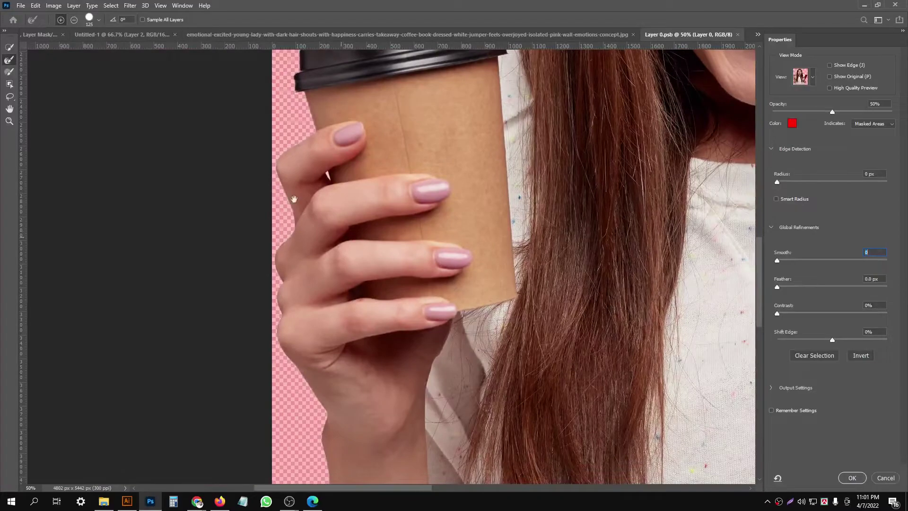
pyautogui.hscroll(5, 382, 238)
pyautogui.scroll(-5, 381, 238)
pyautogui.scroll(-5, 376, 273)
pyautogui.hscroll(10, 376, 273)
pyautogui.scroll(2, 376, 273)
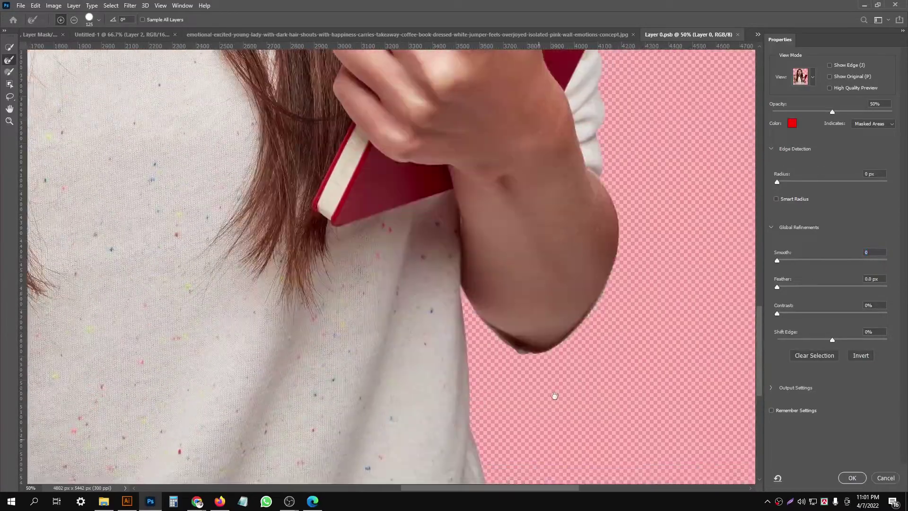
pyautogui.scroll(2, 376, 274)
# - Apply the refined mask and save the smart object contents
pyautogui.click(852, 477)
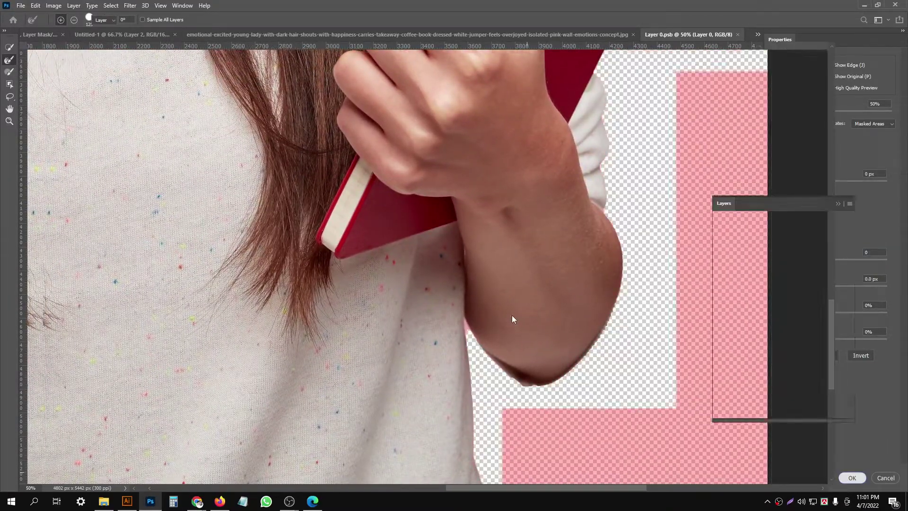
pyautogui.hotkey('ctrl', 's')
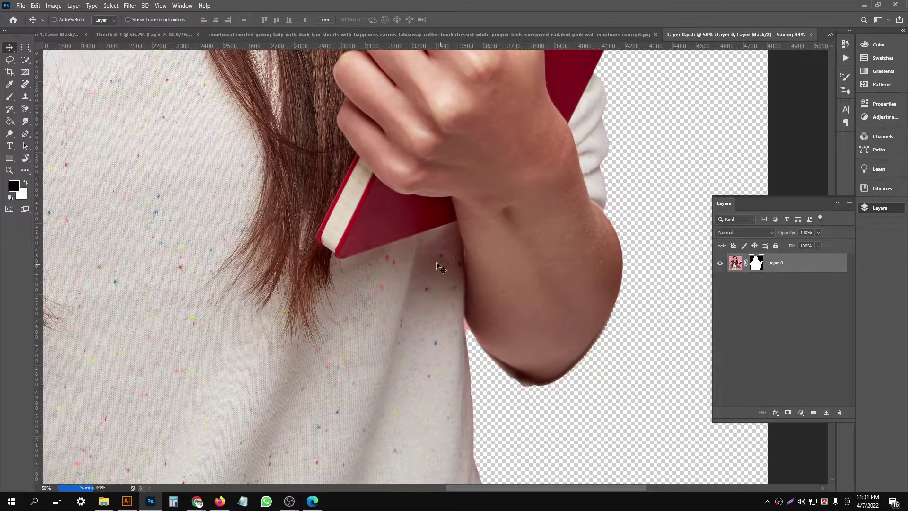
pyautogui.scroll(1, 395, 240)
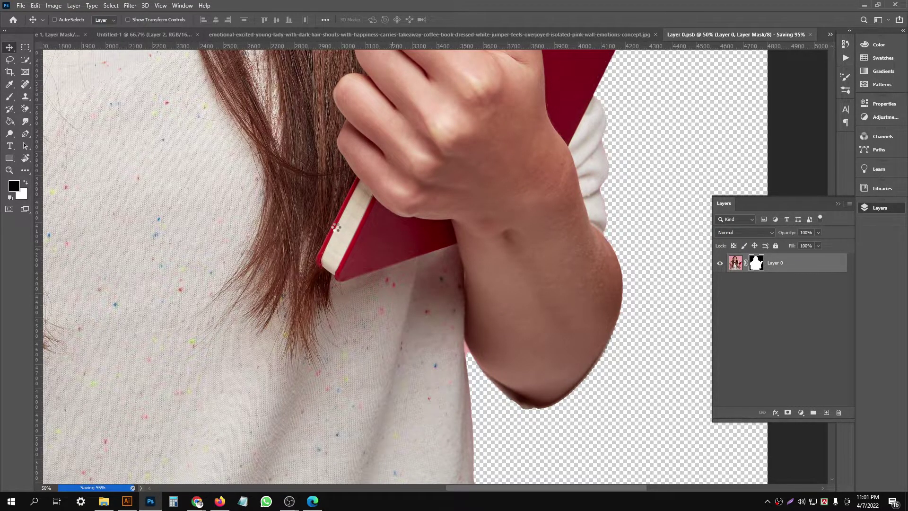
pyautogui.scroll(2, 337, 229)
pyautogui.scroll(-2, 332, 223)
pyautogui.scroll(-1, 332, 223)
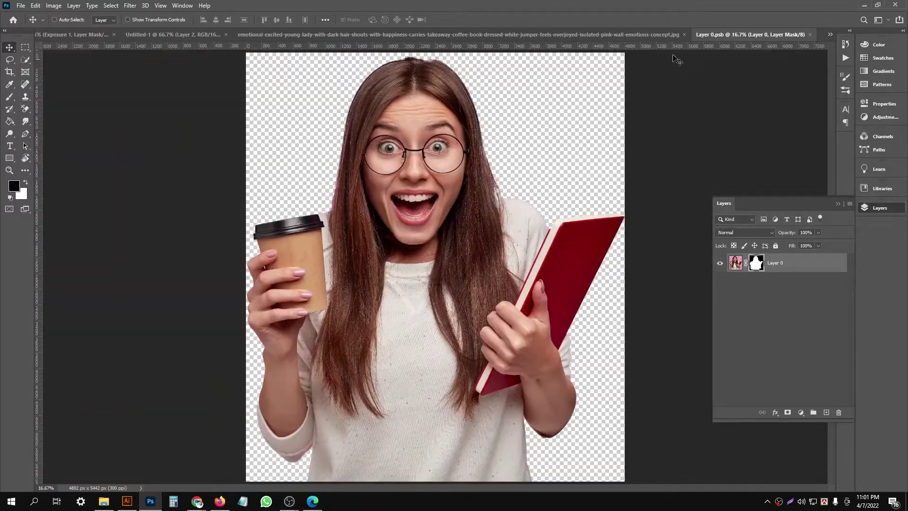
# - Back in the thumbnail composite, add a new empty layer above Layer 1
pyautogui.click(189, 35)
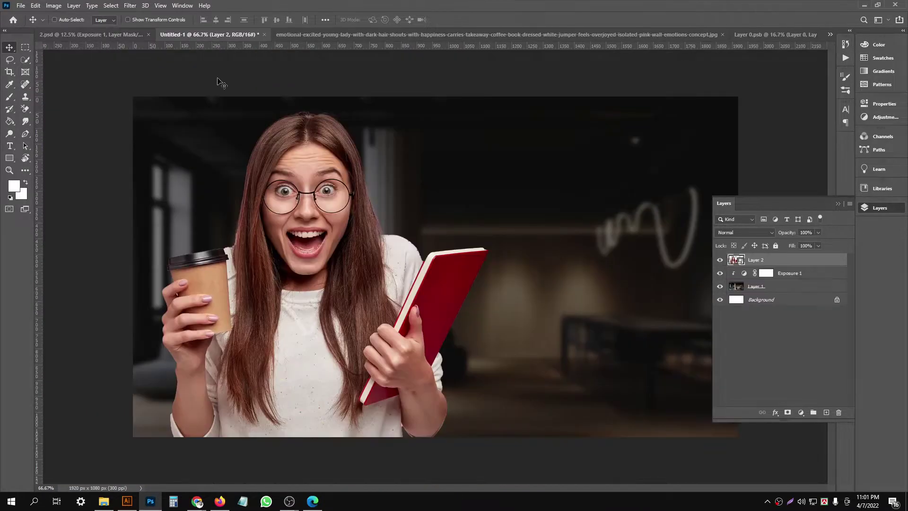
pyautogui.scroll(2, 361, 203)
pyautogui.scroll(2, 361, 202)
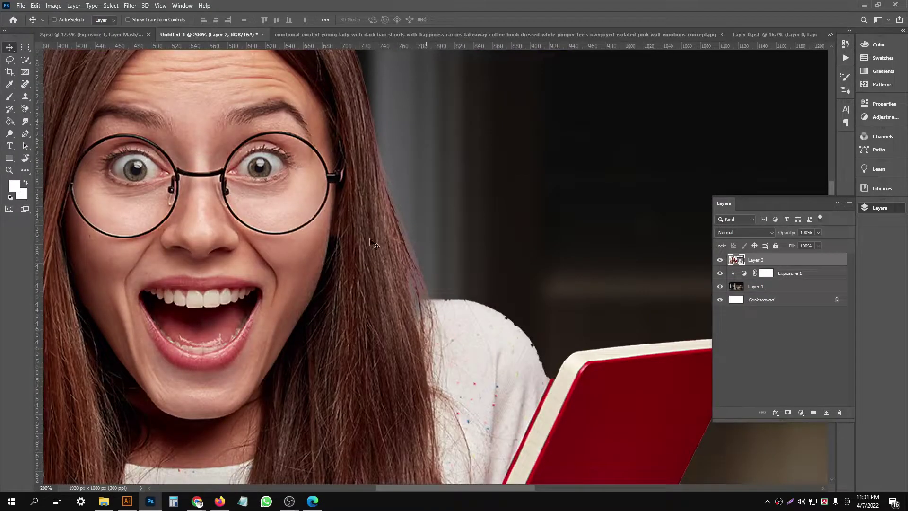
pyautogui.scroll(-1, 339, 243)
pyautogui.scroll(-1, 669, 233)
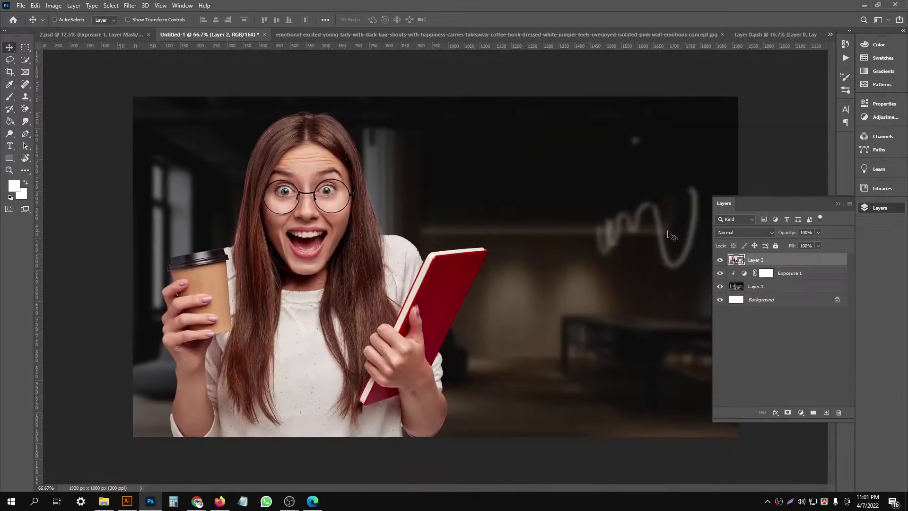
pyautogui.click(800, 289)
pyautogui.click(827, 413)
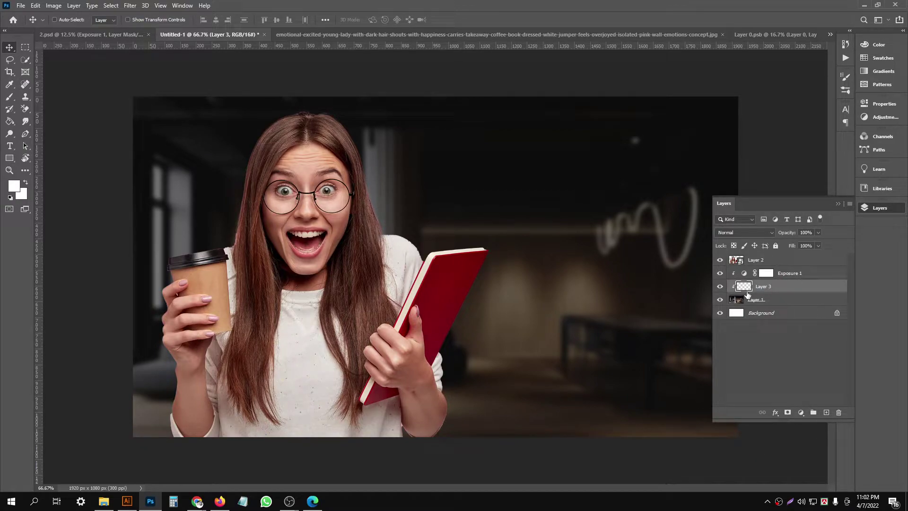
# - Release Layer 3 and Exposure 1 from clipping
pyautogui.moveTo(747, 296); pyautogui.dragTo(779, 297)
pyautogui.moveTo(744, 288); pyautogui.dragTo(718, 300)
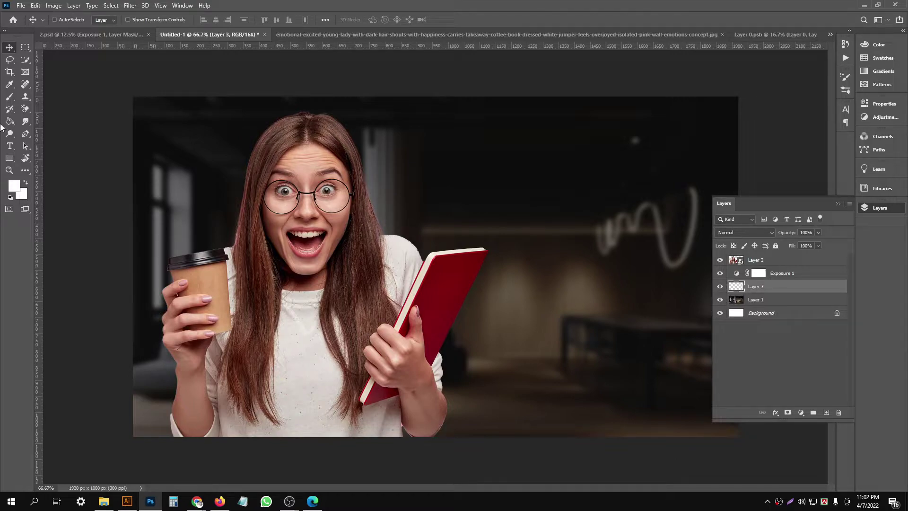
pyautogui.click(10, 97)
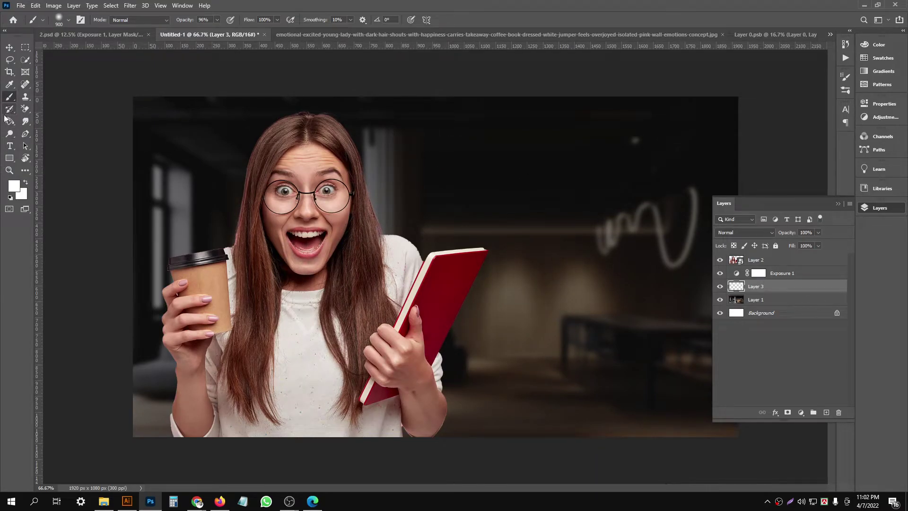
# - Sample the book's dark red and brighten it to a vivid red foreground colour
pyautogui.click(9, 84)
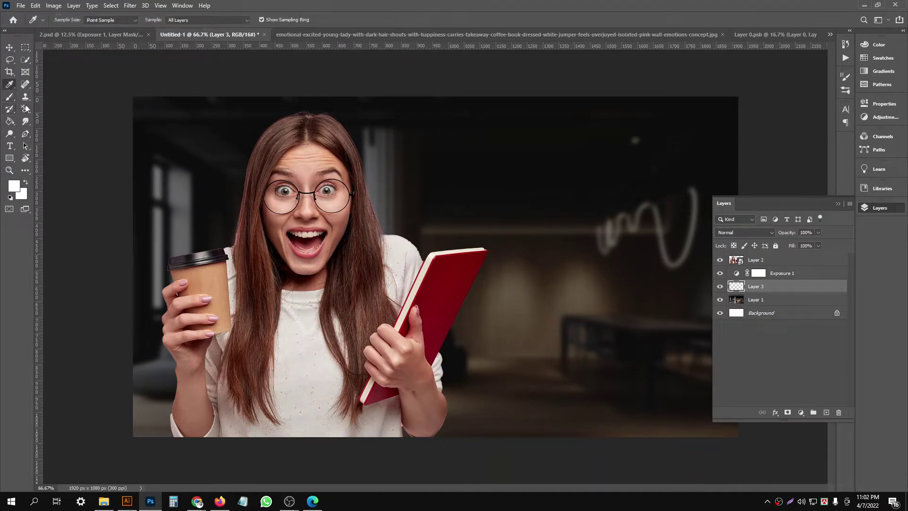
pyautogui.click(443, 276)
pyautogui.click(13, 187)
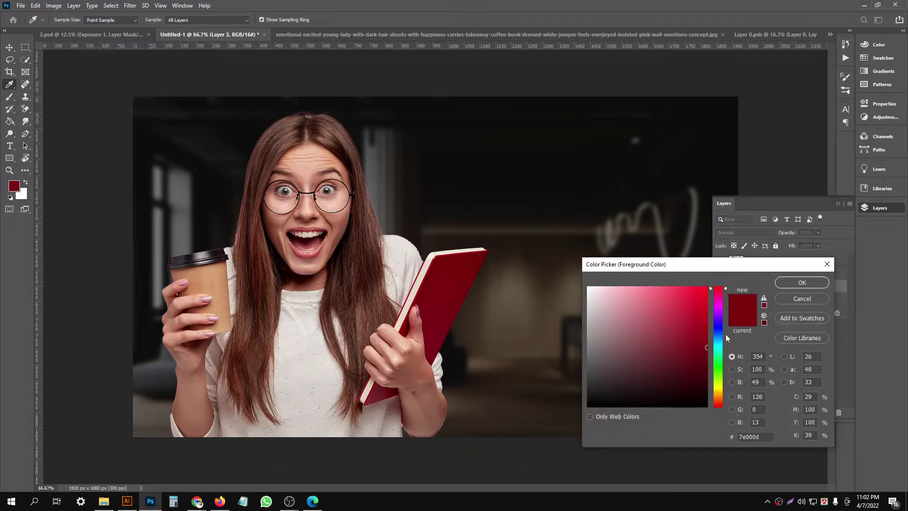
pyautogui.click(705, 299)
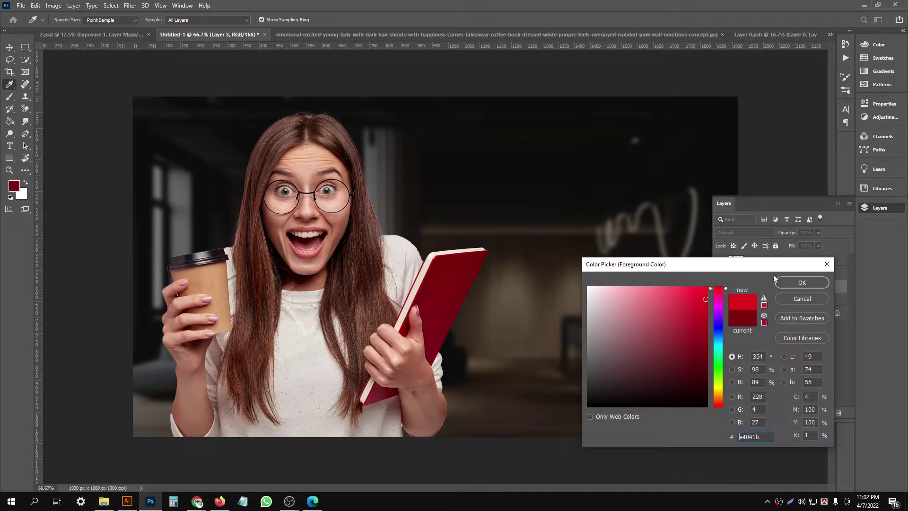
pyautogui.click(813, 283)
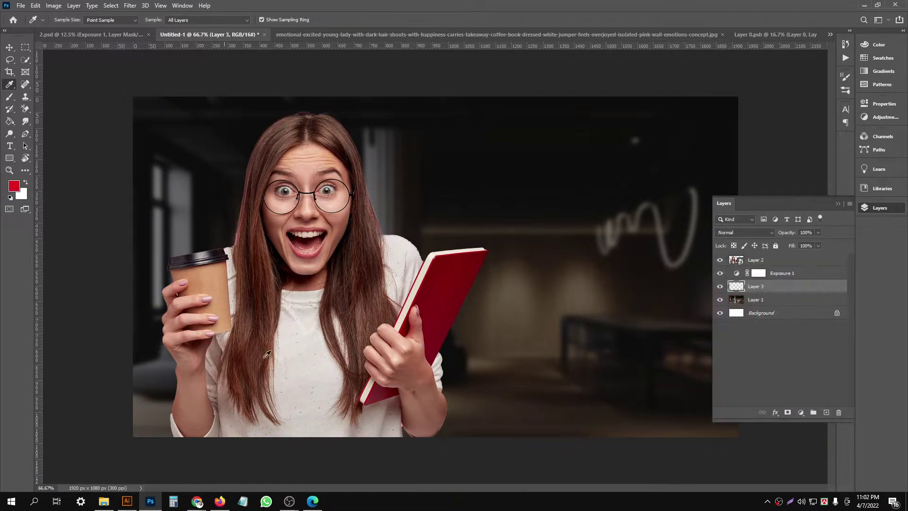
# - Paint a red glow behind the woman's head and side with a 500 px soft brush at 100% opacity
pyautogui.click(9, 96)
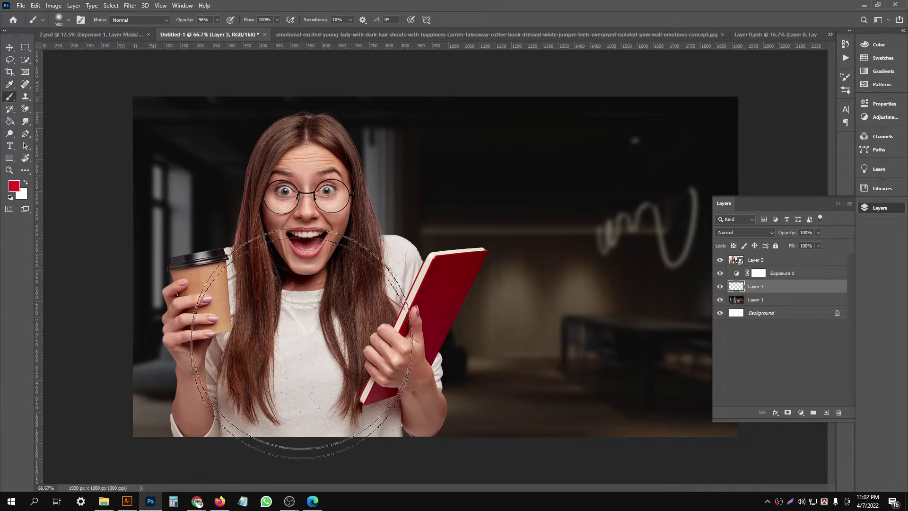
pyautogui.click(58, 22)
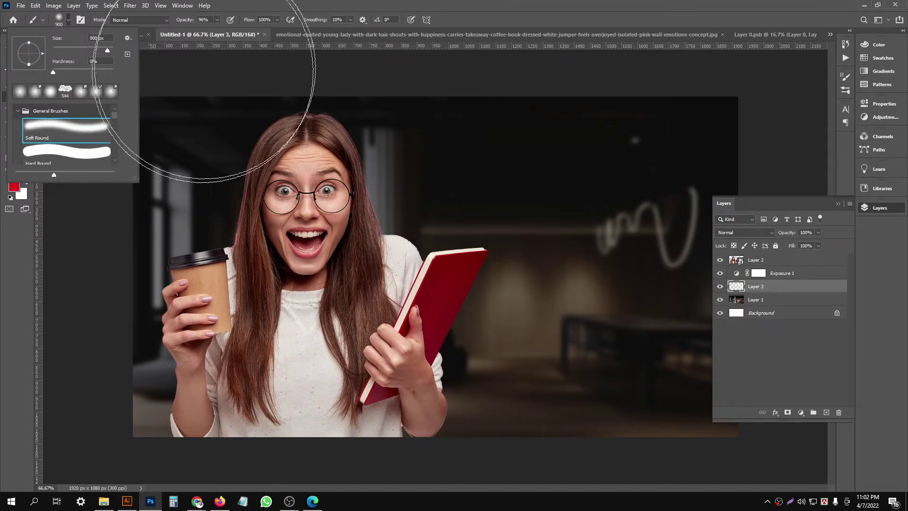
pyautogui.click(220, 22)
pyautogui.moveTo(217, 31); pyautogui.dragTo(281, 155)
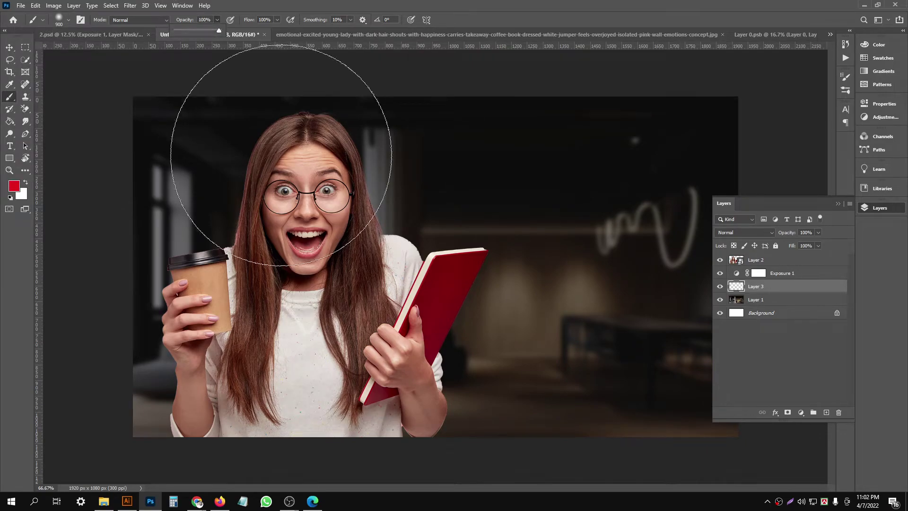
pyautogui.press('[')
pyautogui.press('[')
pyautogui.press('[')
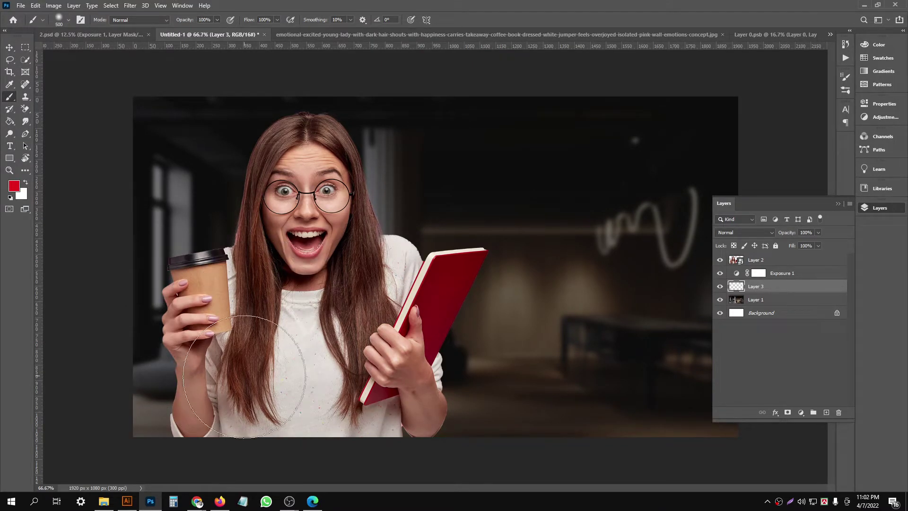
pyautogui.moveTo(228, 406)
pyautogui.mouseDown()
pyautogui.moveTo(255, 254)
pyautogui.moveTo(310, 155)
pyautogui.moveTo(398, 294)
pyautogui.moveTo(384, 419)
pyautogui.mouseUp()
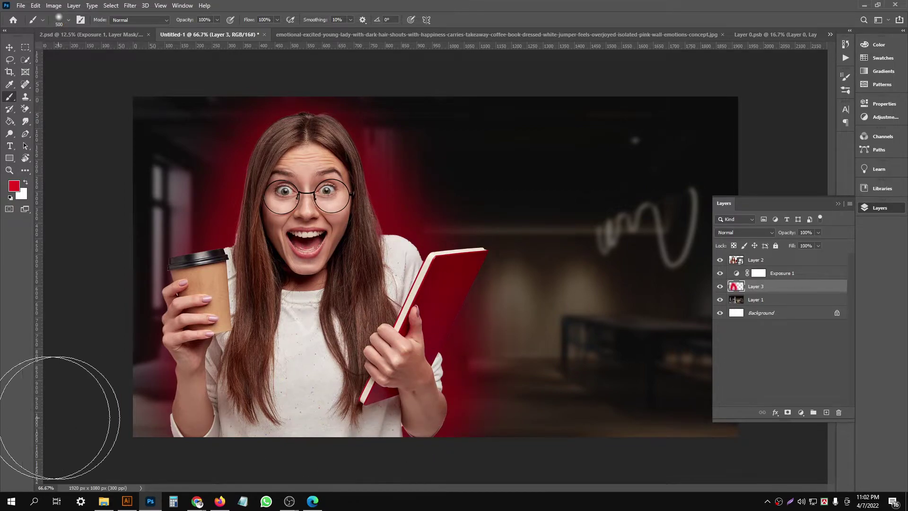
# - Set Layer 3's blend mode to Hard Light, then bring up the Facebook tab in Chrome
pyautogui.click(736, 234)
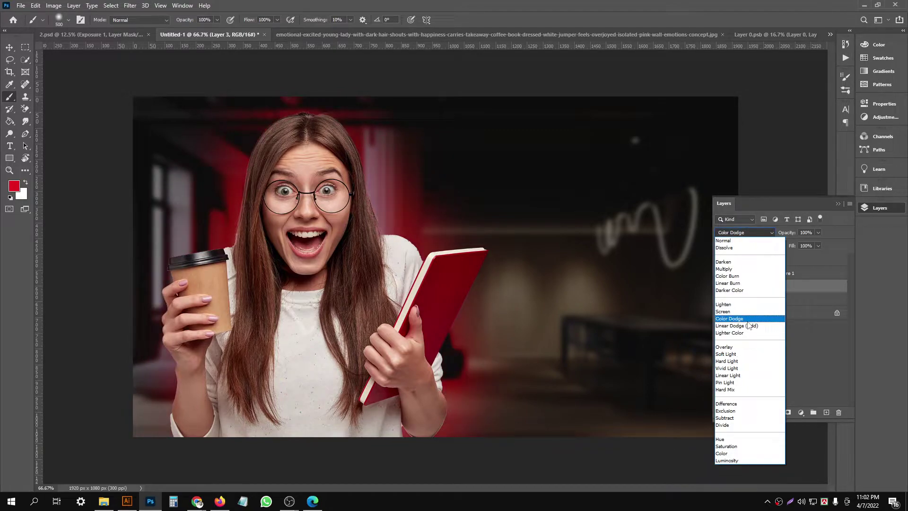
pyautogui.click(746, 362)
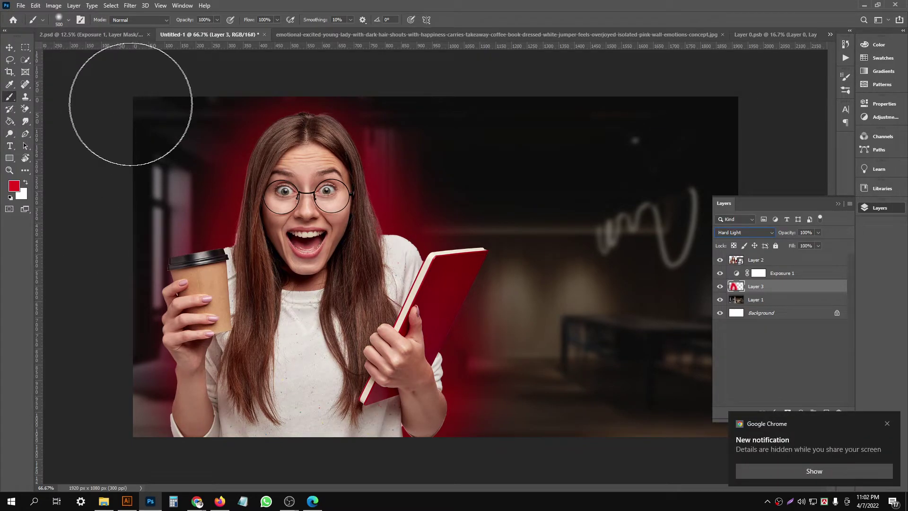
pyautogui.moveTo(197, 501)
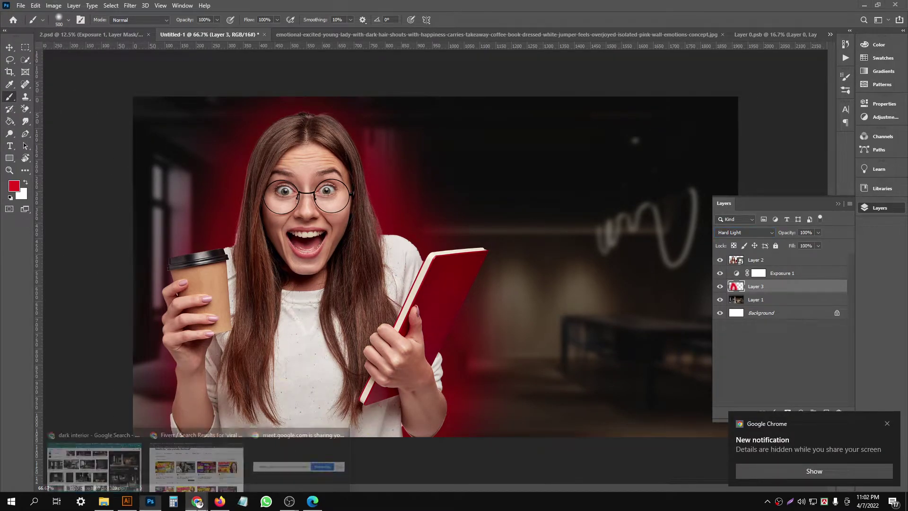
pyautogui.click(95, 466)
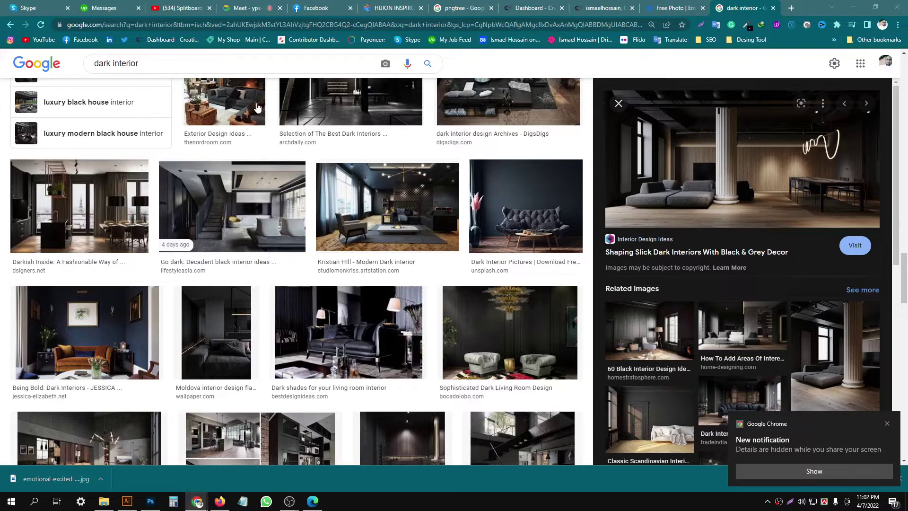
pyautogui.click(321, 6)
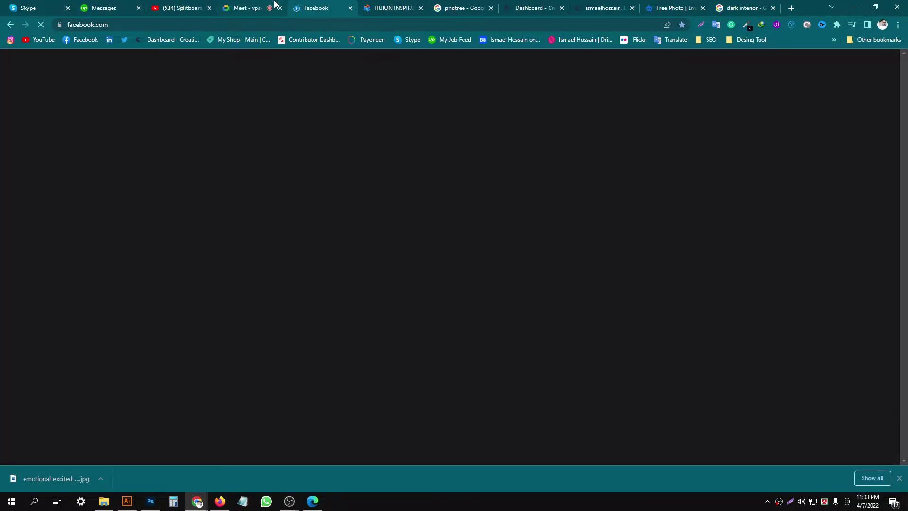
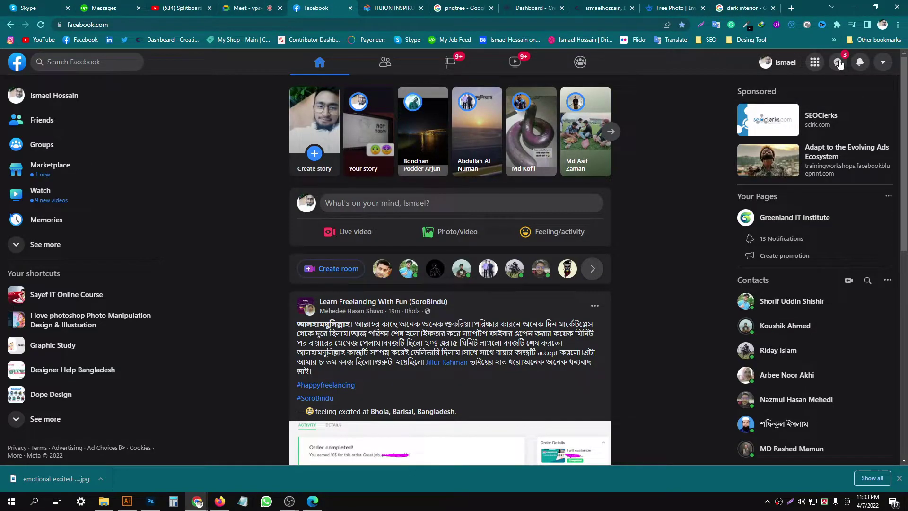
# - Glance at Facebook Messenger, then return to the Photoshop composite
pyautogui.click(839, 64)
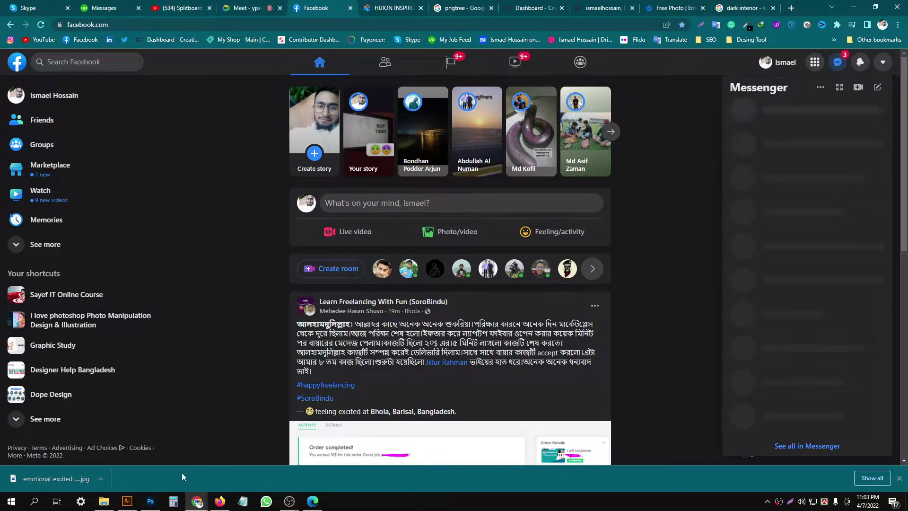
pyautogui.click(150, 501)
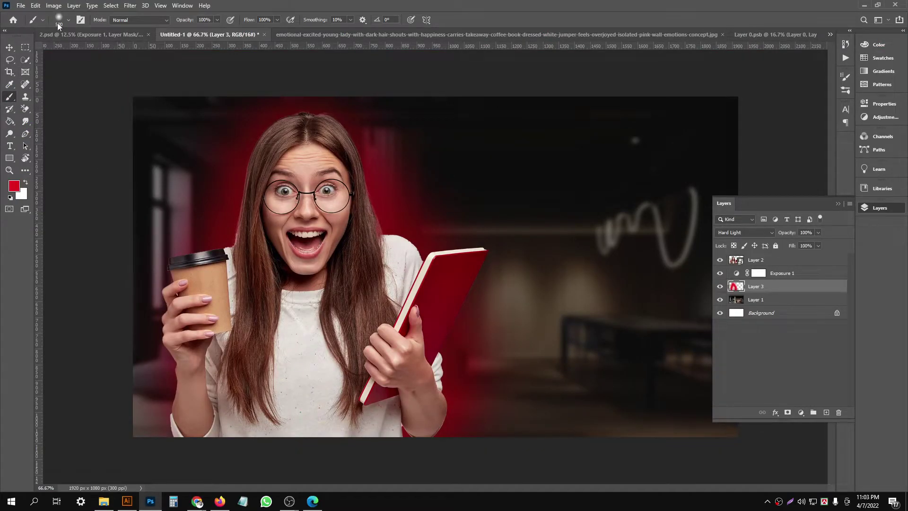
# - Set the foreground colour to white, then try a brush dab beside the cup and undo it
pyautogui.click(15, 189)
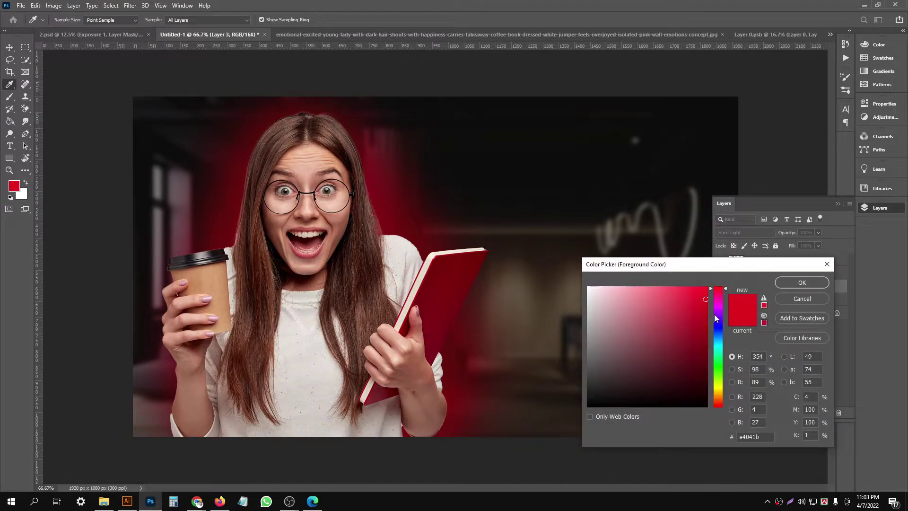
pyautogui.moveTo(652, 295); pyautogui.dragTo(580, 283)
pyautogui.click(802, 282)
pyautogui.press('b')
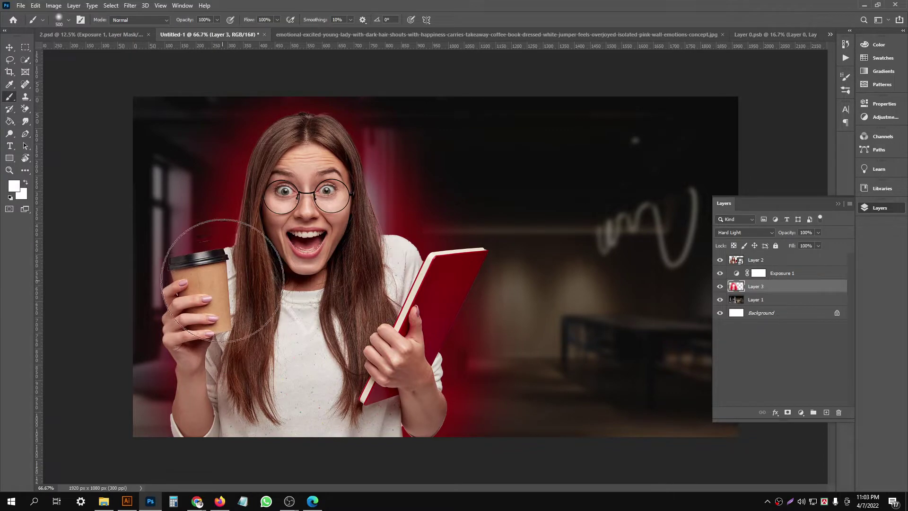
pyautogui.click(237, 232)
pyautogui.hotkey('ctrl', 'z')
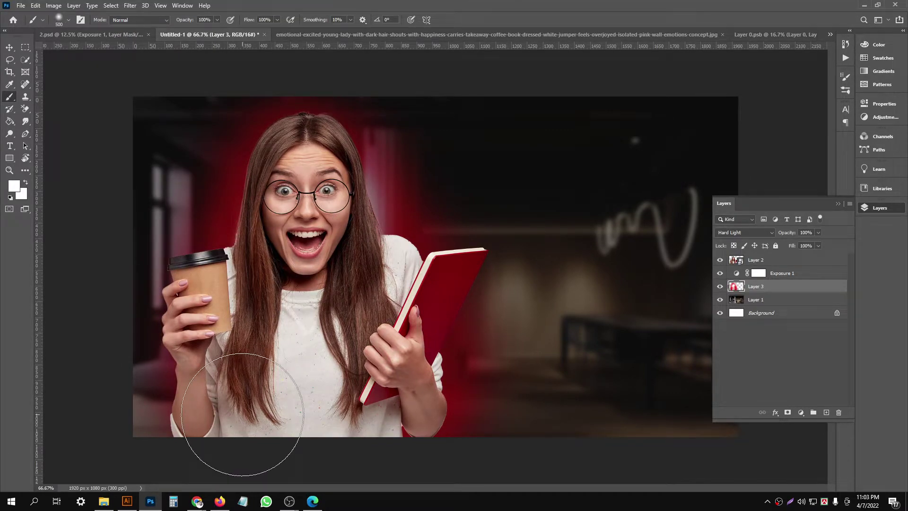
# - With the Move tool, zoom and pan to review the composite, including the woman's eye
pyautogui.click(10, 47)
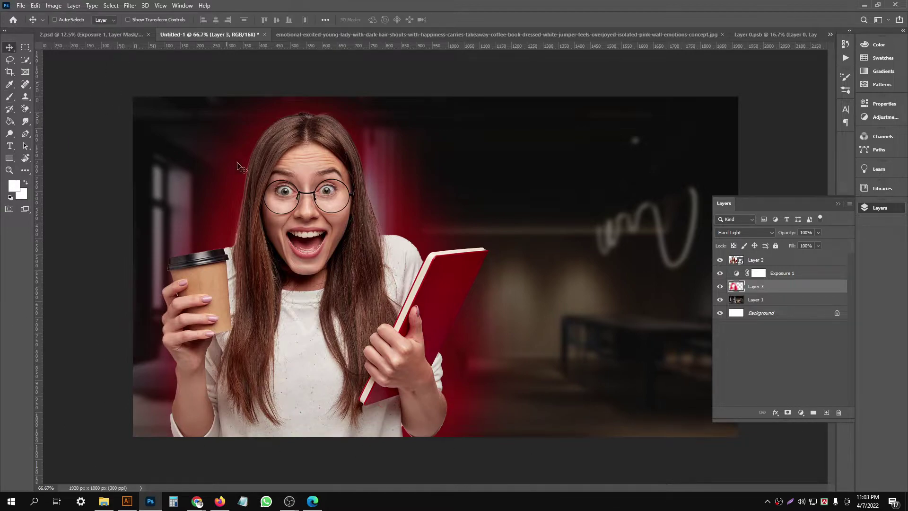
pyautogui.hotkey('ctrl', '-')
pyautogui.hotkey('ctrl', '-')
pyautogui.hotkey('ctrl', '+')
pyautogui.hotkey('ctrl', '+')
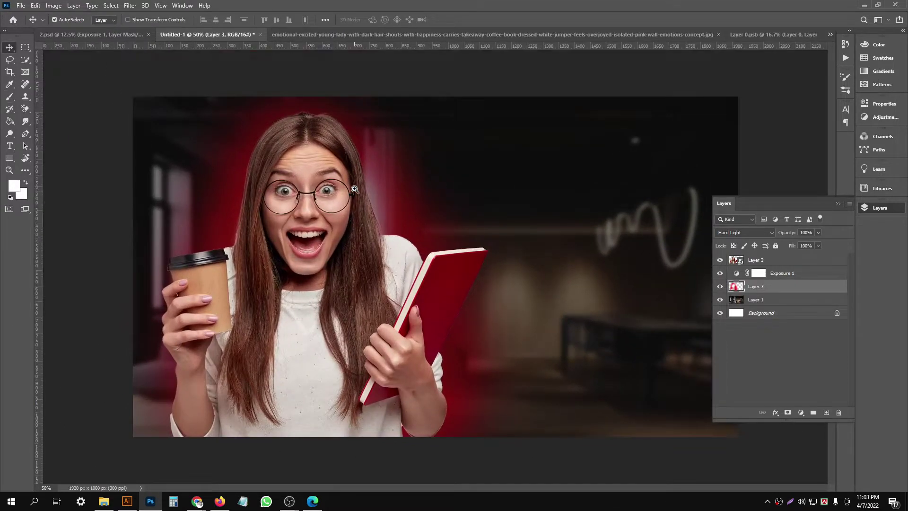
pyautogui.hotkey('ctrl', '+')
pyautogui.moveTo(408, 164)
pyautogui.mouseDown()
pyautogui.moveTo(432, 290)
pyautogui.moveTo(541, 351)
pyautogui.moveTo(576, 358)
pyautogui.mouseUp()
pyautogui.hotkey('ctrl', '-')
pyautogui.hotkey('ctrl', '-')
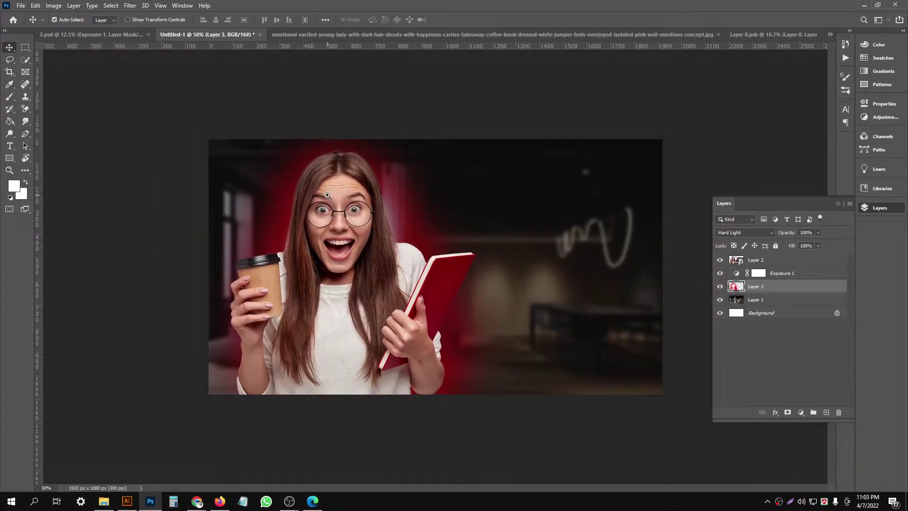
pyautogui.hotkey('ctrl', '+')
pyautogui.keyDown('ctrl'); pyautogui.click(327, 195); pyautogui.keyUp('ctrl')
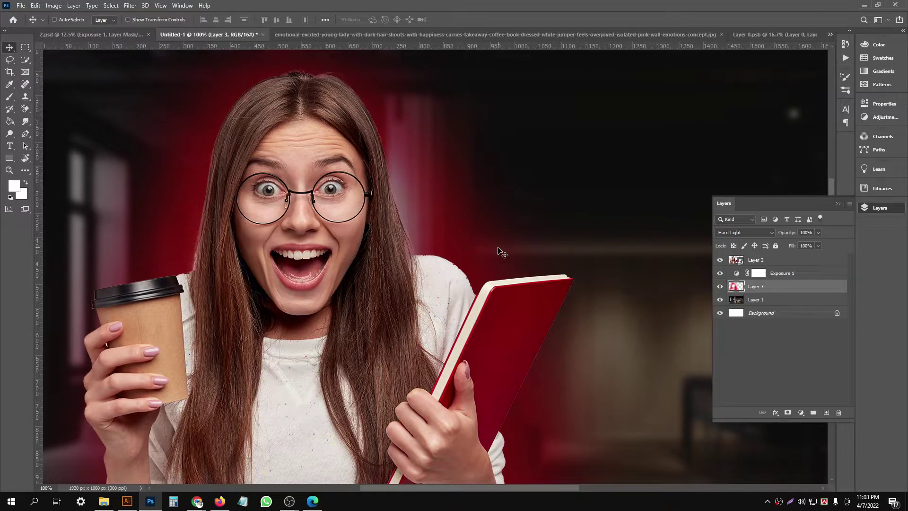
pyautogui.hotkey('ctrl', '-')
# - Add Layer 4 above Layer 2 and fill it solid black with the Paint Bucket
pyautogui.click(795, 263)
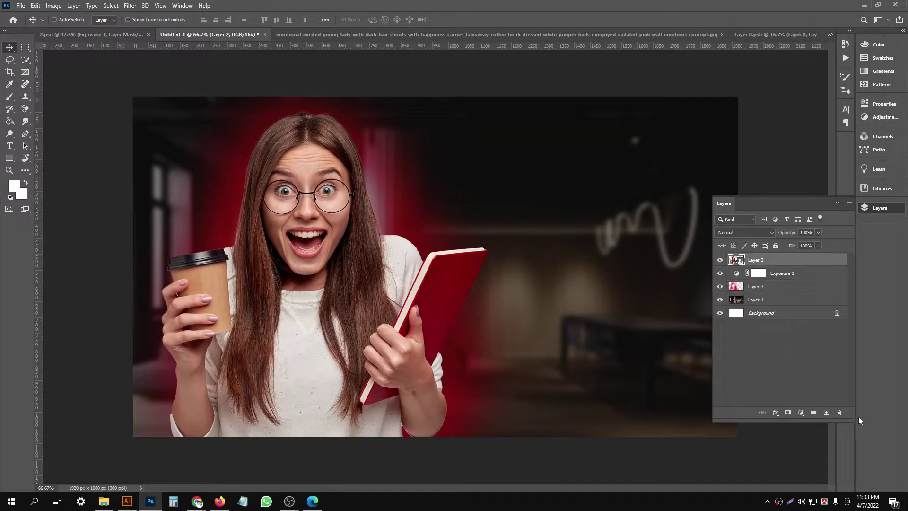
pyautogui.click(827, 412)
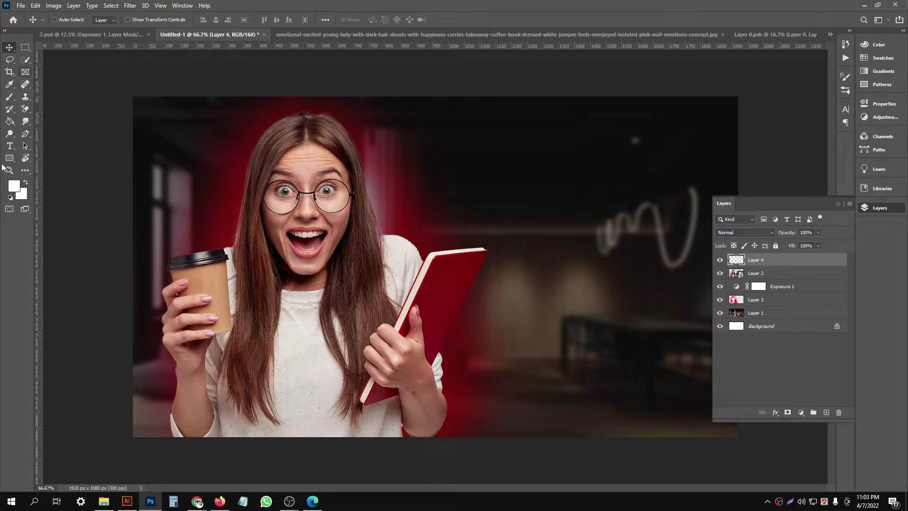
pyautogui.click(10, 122)
pyautogui.rightClick(10, 122)
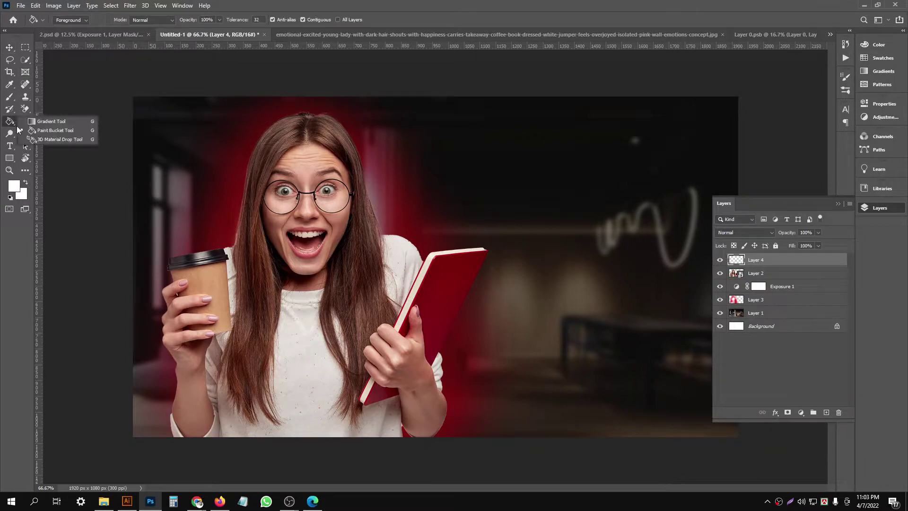
pyautogui.click(49, 130)
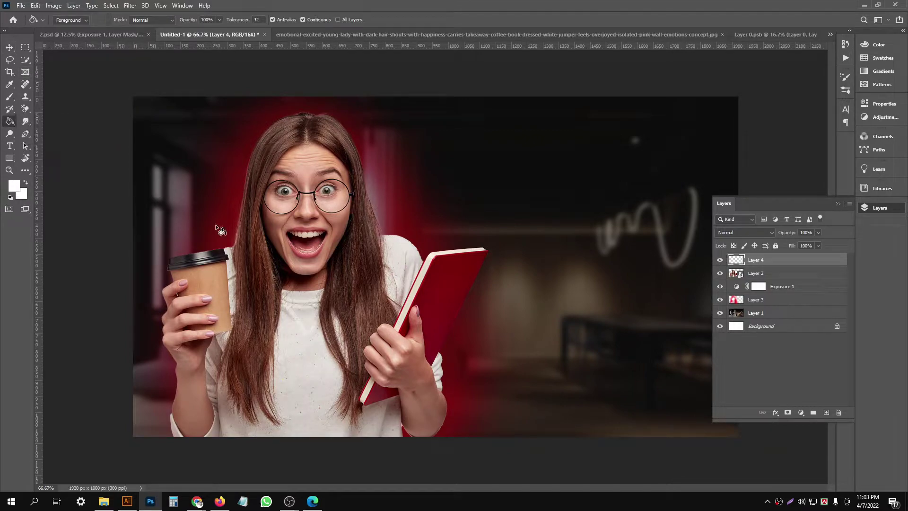
pyautogui.click(390, 197)
pyautogui.hotkey('ctrl', 'z')
pyautogui.click(14, 186)
pyautogui.moveTo(646, 401); pyautogui.dragTo(586, 411)
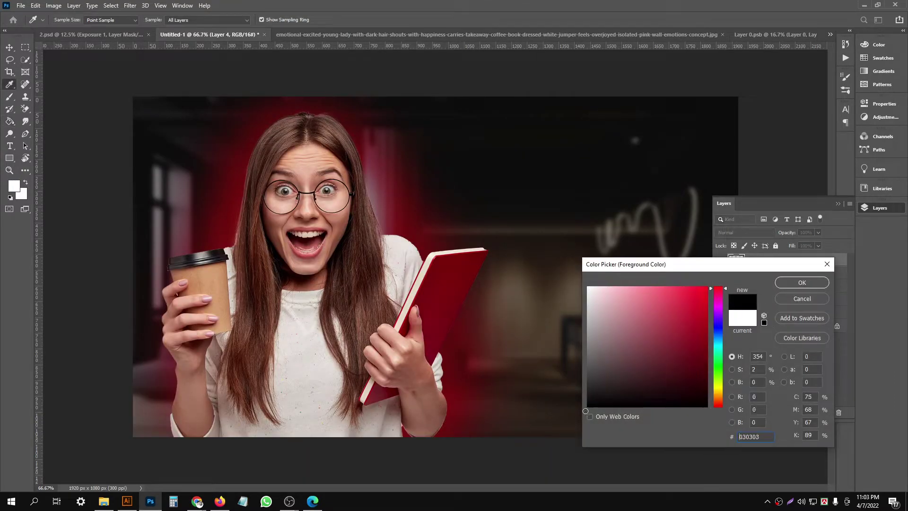
pyautogui.press('Return')
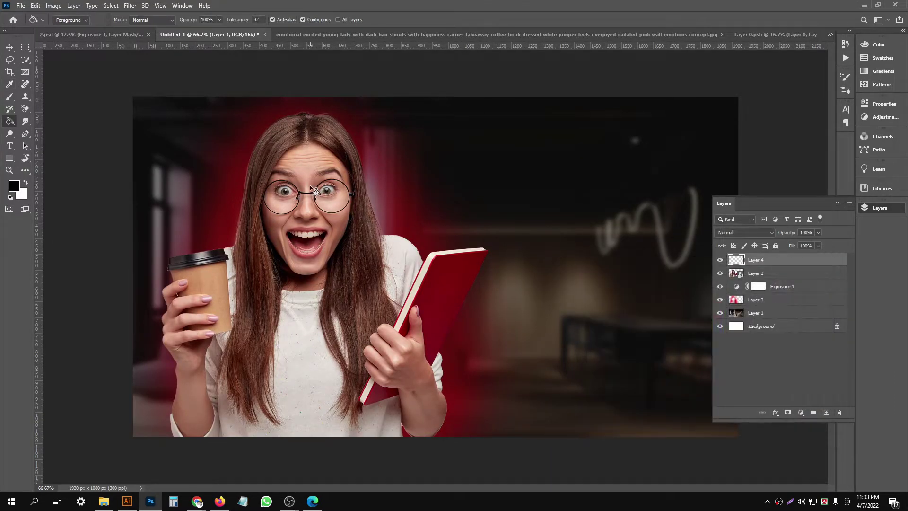
pyautogui.click(310, 188)
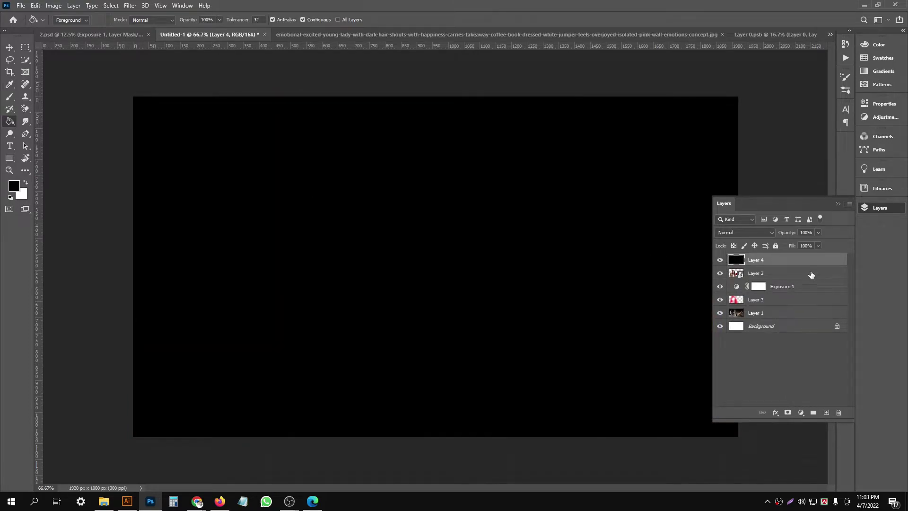
# - Add Layer 5 clipped to the black layer, and set Layer 4 to Screen blend mode
pyautogui.click(827, 413)
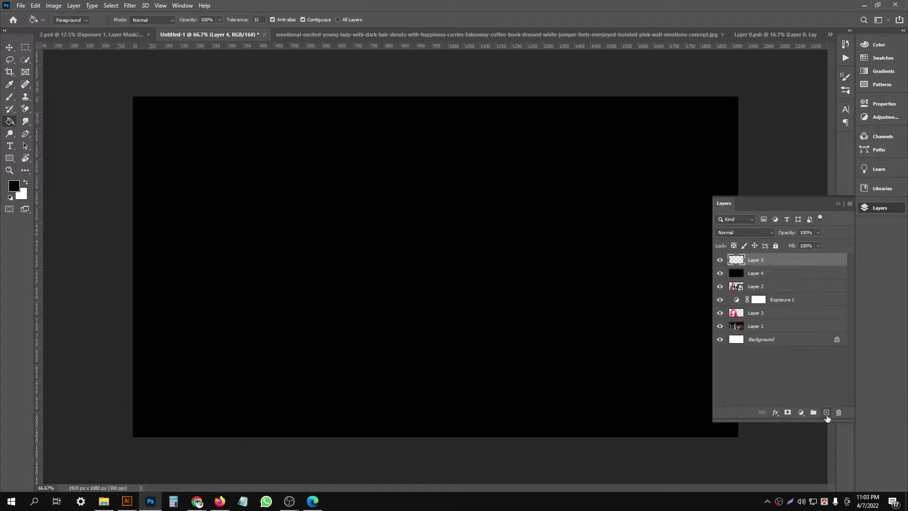
pyautogui.keyDown('alt'); pyautogui.click(742, 261); pyautogui.keyUp('alt')
pyautogui.click(737, 276)
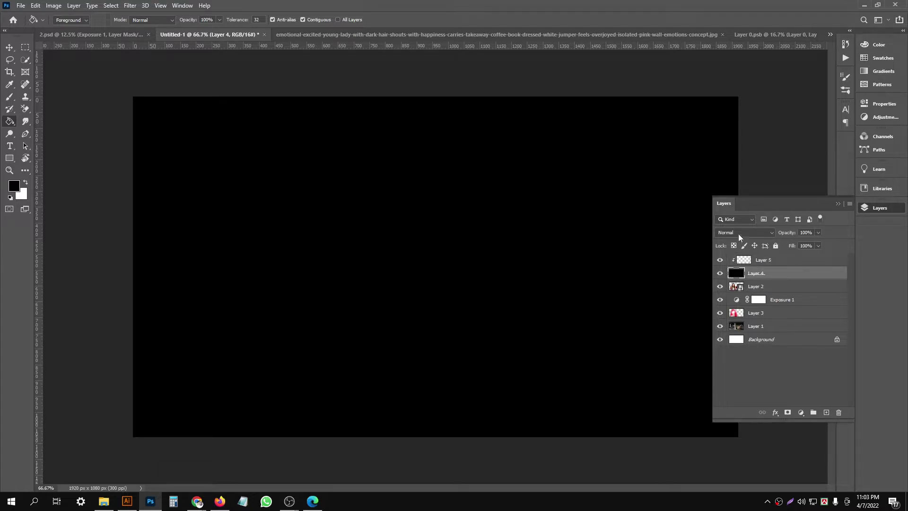
pyautogui.click(740, 235)
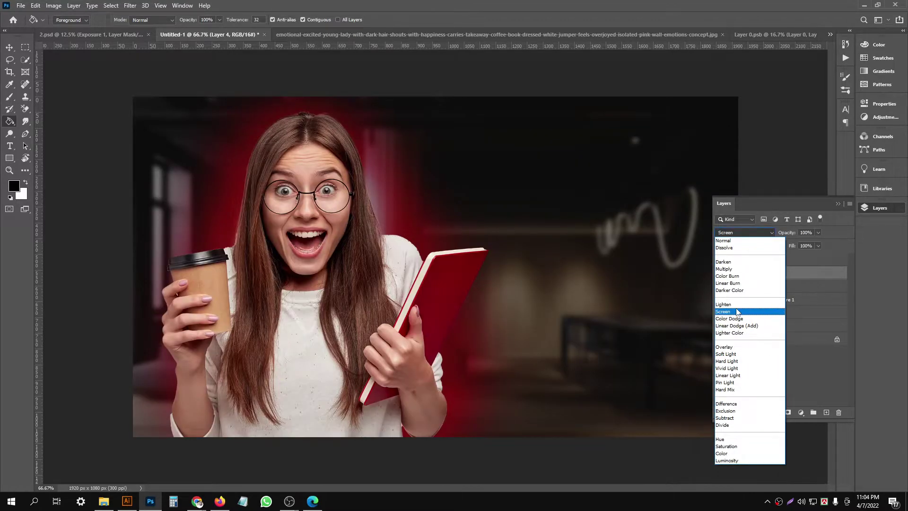
pyautogui.click(737, 311)
pyautogui.click(786, 262)
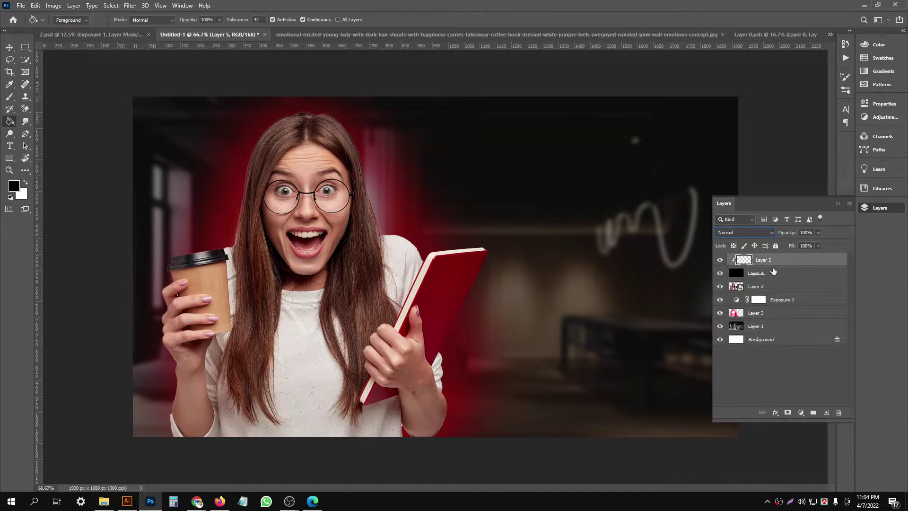
# - Add a Gradient Map adjustment layer from the Layers panel's adjustment menu
pyautogui.click(777, 412)
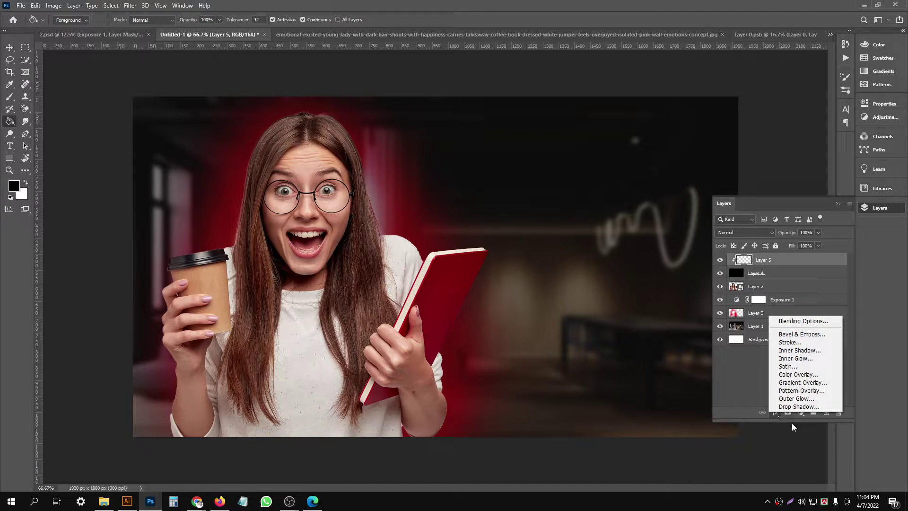
pyautogui.click(810, 416)
pyautogui.click(802, 413)
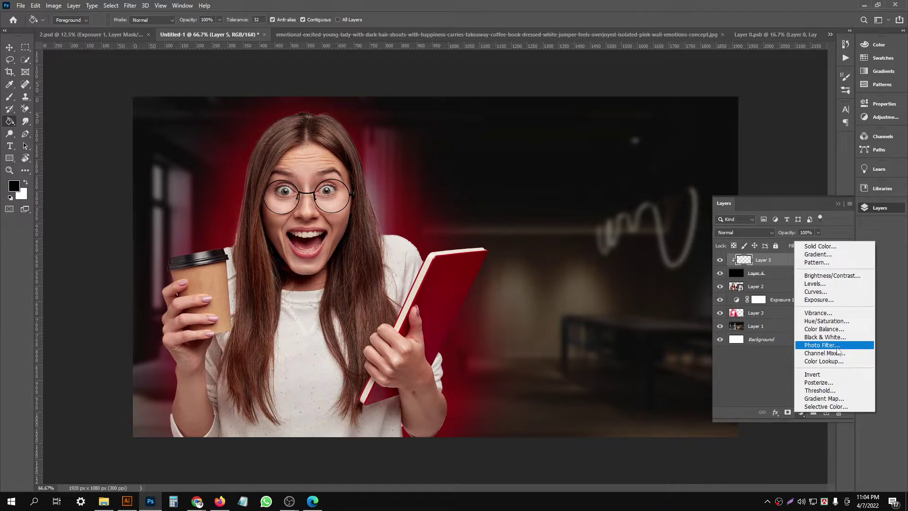
pyautogui.click(772, 411)
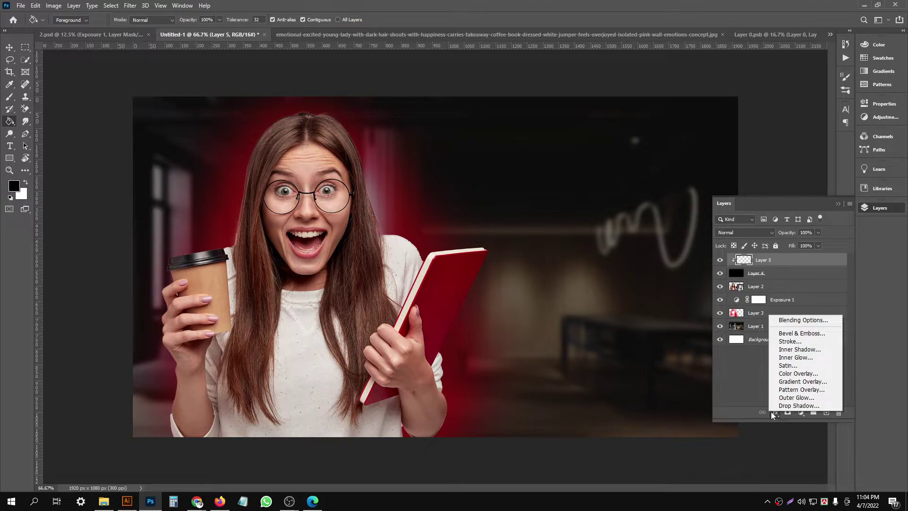
pyautogui.click(771, 411)
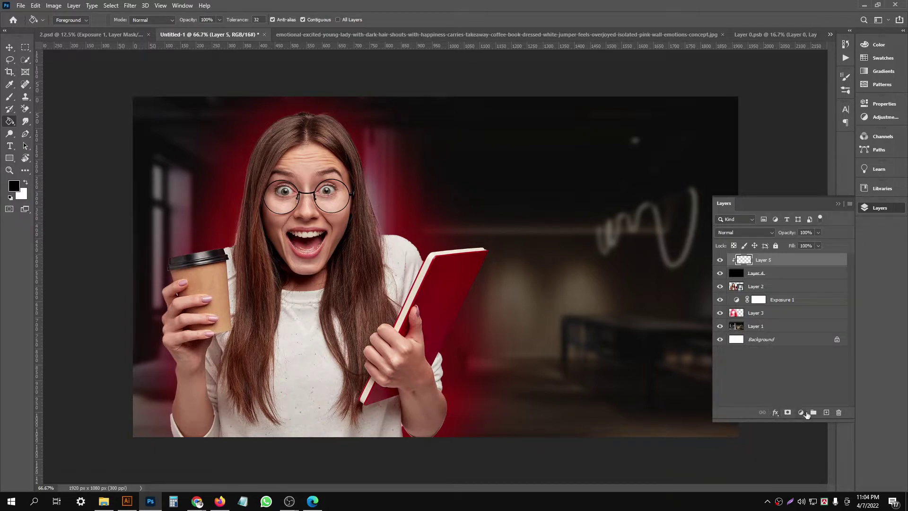
pyautogui.click(803, 411)
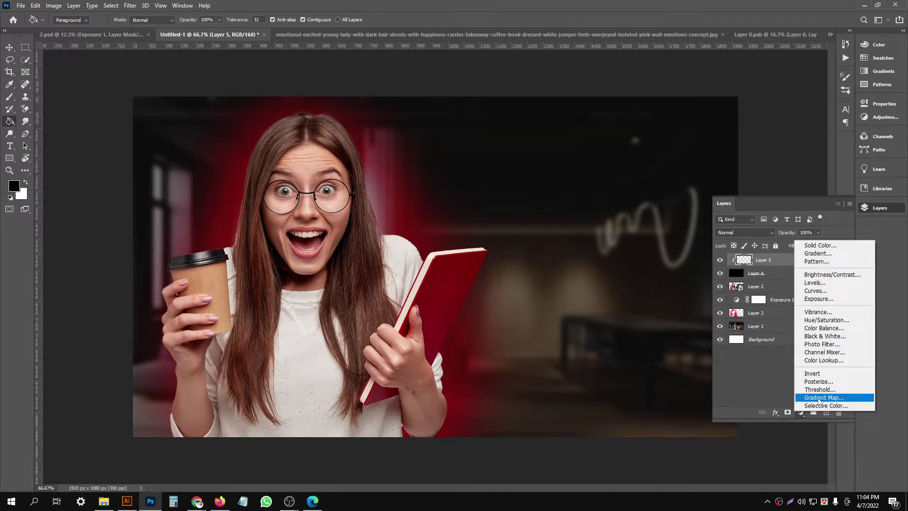
pyautogui.click(819, 400)
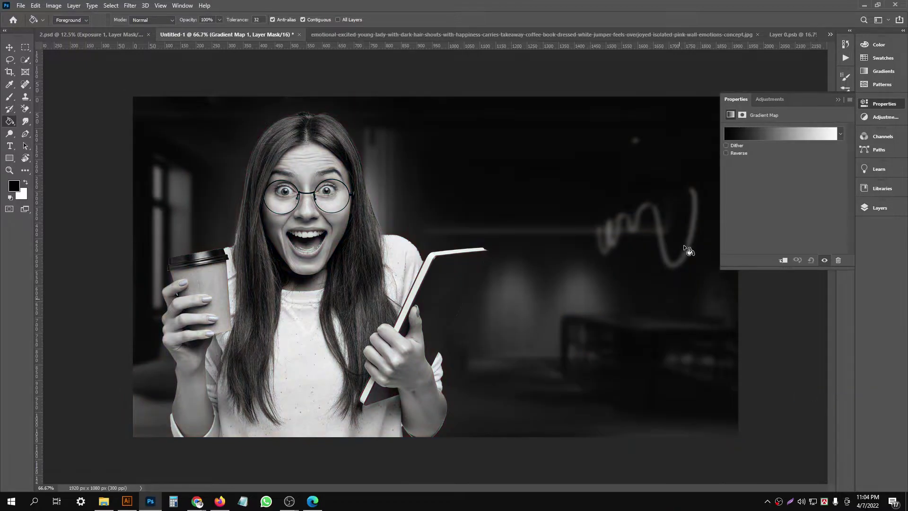
# - Load the Black, White gradient preset and make its left stop vivid red
pyautogui.click(774, 134)
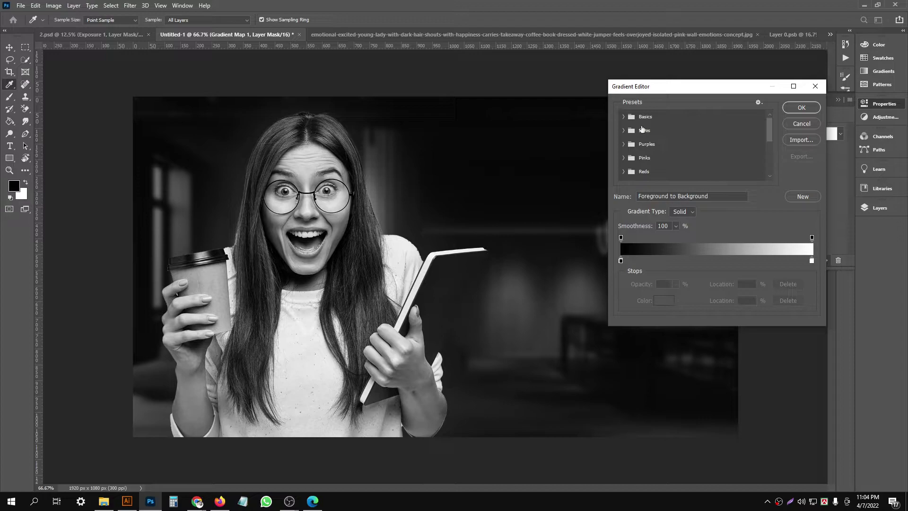
pyautogui.click(625, 116)
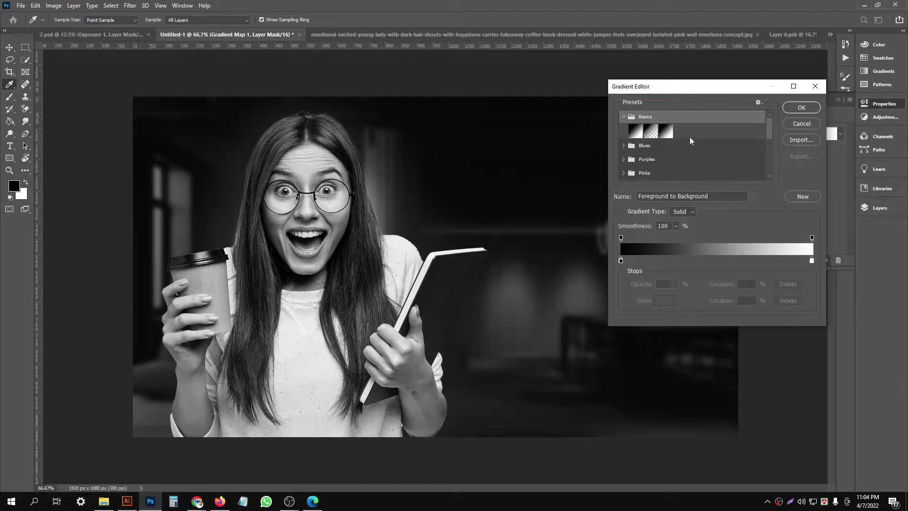
pyautogui.click(651, 131)
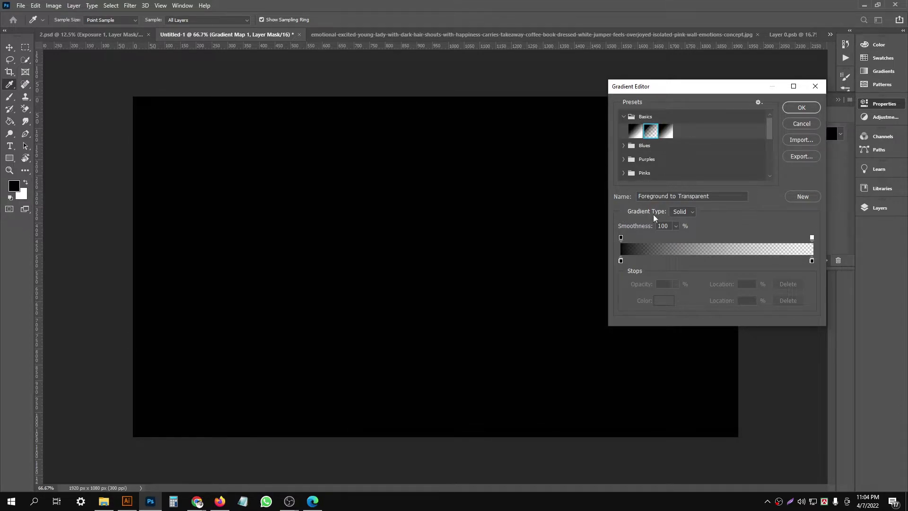
pyautogui.click(666, 132)
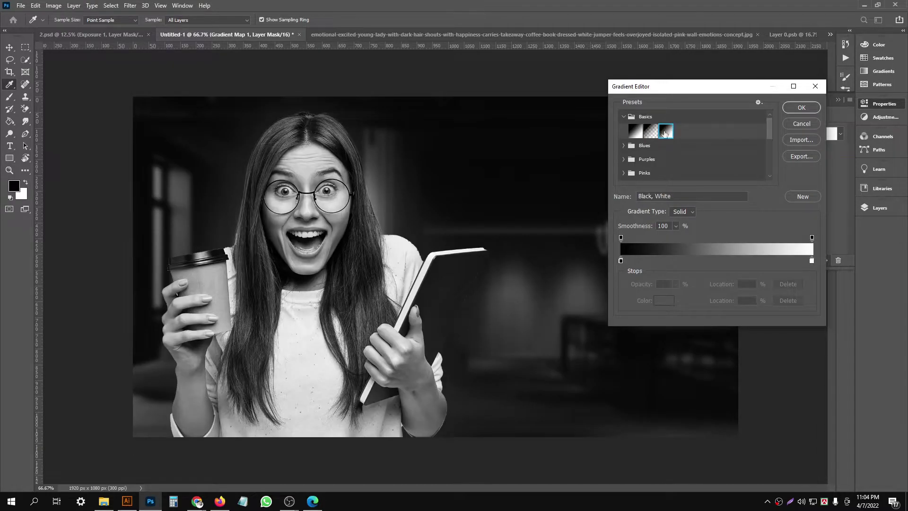
pyautogui.doubleClick(620, 260)
pyautogui.click(720, 290)
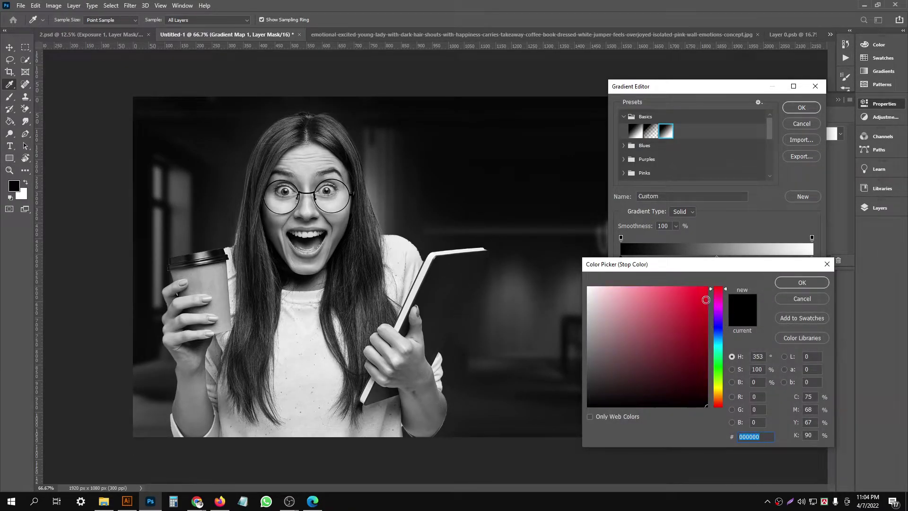
pyautogui.click(703, 287)
pyautogui.click(802, 282)
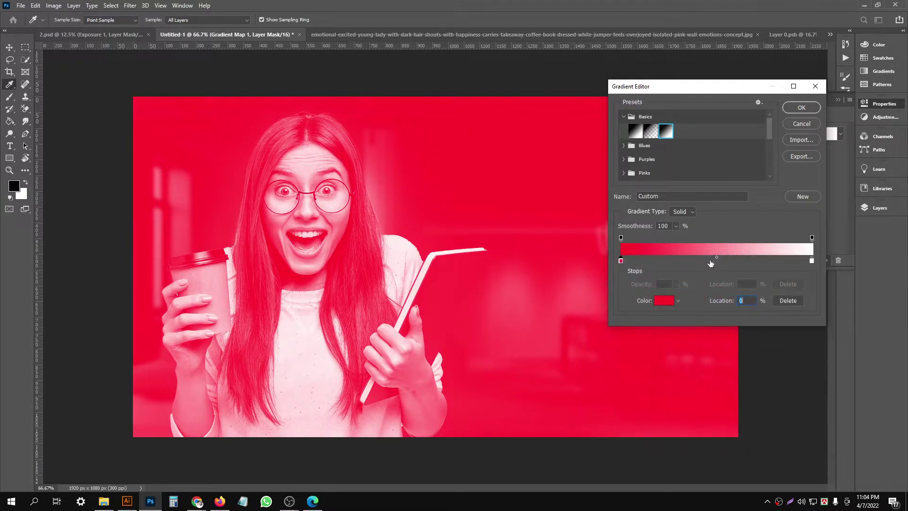
# - Make the middle gradient stop pink and the right stop dark crimson
pyautogui.doubleClick(709, 261)
pyautogui.moveTo(684, 314); pyautogui.dragTo(643, 287)
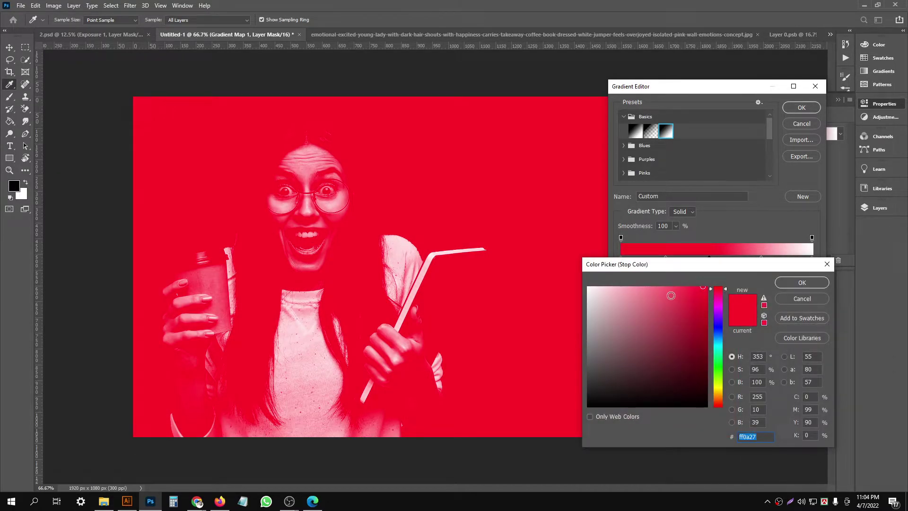
pyautogui.click(794, 286)
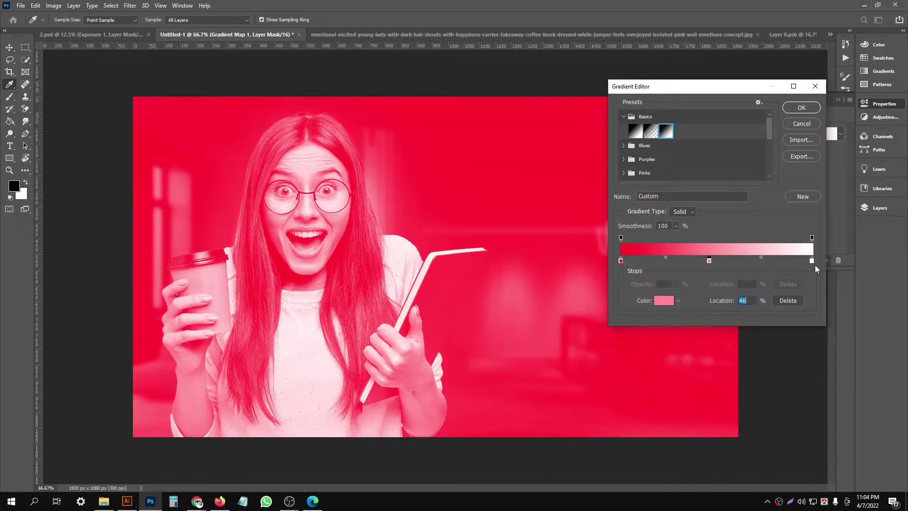
pyautogui.click(810, 262)
pyautogui.doubleClick(811, 262)
pyautogui.moveTo(721, 318)
pyautogui.mouseDown()
pyautogui.moveTo(718, 295)
pyautogui.moveTo(702, 332)
pyautogui.mouseUp()
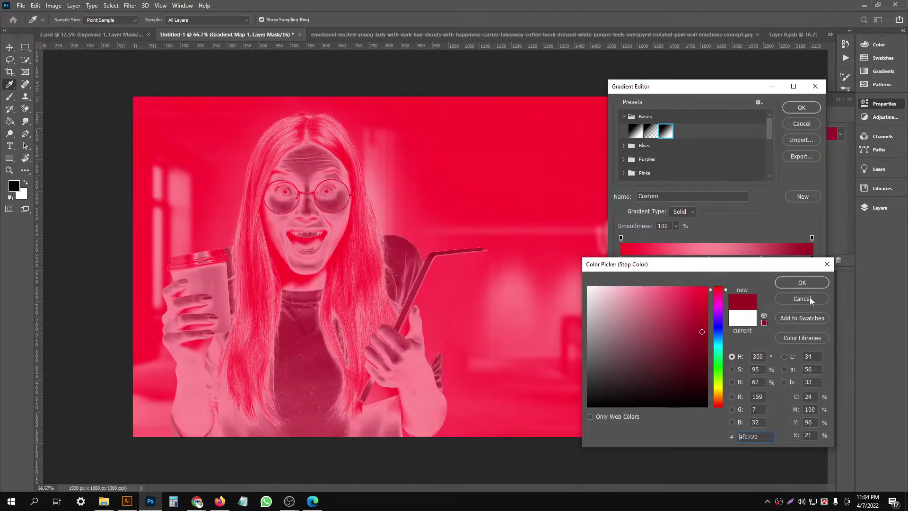
pyautogui.click(810, 284)
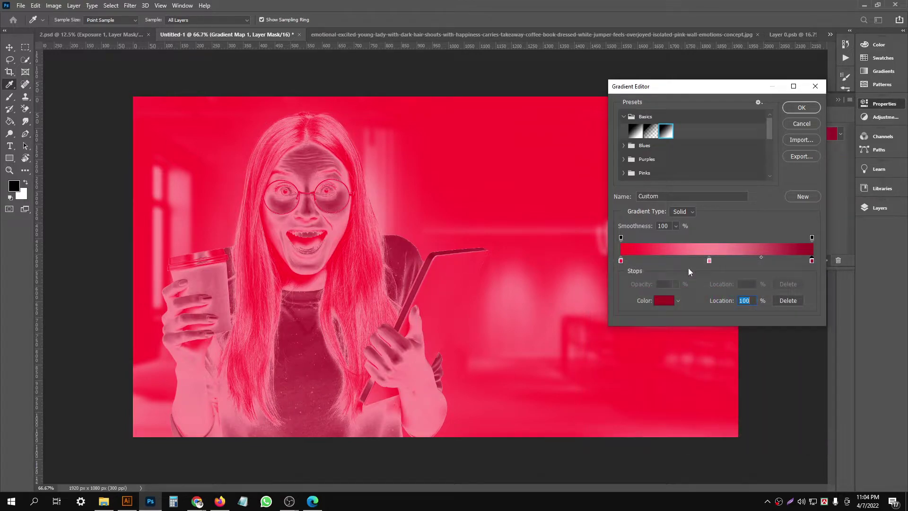
# - Apply the gradient, clip the Gradient Map to the layer below, and invert its mask
pyautogui.click(802, 107)
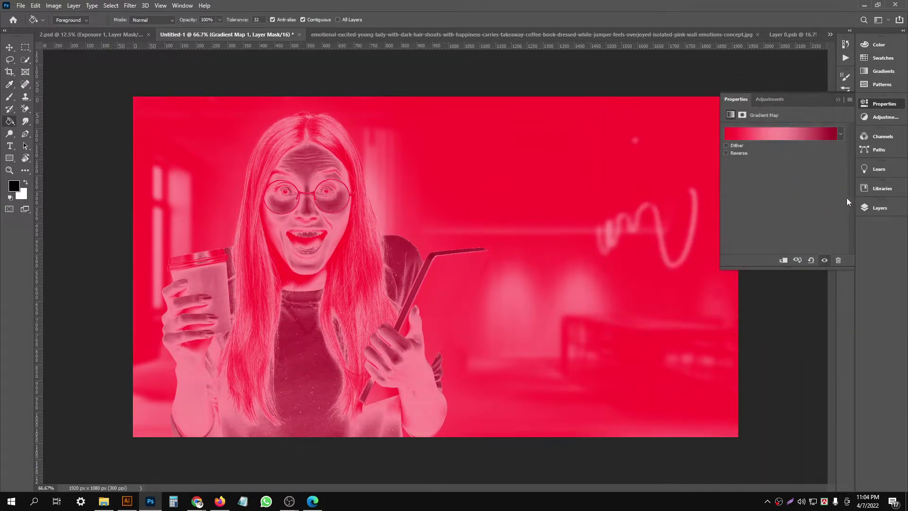
pyautogui.click(783, 262)
pyautogui.click(875, 210)
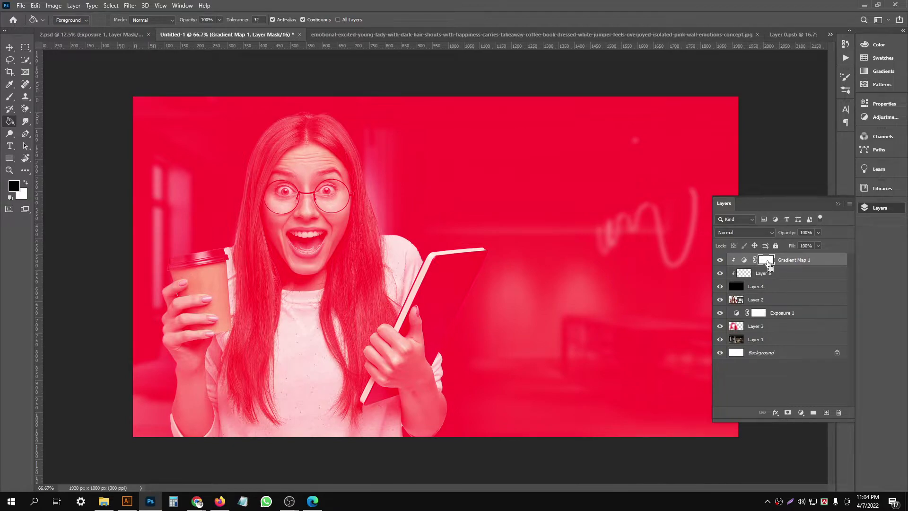
pyautogui.hotkey('ctrl', 'i')
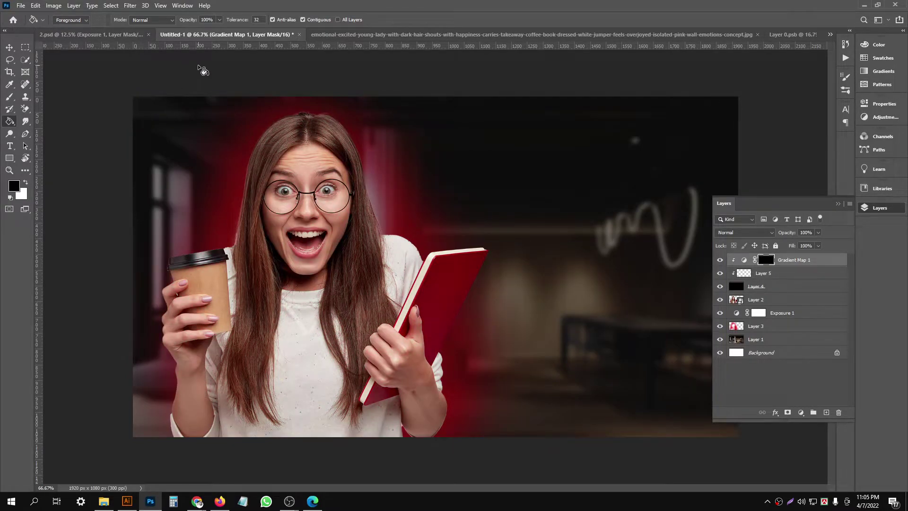
# - Zoom in on the woman's head and set up a small white brush
pyautogui.click(240, 136)
pyautogui.moveTo(334, 186); pyautogui.dragTo(350, 155)
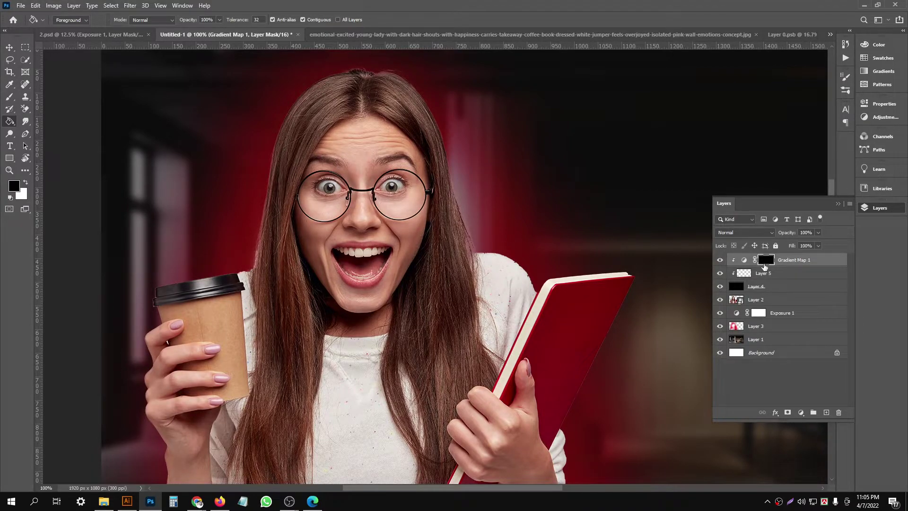
pyautogui.click(9, 97)
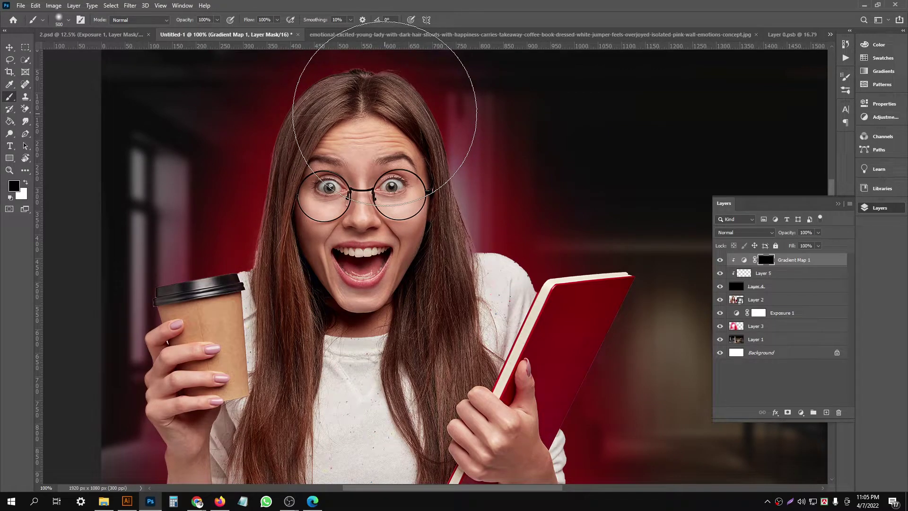
pyautogui.press('[')
pyautogui.press('[')
pyautogui.press('[')
pyautogui.press('[')
pyautogui.press('[')
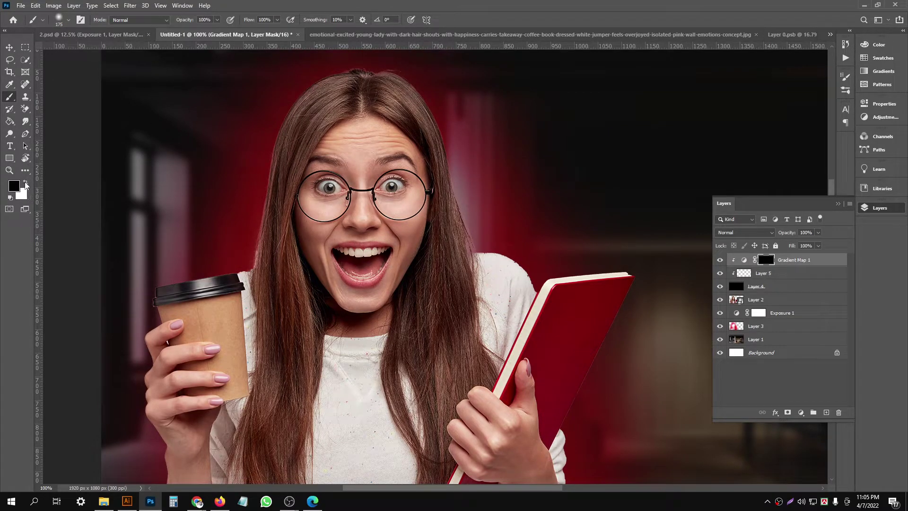
pyautogui.click(26, 183)
pyautogui.press('[')
pyautogui.press('[')
pyautogui.press('[')
pyautogui.press('[')
pyautogui.press('[')
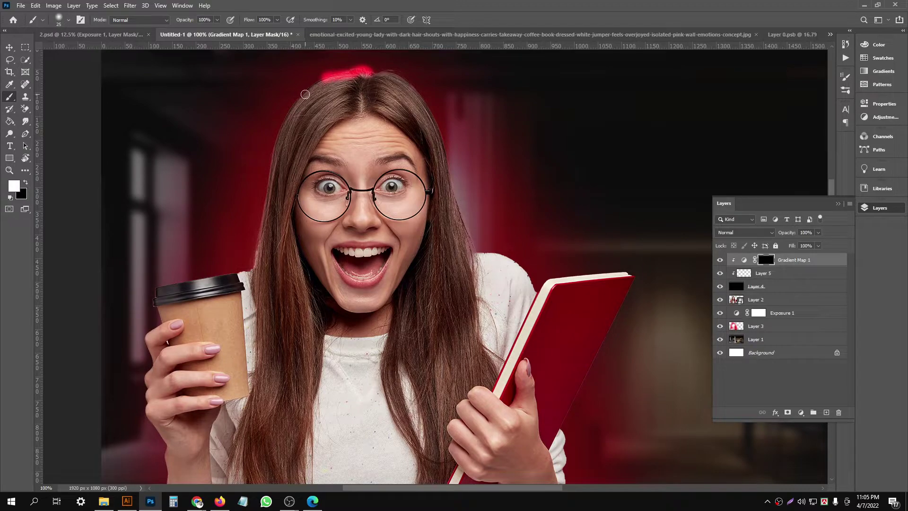
pyautogui.click(353, 85)
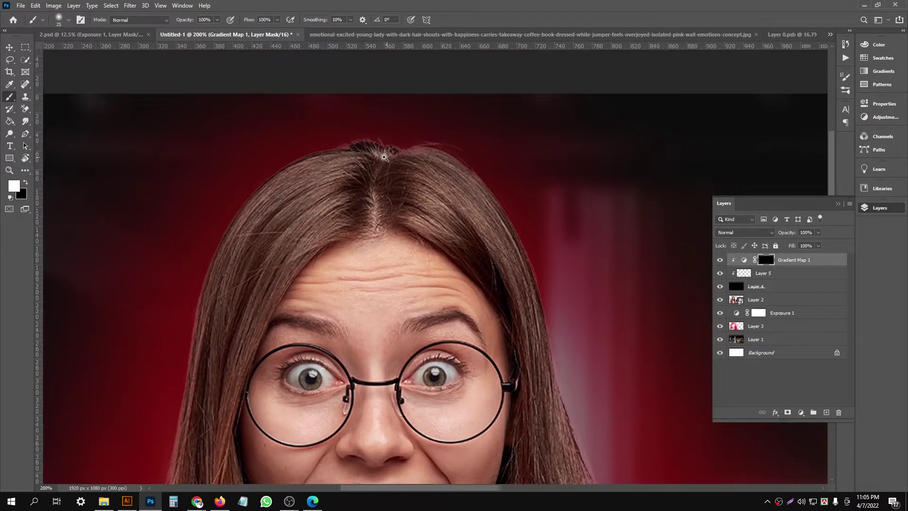
pyautogui.click(384, 156)
pyautogui.click(384, 156)
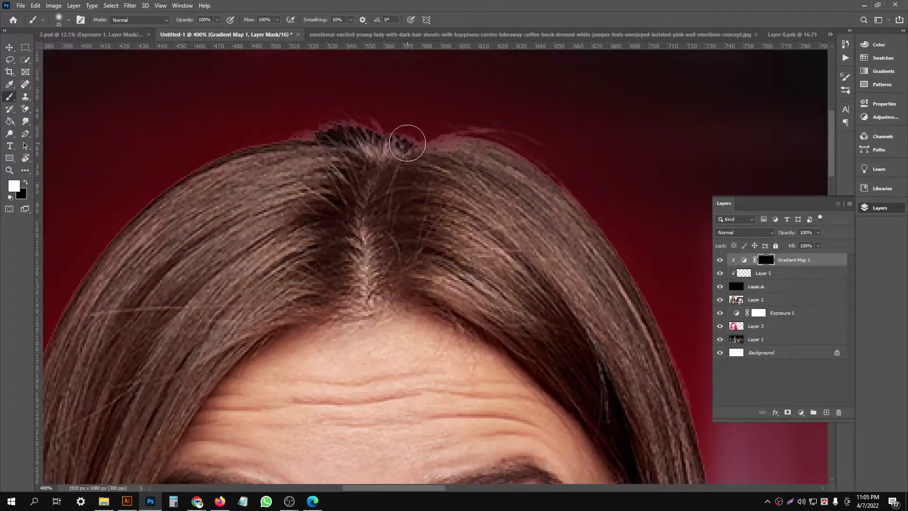
pyautogui.press('[')
# - Paint the mask glow across the top and left hair edge down toward the cup
pyautogui.moveTo(407, 142)
pyautogui.mouseDown()
pyautogui.moveTo(253, 144)
pyautogui.moveTo(222, 156)
pyautogui.moveTo(175, 199)
pyautogui.moveTo(324, 172)
pyautogui.moveTo(335, 156)
pyautogui.moveTo(265, 208)
pyautogui.moveTo(234, 270)
pyautogui.moveTo(371, 150)
pyautogui.mouseUp()
pyautogui.moveTo(395, 106)
pyautogui.mouseDown()
pyautogui.moveTo(361, 146)
pyautogui.moveTo(325, 264)
pyautogui.moveTo(353, 130)
pyautogui.moveTo(331, 249)
pyautogui.mouseUp()
pyautogui.moveTo(331, 248)
pyautogui.mouseDown()
pyautogui.moveTo(379, 107)
pyautogui.moveTo(338, 198)
pyautogui.moveTo(310, 312)
pyautogui.mouseUp()
pyautogui.moveTo(309, 312); pyautogui.dragTo(331, 168)
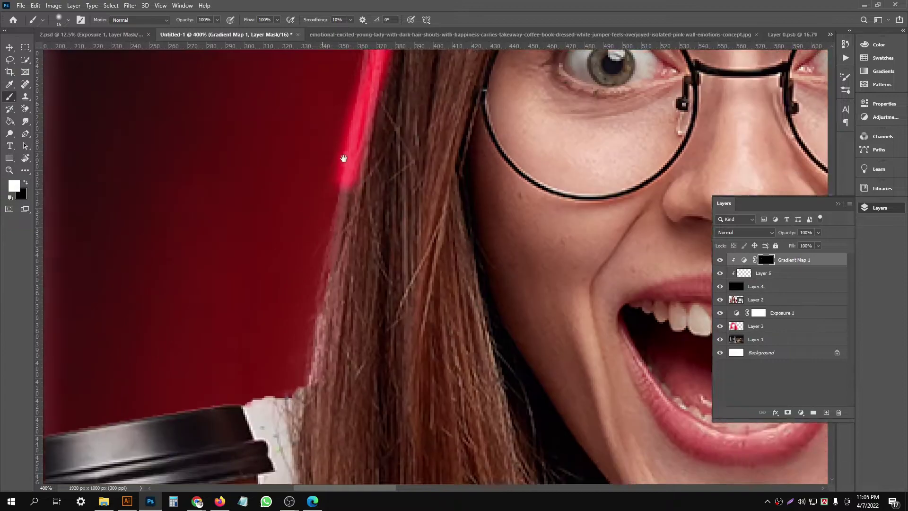
pyautogui.moveTo(352, 132)
pyautogui.mouseDown()
pyautogui.moveTo(317, 309)
pyautogui.moveTo(343, 169)
pyautogui.moveTo(326, 223)
pyautogui.moveTo(260, 243)
pyautogui.moveTo(310, 154)
pyautogui.moveTo(304, 186)
pyautogui.moveTo(286, 189)
pyautogui.moveTo(355, 163)
pyautogui.mouseUp()
pyautogui.press('[')
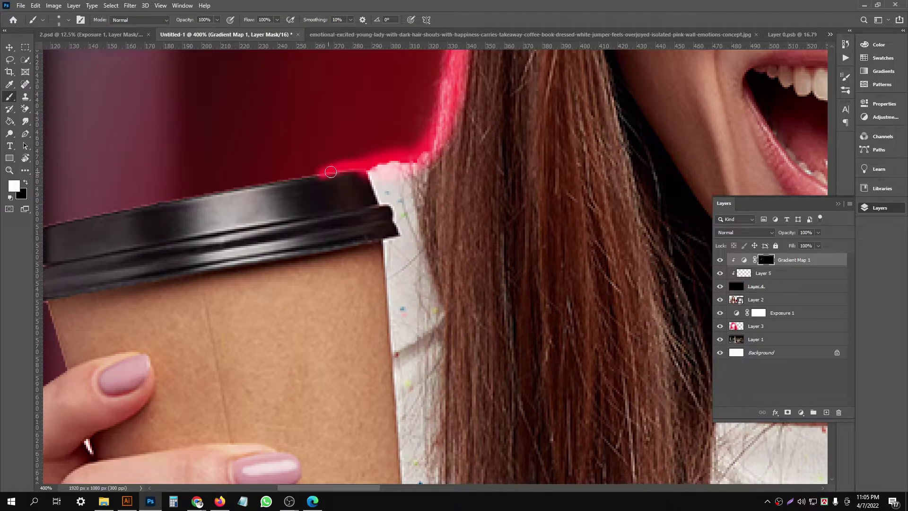
pyautogui.moveTo(413, 162); pyautogui.dragTo(428, 152)
pyautogui.scroll(-5, 429, 152)
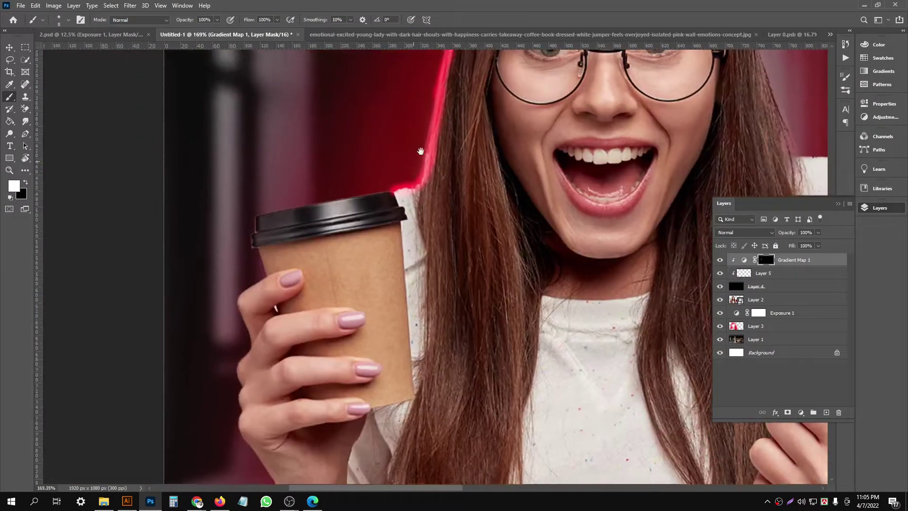
pyautogui.scroll(1, 433, 145)
pyautogui.scroll(1, 448, 157)
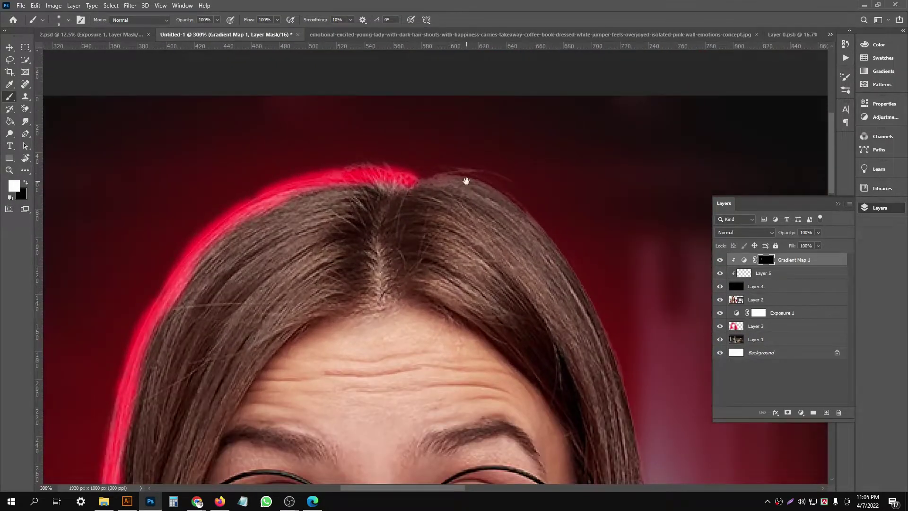
pyautogui.scroll(1, 466, 180)
pyautogui.scroll(1, 417, 146)
pyautogui.moveTo(465, 166); pyautogui.dragTo(549, 167)
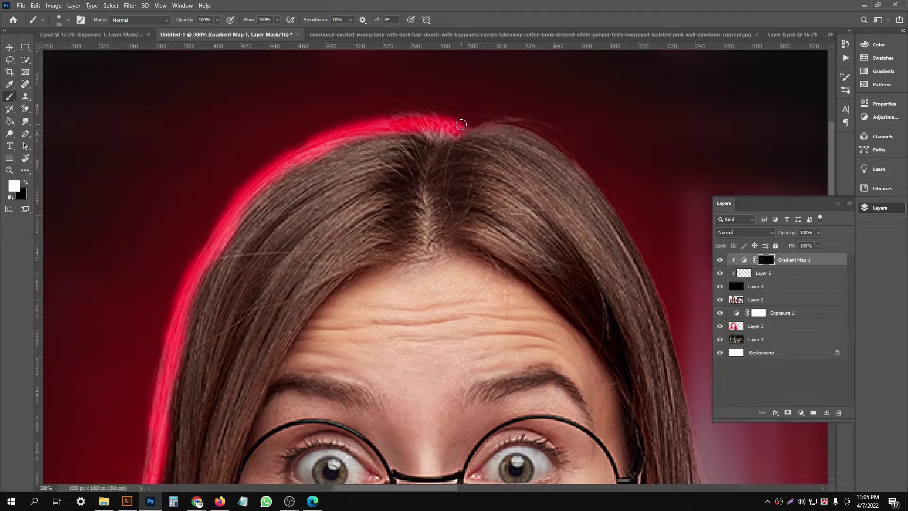
# - Paint the glow along the top and right side of the hair and the shoulder
pyautogui.moveTo(461, 124)
pyautogui.mouseDown()
pyautogui.moveTo(526, 129)
pyautogui.moveTo(580, 167)
pyautogui.moveTo(606, 204)
pyautogui.mouseUp()
pyautogui.moveTo(607, 204)
pyautogui.mouseDown()
pyautogui.moveTo(493, 186)
pyautogui.moveTo(310, 123)
pyautogui.moveTo(340, 152)
pyautogui.moveTo(368, 220)
pyautogui.mouseUp()
pyautogui.moveTo(367, 220); pyautogui.dragTo(341, 170)
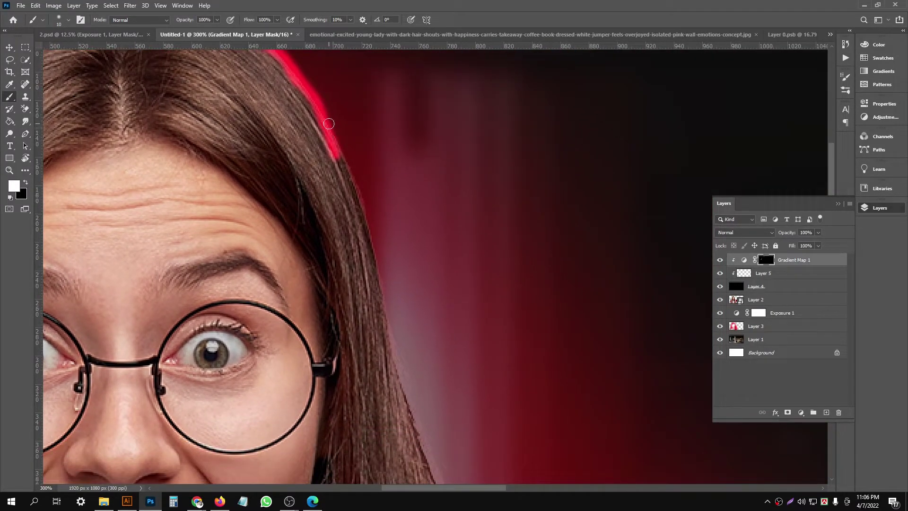
pyautogui.moveTo(329, 123)
pyautogui.mouseDown()
pyautogui.moveTo(366, 229)
pyautogui.moveTo(354, 153)
pyautogui.moveTo(369, 309)
pyautogui.moveTo(360, 217)
pyautogui.moveTo(404, 311)
pyautogui.mouseUp()
pyautogui.moveTo(404, 311); pyautogui.dragTo(360, 193)
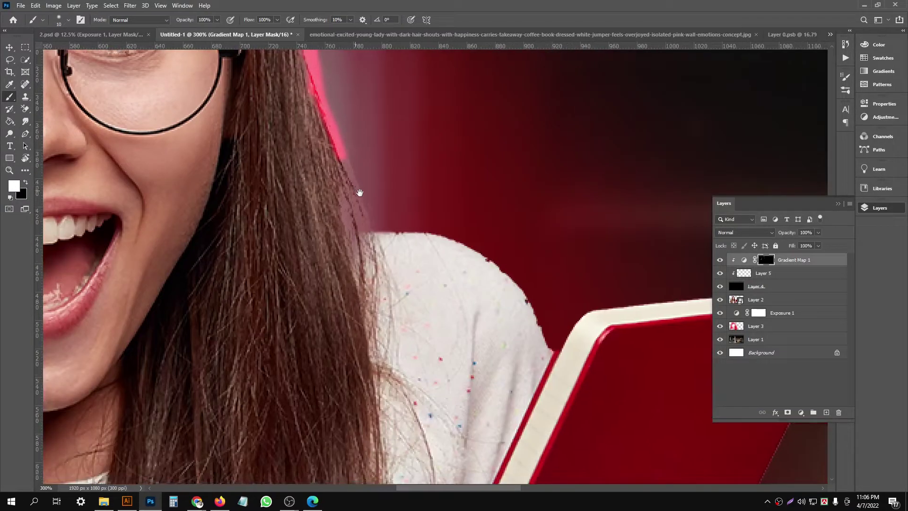
pyautogui.moveTo(342, 155)
pyautogui.mouseDown()
pyautogui.moveTo(368, 245)
pyautogui.moveTo(402, 231)
pyautogui.moveTo(457, 241)
pyautogui.moveTo(501, 265)
pyautogui.moveTo(429, 180)
pyautogui.moveTo(470, 242)
pyautogui.mouseUp()
pyautogui.moveTo(439, 191); pyautogui.dragTo(398, 158)
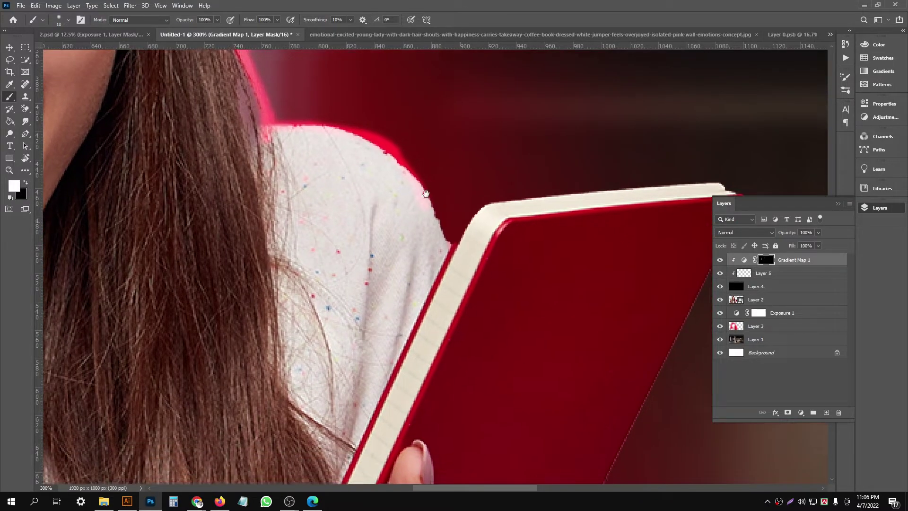
pyautogui.moveTo(422, 189)
pyautogui.mouseDown()
pyautogui.moveTo(444, 236)
pyautogui.moveTo(427, 185)
pyautogui.mouseUp()
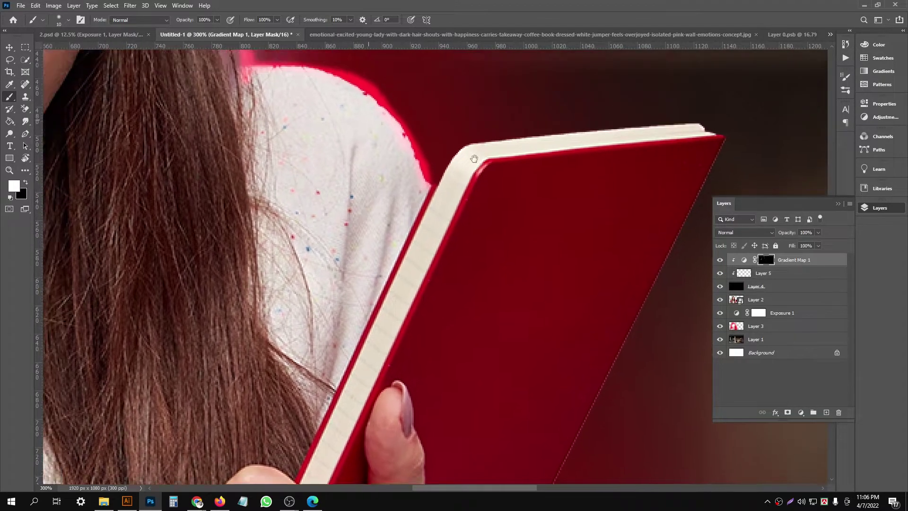
pyautogui.moveTo(240, 61); pyautogui.dragTo(374, 95)
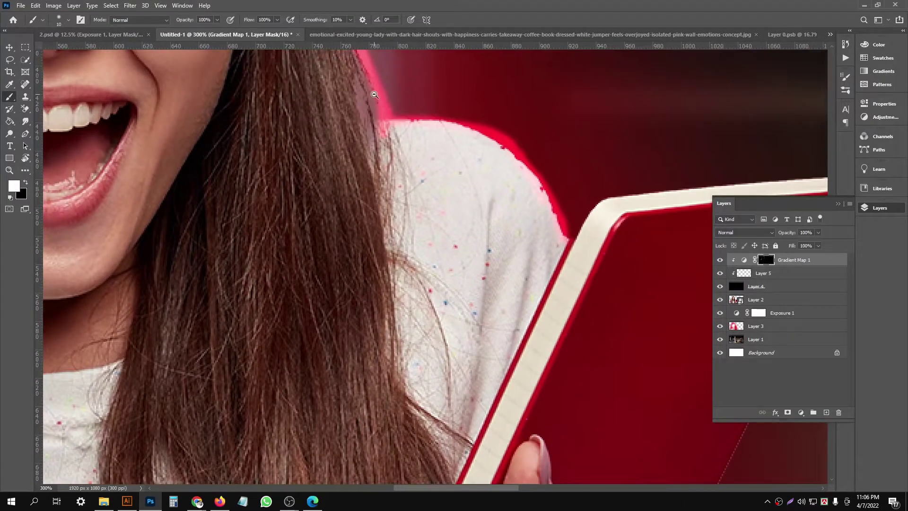
pyautogui.scroll(-3, 374, 94)
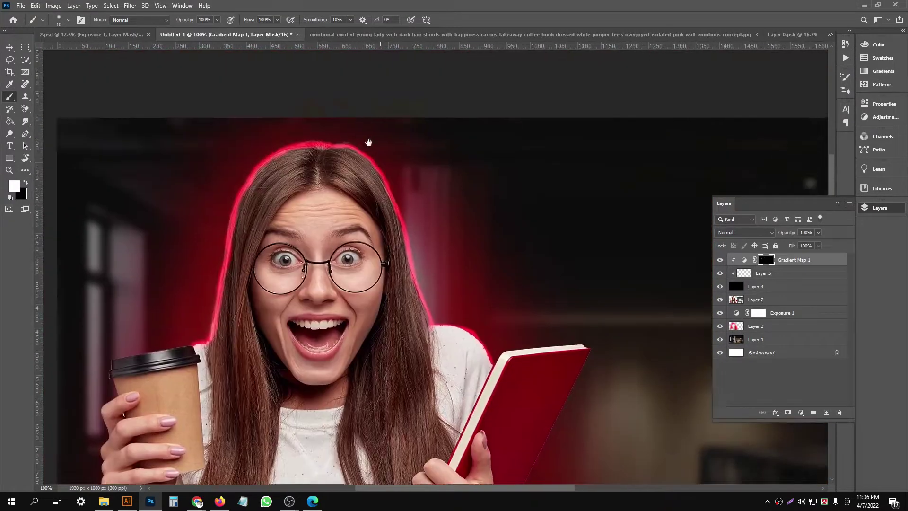
pyautogui.moveTo(267, 79); pyautogui.dragTo(287, 171)
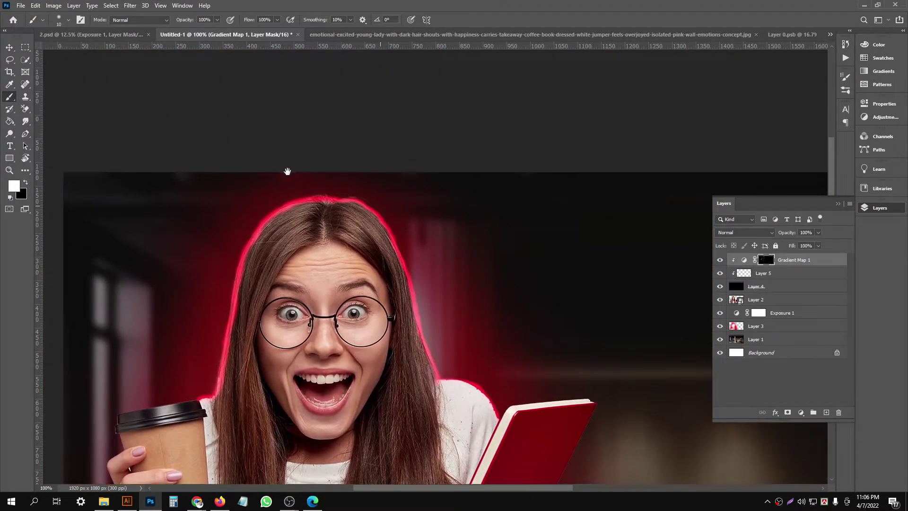
pyautogui.scroll(3, 287, 171)
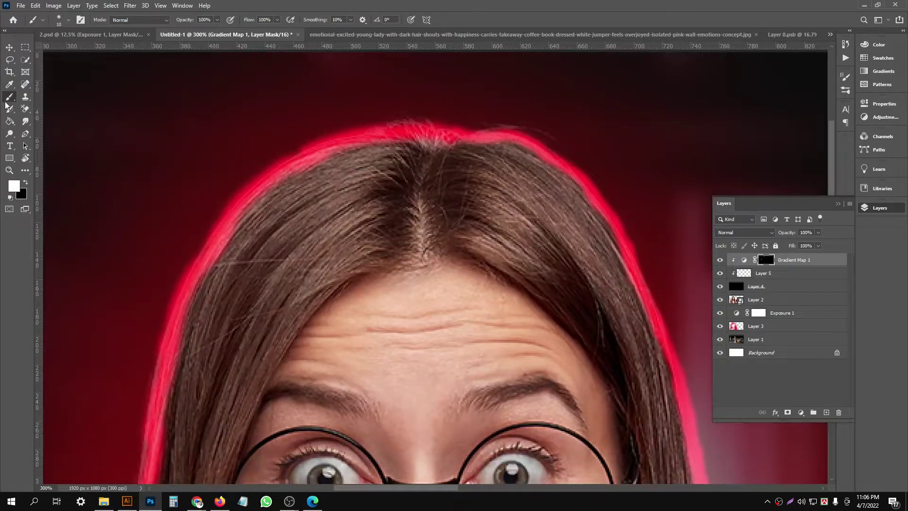
pyautogui.moveTo(26, 121); pyautogui.dragTo(73, 139)
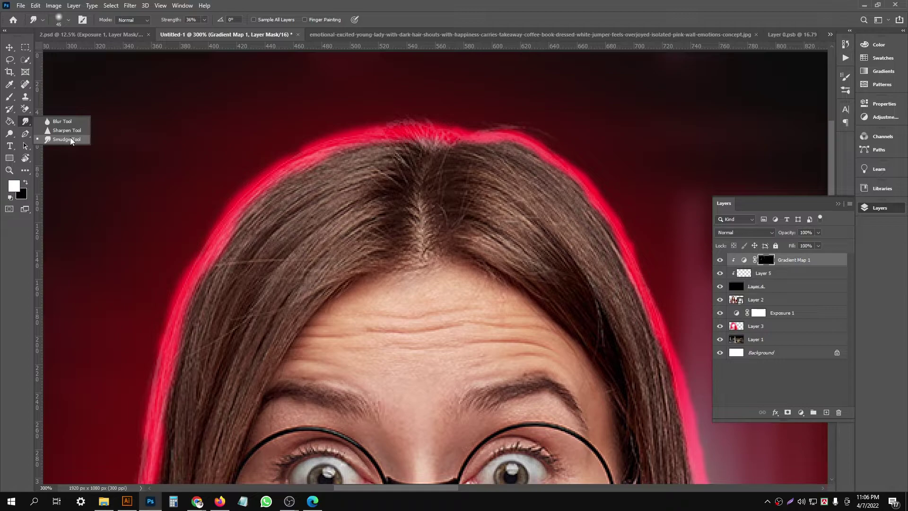
# - Choose the Smudge tool with a smaller brush at 58% strength
pyautogui.click(70, 137)
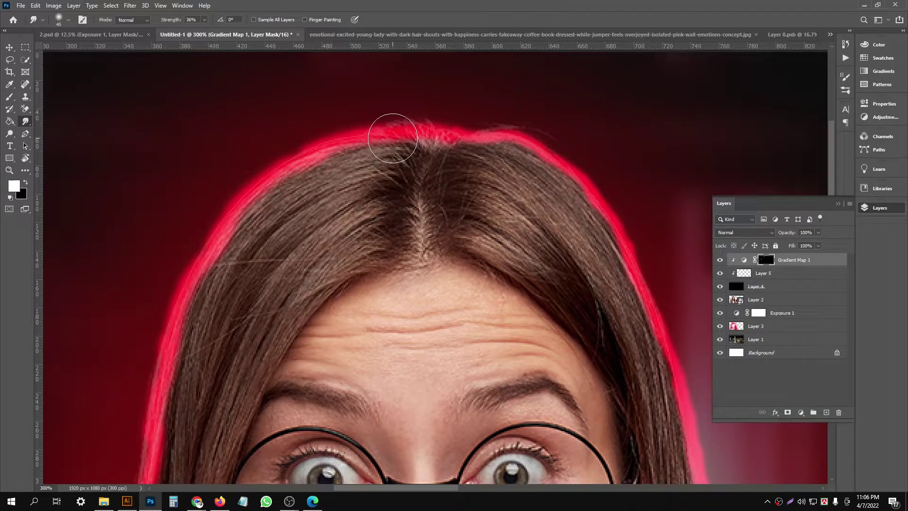
pyautogui.press('[')
pyautogui.press('[')
pyautogui.press('[')
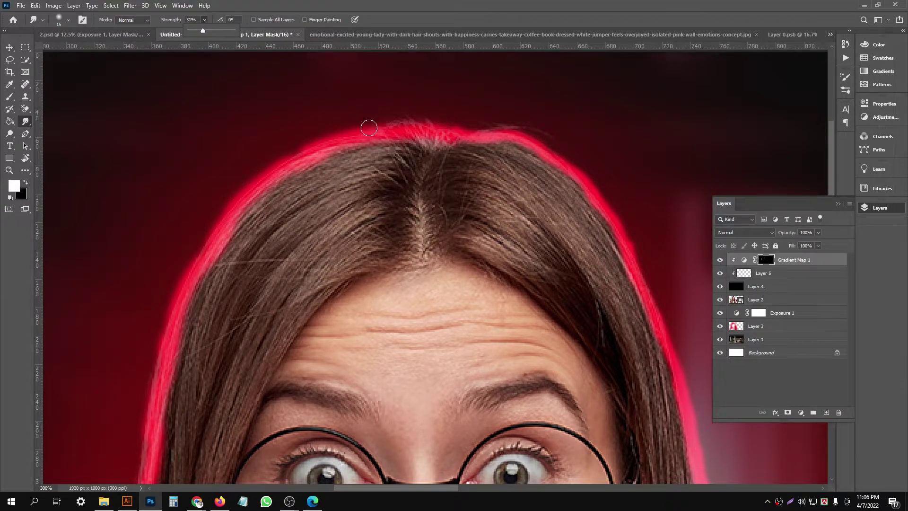
pyautogui.click(392, 134)
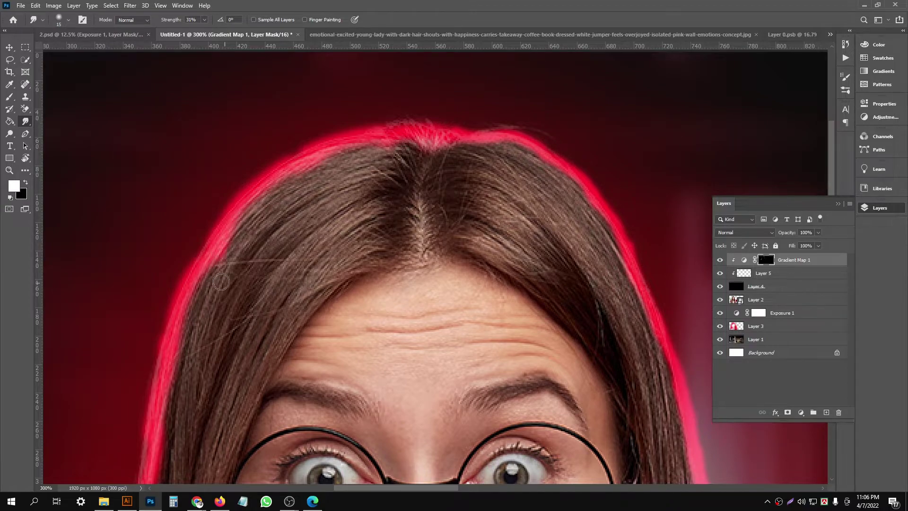
pyautogui.moveTo(208, 280); pyautogui.dragTo(323, 161)
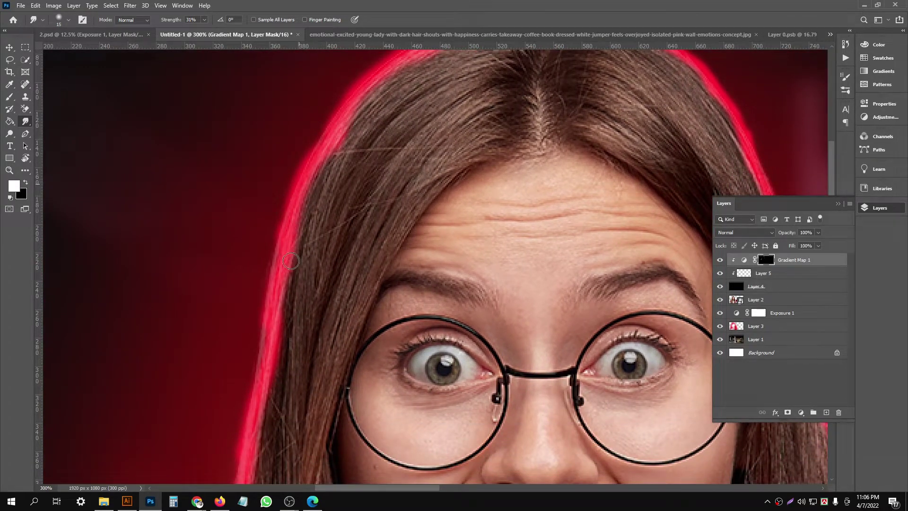
pyautogui.moveTo(294, 208); pyautogui.dragTo(310, 123)
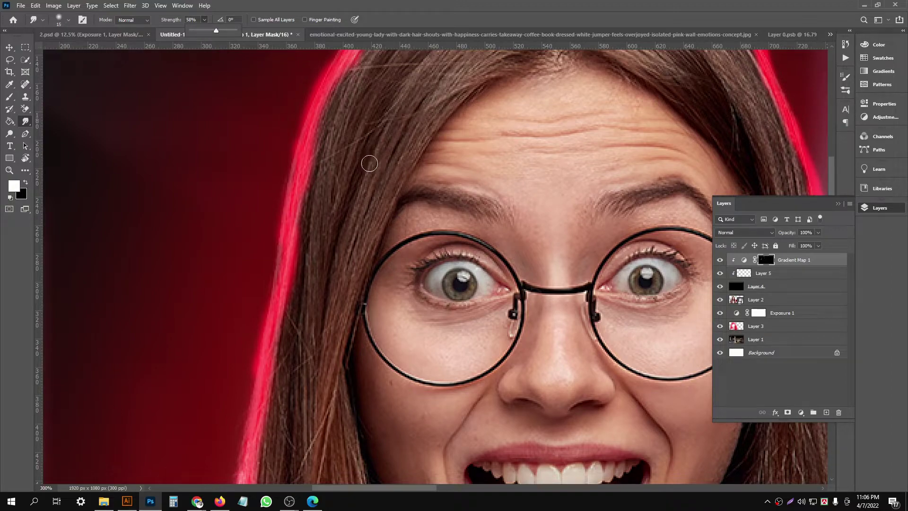
pyautogui.click(315, 121)
pyautogui.moveTo(297, 224); pyautogui.dragTo(307, 158)
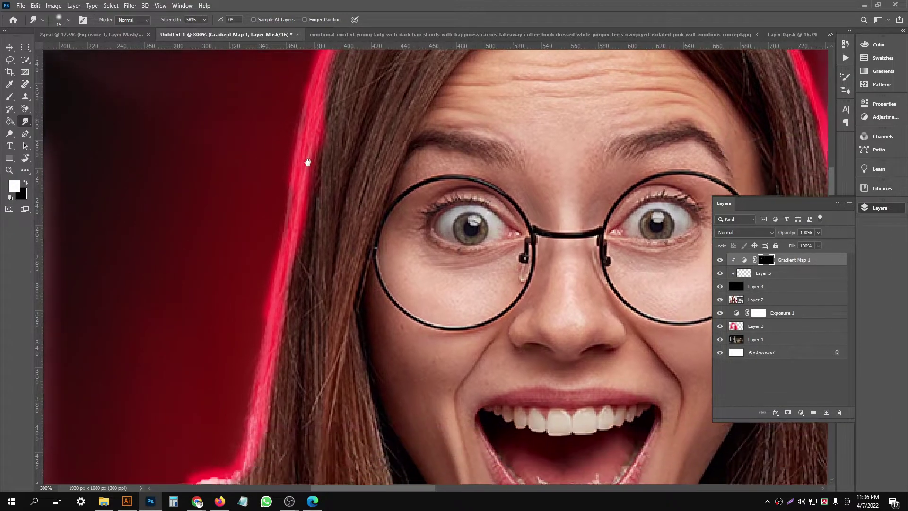
pyautogui.moveTo(318, 259); pyautogui.dragTo(310, 198)
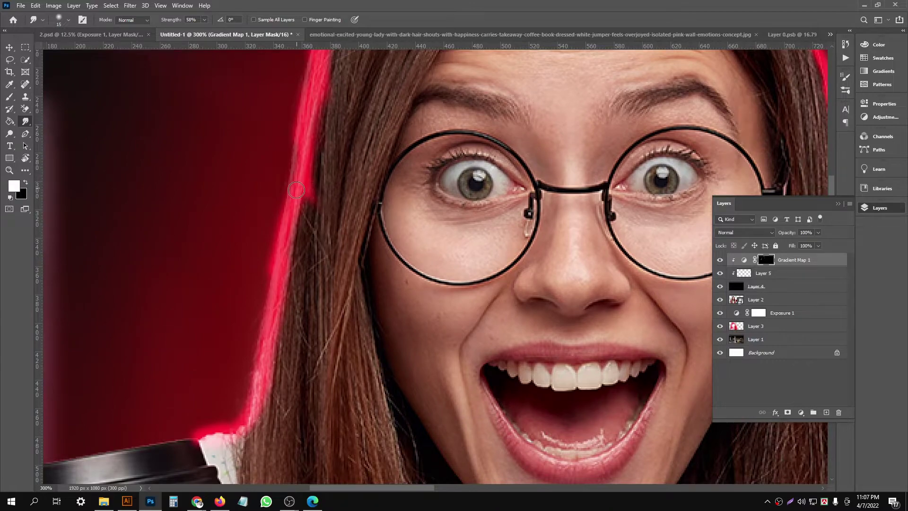
# - Smudge the pink glow along the cup lid edge
pyautogui.scroll(-2, 298, 211)
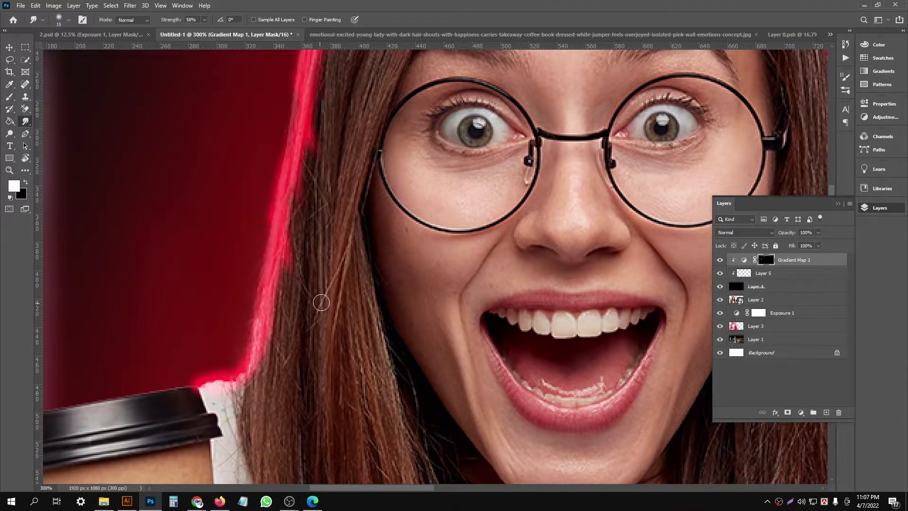
pyautogui.scroll(-2, 321, 302)
pyautogui.scroll(-2, 287, 244)
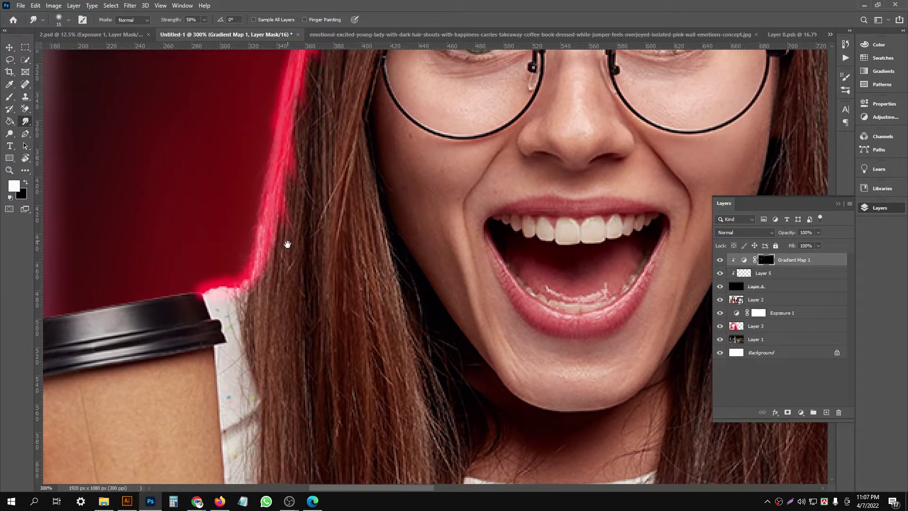
pyautogui.scroll(-1, 278, 286)
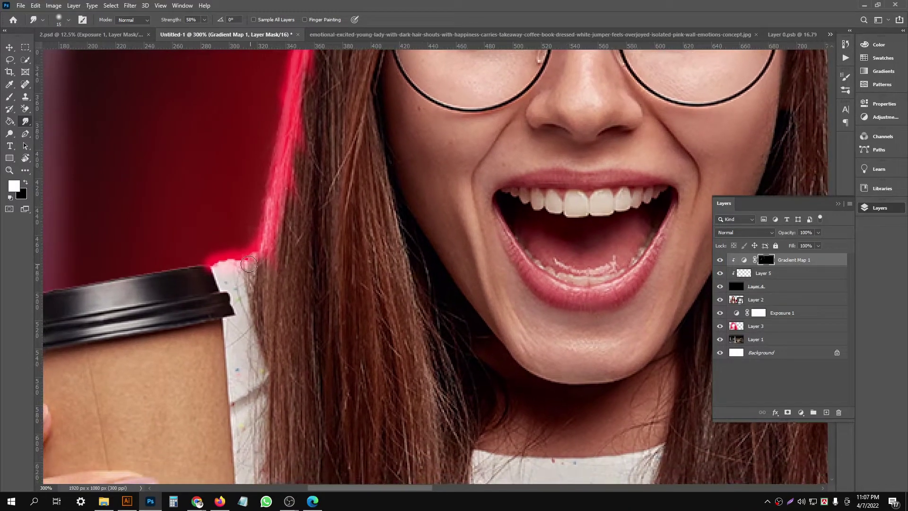
pyautogui.moveTo(199, 263); pyautogui.dragTo(93, 279)
pyautogui.moveTo(219, 262); pyautogui.dragTo(56, 270)
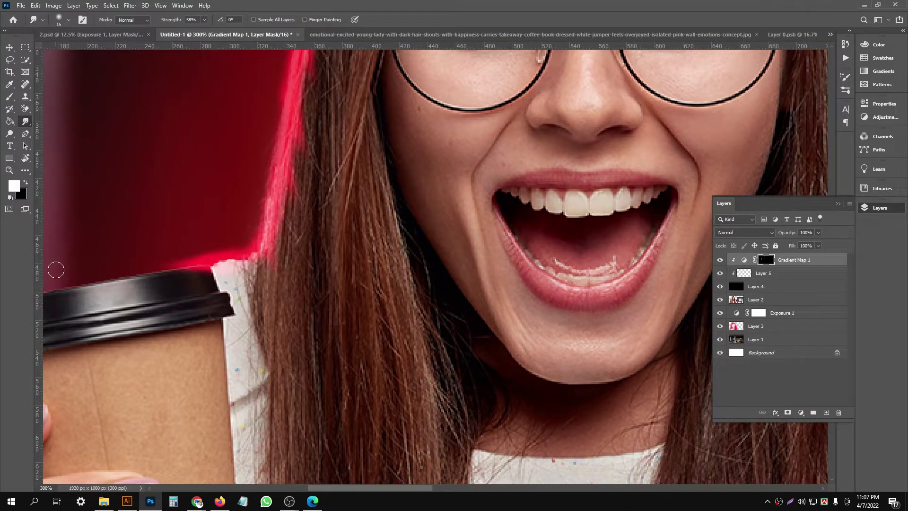
pyautogui.scroll(2, 269, 258)
pyautogui.scroll(1, 270, 258)
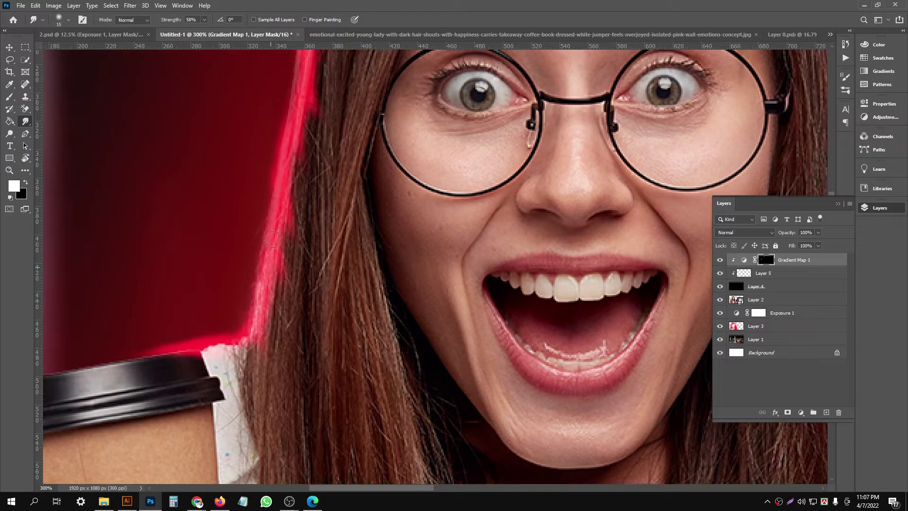
# - Smudge the red rim along the top and right edge of the hair
pyautogui.moveTo(306, 94); pyautogui.dragTo(262, 281)
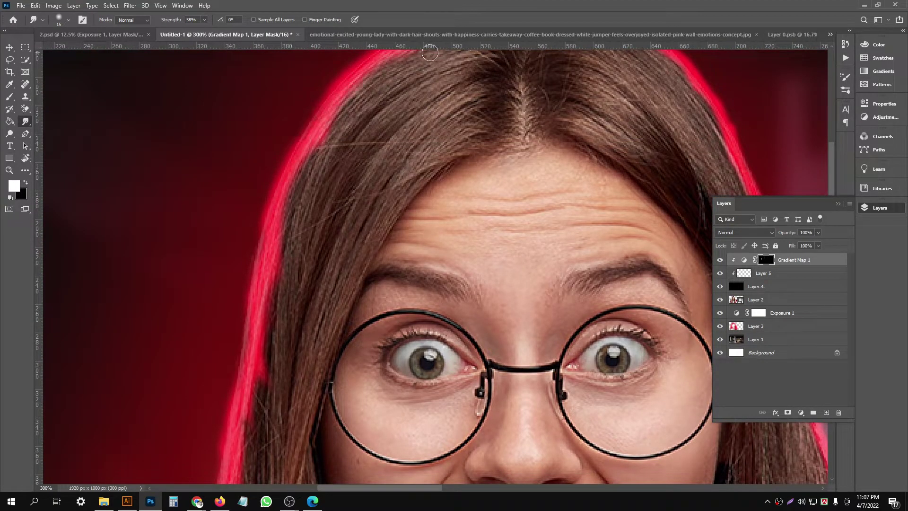
pyautogui.moveTo(430, 52)
pyautogui.mouseDown()
pyautogui.moveTo(476, 191)
pyautogui.moveTo(372, 202)
pyautogui.mouseUp()
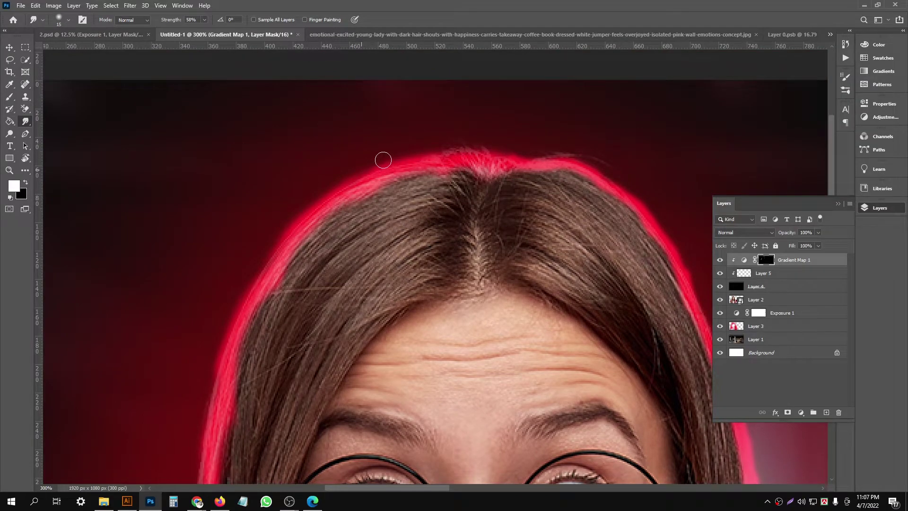
pyautogui.moveTo(533, 155)
pyautogui.mouseDown()
pyautogui.moveTo(522, 203)
pyautogui.moveTo(446, 323)
pyautogui.mouseUp()
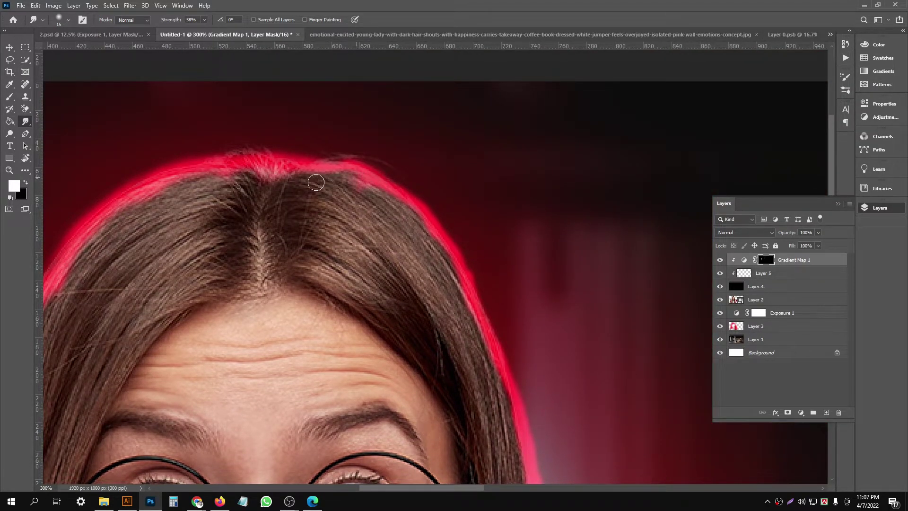
pyautogui.moveTo(414, 217); pyautogui.dragTo(330, 209)
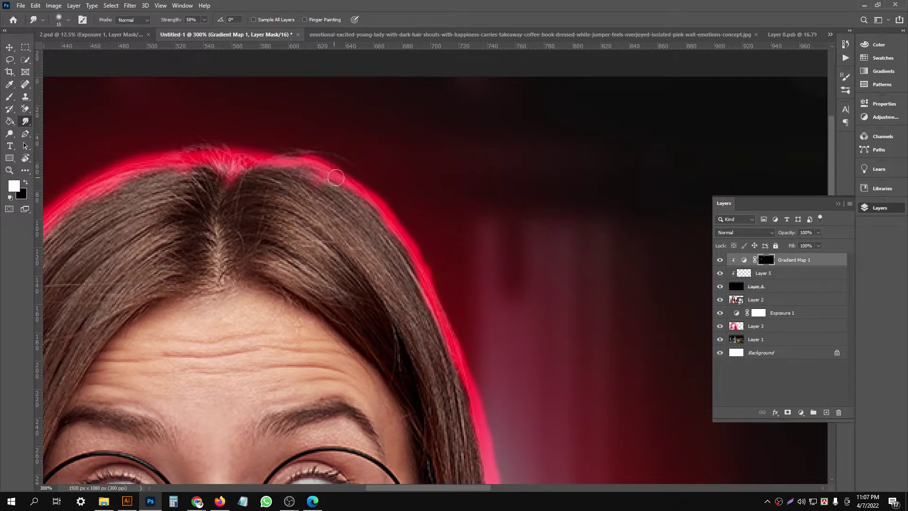
pyautogui.moveTo(336, 177)
pyautogui.mouseDown()
pyautogui.moveTo(336, 210)
pyautogui.moveTo(260, 168)
pyautogui.mouseUp()
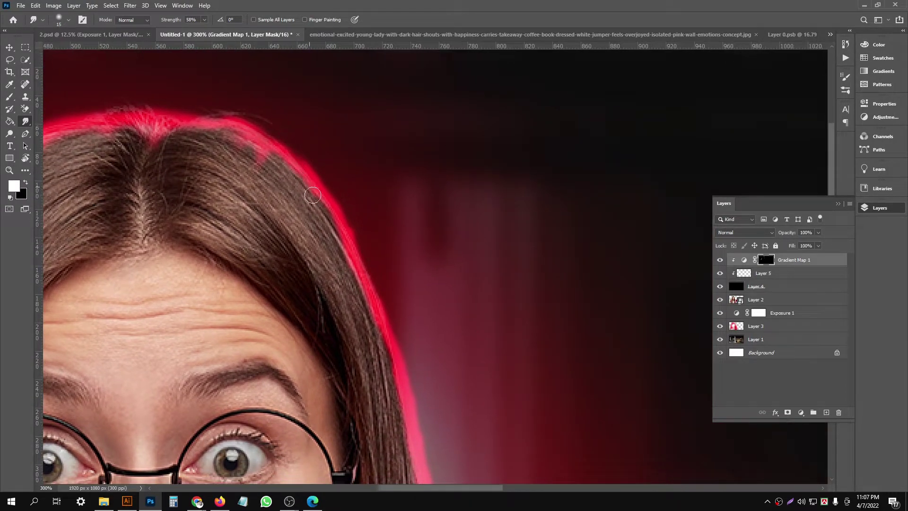
pyautogui.moveTo(312, 195)
pyautogui.mouseDown()
pyautogui.moveTo(320, 218)
pyautogui.moveTo(286, 169)
pyautogui.moveTo(345, 307)
pyautogui.moveTo(311, 211)
pyautogui.mouseUp()
pyautogui.moveTo(319, 178); pyautogui.dragTo(339, 335)
# - Smudge the red rim along the sweater shoulder near the book
pyautogui.moveTo(339, 275); pyautogui.dragTo(333, 223)
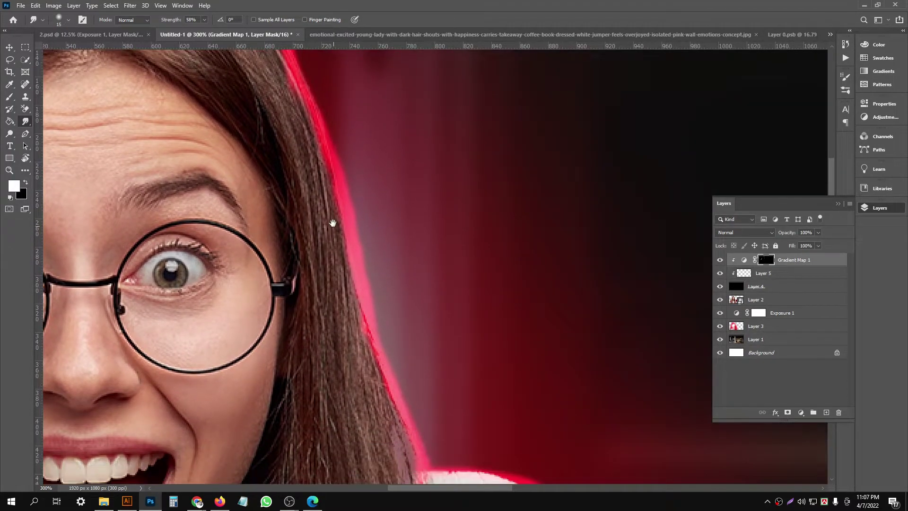
pyautogui.moveTo(345, 344); pyautogui.dragTo(336, 254)
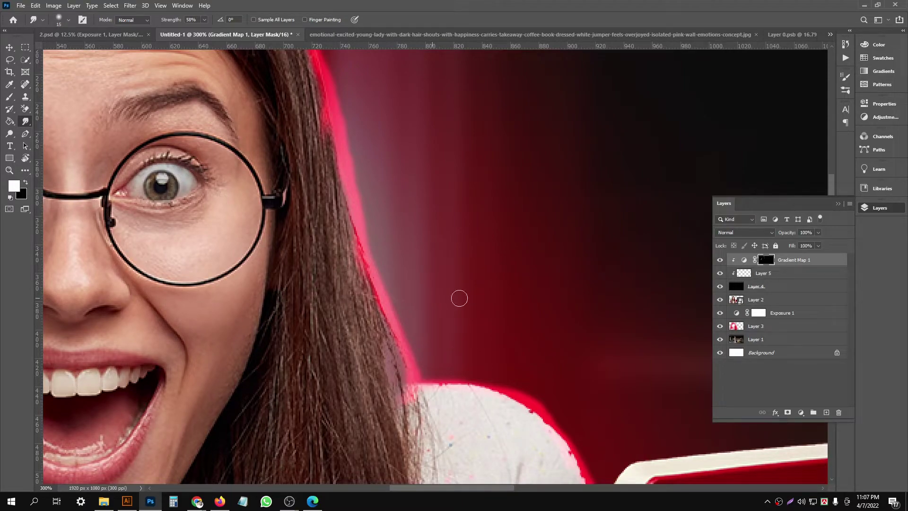
pyautogui.moveTo(410, 402); pyautogui.dragTo(372, 305)
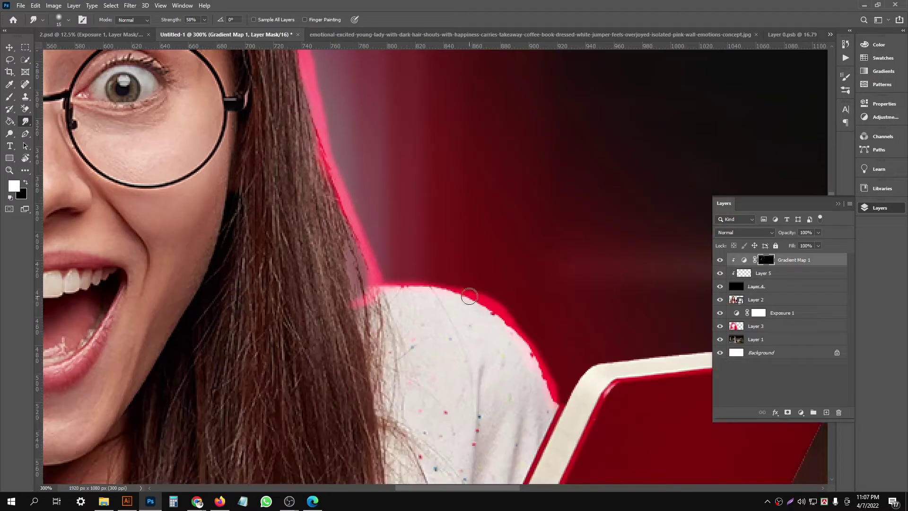
pyautogui.moveTo(511, 326); pyautogui.dragTo(511, 413)
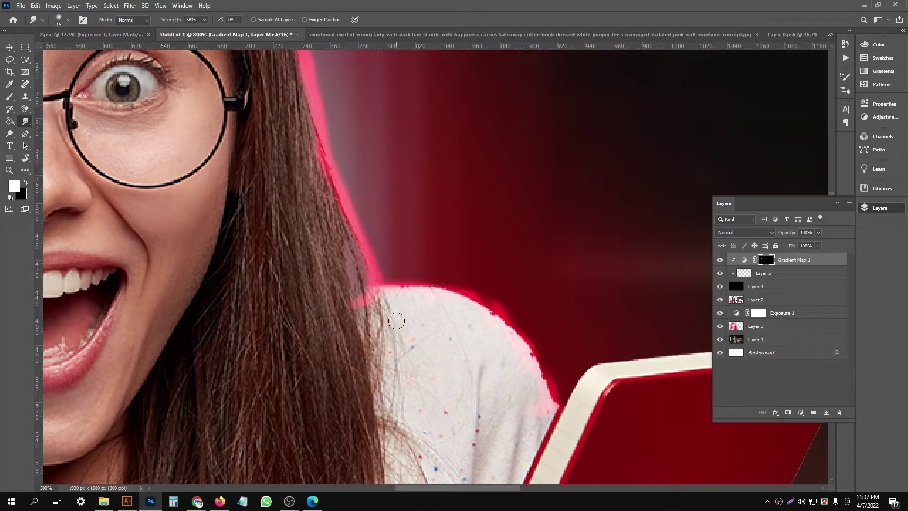
pyautogui.scroll(-2, 286, 198)
pyautogui.scroll(-2, 302, 179)
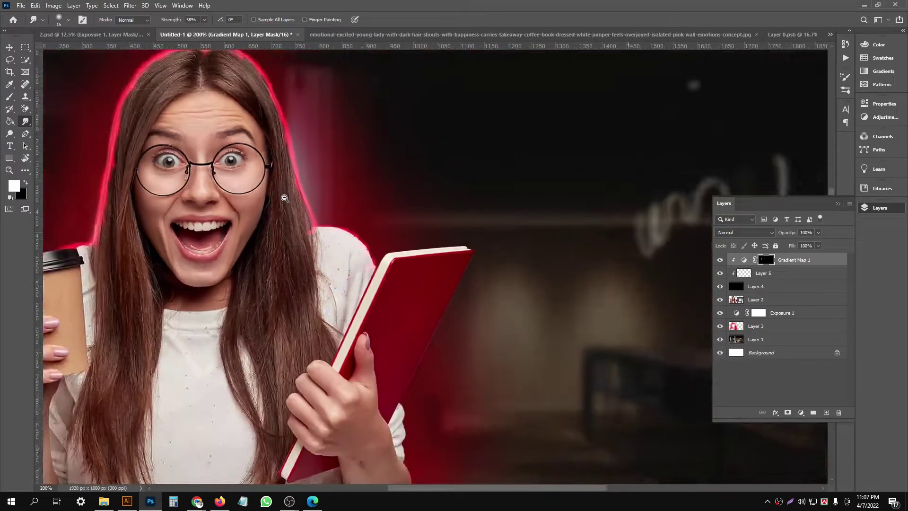
pyautogui.scroll(-1, 319, 164)
# - Switch Gradient Map 1 to Hard Light and zoom in to check the brighter hair glow
pyautogui.click(745, 233)
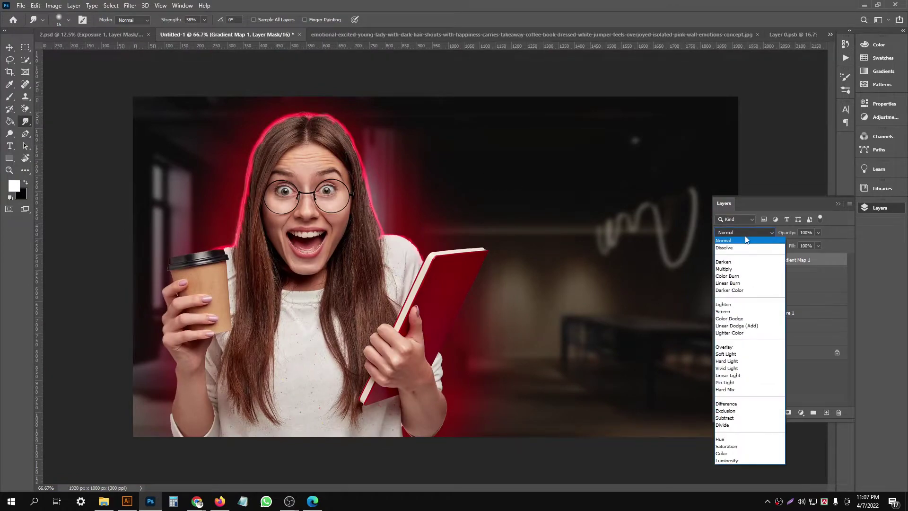
pyautogui.press('Down')
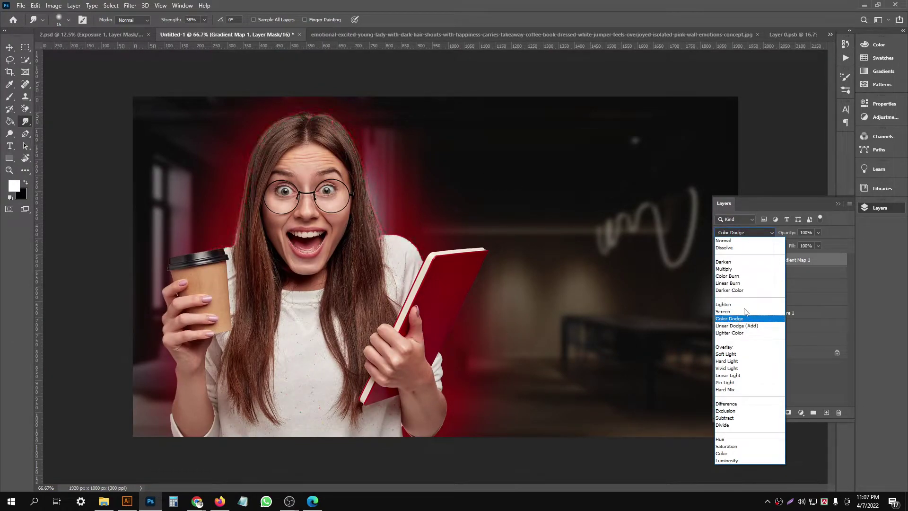
pyautogui.press('Down')
pyautogui.press('Down')
pyautogui.press('Down')
pyautogui.press('Down')
pyautogui.press('Down')
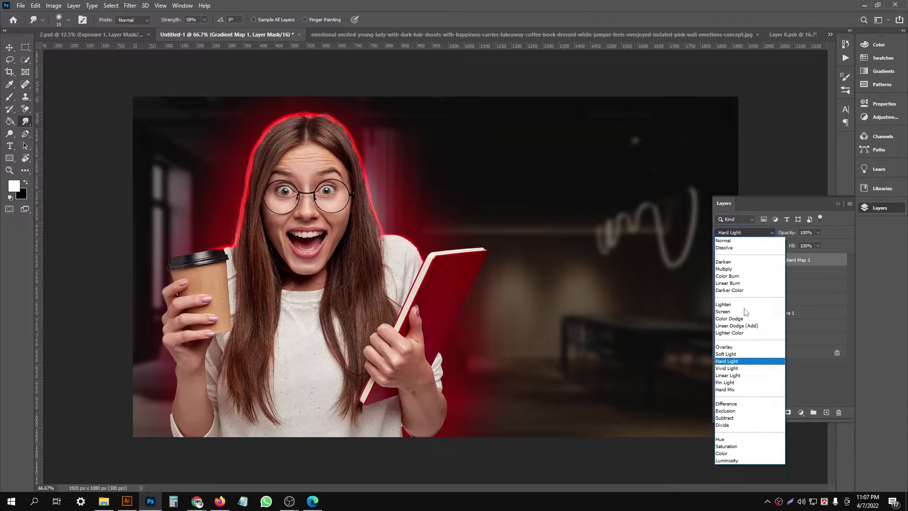
pyautogui.press('Return')
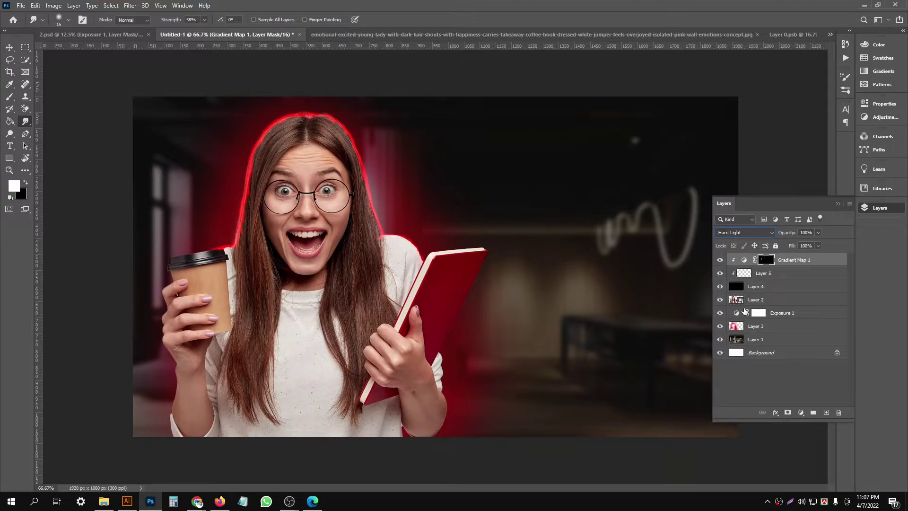
pyautogui.keyDown('ctrl'); pyautogui.click(294, 123); pyautogui.keyUp('ctrl')
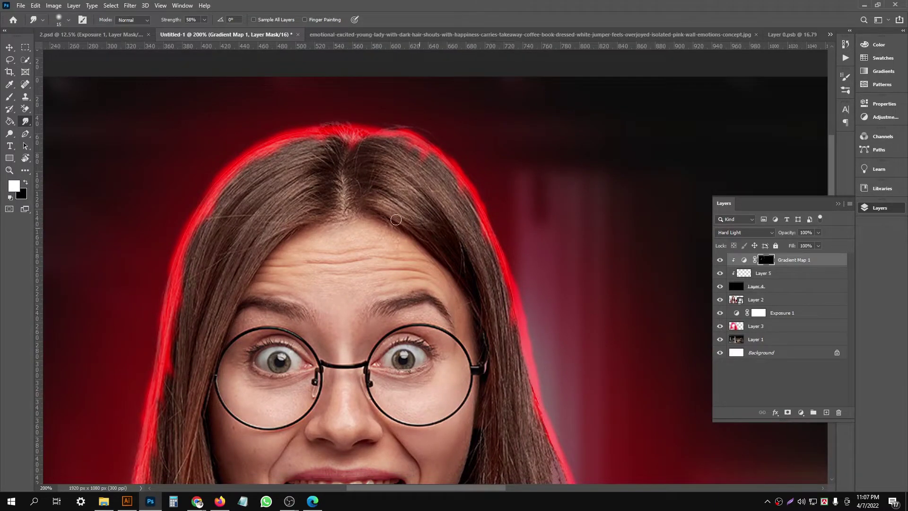
pyautogui.scroll(-3, 396, 219)
pyautogui.scroll(-2, 378, 189)
pyautogui.scroll(-1, 368, 171)
pyautogui.scroll(3, 352, 149)
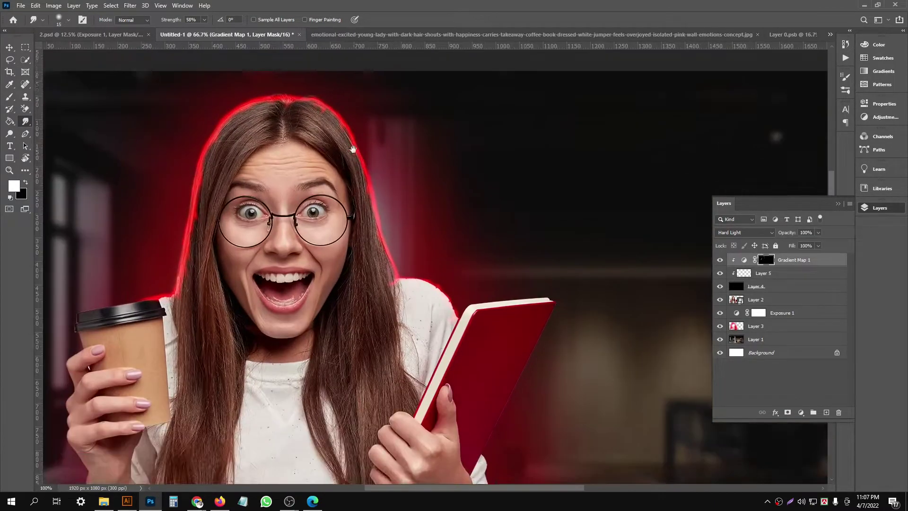
pyautogui.scroll(1, 360, 180)
pyautogui.scroll(2, 361, 187)
pyautogui.scroll(1, 361, 188)
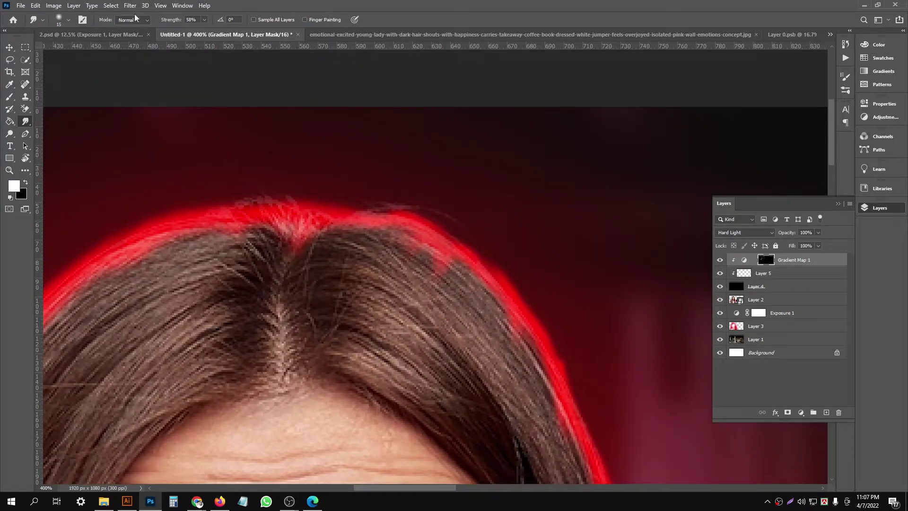
# - Lower the Smudge strength and smooth the red fringe at the hair parting and hair
pyautogui.click(206, 23)
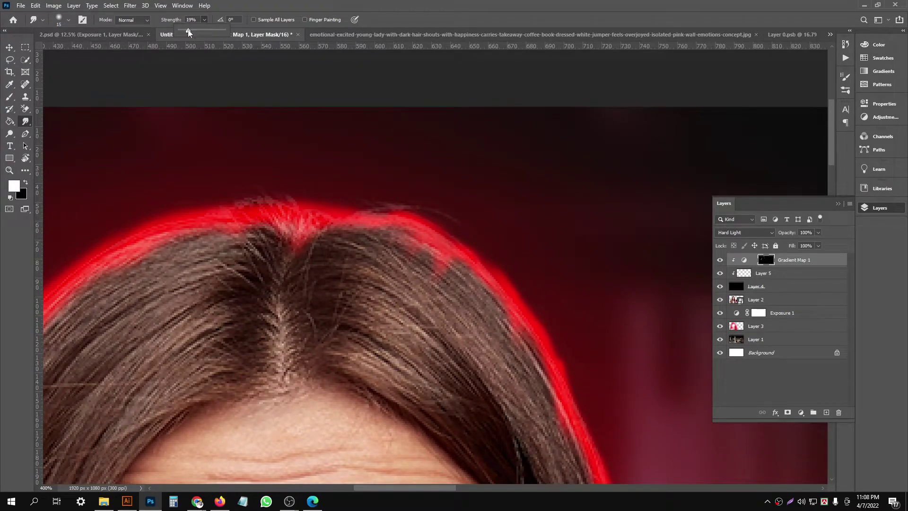
pyautogui.click(296, 243)
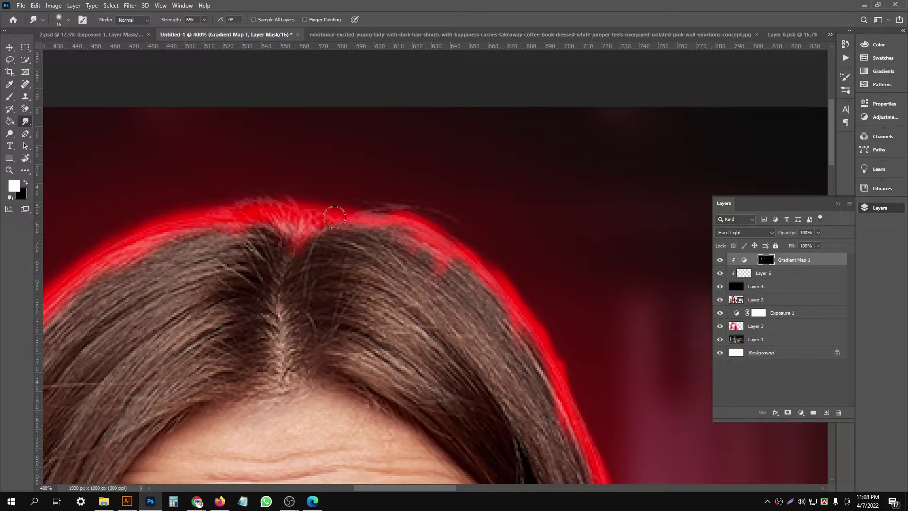
pyautogui.moveTo(261, 215); pyautogui.dragTo(303, 208)
pyautogui.moveTo(392, 225)
pyautogui.mouseDown()
pyautogui.moveTo(488, 275)
pyautogui.moveTo(445, 268)
pyautogui.moveTo(377, 154)
pyautogui.moveTo(398, 259)
pyautogui.mouseUp()
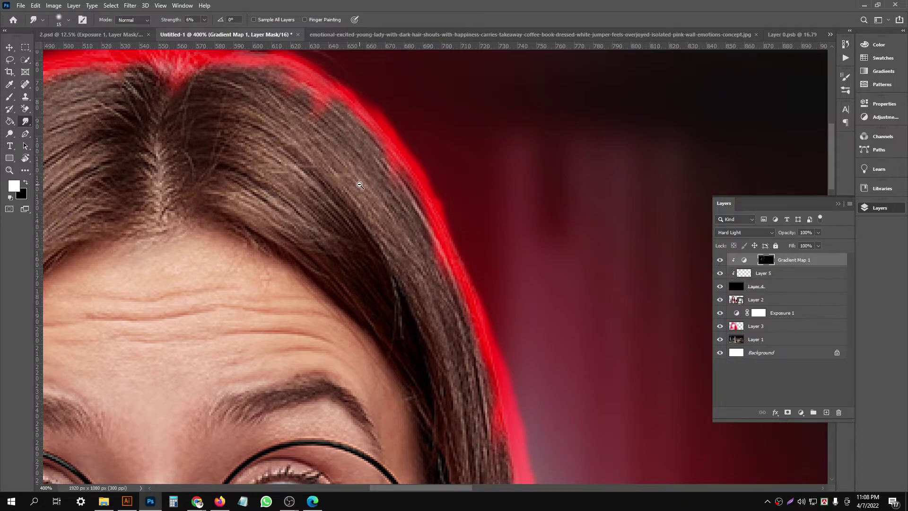
# - Fit the whole composite on screen and make Layer 2, the woman, active
pyautogui.scroll(-3, 398, 260)
pyautogui.scroll(-2, 407, 241)
pyautogui.scroll(1, 411, 233)
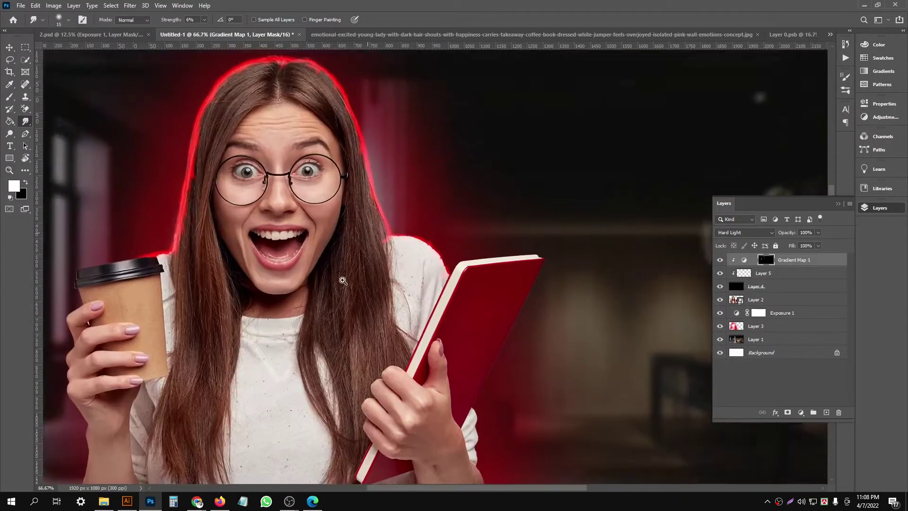
pyautogui.scroll(-5, 412, 233)
pyautogui.hscroll(3, 446, 300)
pyautogui.scroll(-2, 215, 206)
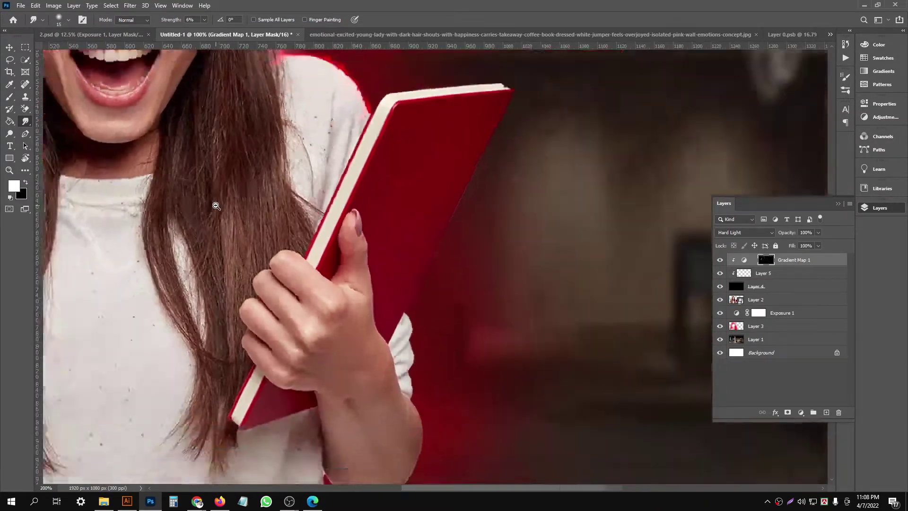
pyautogui.press('x')
pyautogui.click(773, 303)
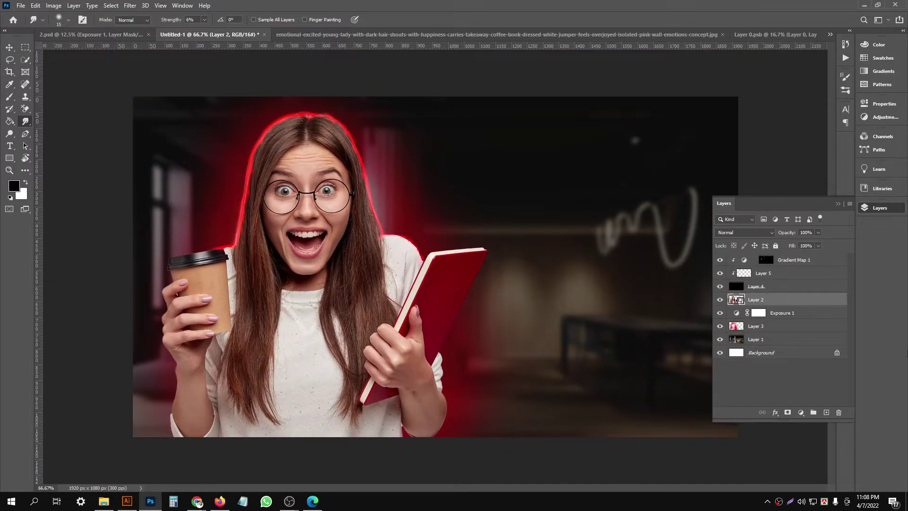
# - Camera Raw the woman: warmer, brighter exposure, darker shadows, lifted blacks, lower dehaze, then zoom in
pyautogui.click(131, 6)
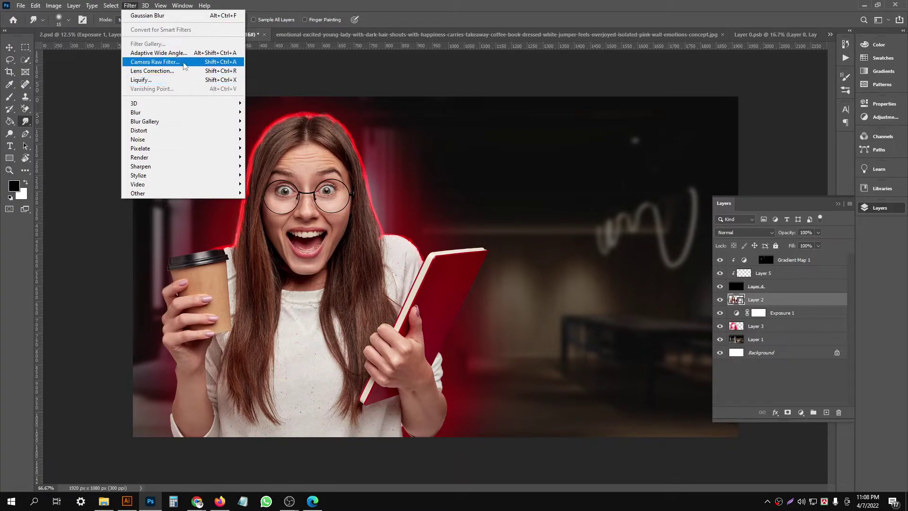
pyautogui.click(184, 65)
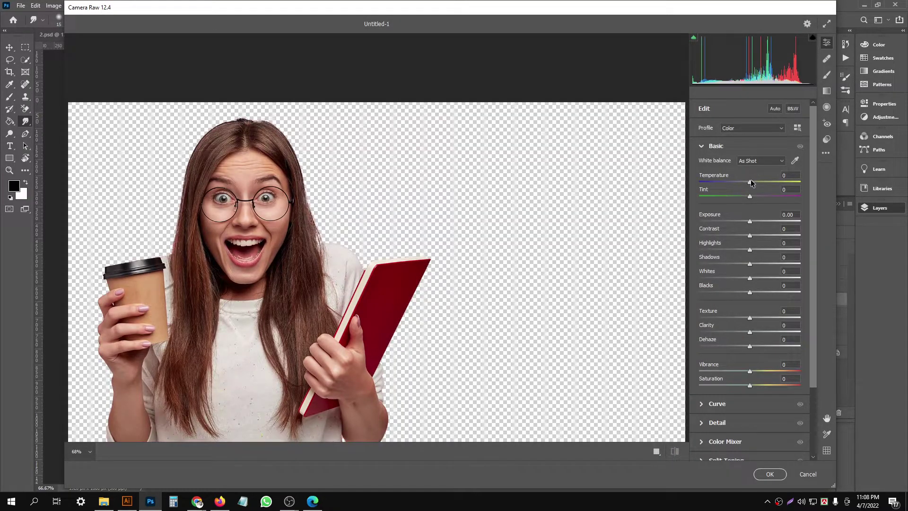
pyautogui.moveTo(752, 184); pyautogui.dragTo(753, 186)
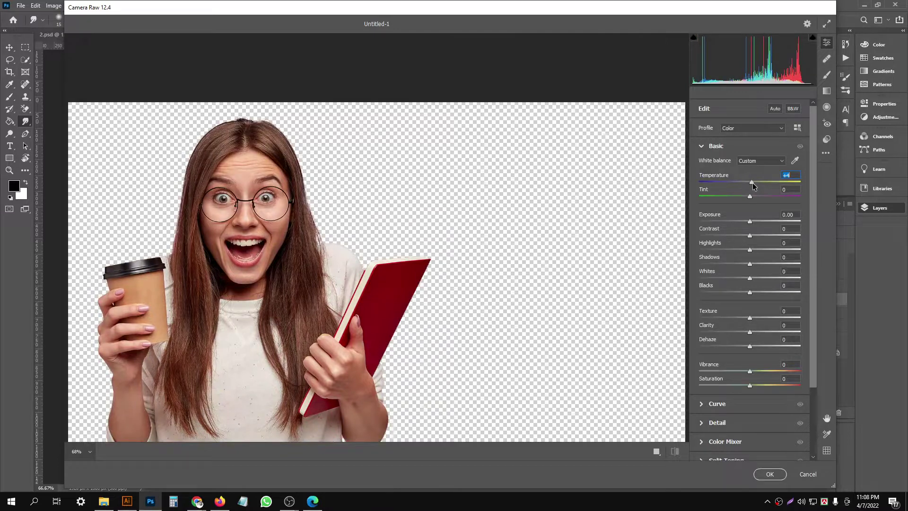
pyautogui.moveTo(750, 222); pyautogui.dragTo(753, 225)
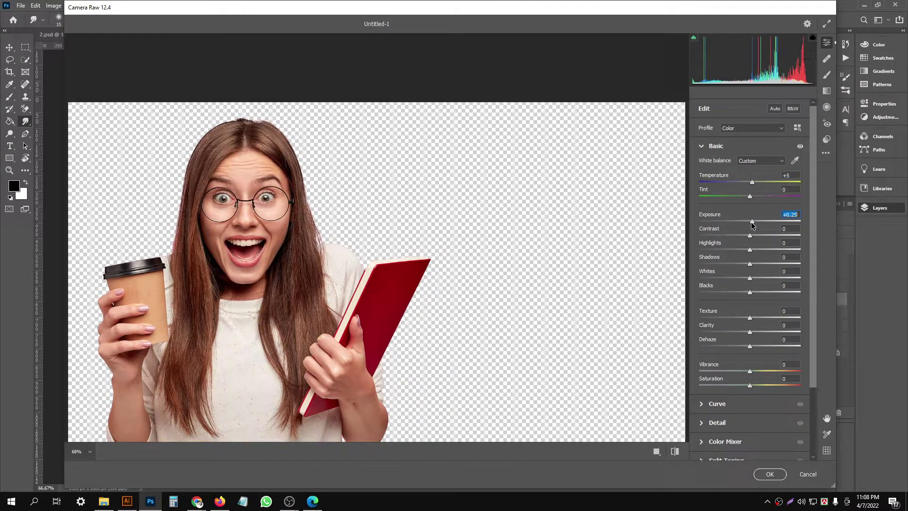
pyautogui.moveTo(750, 263); pyautogui.dragTo(735, 263)
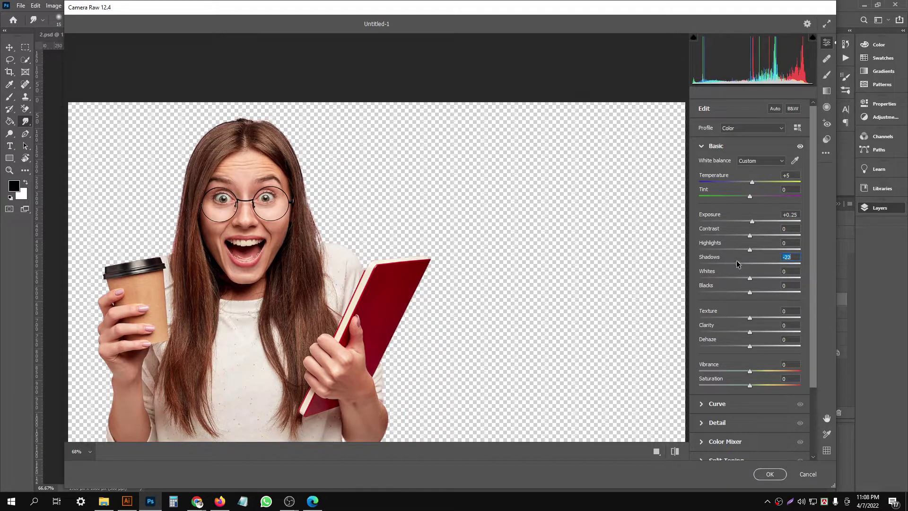
pyautogui.moveTo(756, 294)
pyautogui.mouseDown()
pyautogui.moveTo(762, 297)
pyautogui.moveTo(755, 279)
pyautogui.mouseUp()
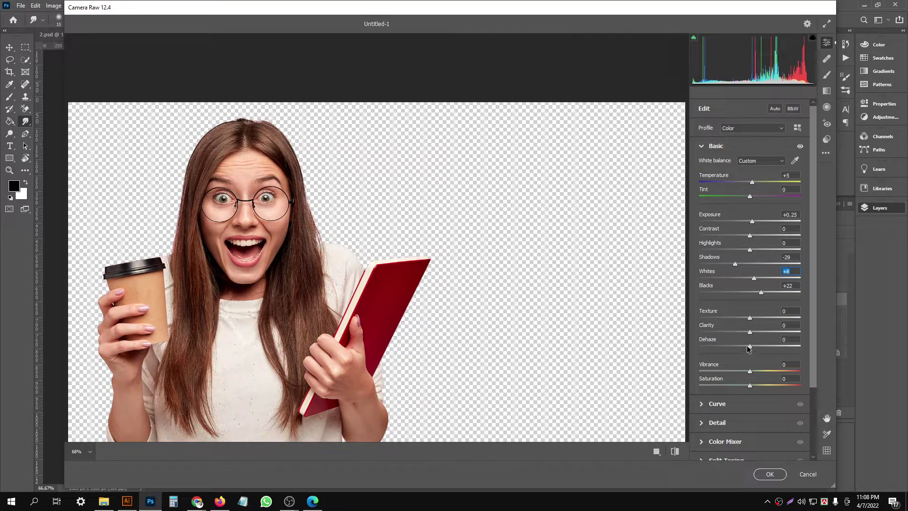
pyautogui.moveTo(744, 346); pyautogui.dragTo(740, 345)
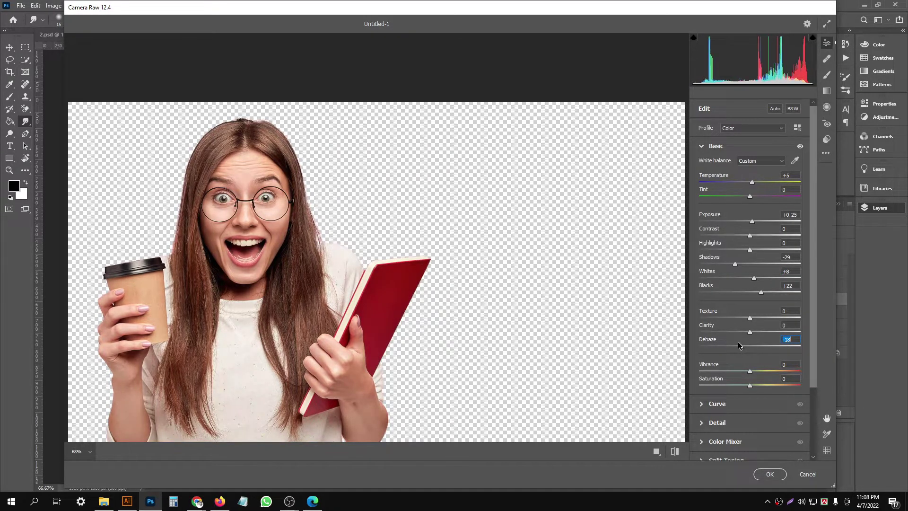
pyautogui.click(760, 478)
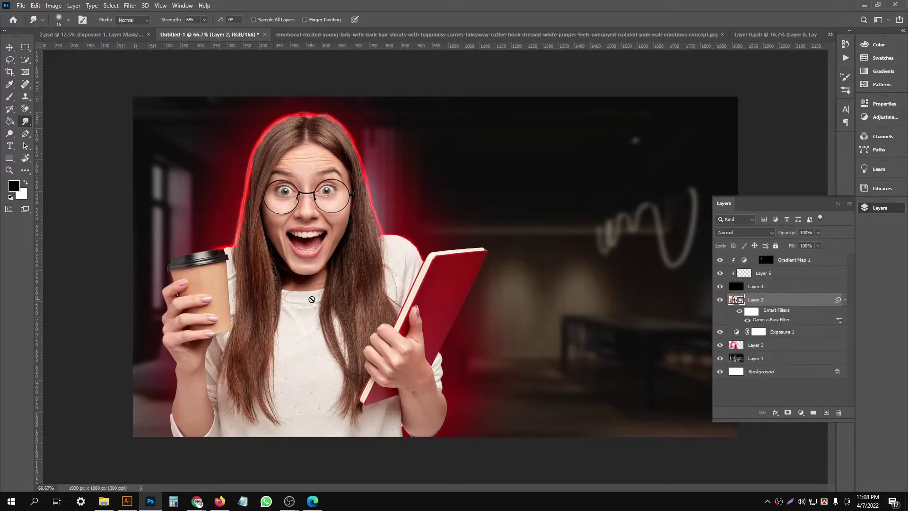
pyautogui.keyDown('ctrl'); pyautogui.click(427, 200); pyautogui.keyUp('ctrl')
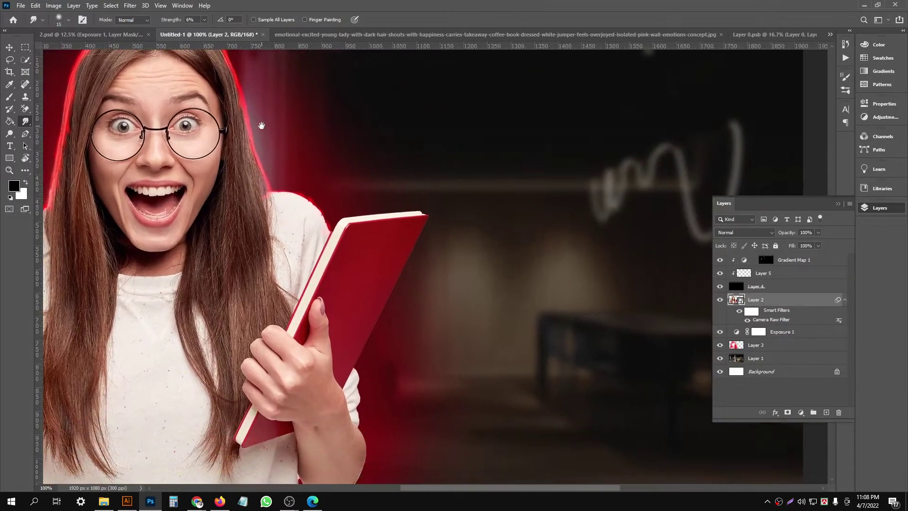
pyautogui.moveTo(501, 228)
pyautogui.mouseDown()
pyautogui.moveTo(441, 195)
pyautogui.moveTo(436, 219)
pyautogui.mouseUp()
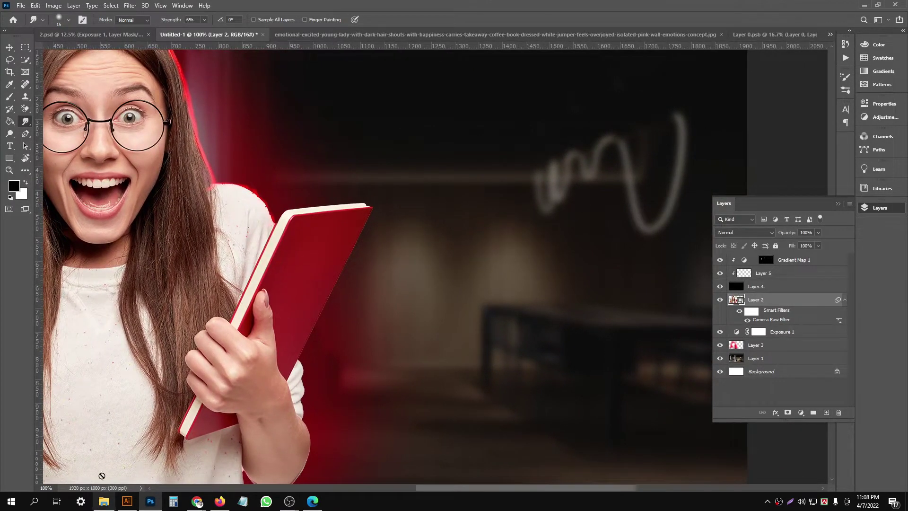
# - Correct 'youtube' to 'YouTube' in the Fiverr search box, then return to Photoshop
pyautogui.click(196, 459)
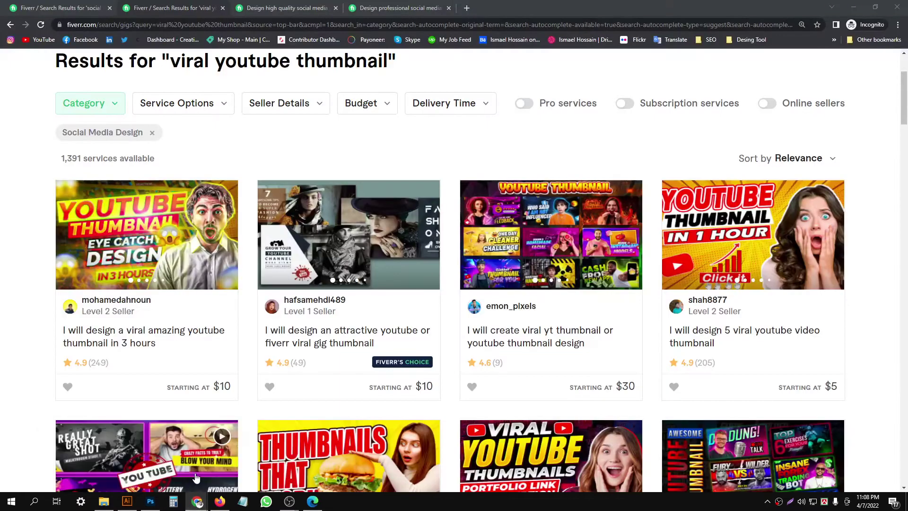
pyautogui.scroll(3, 172, 165)
pyautogui.click(243, 73)
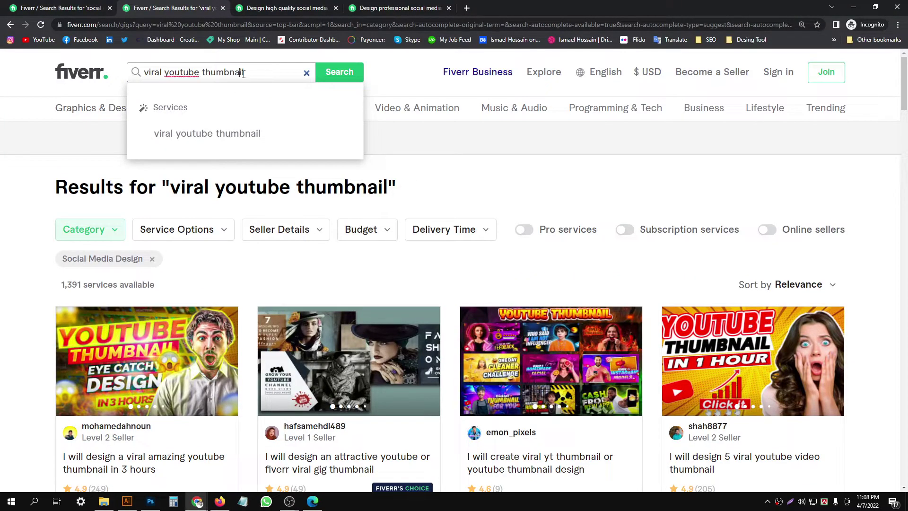
pyautogui.rightClick(194, 72)
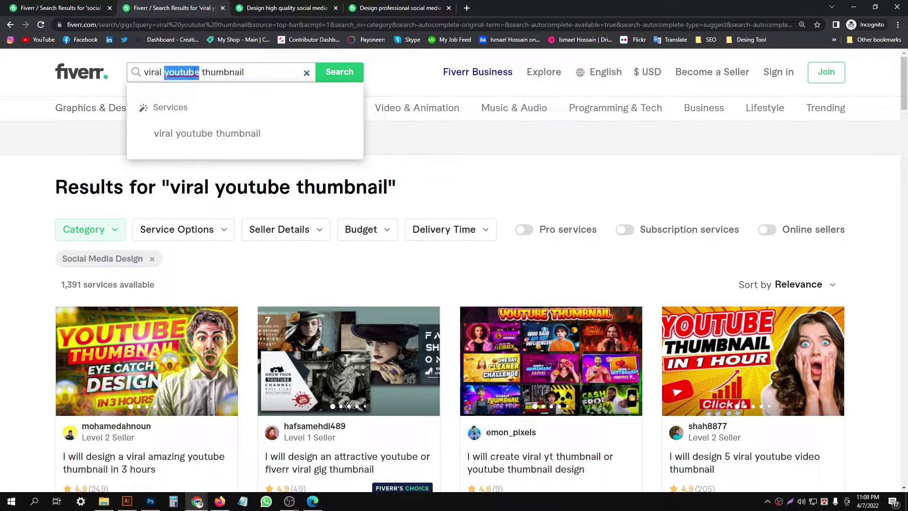
pyautogui.click(223, 80)
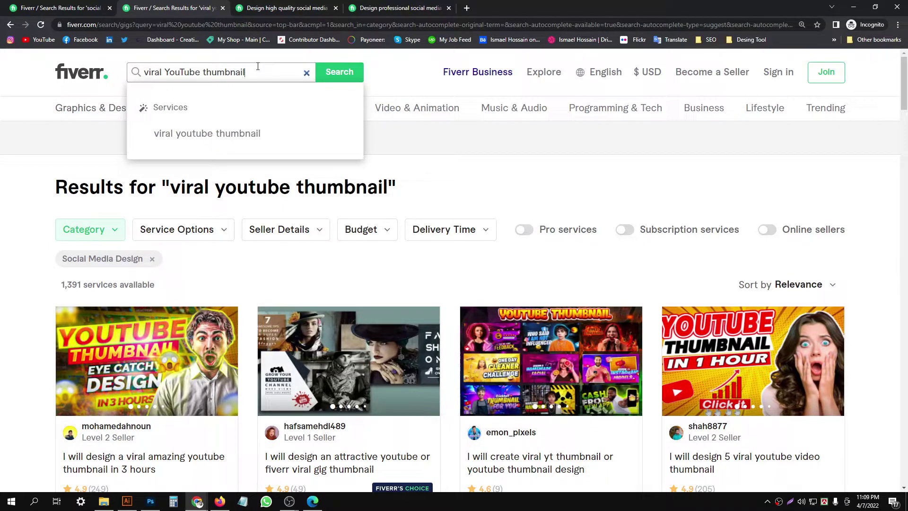
pyautogui.doubleClick(161, 72)
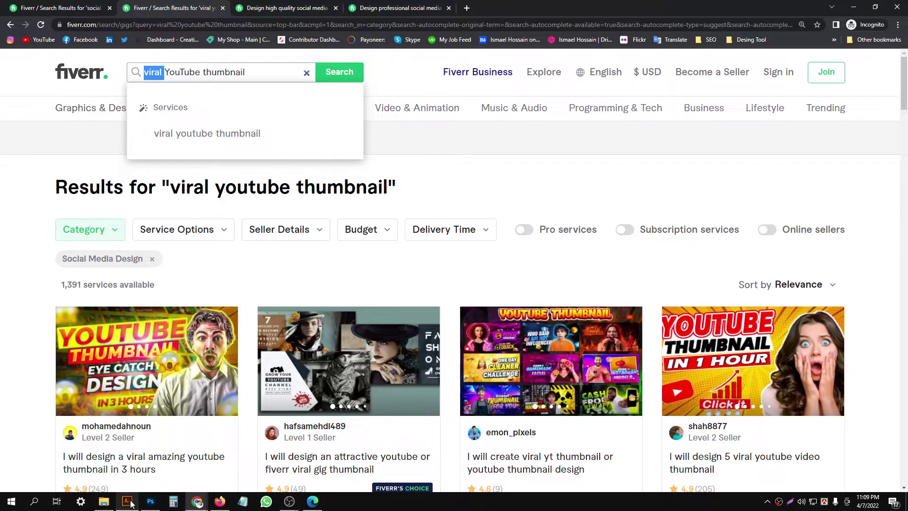
pyautogui.click(151, 501)
pyautogui.scroll(2, 591, 235)
pyautogui.hscroll(2, 590, 235)
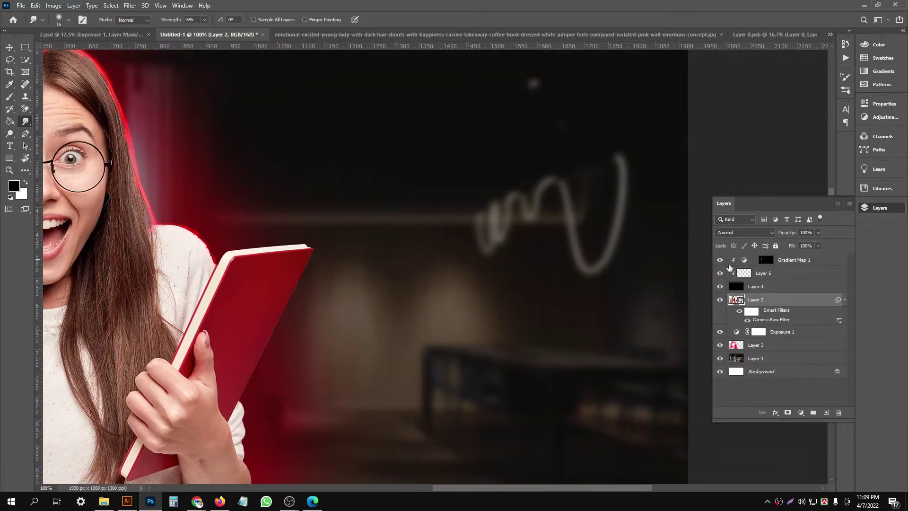
# - Add a new empty layer above Gradient Map 1 and reset colours to black and white
pyautogui.click(808, 262)
pyautogui.press('x')
pyautogui.click(826, 412)
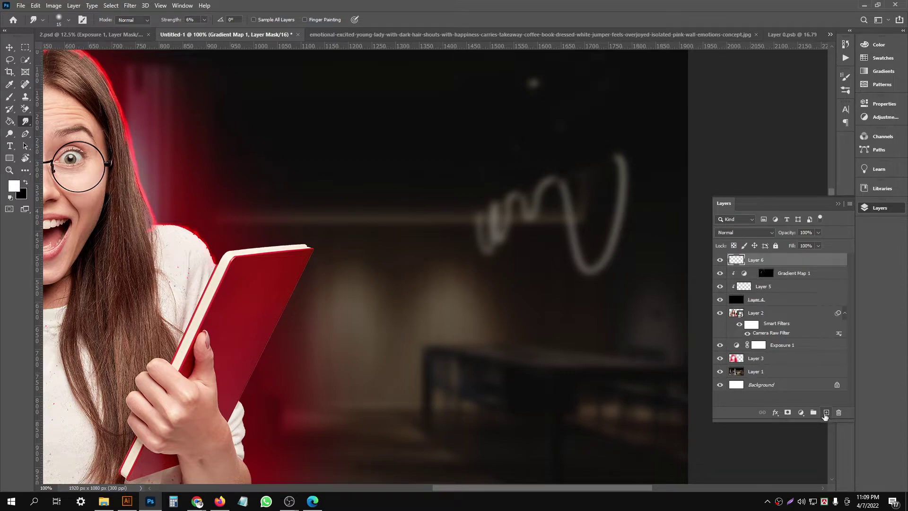
pyautogui.press('x')
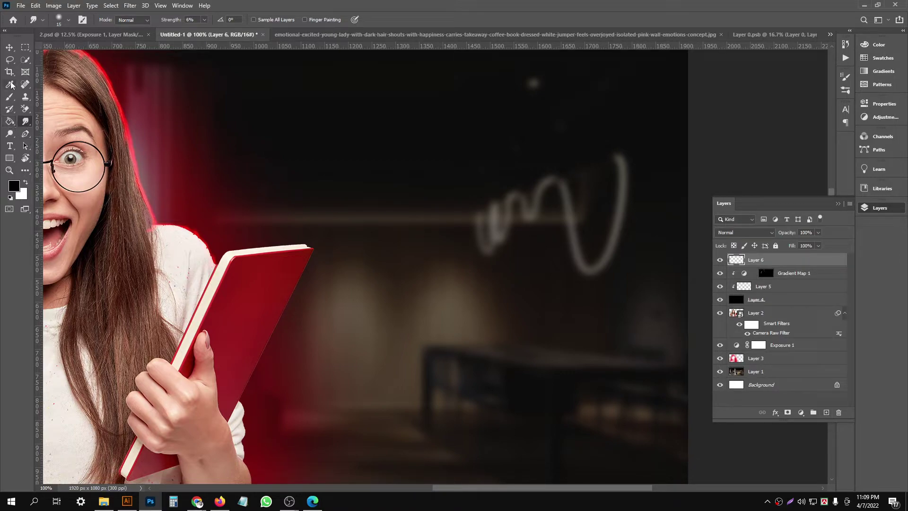
# - Type 'VIRAL' with the Horizontal Type tool in the dark room area
pyautogui.moveTo(10, 147); pyautogui.dragTo(56, 155)
pyautogui.rightClick(9, 148)
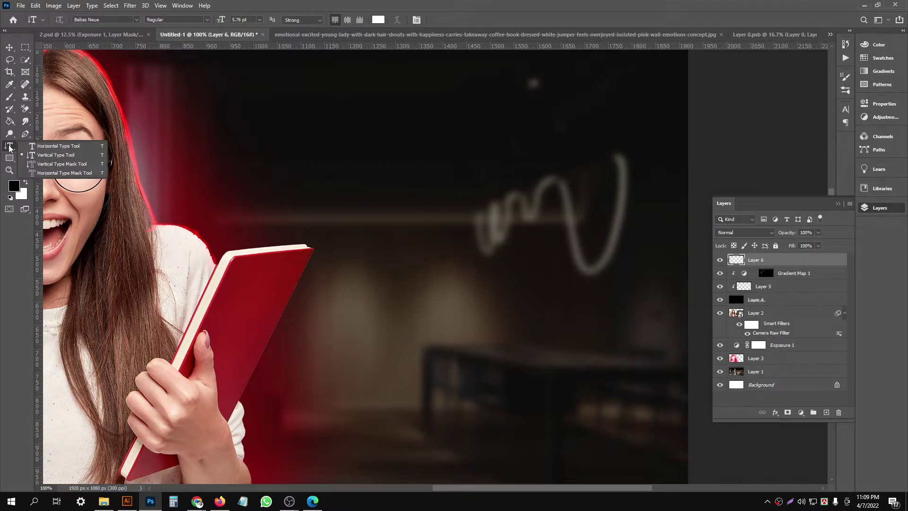
pyautogui.click(54, 146)
pyautogui.click(344, 175)
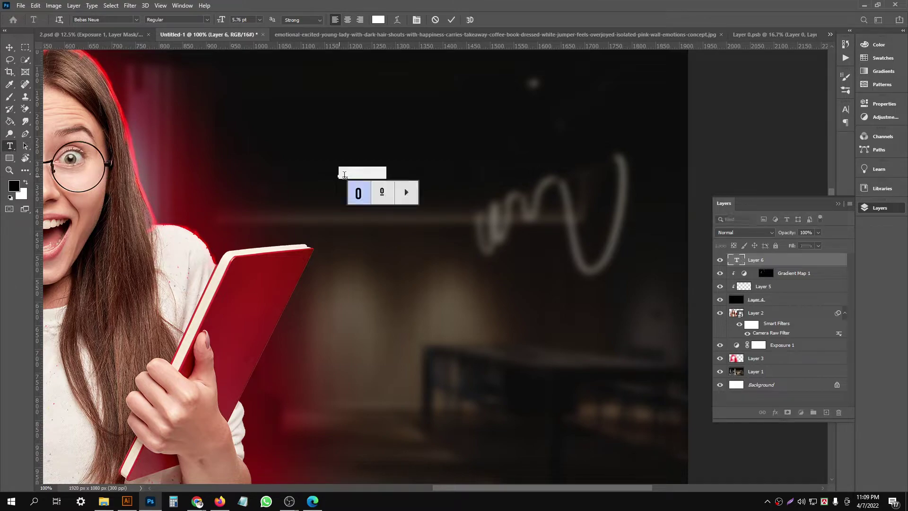
pyautogui.write('VIRAL')
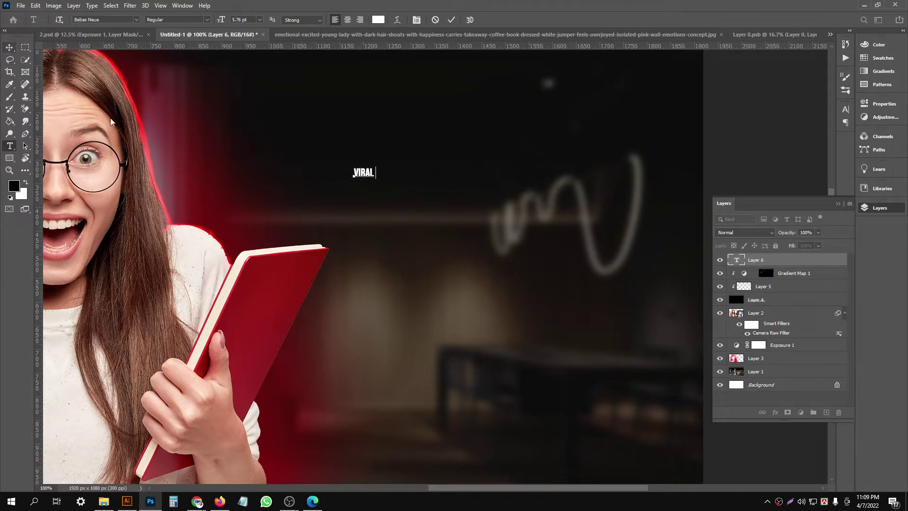
pyautogui.hotkey('ctrl', 't')
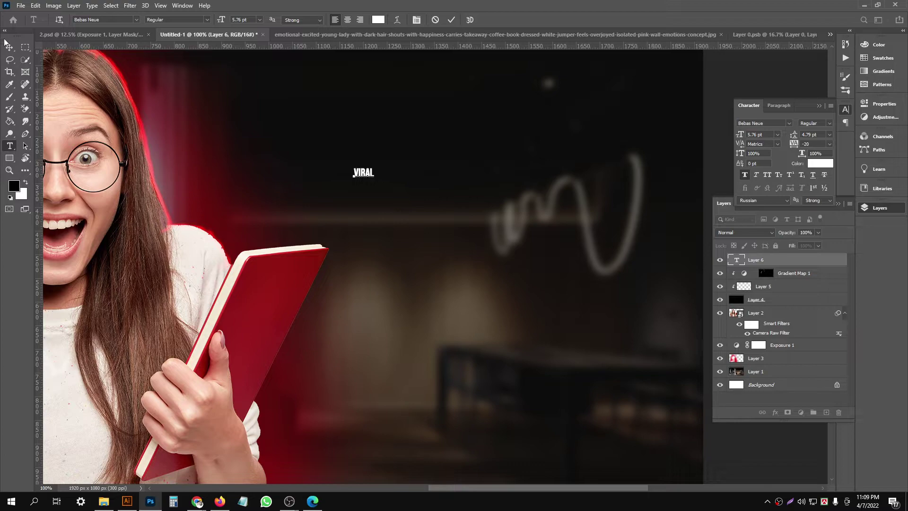
pyautogui.hotkey('ctrl', 'Return')
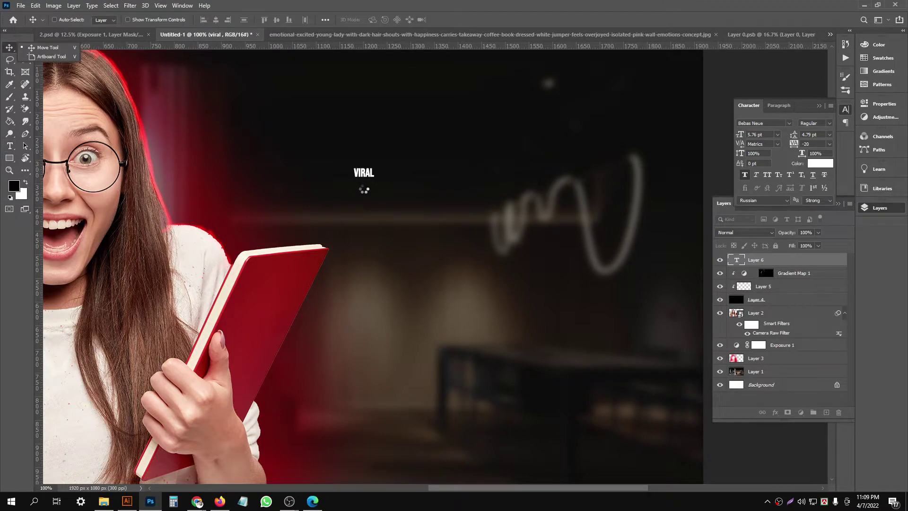
# - Enlarge VIRAL to headline size and move it beside the woman's head
pyautogui.hotkey('ctrl', 't')
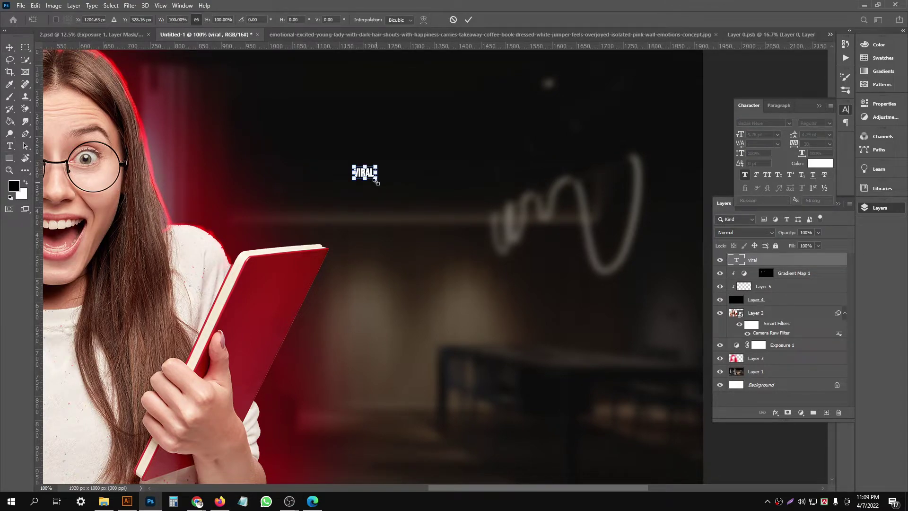
pyautogui.moveTo(399, 194)
pyautogui.mouseDown()
pyautogui.moveTo(495, 236)
pyautogui.moveTo(486, 220)
pyautogui.mouseUp()
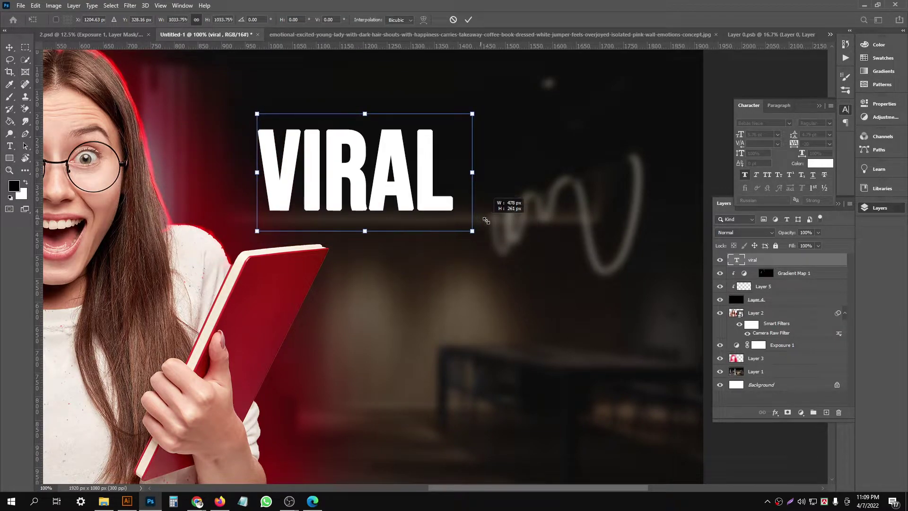
pyautogui.click(469, 23)
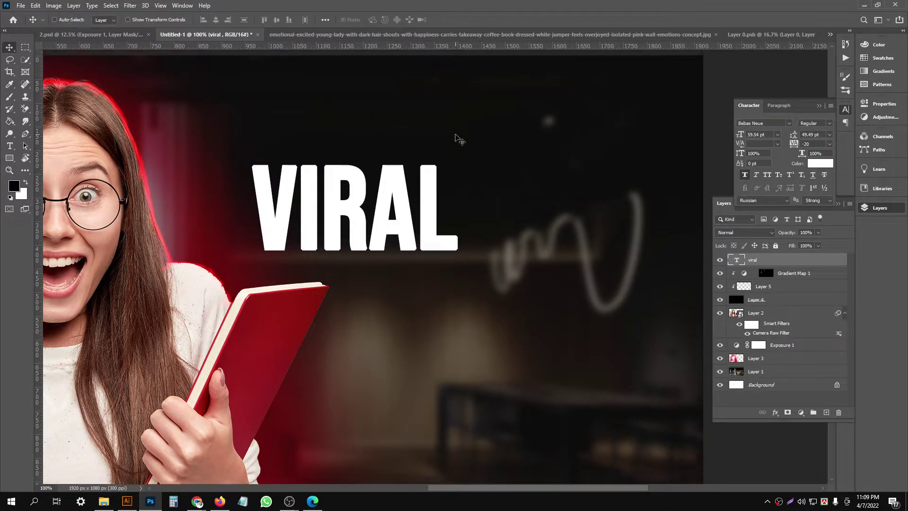
pyautogui.hscroll(2, 456, 138)
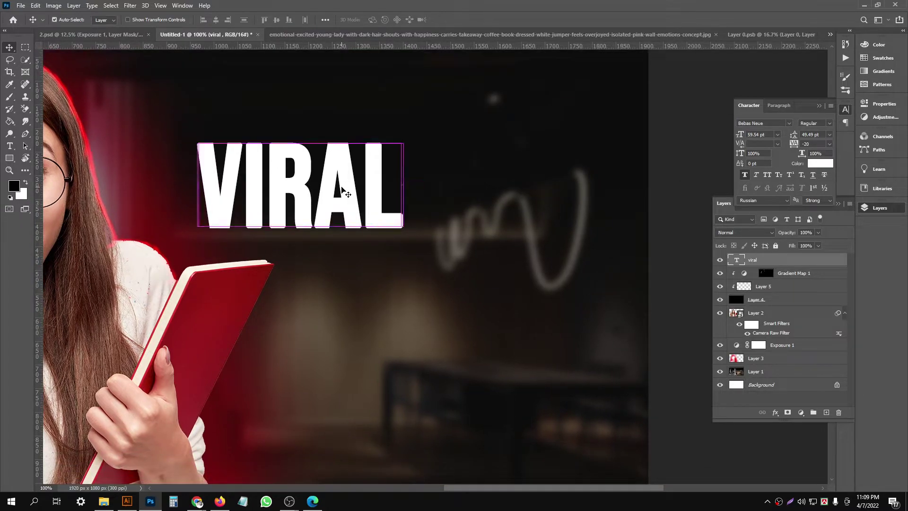
pyautogui.moveTo(345, 191); pyautogui.dragTo(427, 183)
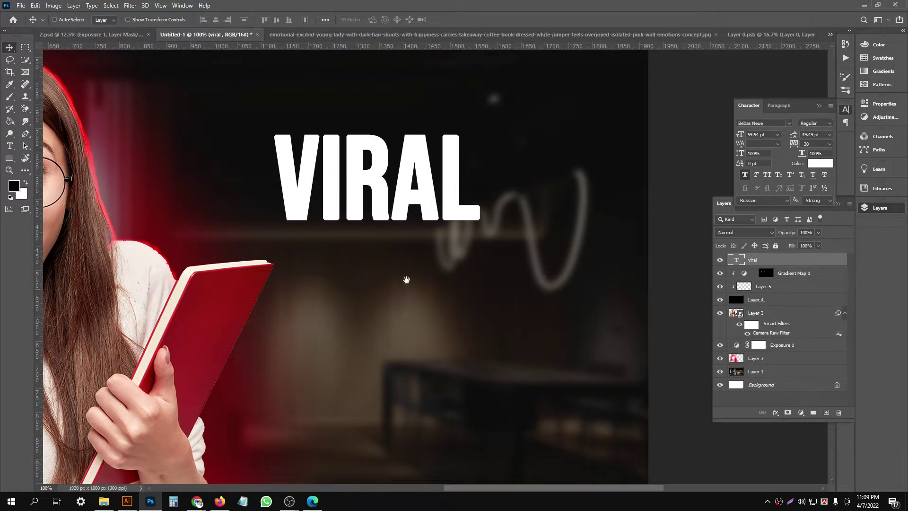
# - Duplicate VIRAL below, shrink the copy slightly and move it up under the first
pyautogui.scroll(-2, 407, 278)
pyautogui.moveTo(417, 127); pyautogui.dragTo(427, 250)
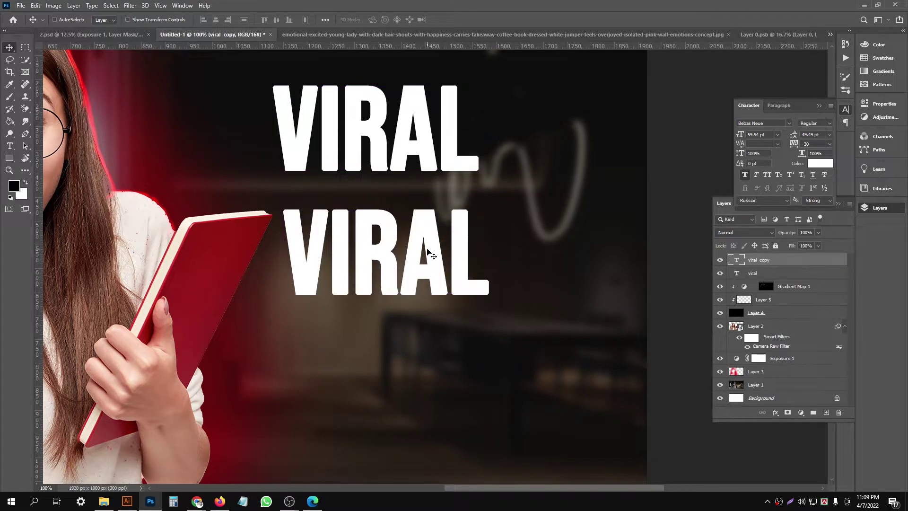
pyautogui.hotkey('ctrl', 't')
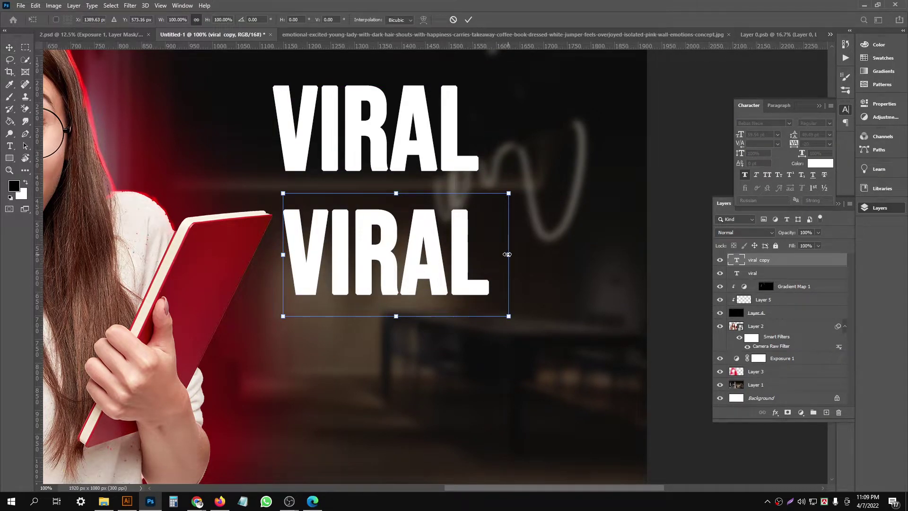
pyautogui.moveTo(507, 254); pyautogui.dragTo(485, 251)
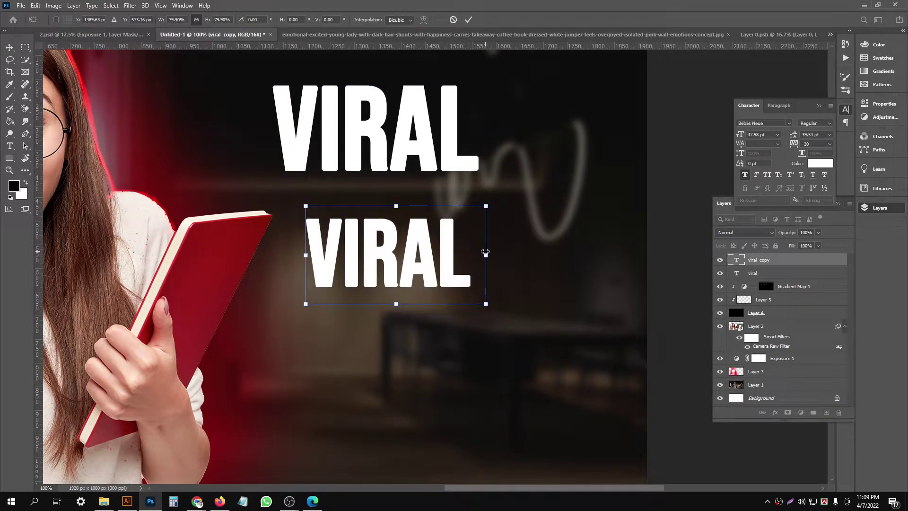
pyautogui.moveTo(443, 252); pyautogui.dragTo(436, 228)
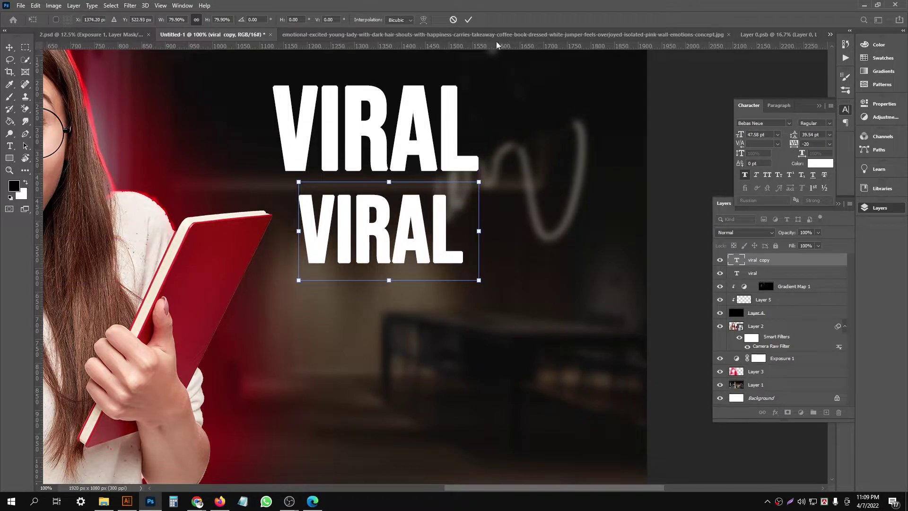
pyautogui.click(469, 20)
pyautogui.moveTo(197, 502)
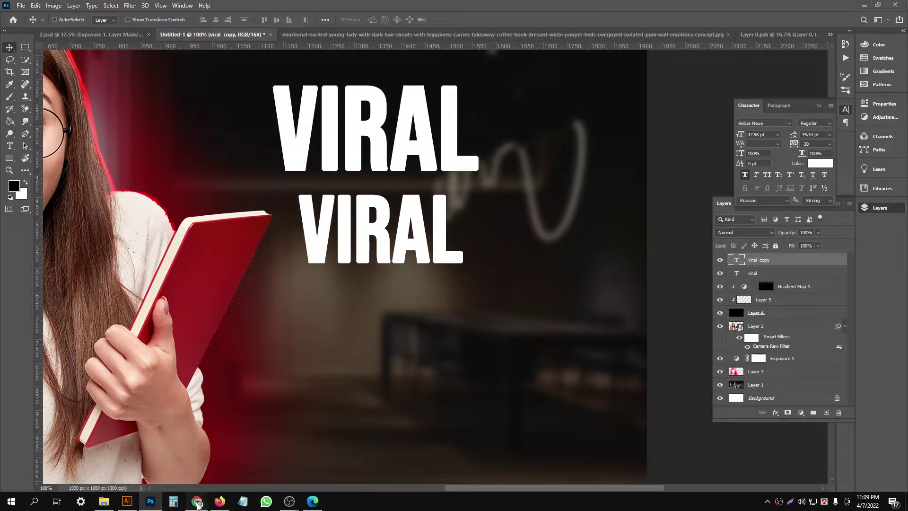
# - Glance at Fiverr, Facebook and the Google Meet call, then return to Photoshop
pyautogui.click(197, 461)
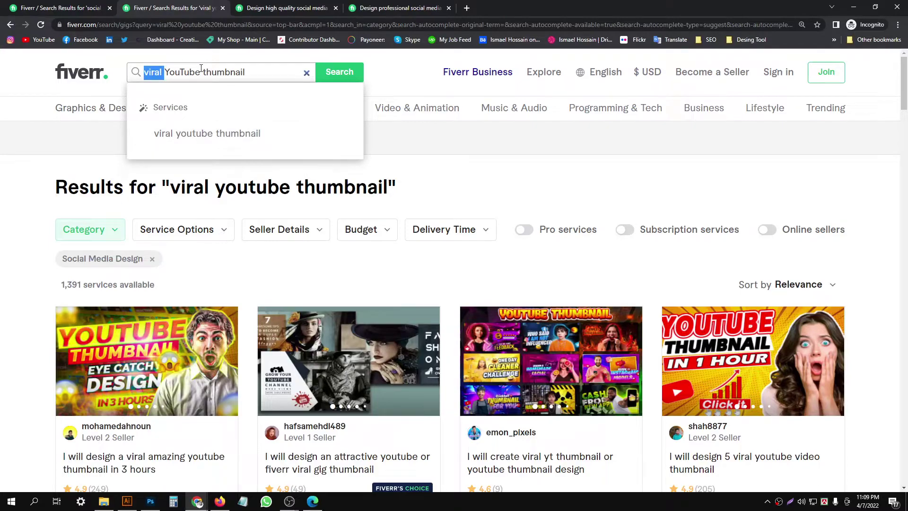
pyautogui.click(90, 454)
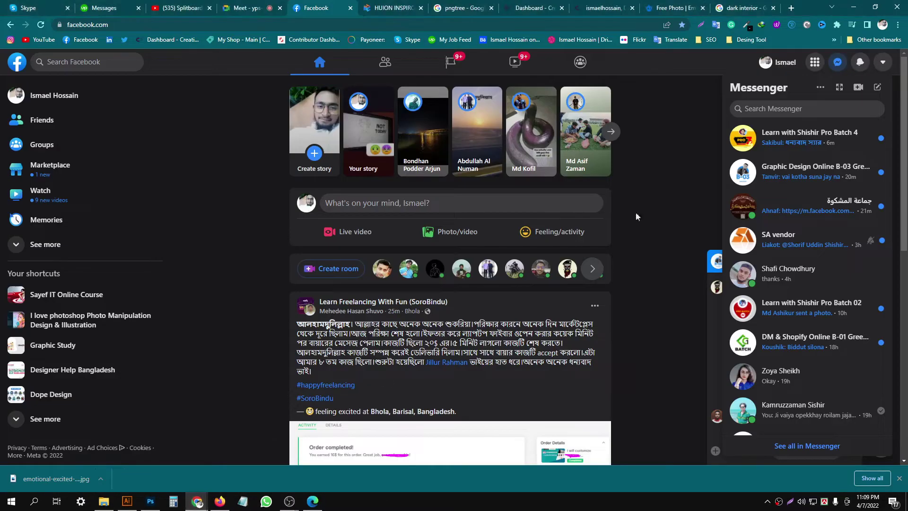
pyautogui.click(250, 8)
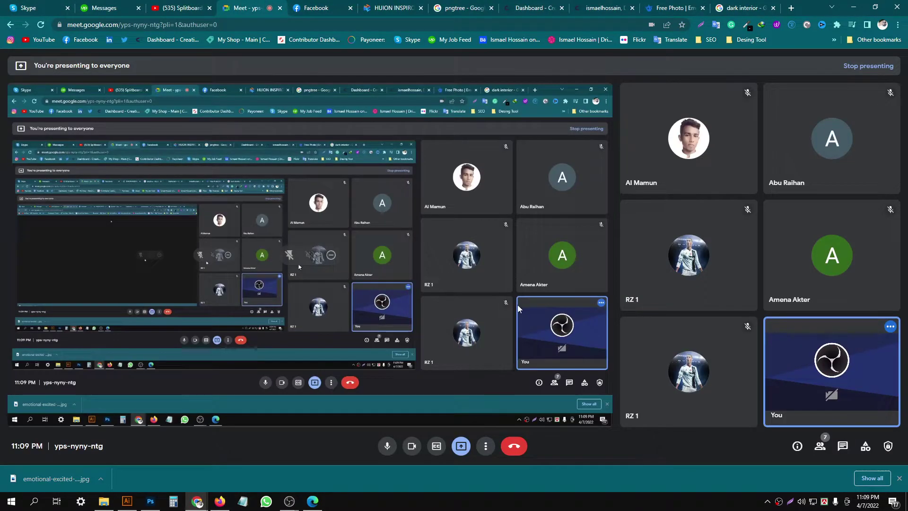
pyautogui.click(156, 503)
pyautogui.scroll(1, 373, 138)
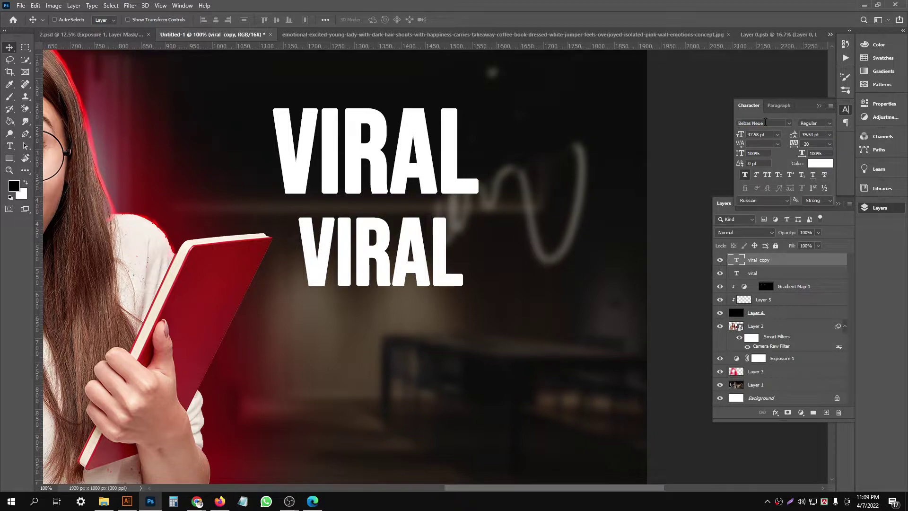
# - Select the current font name, then mark 'YouTube' in the Fiverr search text
pyautogui.click(766, 122)
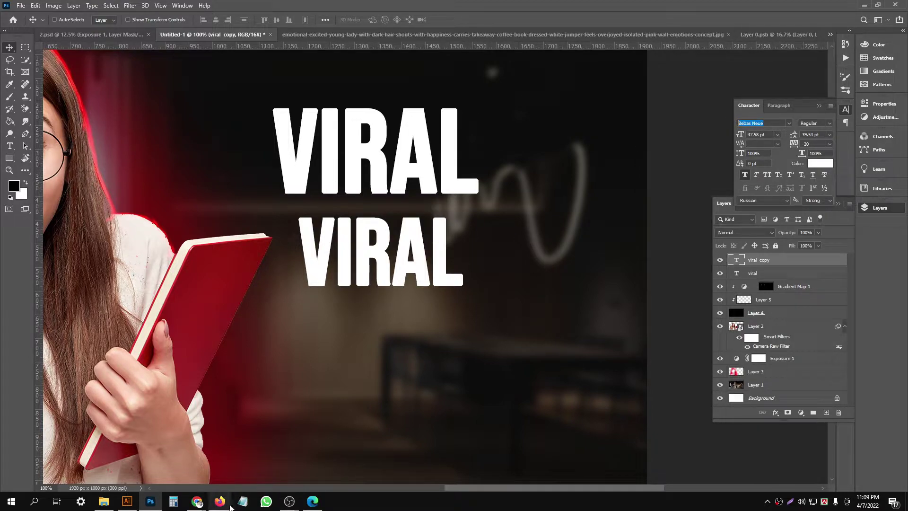
pyautogui.moveTo(197, 501)
pyautogui.click(180, 459)
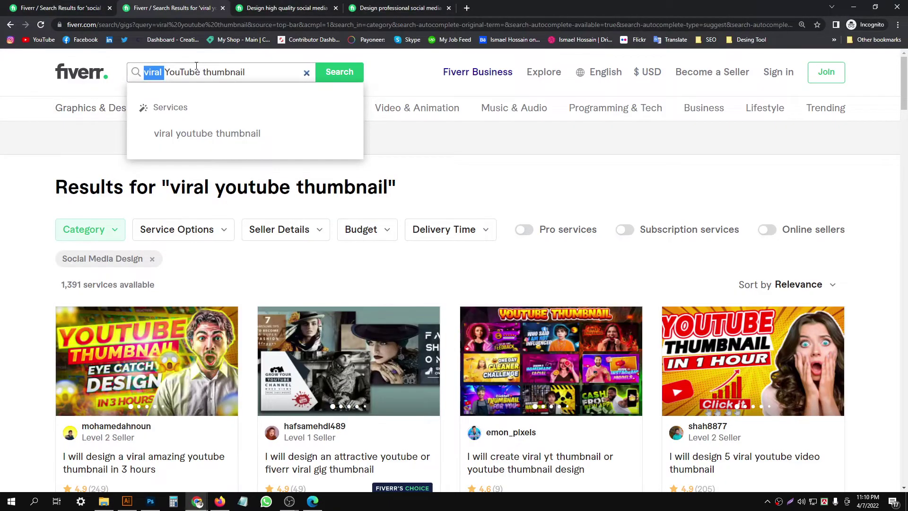
pyautogui.moveTo(200, 72); pyautogui.dragTo(180, 72)
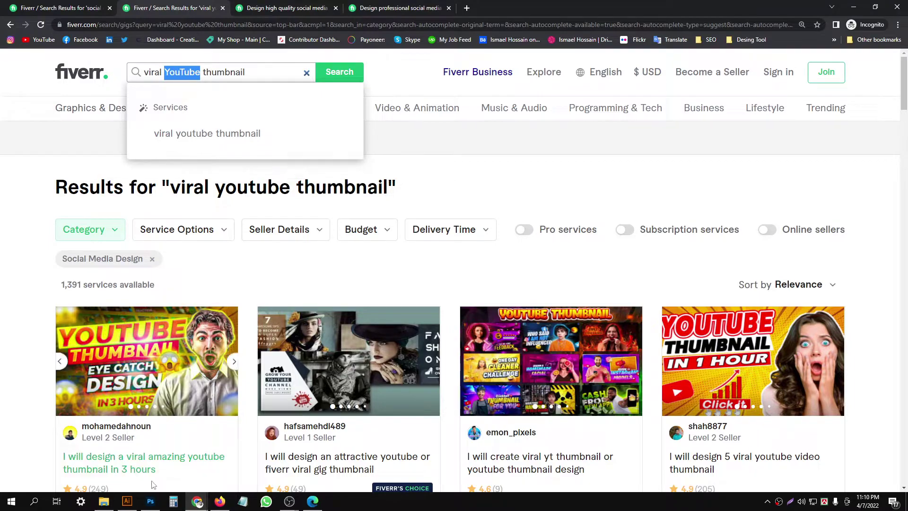
# - Replace the second VIRAL line's text with pasted YOUTUBE
pyautogui.click(150, 501)
pyautogui.doubleClick(386, 253)
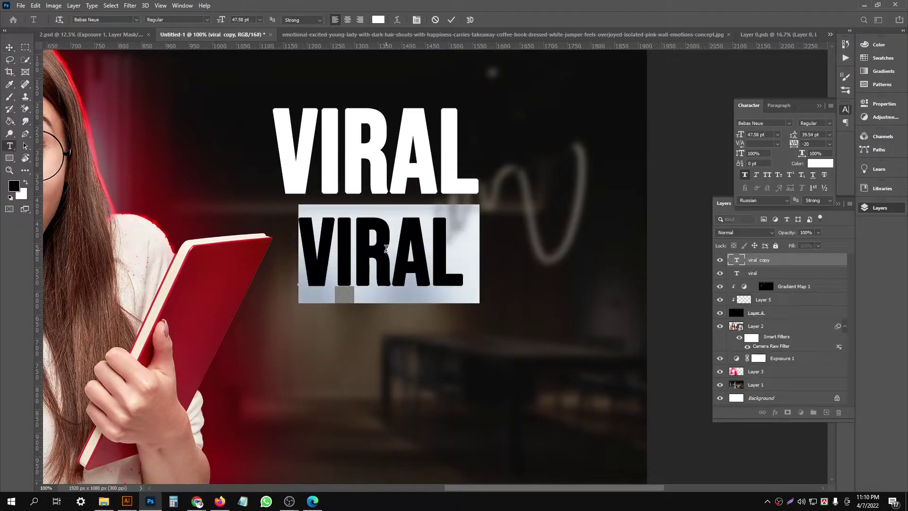
pyautogui.hotkey('ctrl', 'v')
pyautogui.click(9, 47)
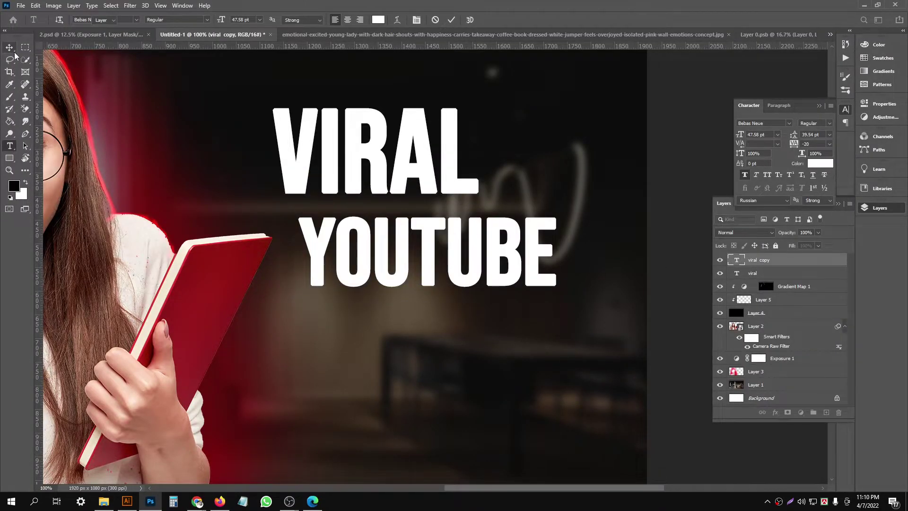
# - Shrink the top VIRAL to about half size, align it above YOUTUBE, and mark 'thumbnail' on Fiverr
pyautogui.click(359, 133)
pyautogui.hotkey('ctrl', 't')
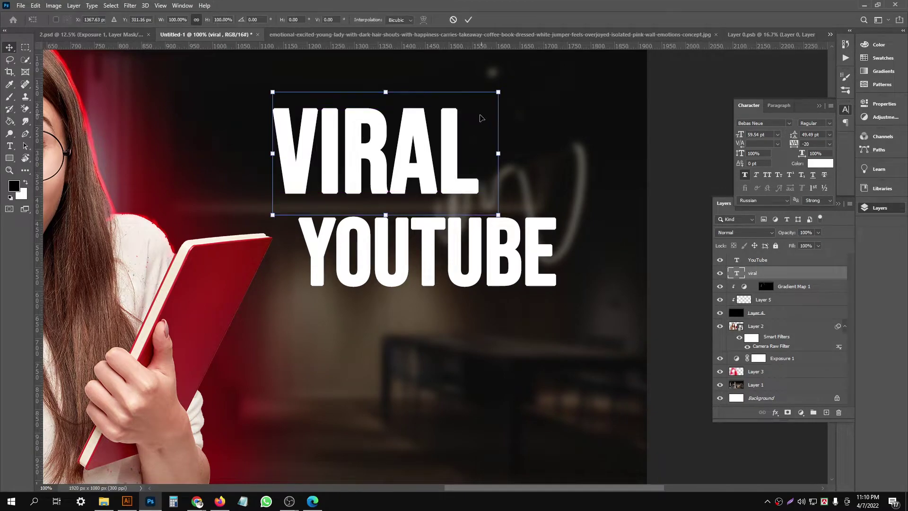
pyautogui.moveTo(487, 113)
pyautogui.mouseDown()
pyautogui.moveTo(456, 125)
pyautogui.moveTo(461, 118)
pyautogui.mouseUp()
pyautogui.moveTo(404, 162); pyautogui.dragTo(383, 186)
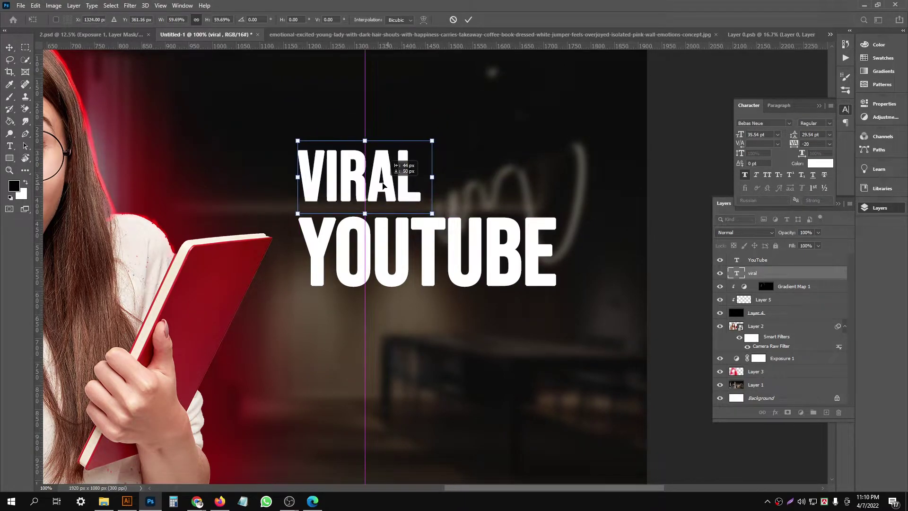
pyautogui.click(468, 19)
pyautogui.moveTo(441, 127)
pyautogui.mouseDown()
pyautogui.moveTo(441, 157)
pyautogui.moveTo(441, 89)
pyautogui.mouseUp()
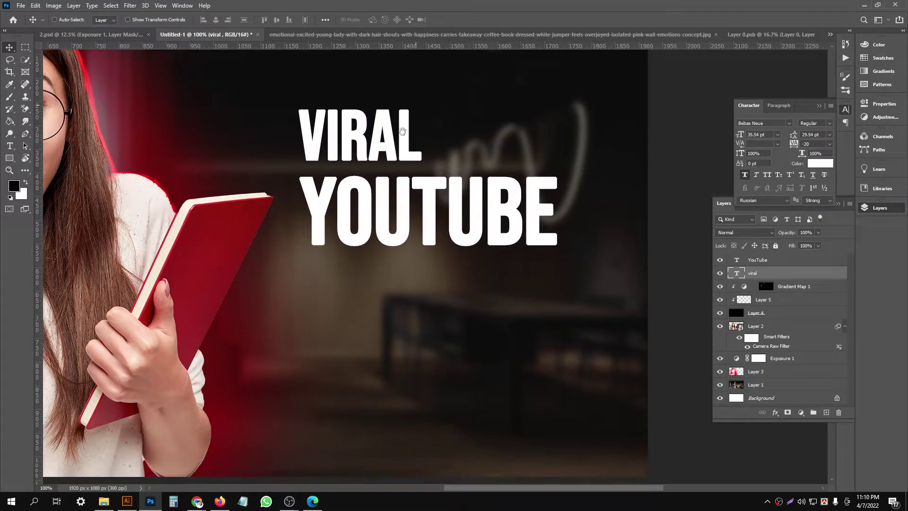
pyautogui.keyDown('alt'); pyautogui.scroll(1, 402, 165); pyautogui.keyUp('alt')
pyautogui.moveTo(354, 110); pyautogui.dragTo(362, 106)
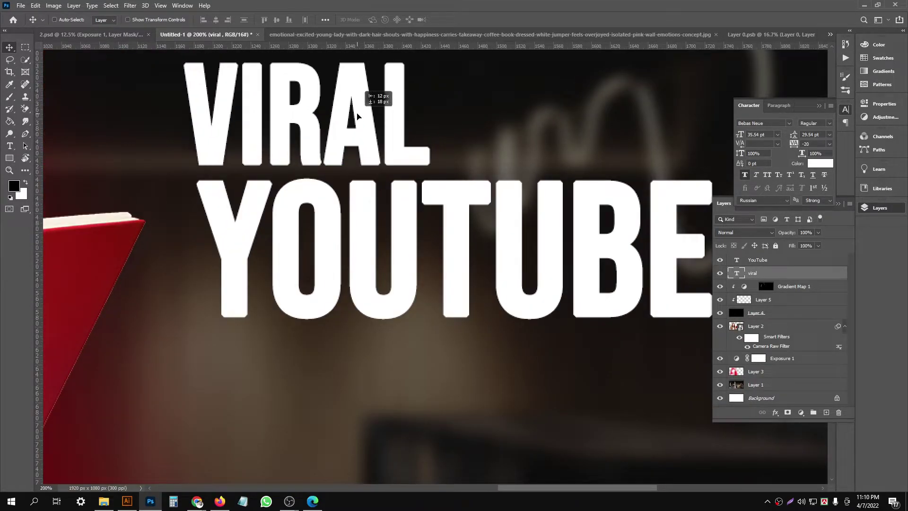
pyautogui.scroll(-5, 426, 134)
pyautogui.moveTo(197, 501)
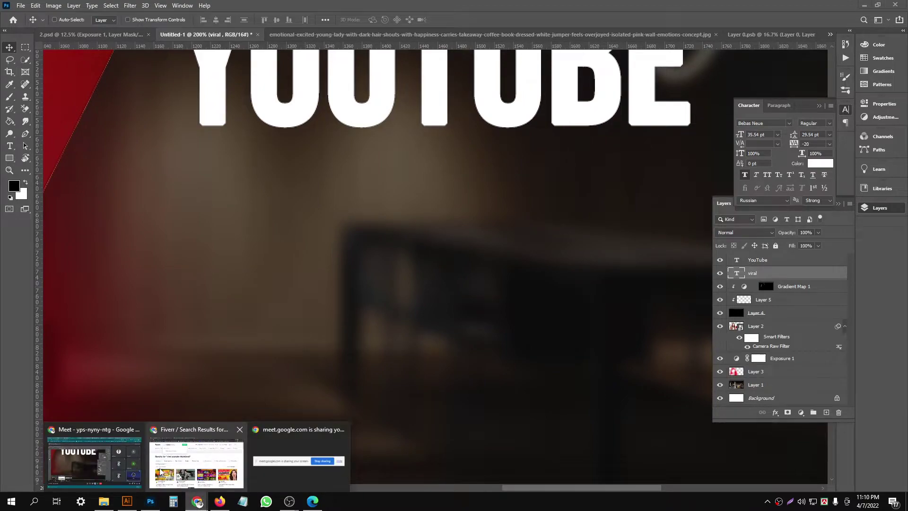
pyautogui.click(210, 461)
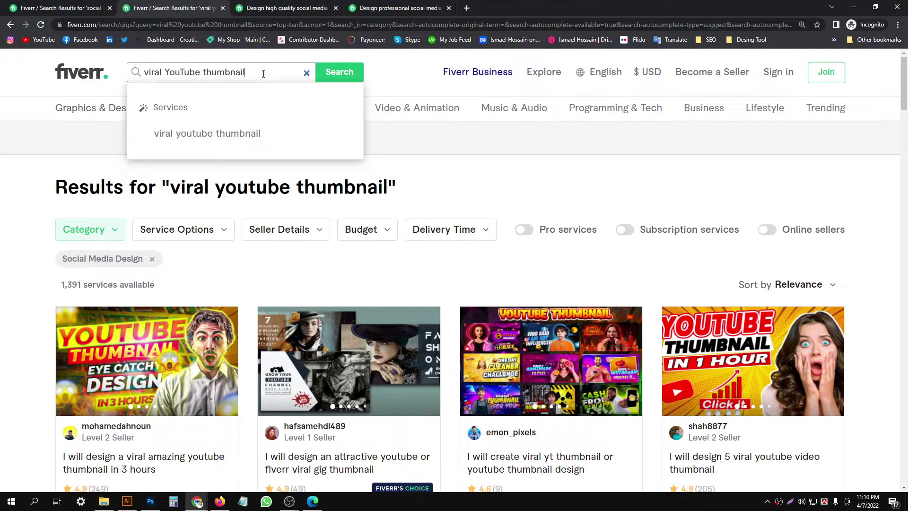
pyautogui.moveTo(260, 78); pyautogui.dragTo(209, 75)
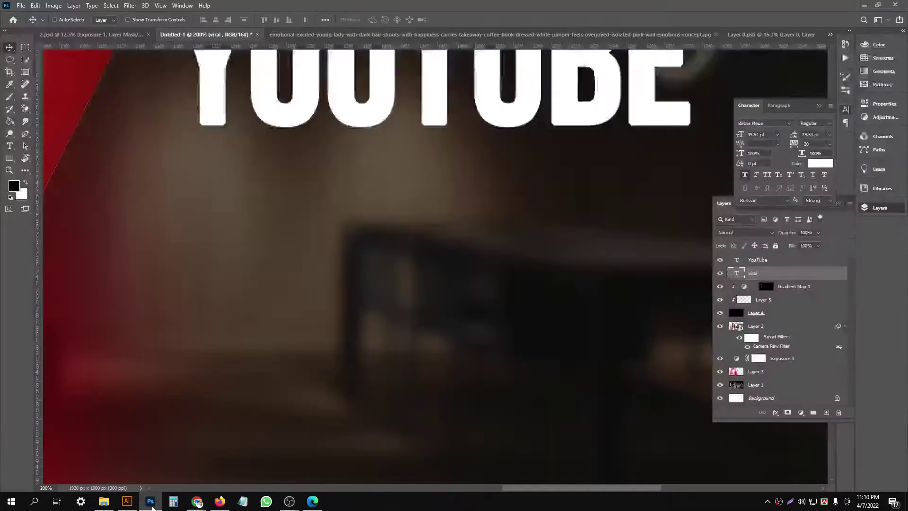
# - Duplicate YOUTUBE below itself and retype the copy as THUMBNAIL
pyautogui.click(150, 502)
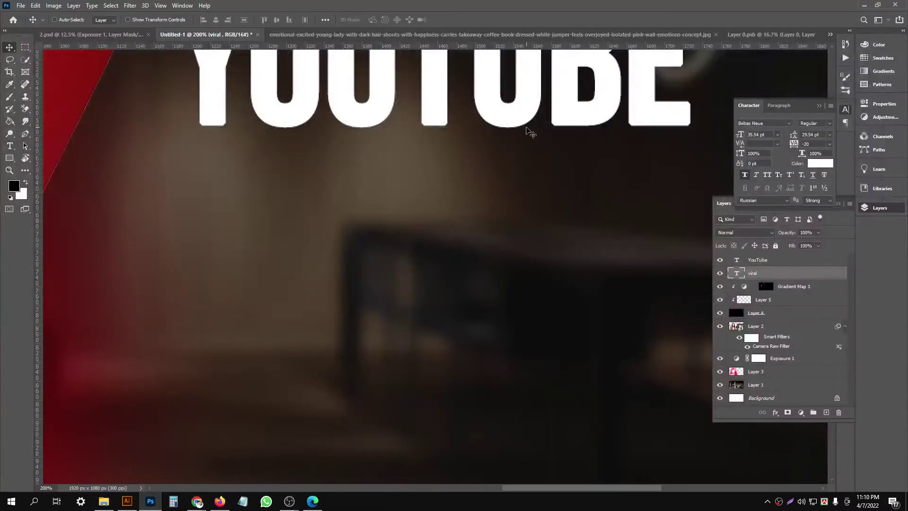
pyautogui.moveTo(529, 132); pyautogui.dragTo(446, 239)
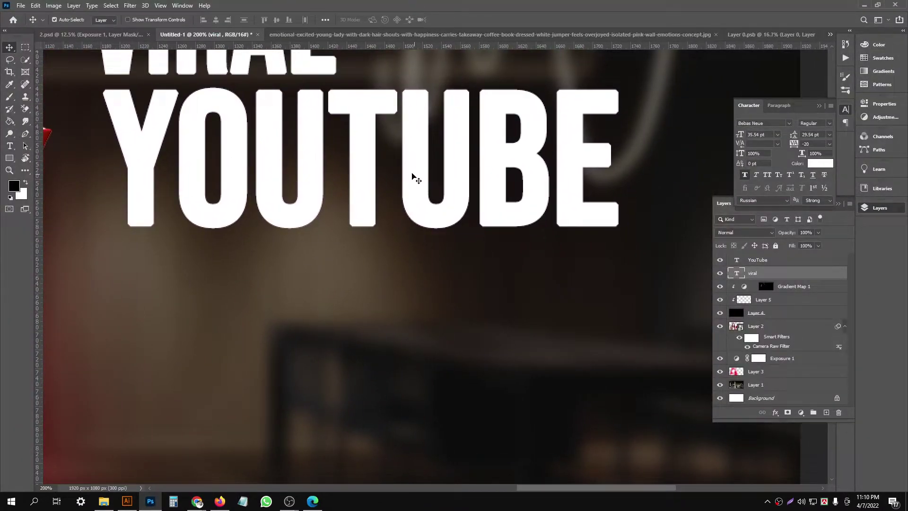
pyautogui.click(415, 175)
pyautogui.moveTo(410, 165); pyautogui.dragTo(399, 320)
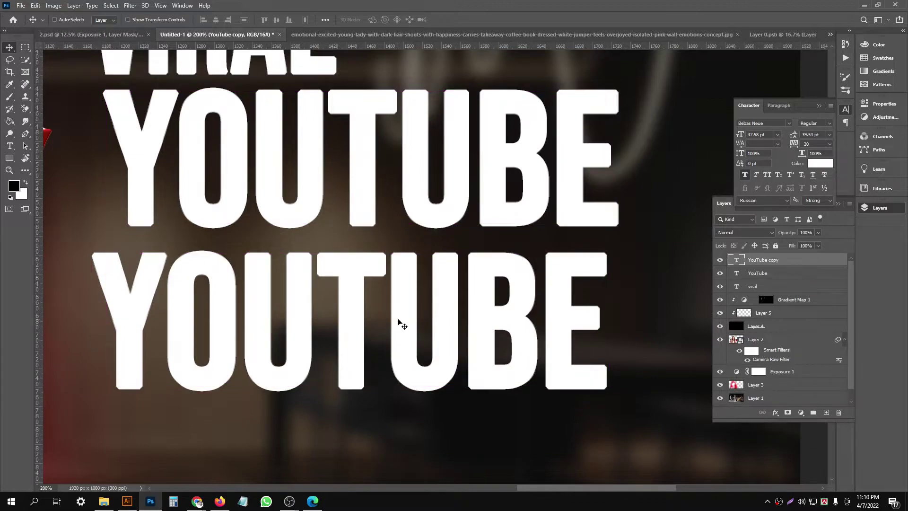
pyautogui.doubleClick(399, 321)
pyautogui.click(398, 322)
pyautogui.write('THUMBNAIL')
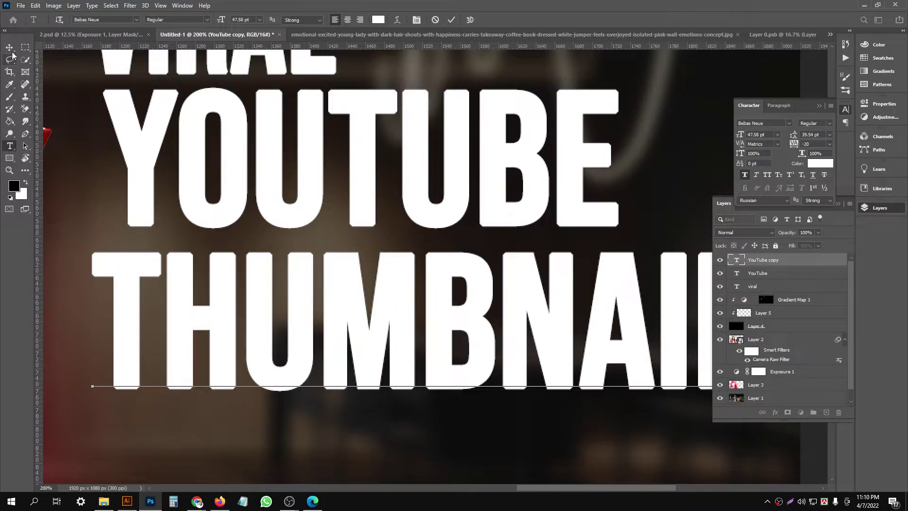
pyautogui.hotkey('ctrl', 'Return')
# - Move THUMBNAIL up under YOUTUBE and duplicate THUMBNAIL below it
pyautogui.hotkey('ctrl', '-')
pyautogui.hotkey('ctrl', '-')
pyautogui.hotkey('ctrl', '-')
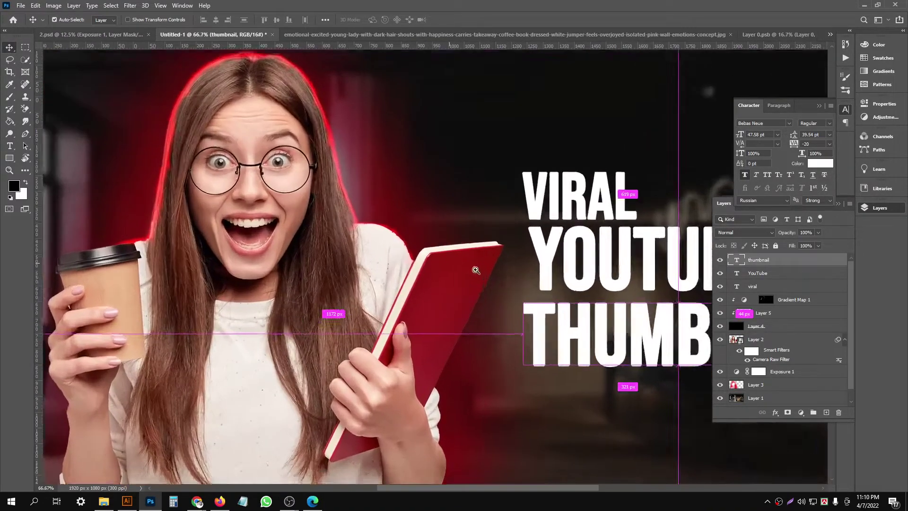
pyautogui.click(476, 270)
pyautogui.click(397, 254)
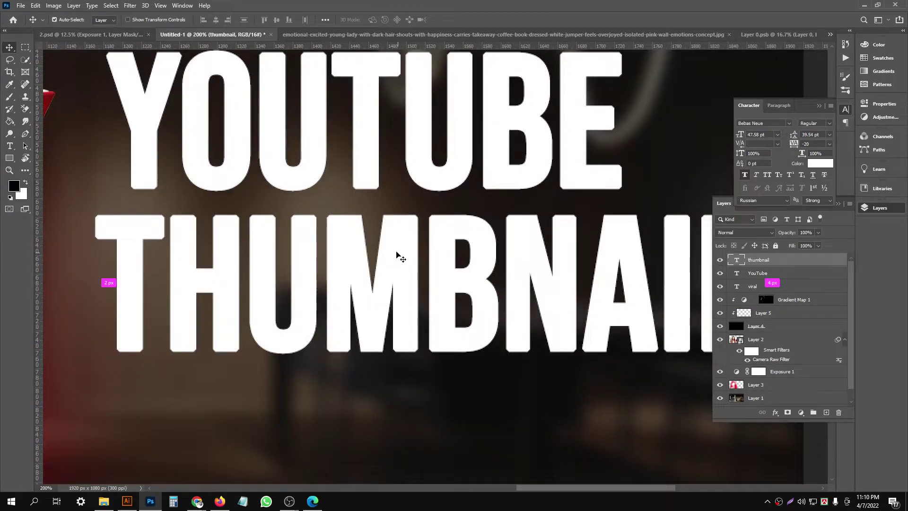
pyautogui.moveTo(396, 254); pyautogui.dragTo(394, 242)
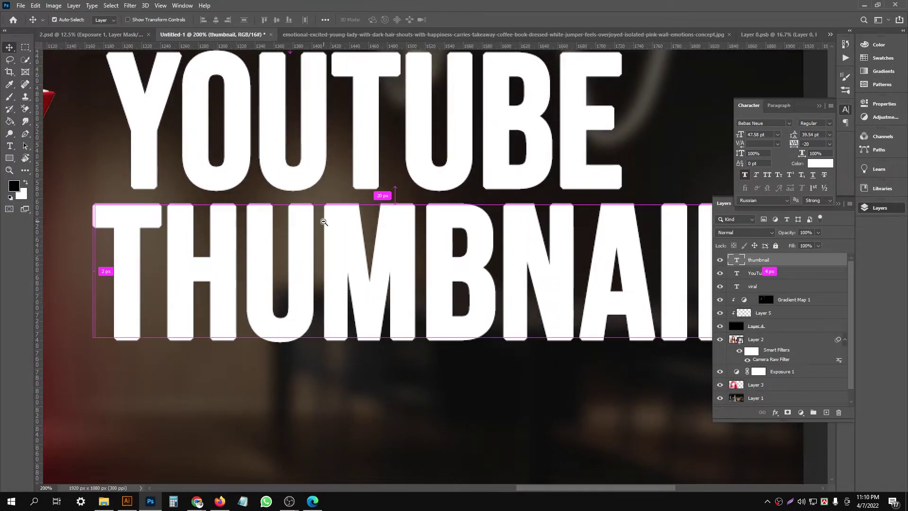
pyautogui.keyDown('alt'); pyautogui.click(323, 222); pyautogui.keyUp('alt')
pyautogui.keyDown('alt'); pyautogui.click(324, 222); pyautogui.keyUp('alt')
pyautogui.keyDown('ctrl'); pyautogui.click(568, 239); pyautogui.keyUp('ctrl')
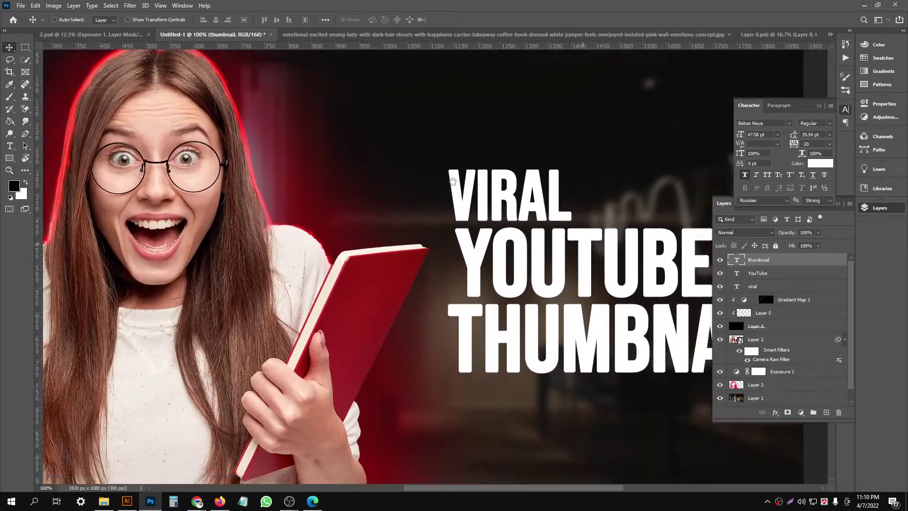
pyautogui.moveTo(453, 181); pyautogui.dragTo(359, 181)
pyautogui.moveTo(413, 137); pyautogui.dragTo(386, 105)
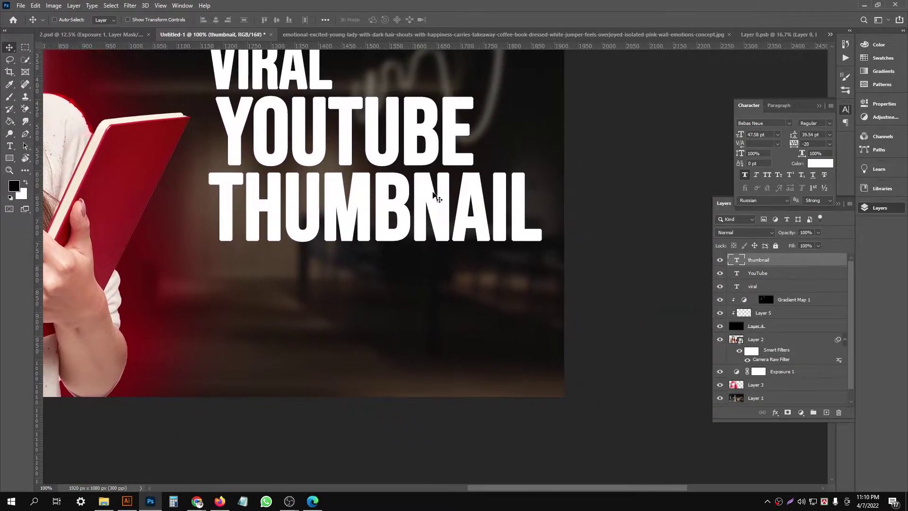
pyautogui.keyDown('alt'); pyautogui.moveTo(416, 215); pyautogui.dragTo(408, 300); pyautogui.keyUp('alt')
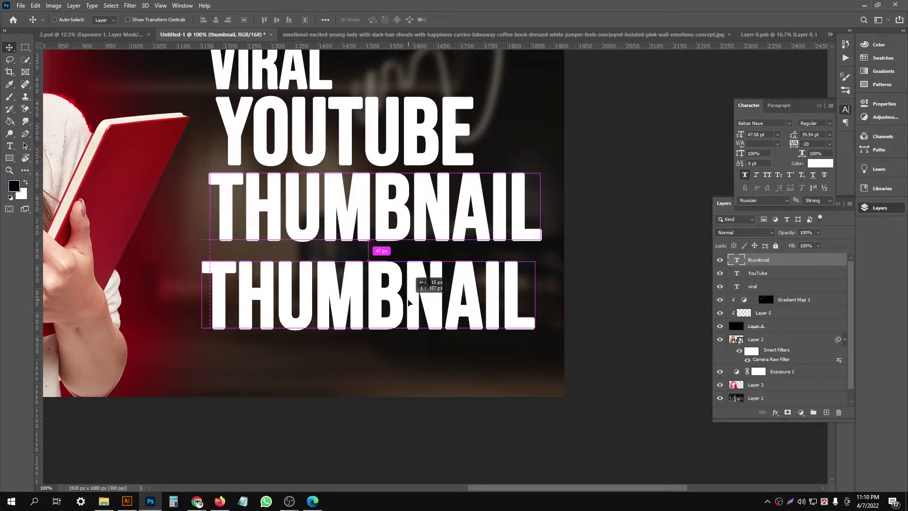
# - Retype the THUMBNAIL copy as DESIGN
pyautogui.doubleClick(408, 298)
pyautogui.write('D')
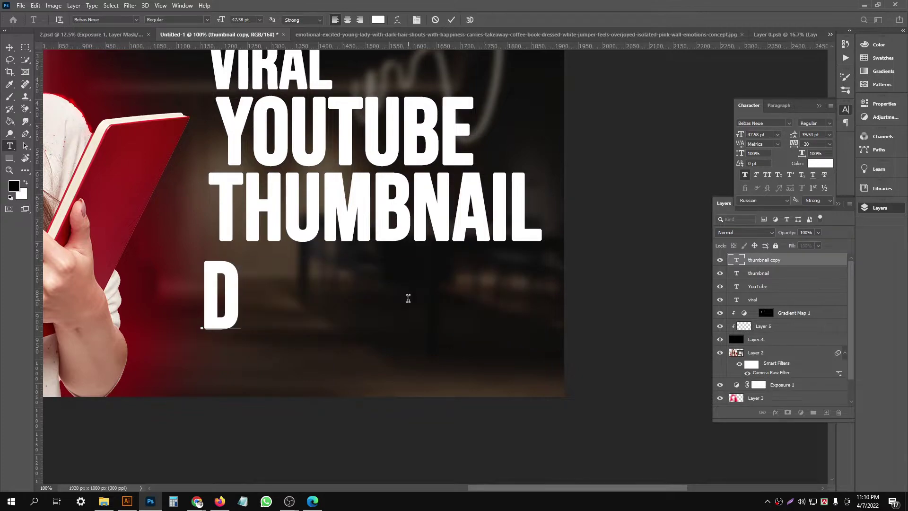
pyautogui.press('BackSpace')
pyautogui.write('DESIG')
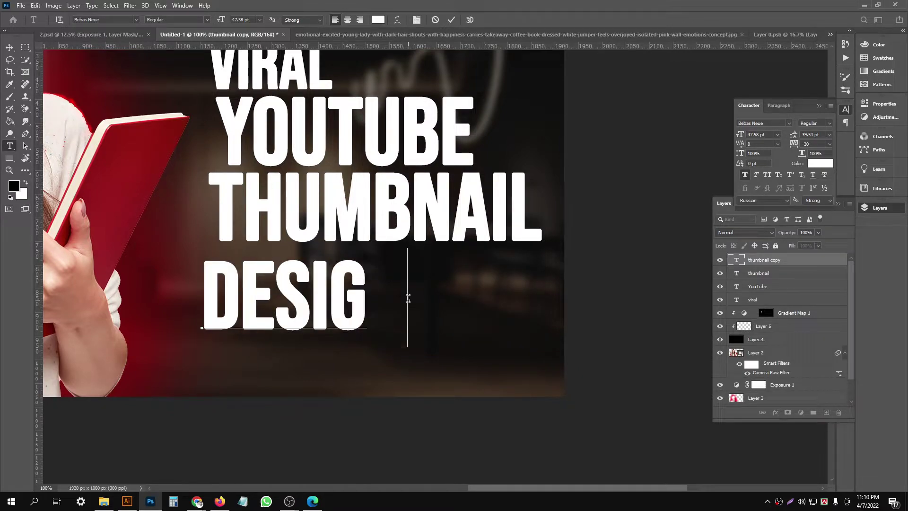
pyautogui.write('N')
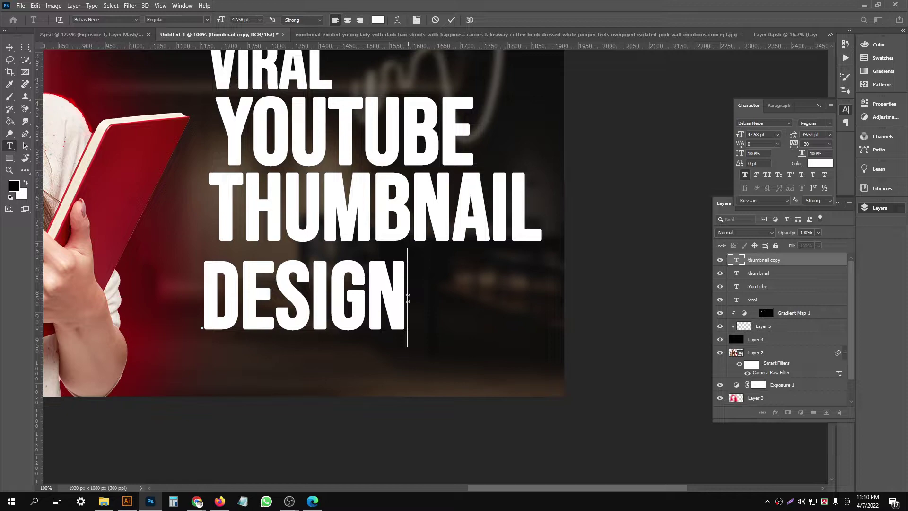
pyautogui.click(9, 50)
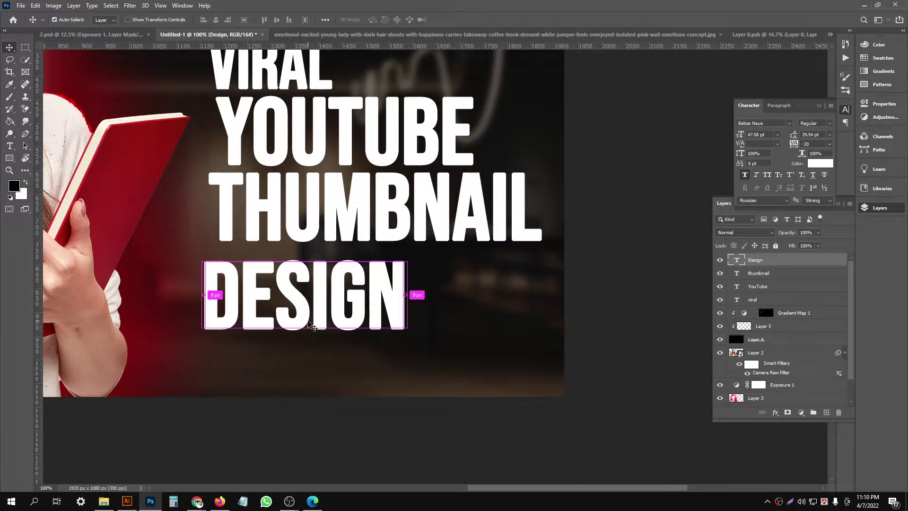
# - Scale DESIGN to about 83% and tuck it up under THUMBNAIL
pyautogui.hotkey('ctrl', 't')
pyautogui.moveTo(410, 296); pyautogui.dragTo(393, 297)
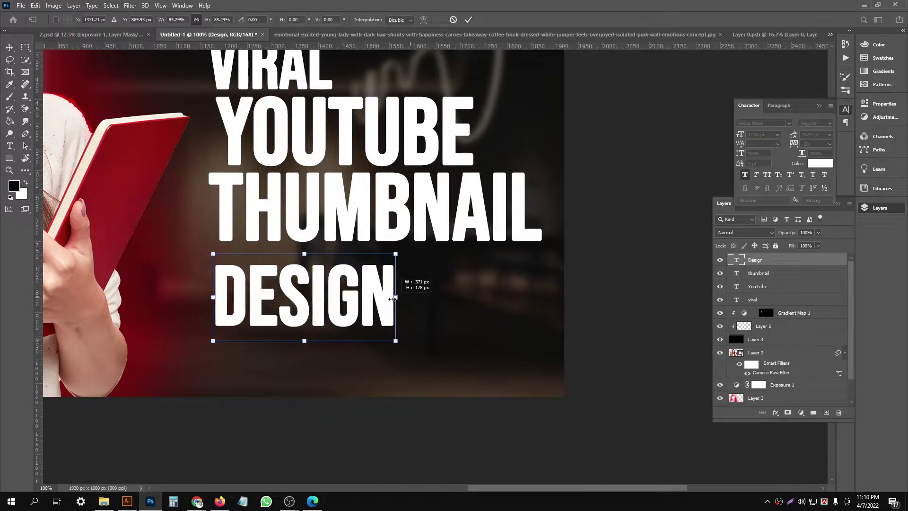
pyautogui.moveTo(310, 300); pyautogui.dragTo(315, 283)
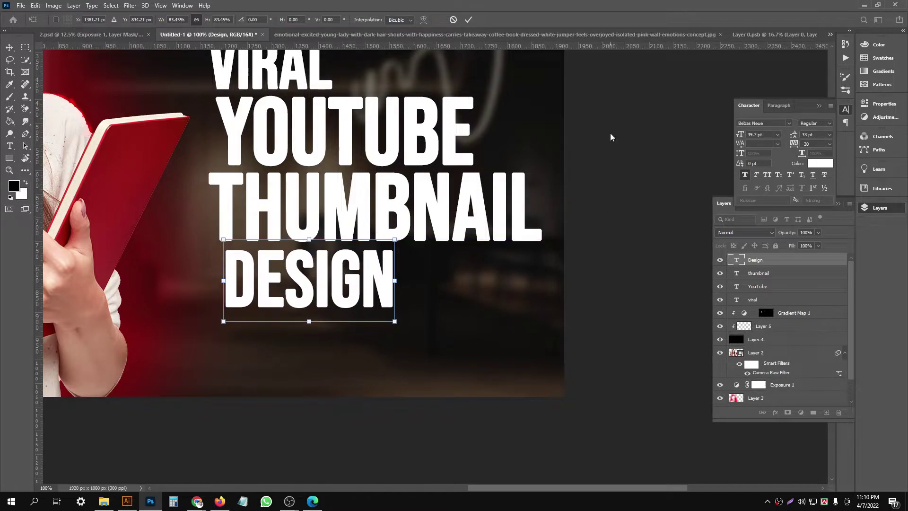
pyautogui.click(470, 21)
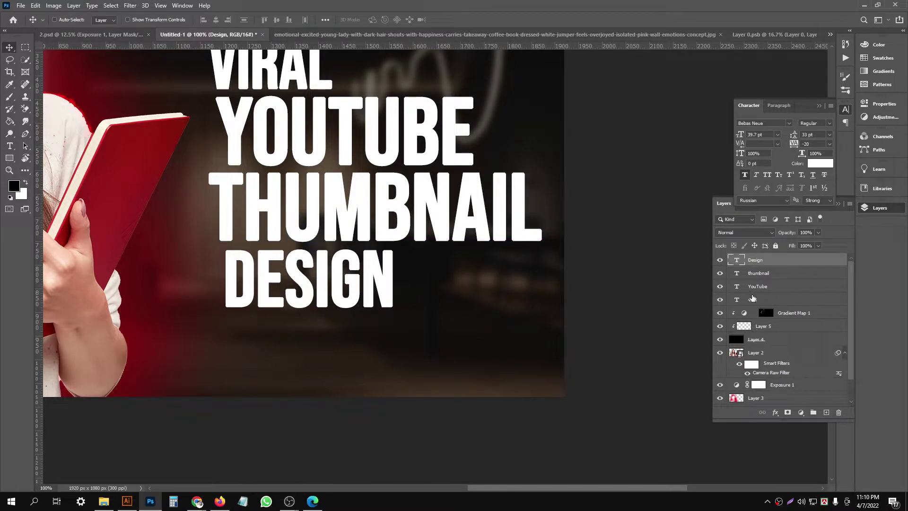
pyautogui.keyDown('shift'); pyautogui.click(763, 287); pyautogui.keyUp('shift')
# - Select all four text layers and align their left edges
pyautogui.click(771, 302)
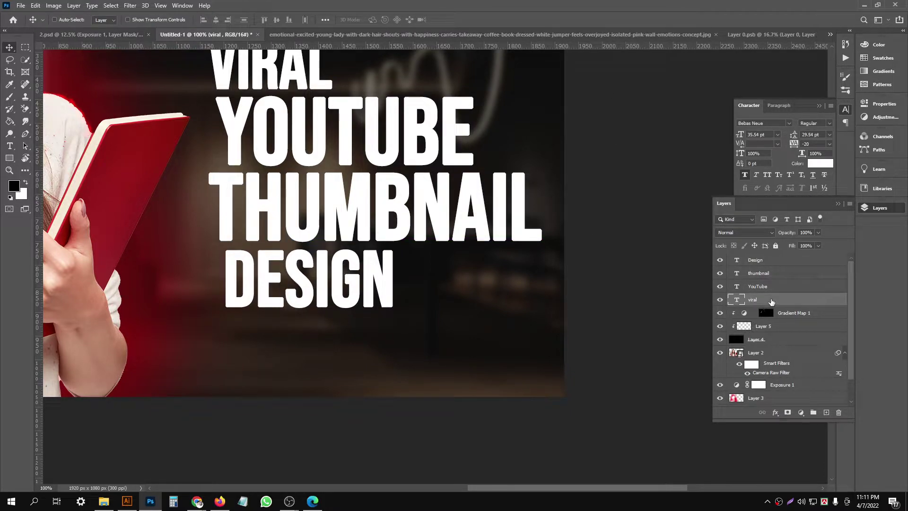
pyautogui.keyDown('shift'); pyautogui.click(763, 261); pyautogui.keyUp('shift')
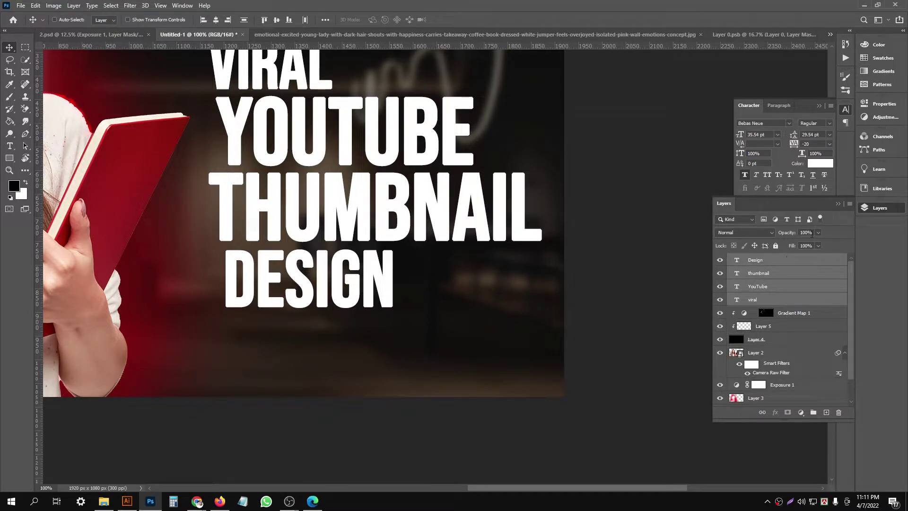
pyautogui.click(202, 21)
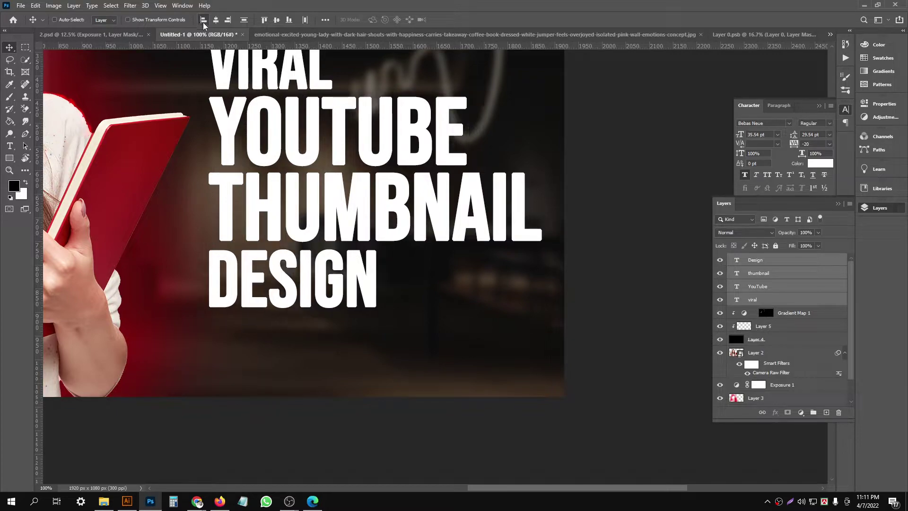
pyautogui.moveTo(407, 220); pyautogui.dragTo(407, 265)
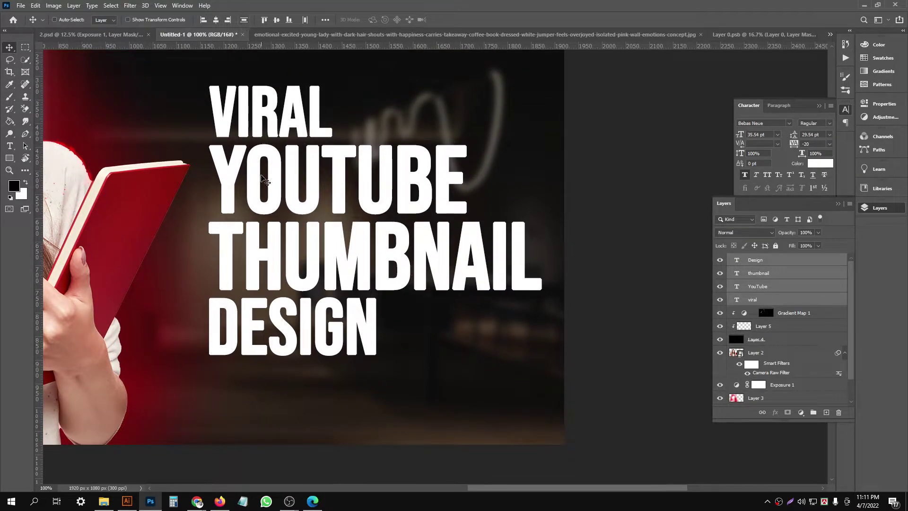
# - Scale the text block to about 104% and skew it into an upward slant
pyautogui.press('ctrl')
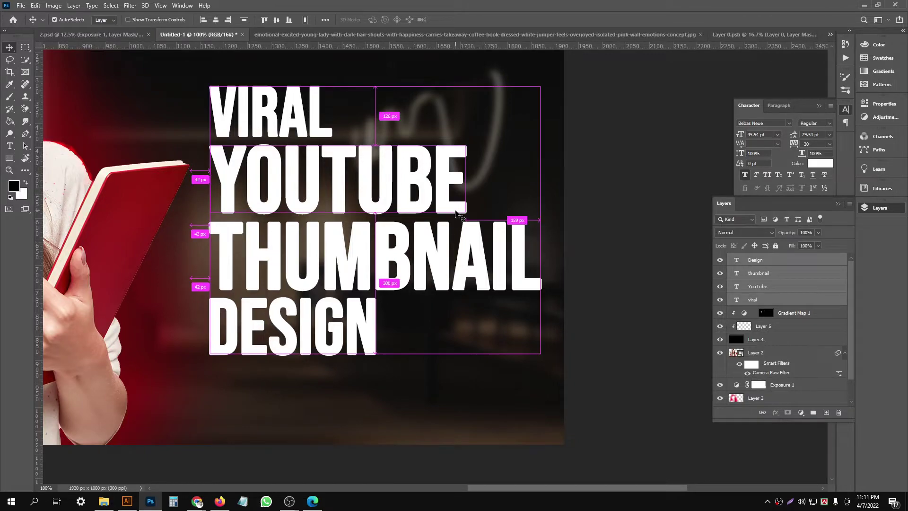
pyautogui.hotkey('ctrl', 't')
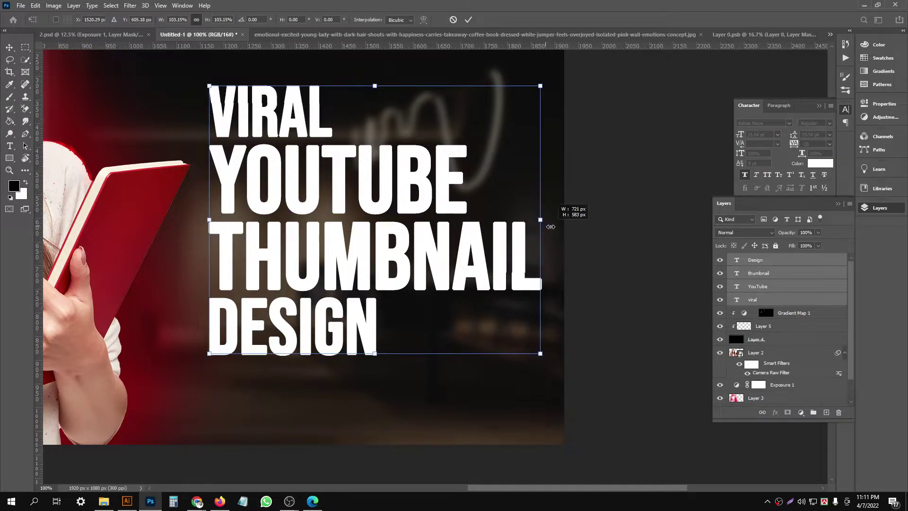
pyautogui.moveTo(541, 226); pyautogui.dragTo(552, 227)
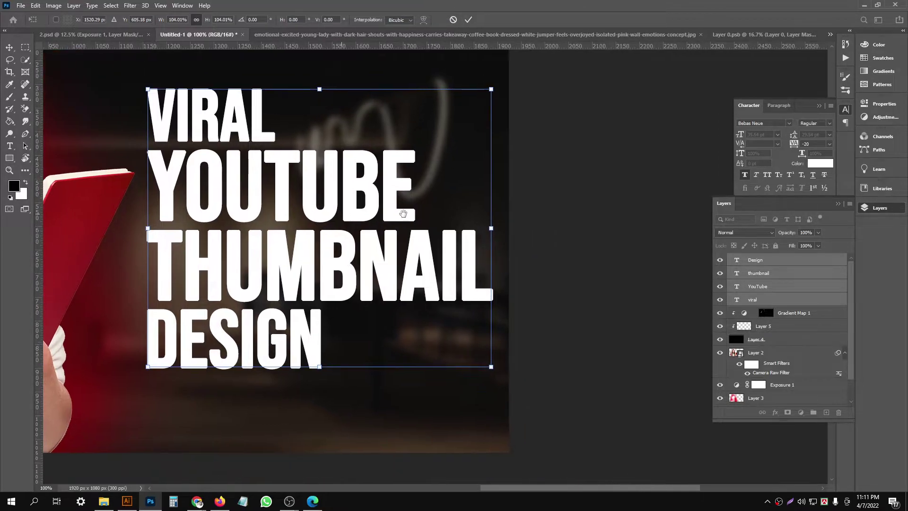
pyautogui.moveTo(421, 185); pyautogui.dragTo(462, 196)
pyautogui.keyDown('ctrl'); pyautogui.keyDown('alt'); pyautogui.click(461, 196); pyautogui.keyUp('alt'); pyautogui.keyUp('ctrl')
pyautogui.click(481, 203)
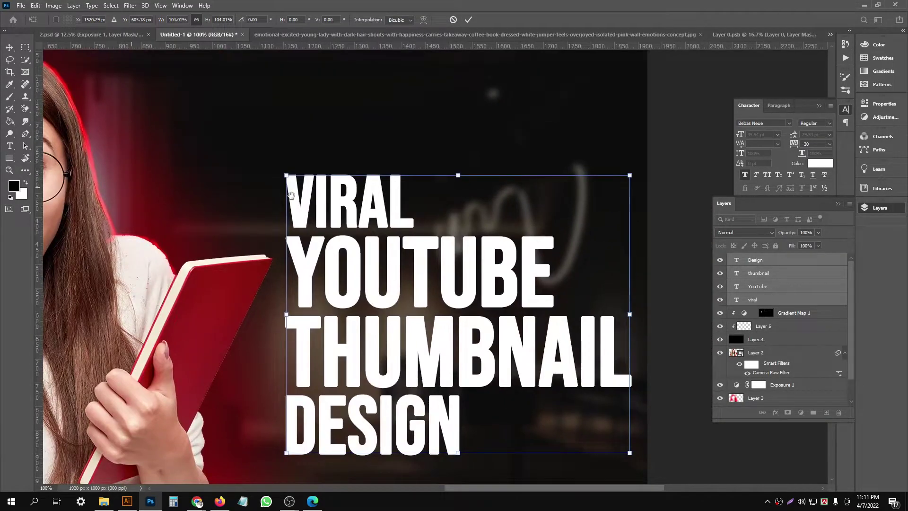
pyautogui.moveTo(636, 282)
pyautogui.mouseDown()
pyautogui.moveTo(582, 283)
pyautogui.moveTo(580, 227)
pyautogui.mouseUp()
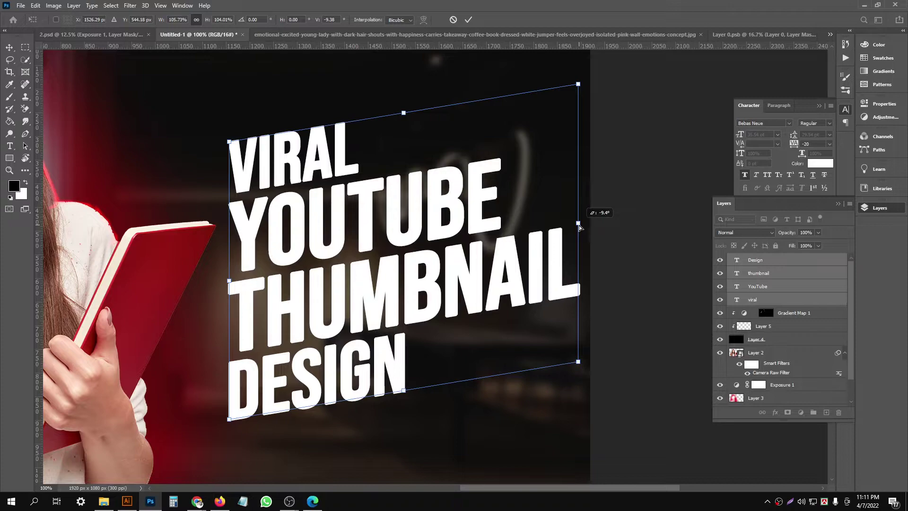
pyautogui.click(468, 19)
pyautogui.scroll(1, 345, 222)
pyautogui.scroll(-2, 359, 213)
# - Move the viral layer to the top of the stack with YouTube just below it
pyautogui.scroll(-3, 421, 202)
pyautogui.hscroll(-2, 421, 203)
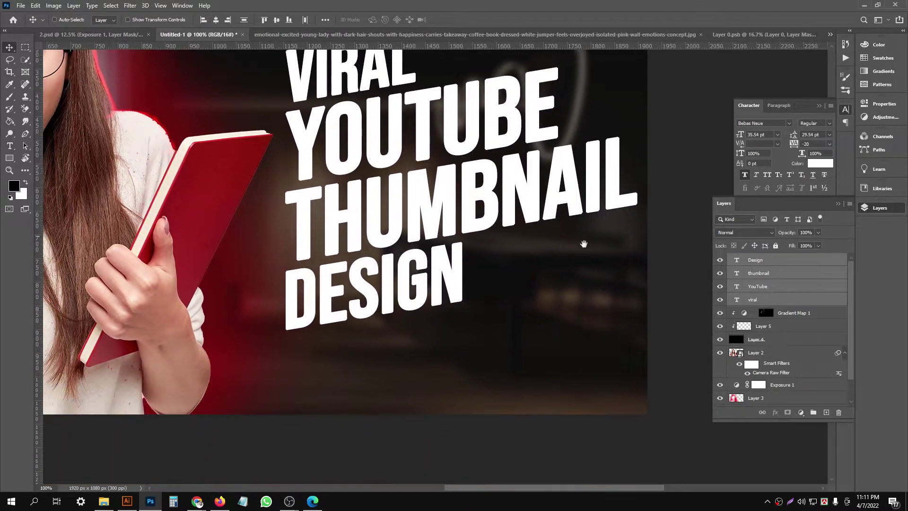
pyautogui.click(765, 276)
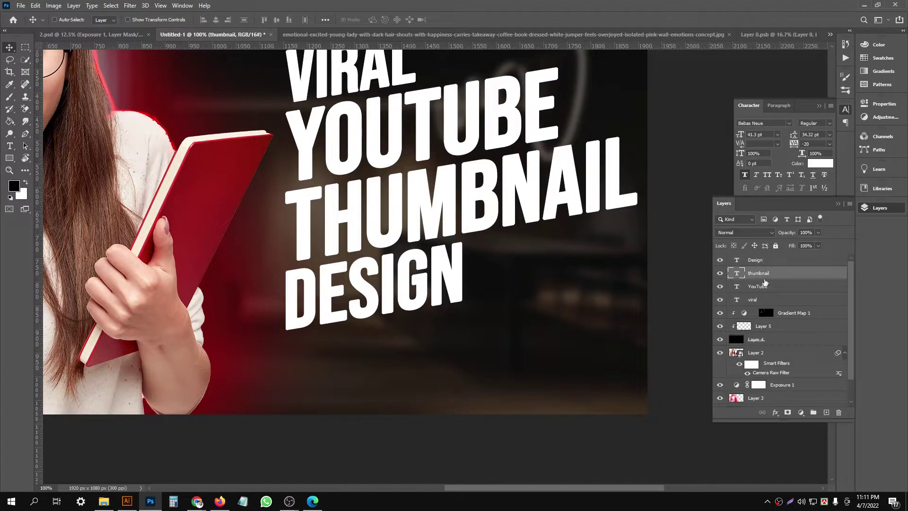
pyautogui.click(764, 263)
pyautogui.click(769, 300)
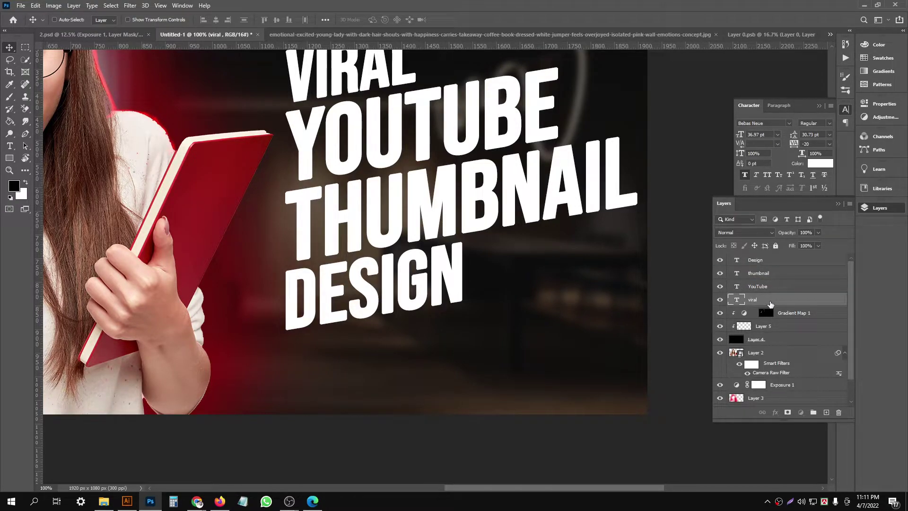
pyautogui.moveTo(770, 304)
pyautogui.mouseDown()
pyautogui.moveTo(768, 259)
pyautogui.moveTo(773, 294)
pyautogui.mouseUp()
pyautogui.click(769, 299)
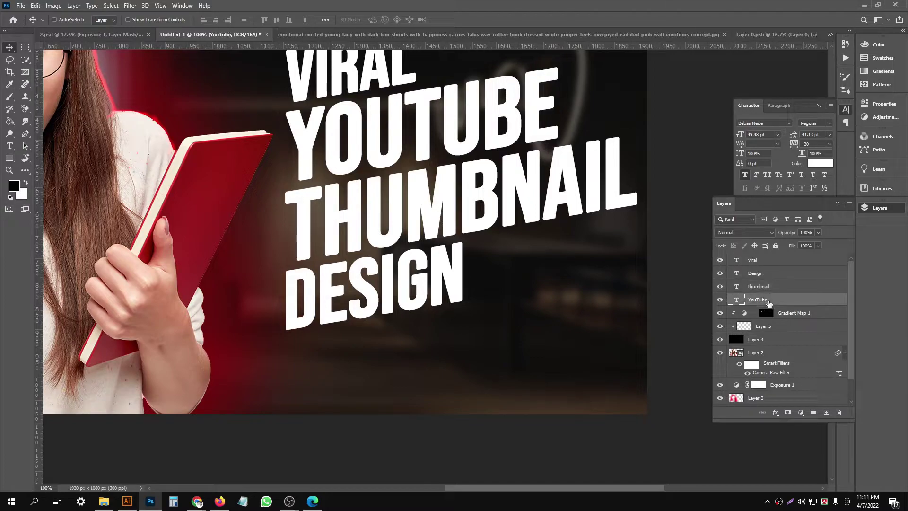
pyautogui.moveTo(772, 274); pyautogui.dragTo(768, 283)
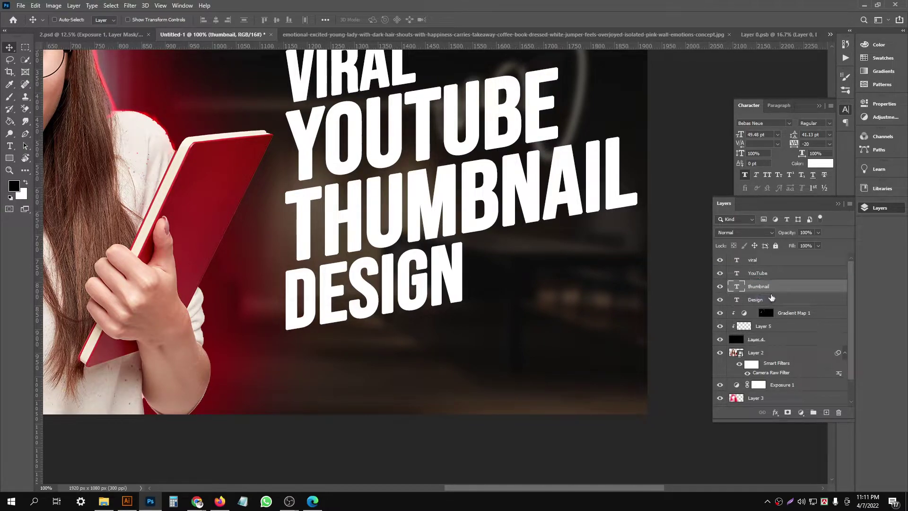
pyautogui.scroll(2, 520, 235)
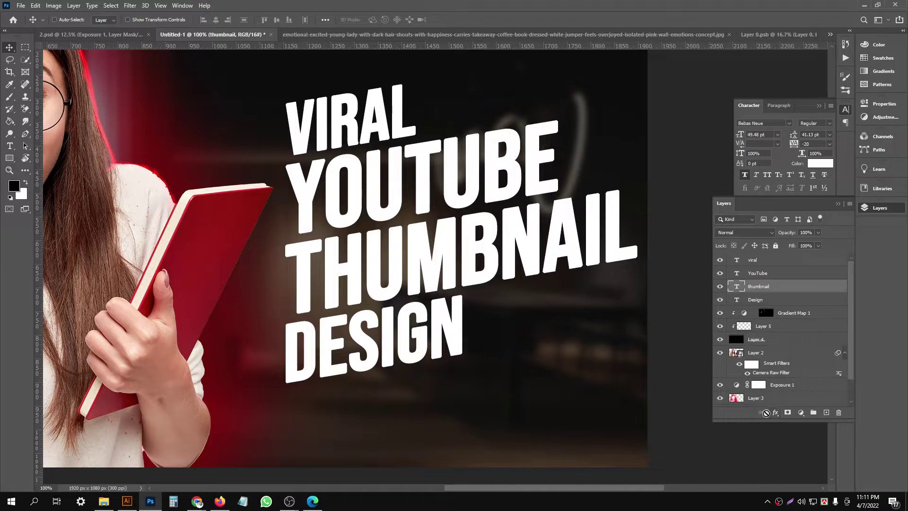
# - Change the THUMBNAIL text's colour overlay to a slightly darkened red
pyautogui.click(775, 412)
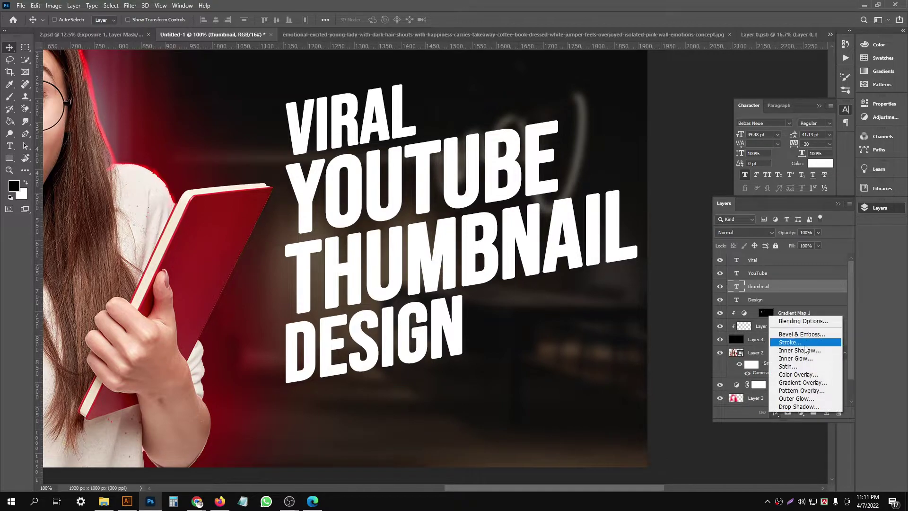
pyautogui.press('Escape')
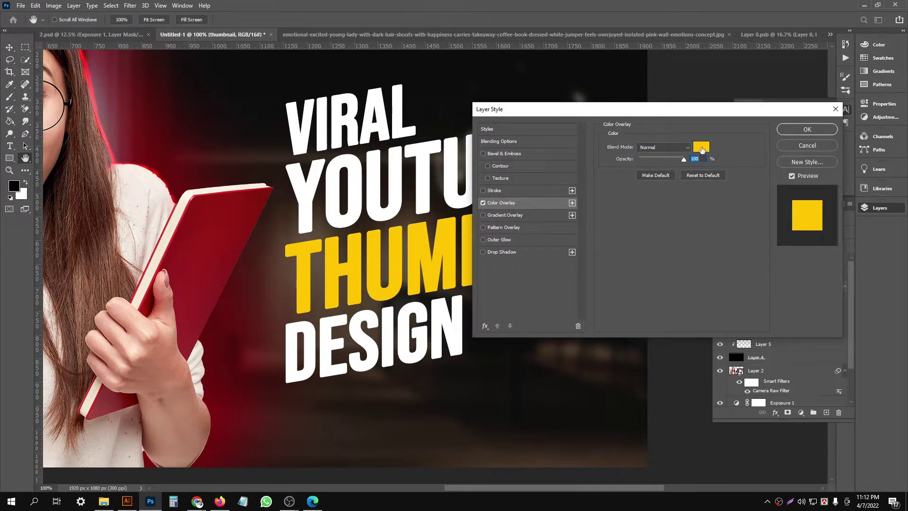
pyautogui.click(702, 149)
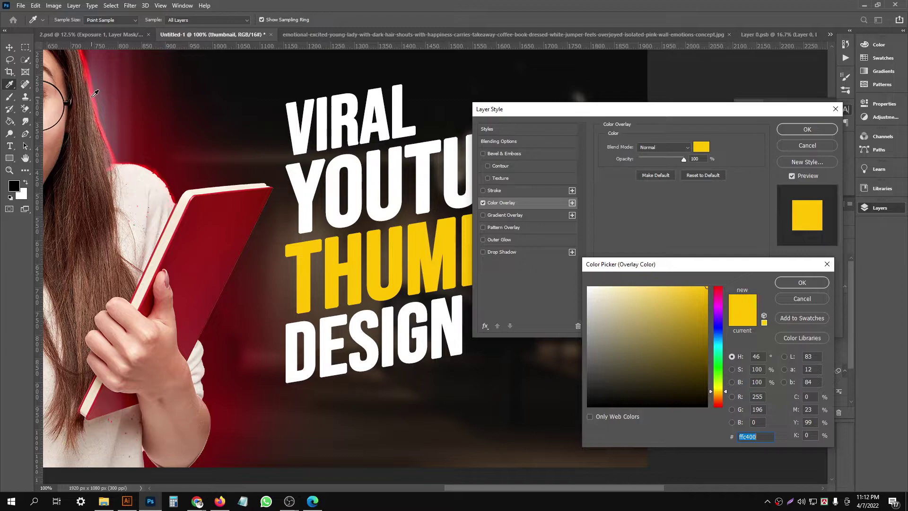
pyautogui.click(94, 93)
pyautogui.click(705, 288)
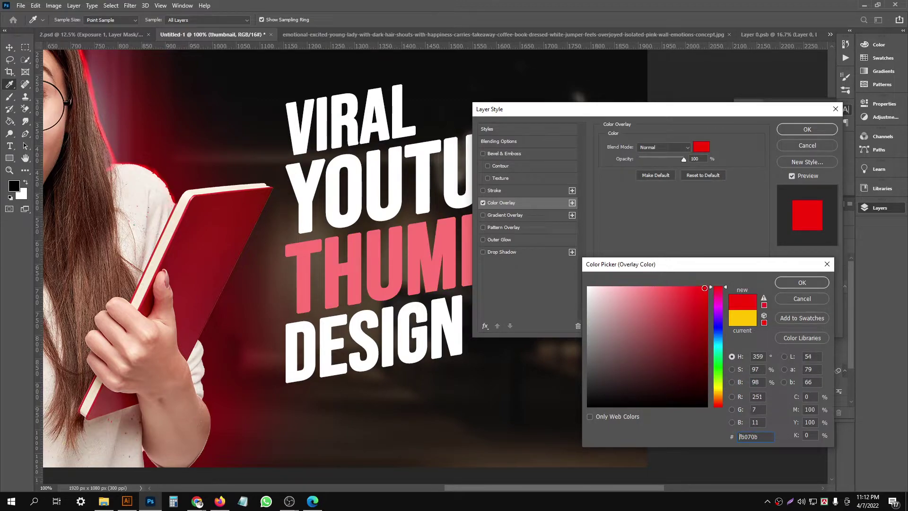
pyautogui.click(704, 287)
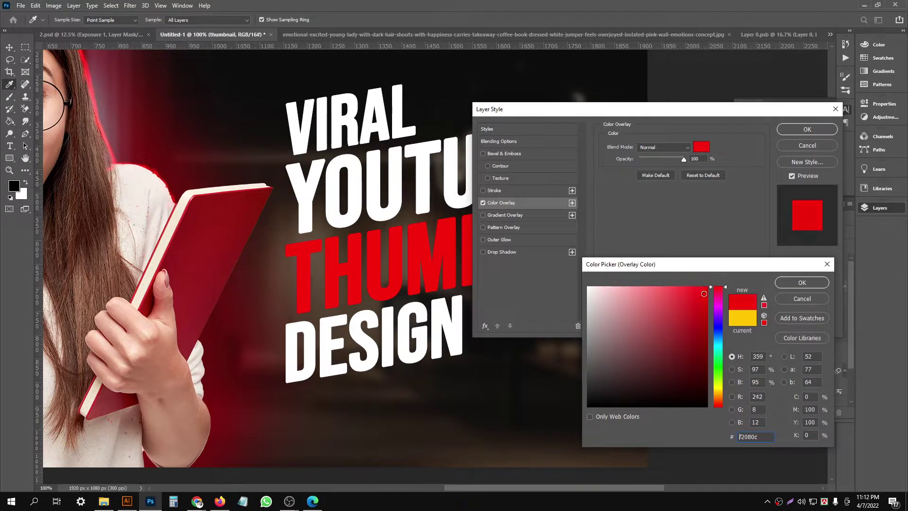
pyautogui.moveTo(705, 288); pyautogui.dragTo(704, 293)
pyautogui.click(804, 283)
# - Add a bevel with a pink highlight colour and a dark red shadow colour
pyautogui.click(523, 152)
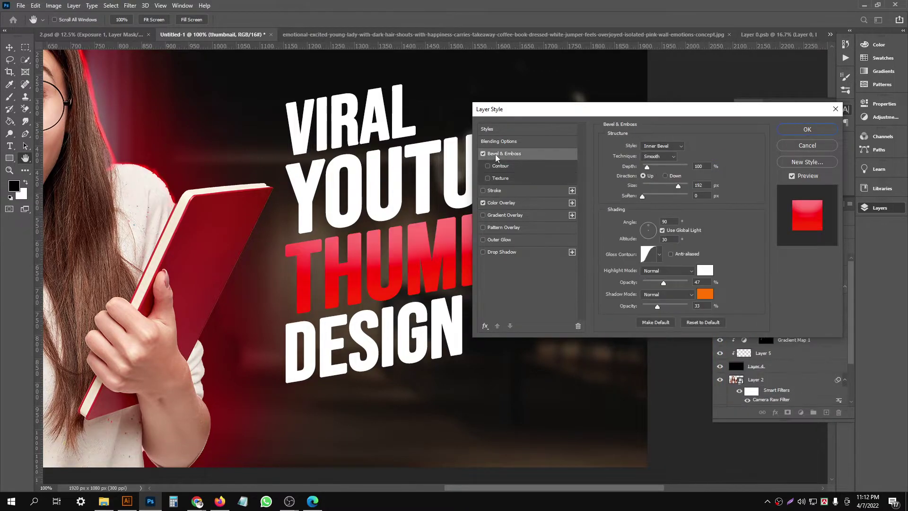
pyautogui.click(704, 271)
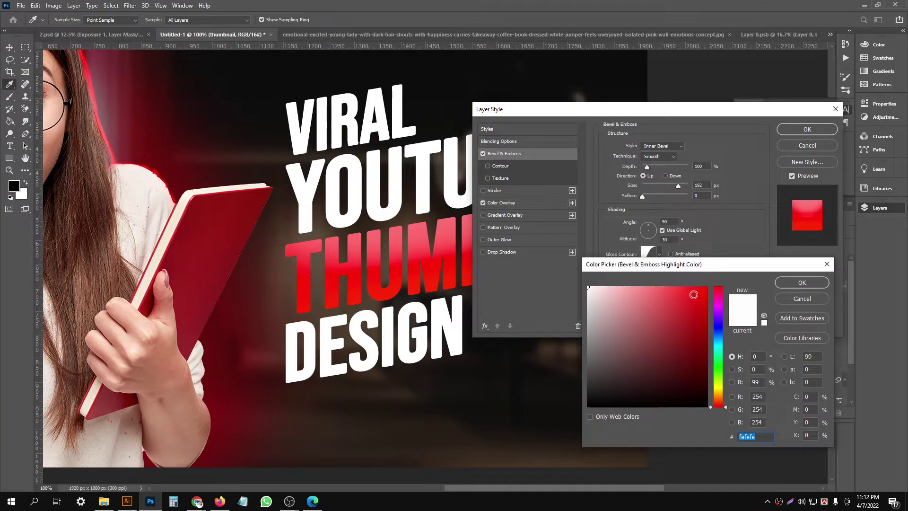
pyautogui.click(648, 286)
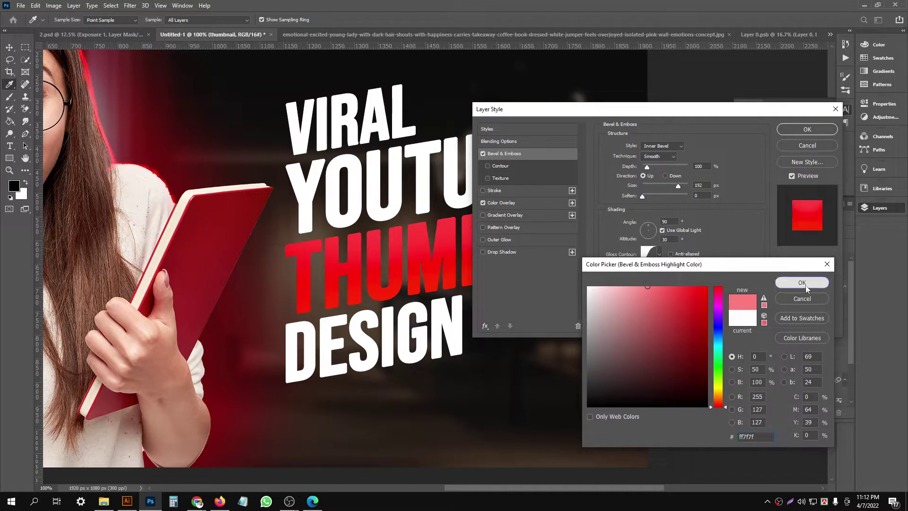
pyautogui.click(802, 282)
pyautogui.click(708, 297)
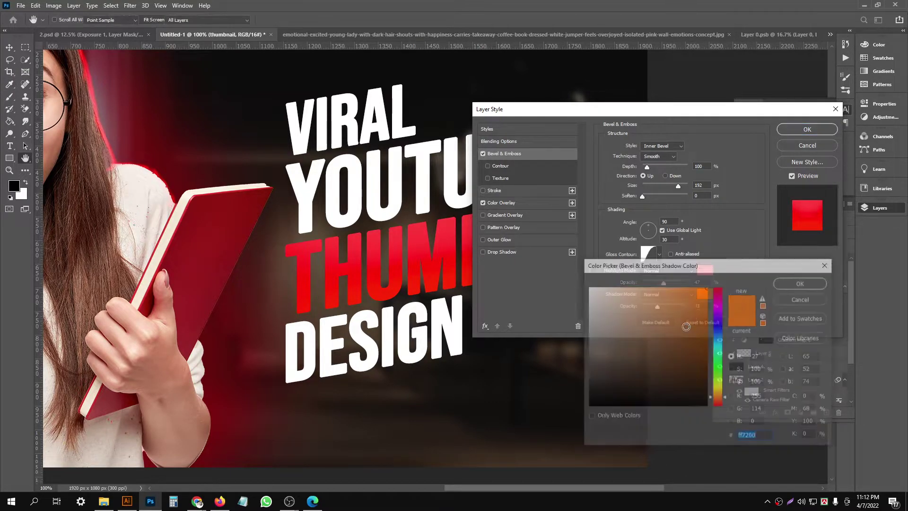
pyautogui.click(719, 405)
pyautogui.click(702, 345)
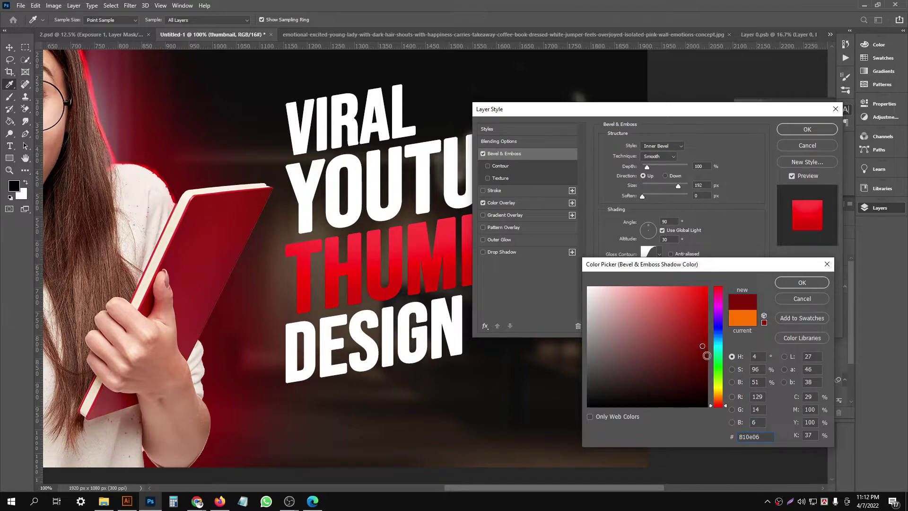
pyautogui.click(801, 282)
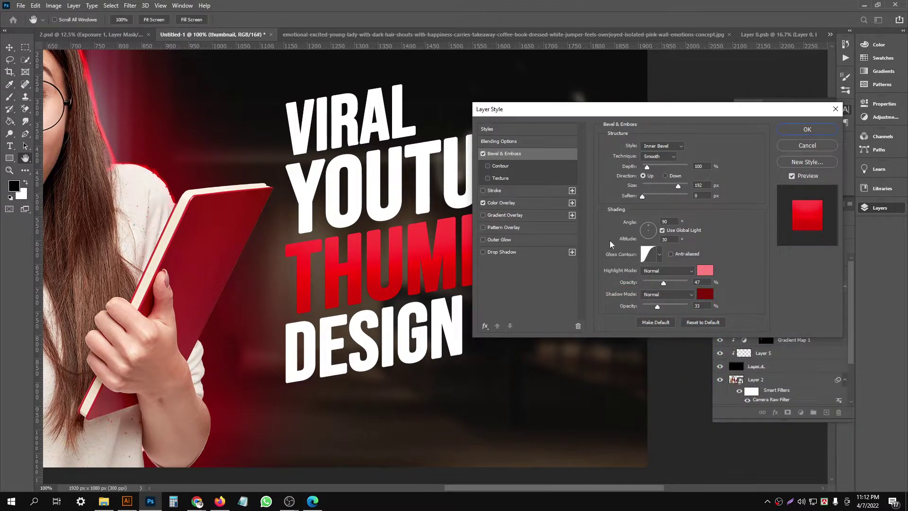
# - Set bevel Depth 230, Size 21, Soften 5, opacities 57, angle 84, and enable Drop Shadow
pyautogui.moveTo(649, 227); pyautogui.dragTo(647, 227)
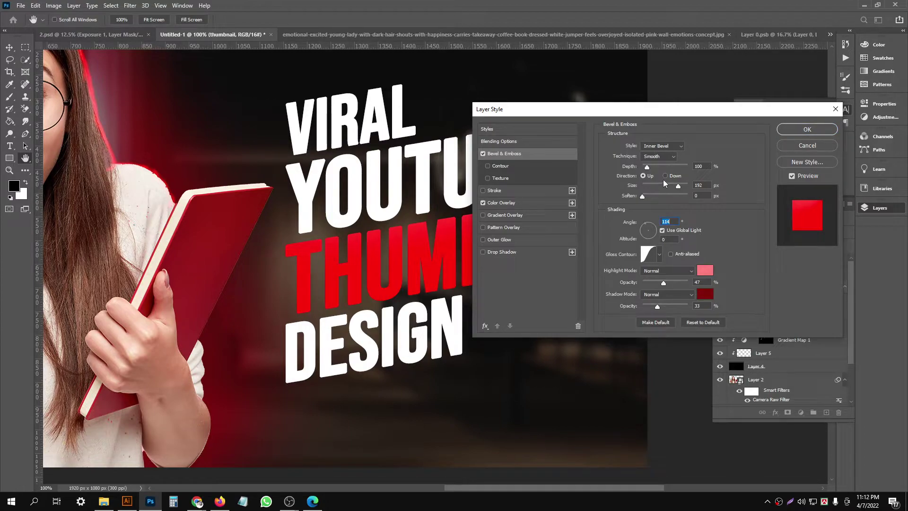
pyautogui.moveTo(672, 185); pyautogui.dragTo(652, 186)
pyautogui.click(648, 197)
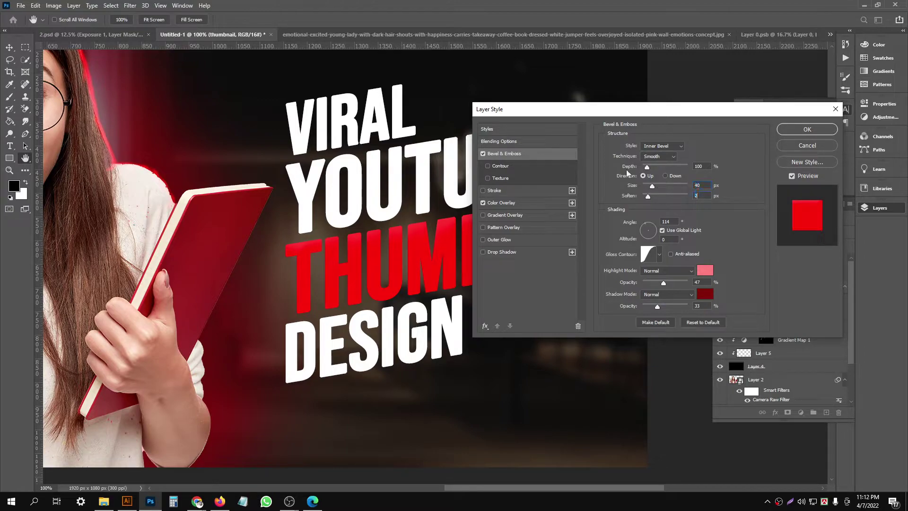
pyautogui.moveTo(648, 169); pyautogui.dragTo(654, 170)
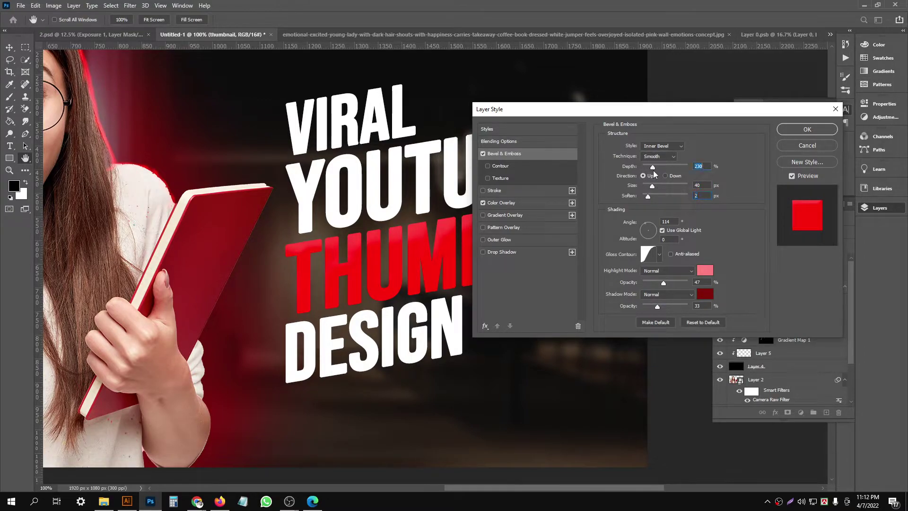
pyautogui.keyDown('ctrl'); pyautogui.click(332, 251); pyautogui.keyUp('ctrl')
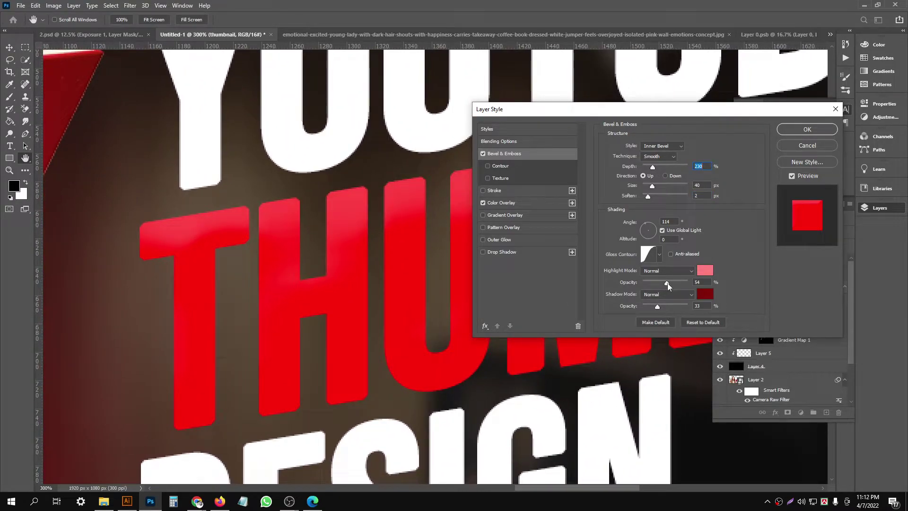
pyautogui.moveTo(668, 283); pyautogui.dragTo(669, 284)
pyautogui.click(668, 307)
pyautogui.click(650, 227)
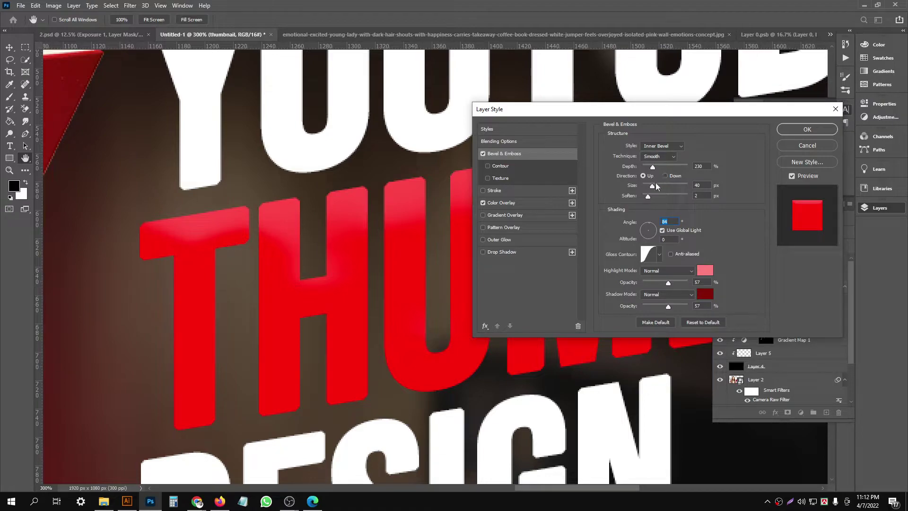
pyautogui.moveTo(651, 188); pyautogui.dragTo(656, 197)
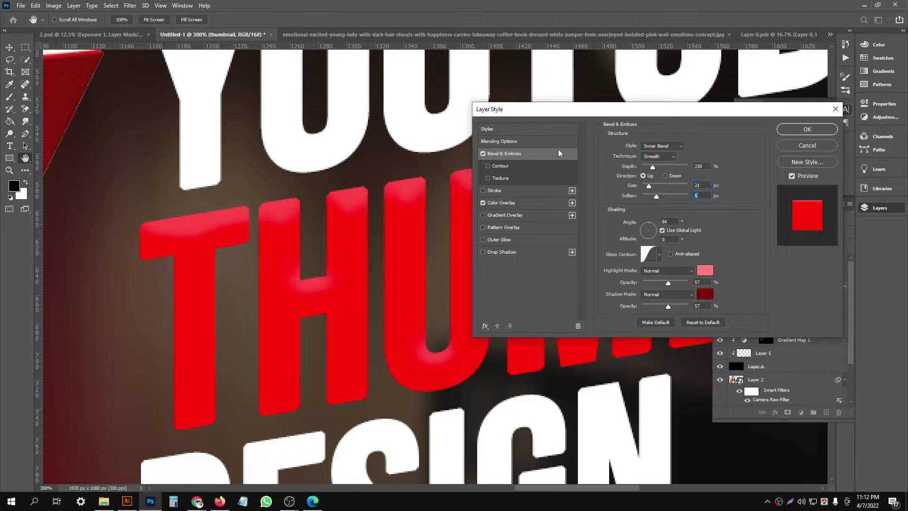
pyautogui.click(505, 253)
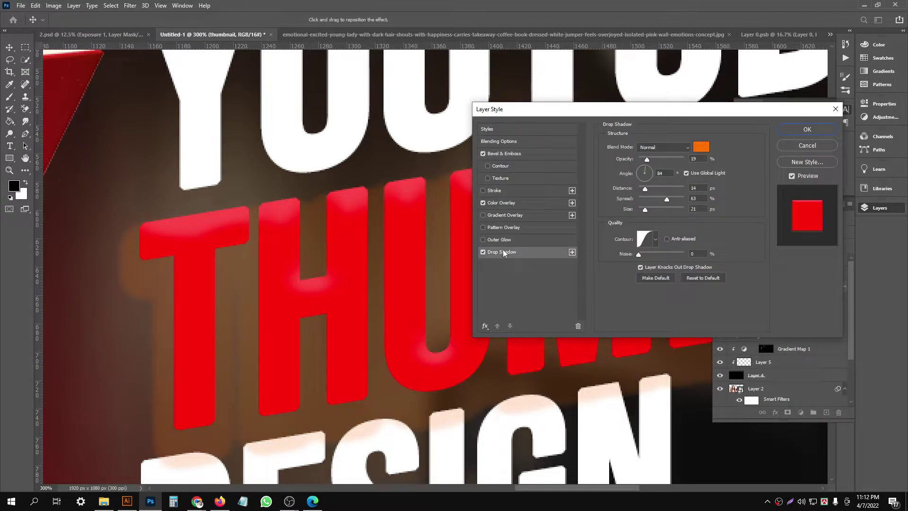
# - Make the drop shadow black (000000), place it just under the letters with Spread 16, and apply
pyautogui.click(699, 152)
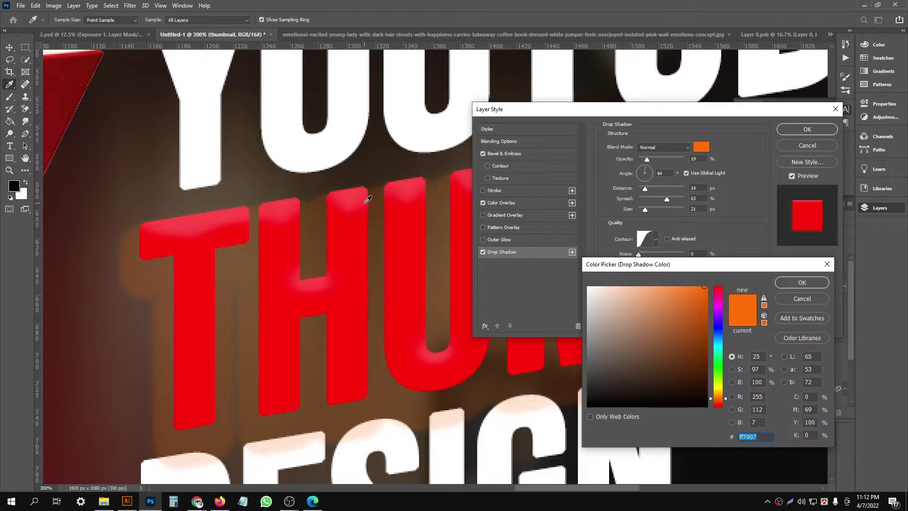
pyautogui.write('ffffff')
pyautogui.write('000000')
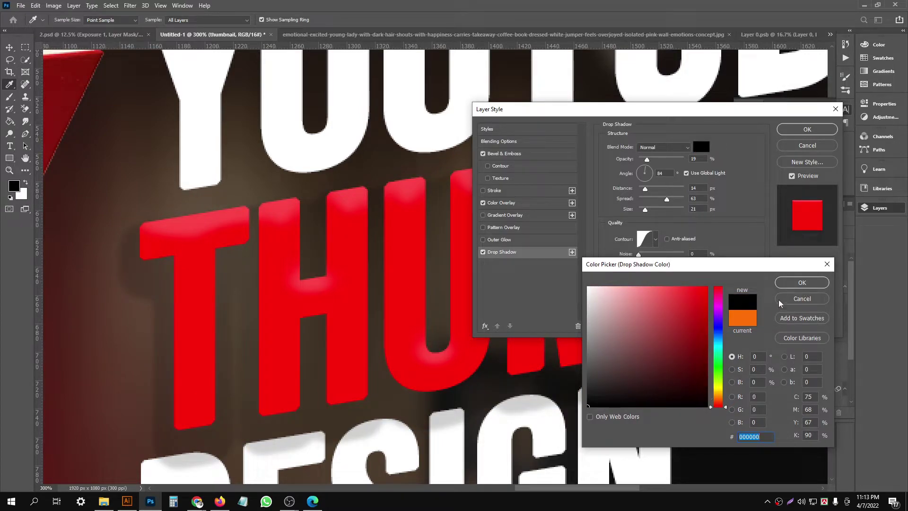
pyautogui.click(812, 287)
pyautogui.moveTo(213, 435); pyautogui.dragTo(217, 420)
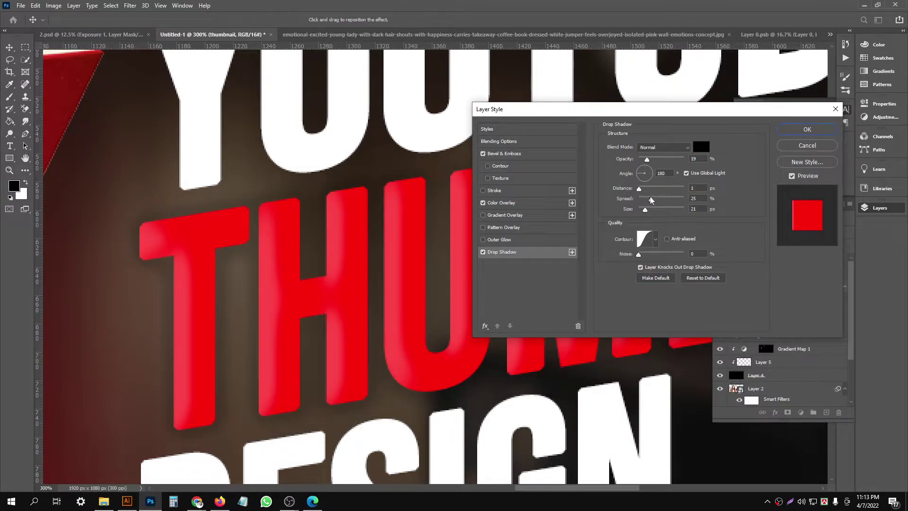
pyautogui.moveTo(650, 200); pyautogui.dragTo(645, 199)
pyautogui.moveTo(243, 263); pyautogui.dragTo(244, 271)
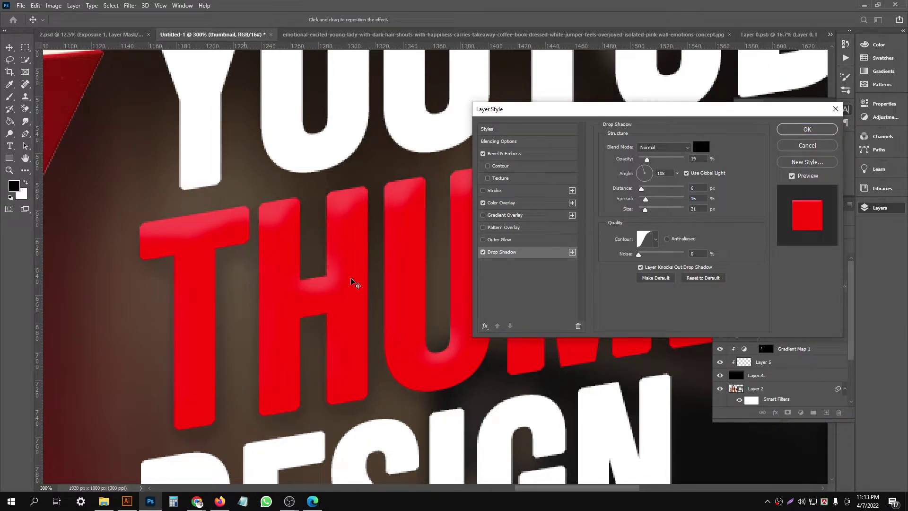
pyautogui.click(807, 129)
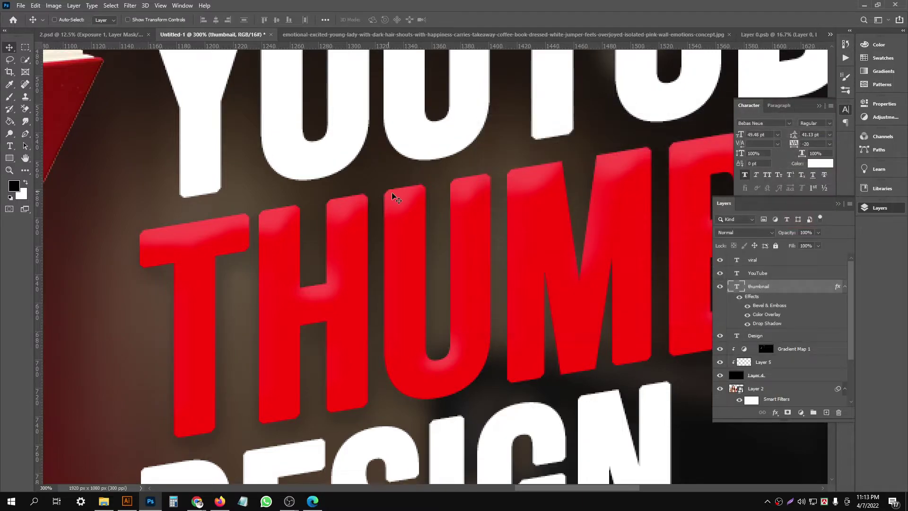
# - Apply the effects and zoom in on the YOUTUBE and THUMBNAIL text
pyautogui.keyDown('ctrl'); pyautogui.keyDown('alt'); pyautogui.click(355, 183); pyautogui.keyUp('alt'); pyautogui.keyUp('ctrl')
pyautogui.hotkey('ctrl', '0')
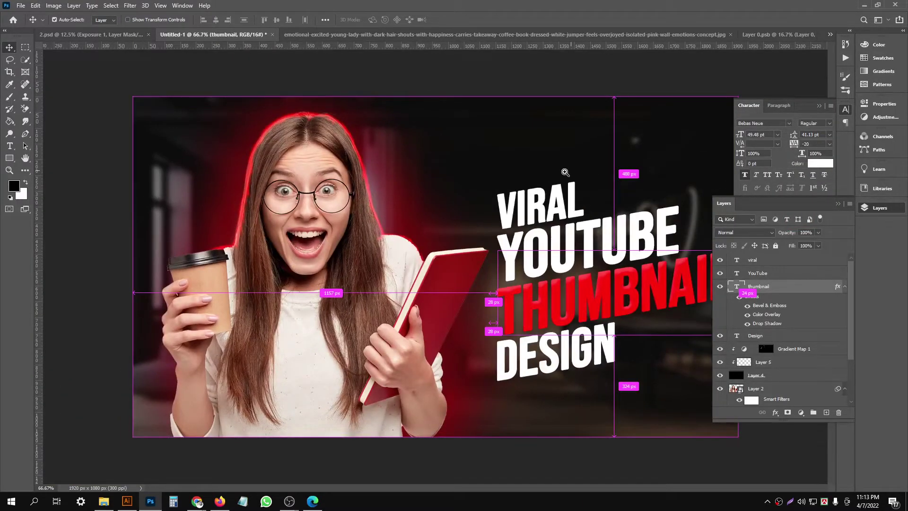
pyautogui.keyDown('ctrl'); pyautogui.click(561, 174); pyautogui.keyUp('ctrl')
pyautogui.keyDown('ctrl'); pyautogui.click(486, 172); pyautogui.keyUp('ctrl')
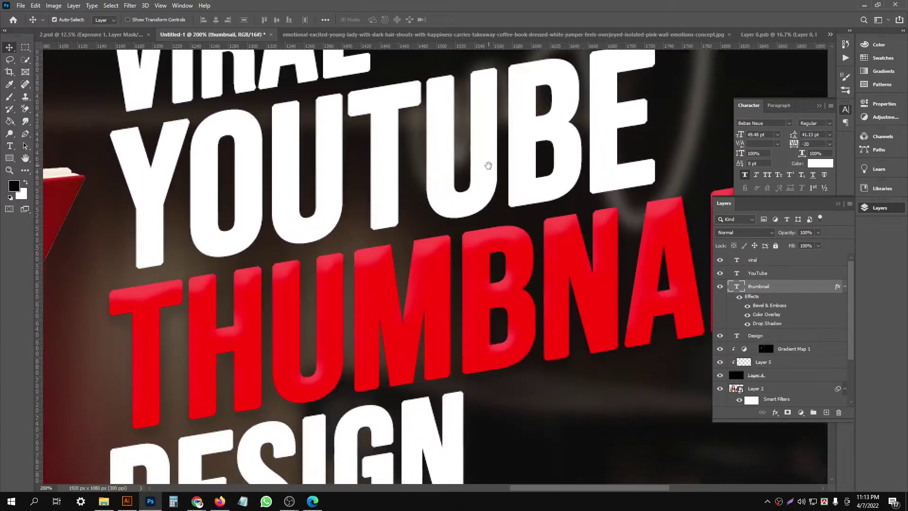
pyautogui.scroll(-3, 551, 227)
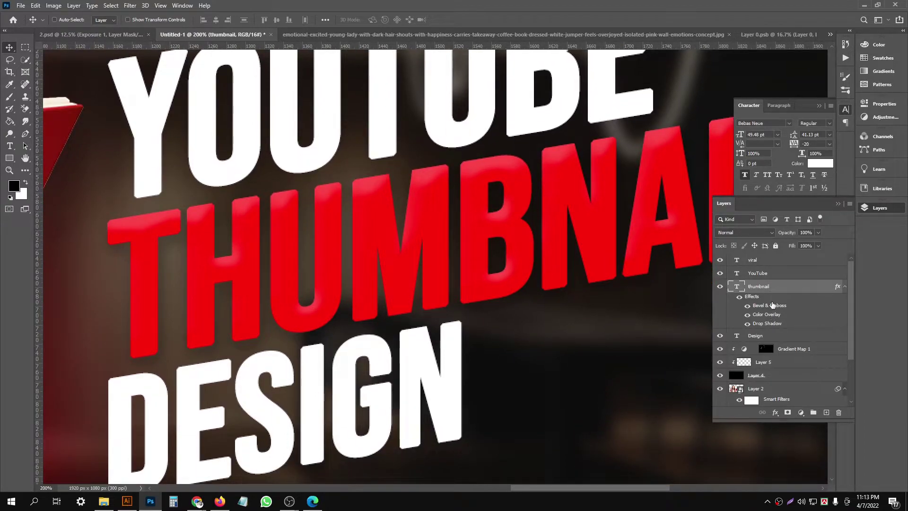
# - Reopen THUMBNAIL's bevel settings and change the highlight colour to dark red
pyautogui.doubleClick(772, 305)
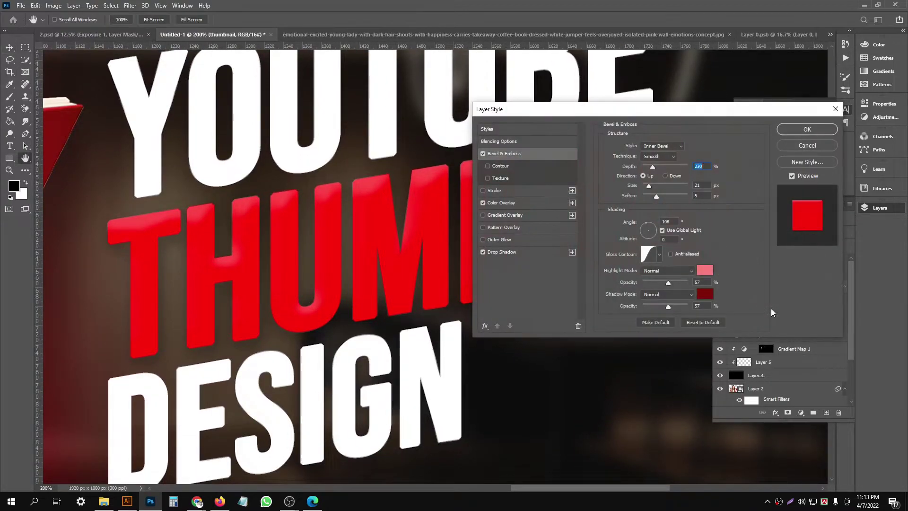
pyautogui.click(705, 269)
pyautogui.click(693, 289)
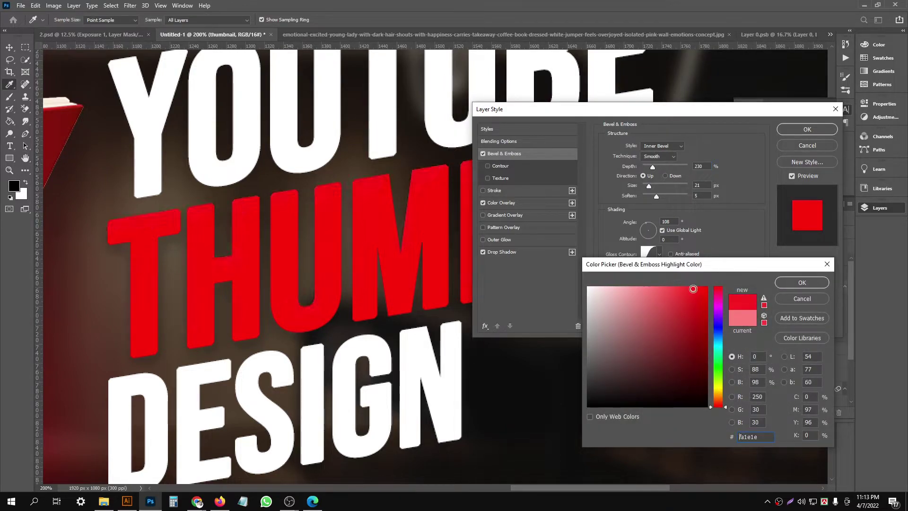
pyautogui.moveTo(694, 288); pyautogui.dragTo(689, 362)
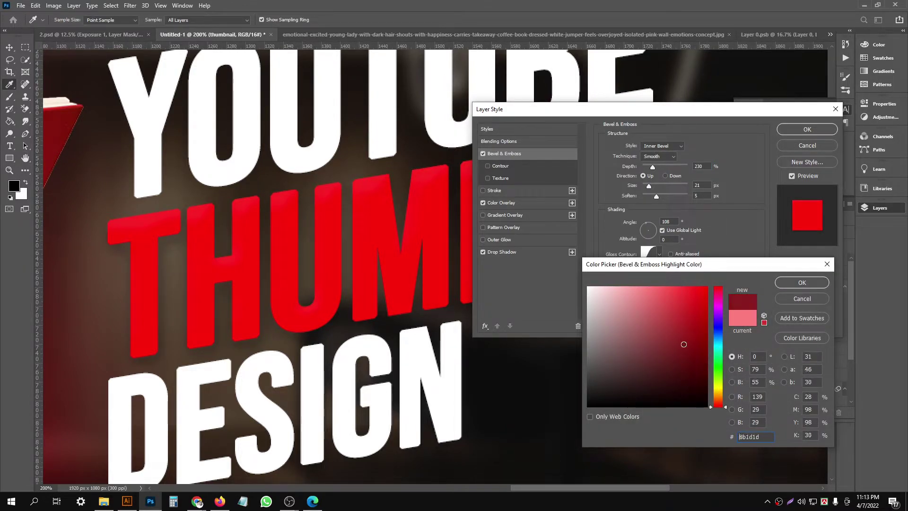
pyautogui.moveTo(689, 362); pyautogui.dragTo(691, 375)
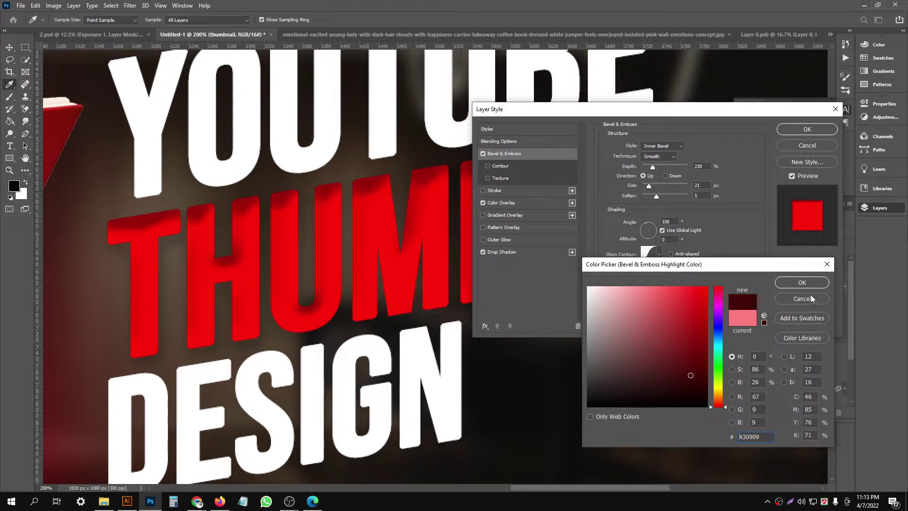
pyautogui.click(801, 284)
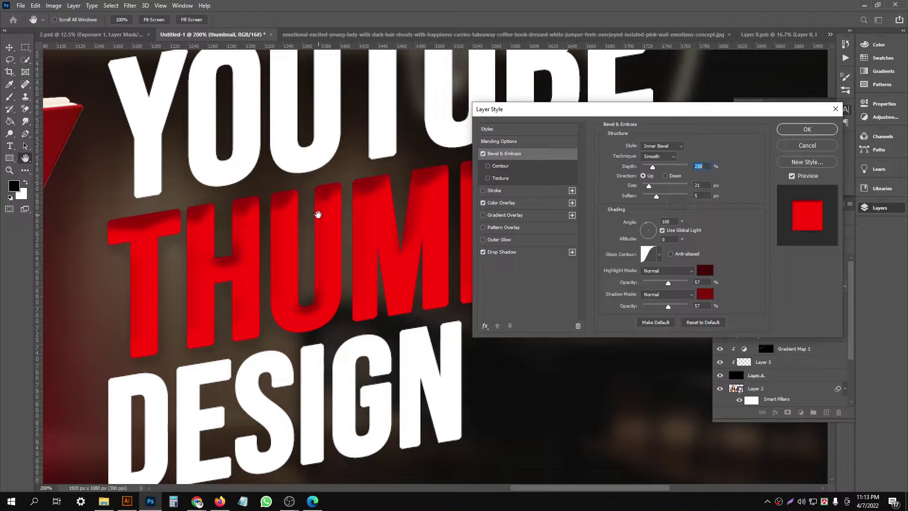
pyautogui.moveTo(649, 117); pyautogui.dragTo(646, 183)
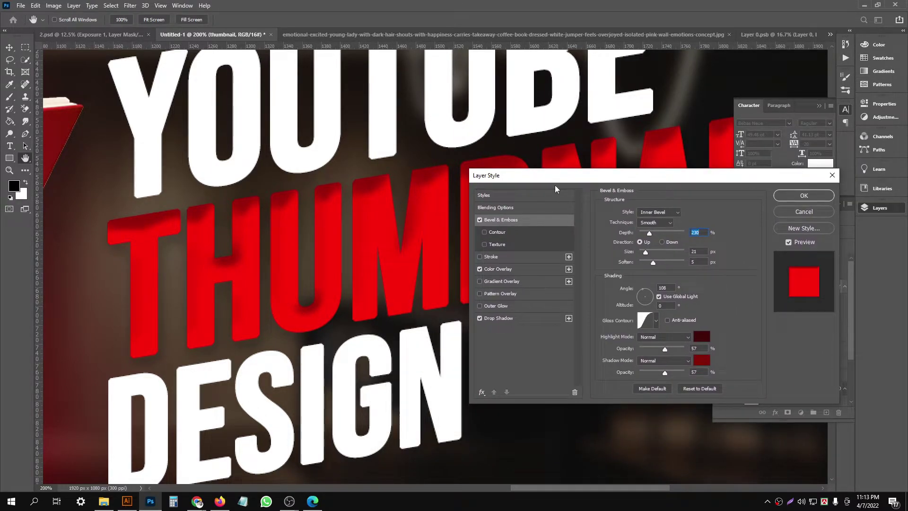
pyautogui.moveTo(643, 179); pyautogui.dragTo(552, 183)
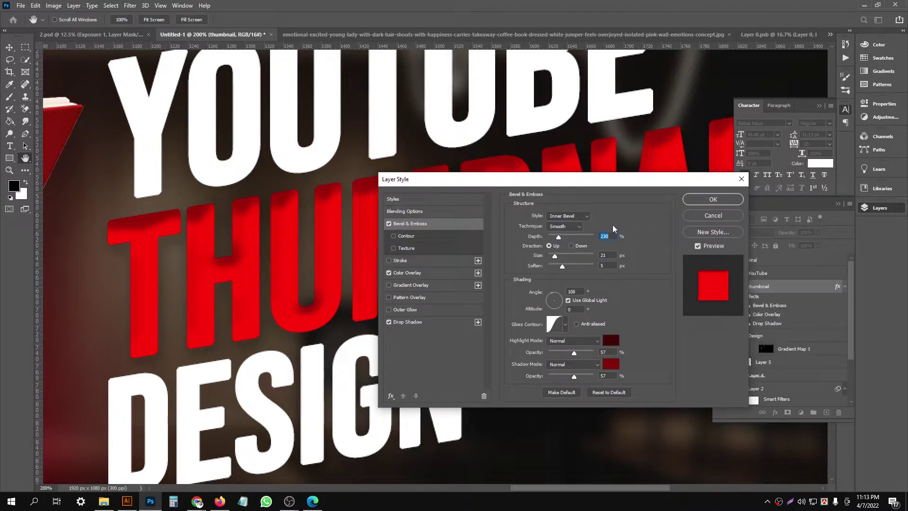
# - Try Outer Bevel, Pillow Emboss and Stroke Emboss styles, then settle on Inner Bevel
pyautogui.click(566, 215)
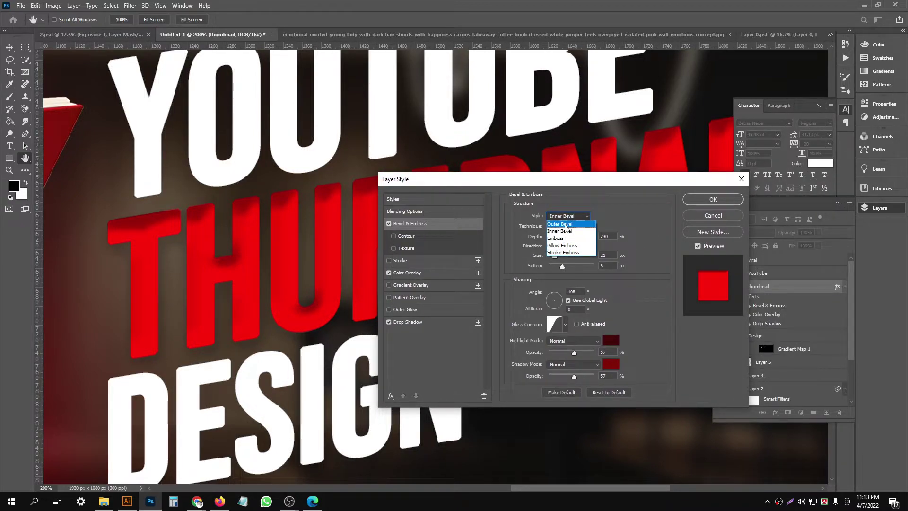
pyautogui.click(566, 224)
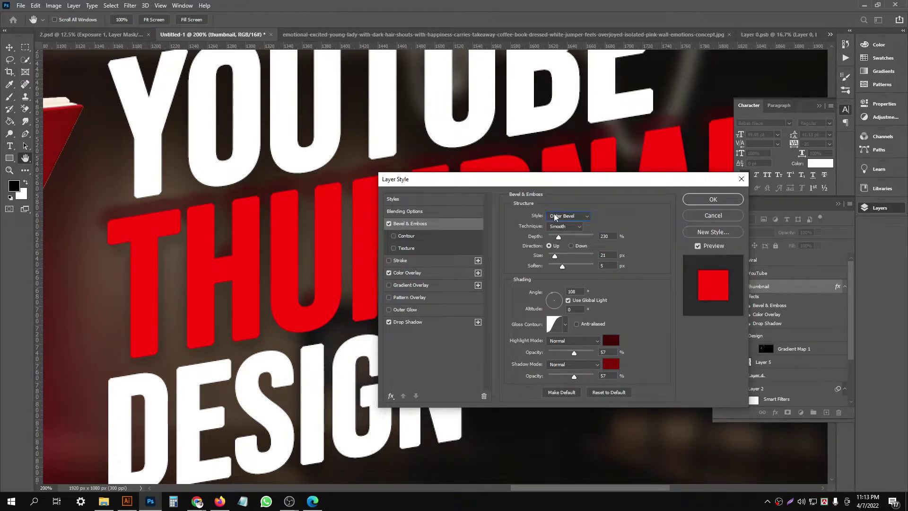
pyautogui.click(566, 215)
pyautogui.click(569, 232)
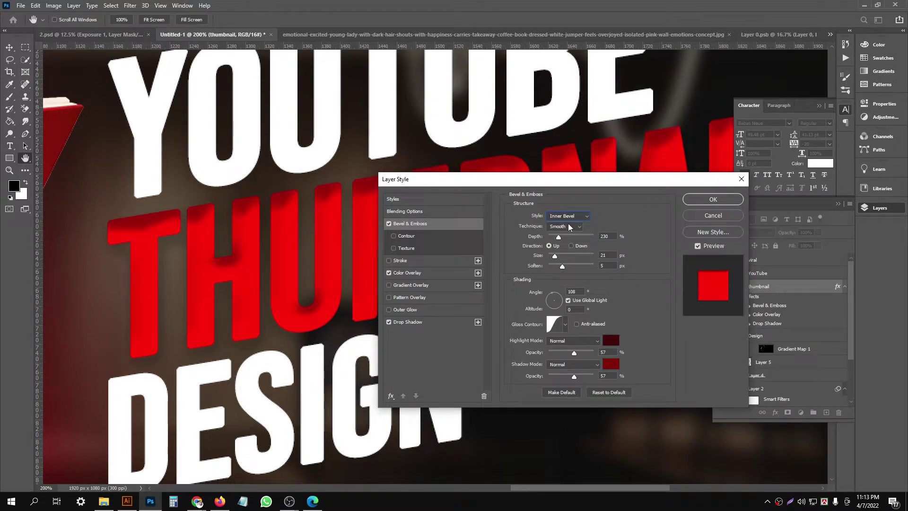
pyautogui.click(566, 215)
pyautogui.click(567, 248)
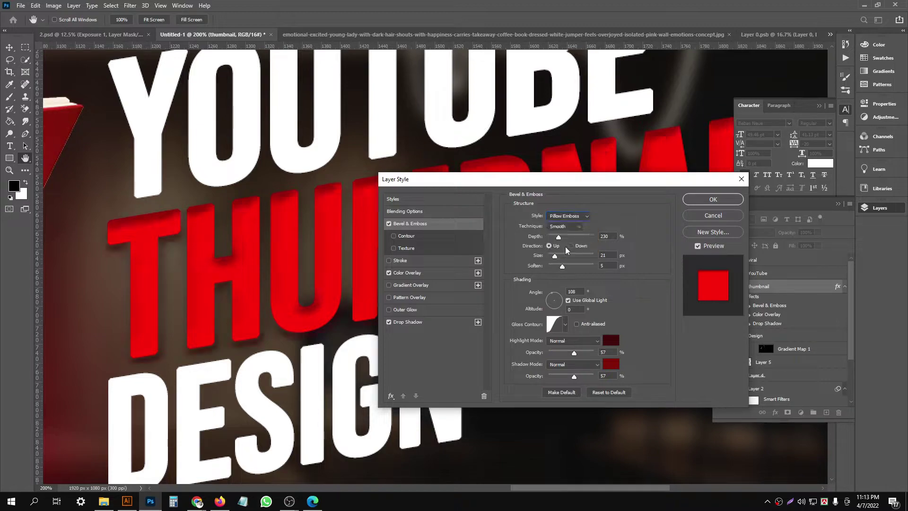
pyautogui.click(567, 216)
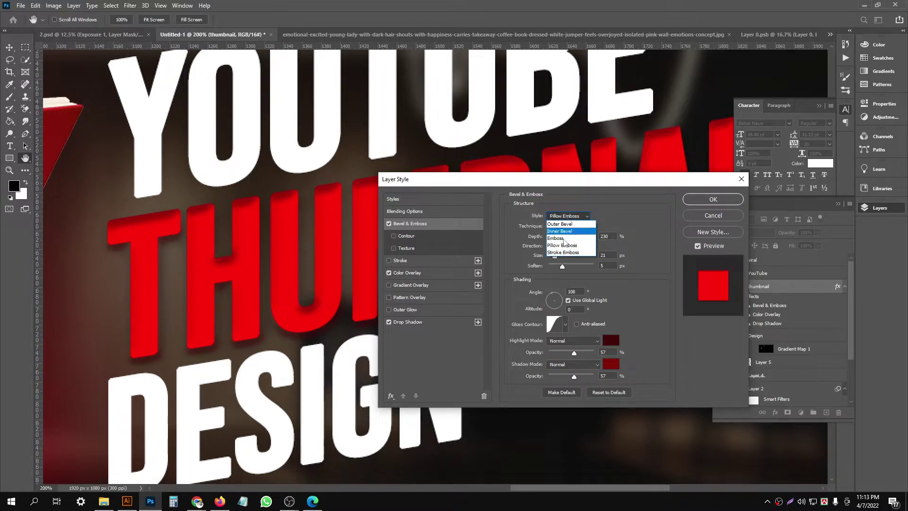
pyautogui.click(563, 257)
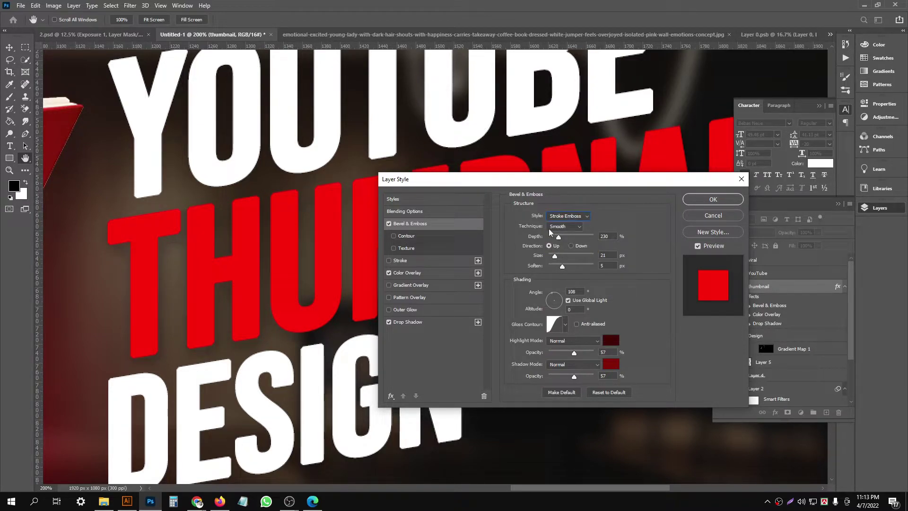
pyautogui.click(565, 217)
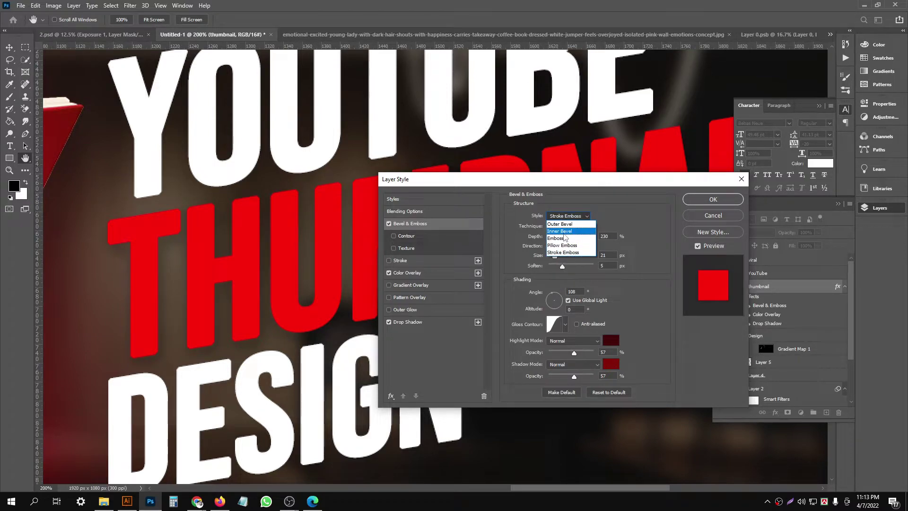
pyautogui.click(562, 231)
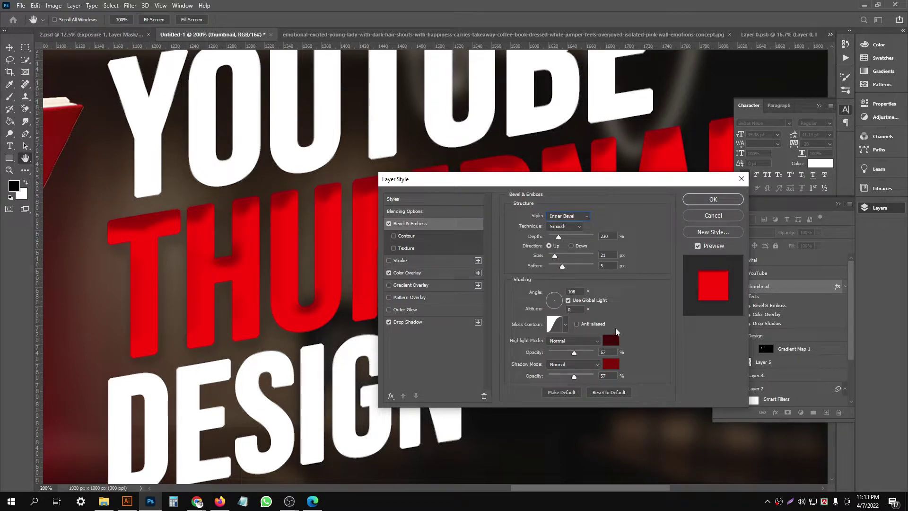
# - Re-angle the drop shadow to 143° at distance 5, closer under the text
pyautogui.click(426, 322)
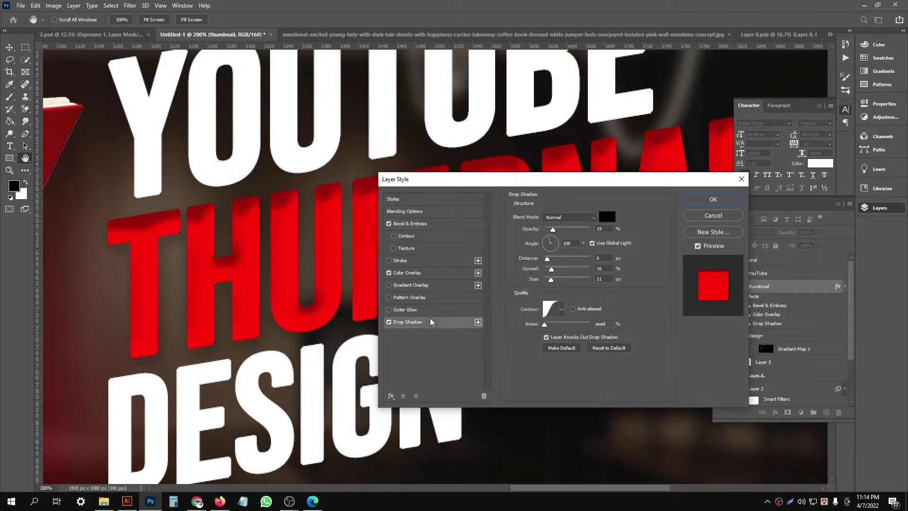
pyautogui.moveTo(213, 350); pyautogui.dragTo(211, 341)
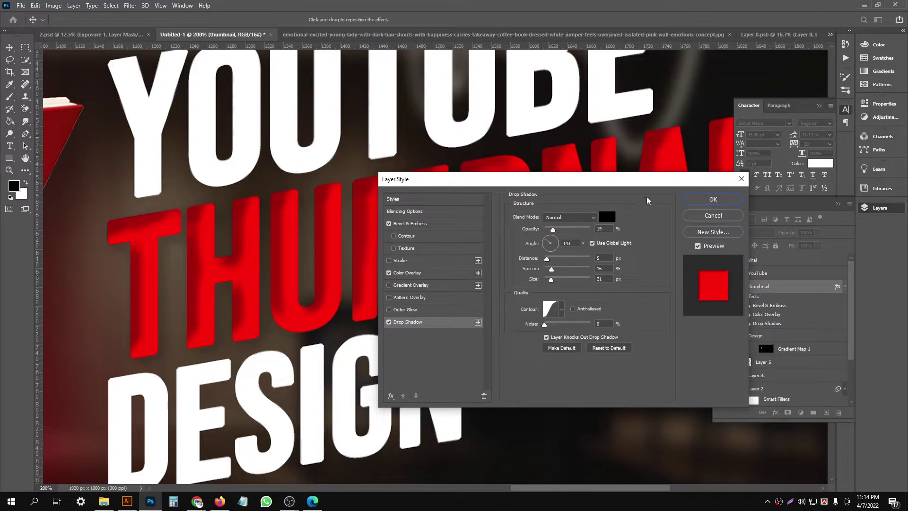
pyautogui.moveTo(580, 180)
pyautogui.mouseDown()
pyautogui.moveTo(585, 327)
pyautogui.moveTo(506, 164)
pyautogui.mouseUp()
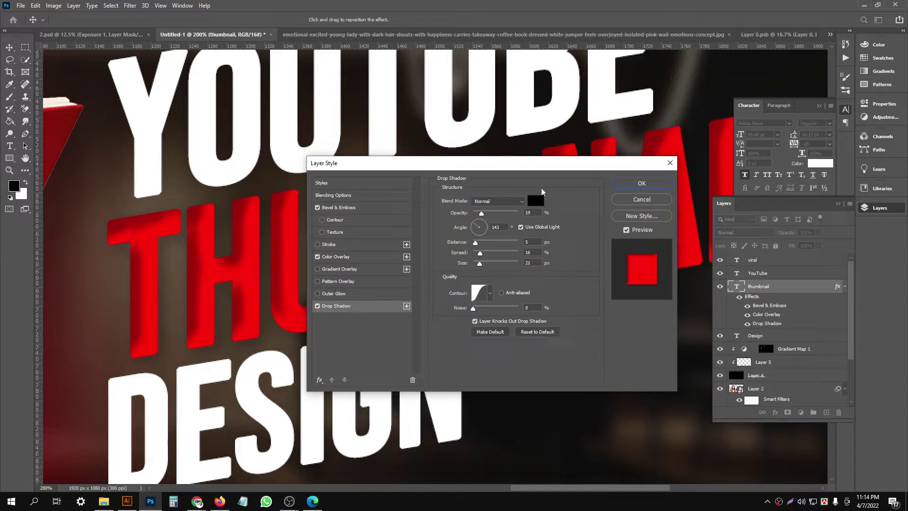
# - Accept the layer style settings and bring the full text design into view
pyautogui.click(629, 184)
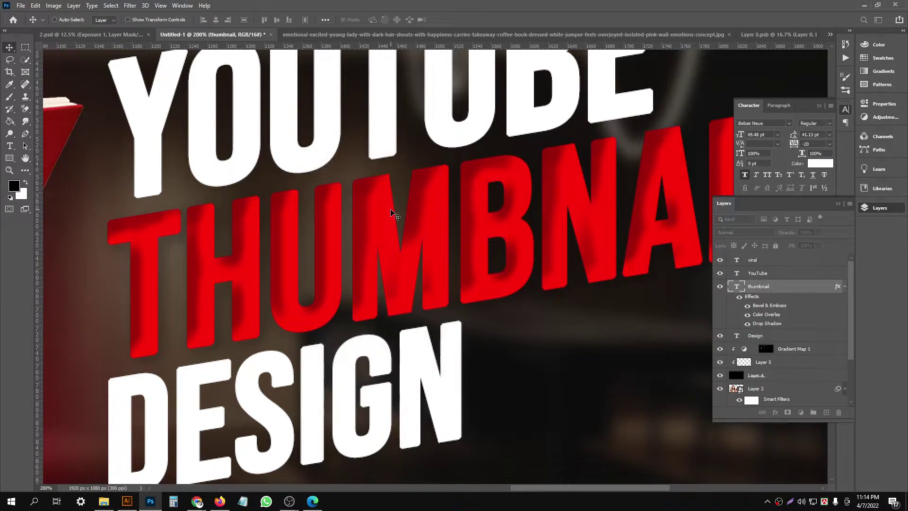
pyautogui.keyDown('ctrl'); pyautogui.click(386, 207); pyautogui.keyUp('ctrl')
pyautogui.scroll(-5, 386, 207)
pyautogui.scroll(3, 386, 207)
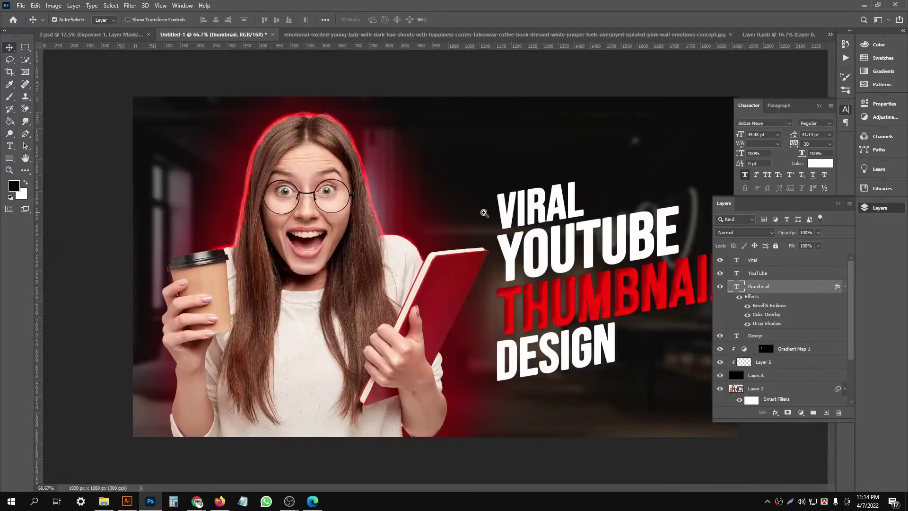
pyautogui.moveTo(386, 207); pyautogui.dragTo(431, 206)
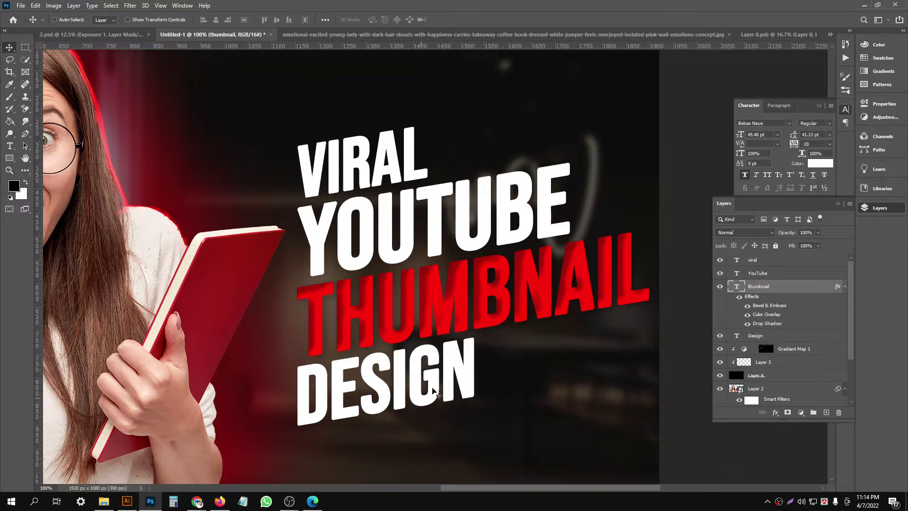
# - Copy THUMBNAIL's layer style and paste it onto the viral layer
pyautogui.rightClick(788, 289)
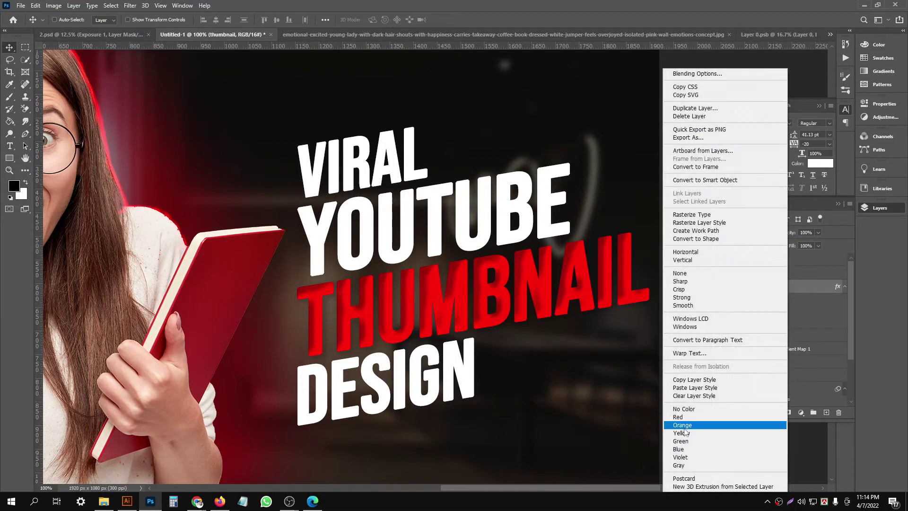
pyautogui.click(709, 382)
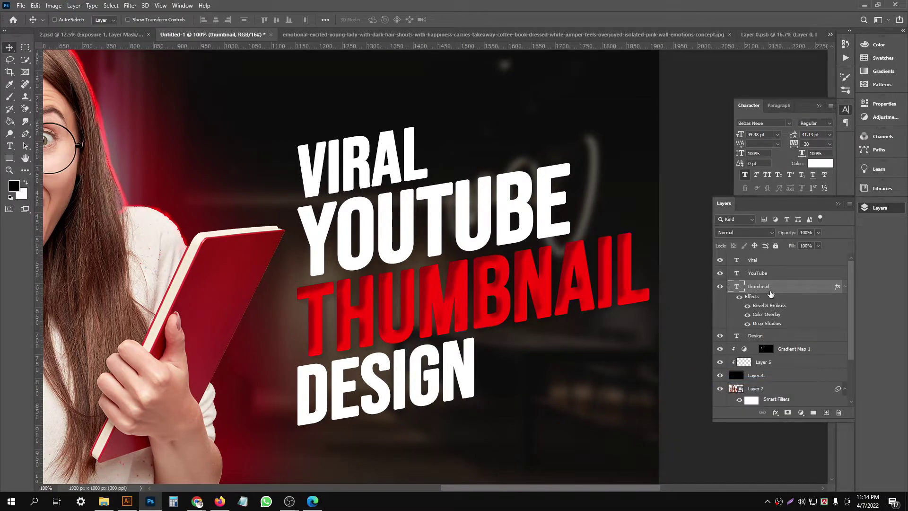
pyautogui.click(772, 264)
pyautogui.rightClick(770, 261)
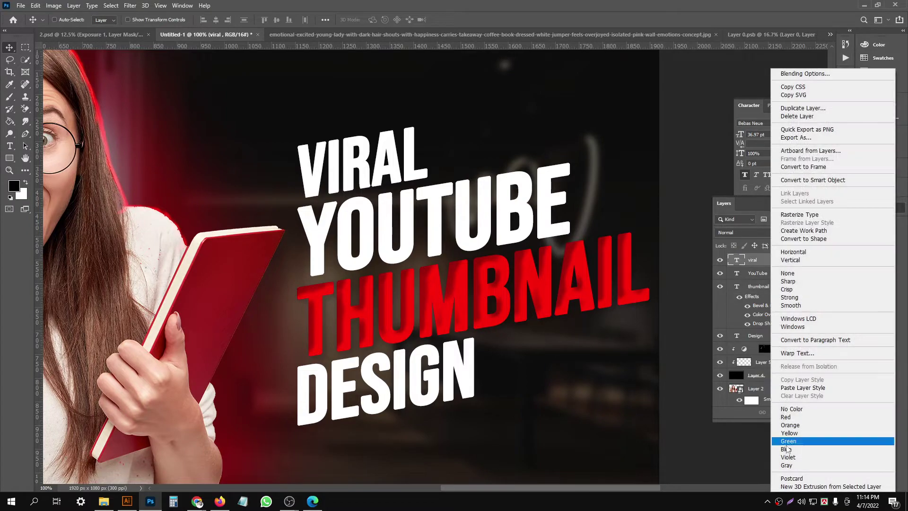
pyautogui.click(803, 387)
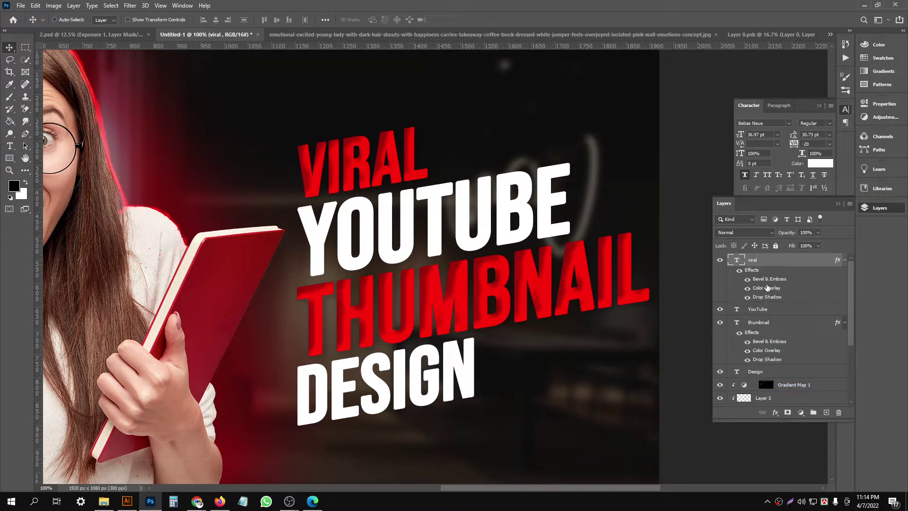
# - Change VIRAL's colour overlay to orange
pyautogui.doubleClick(765, 287)
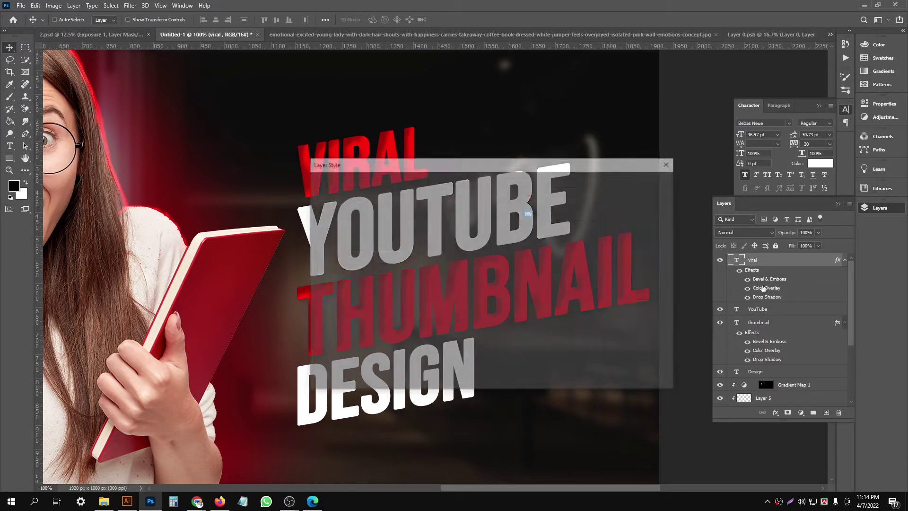
pyautogui.click(535, 205)
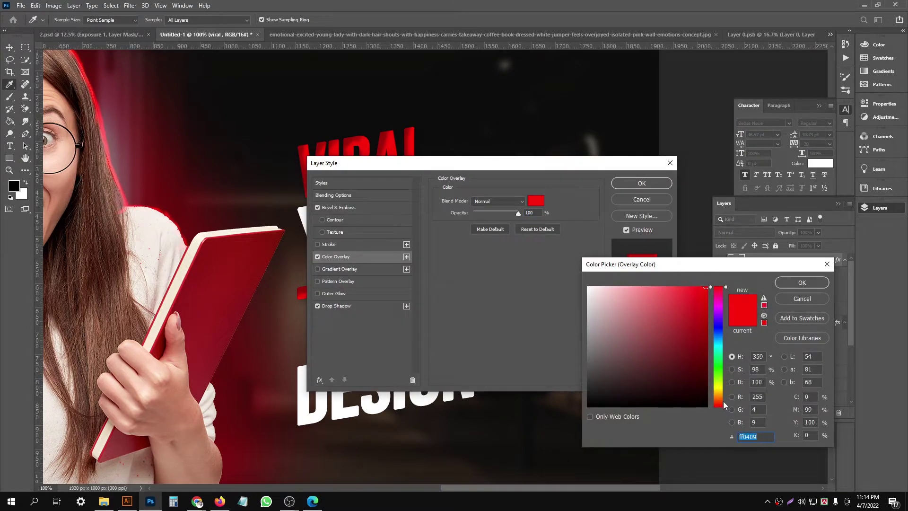
pyautogui.moveTo(723, 405); pyautogui.dragTo(723, 394)
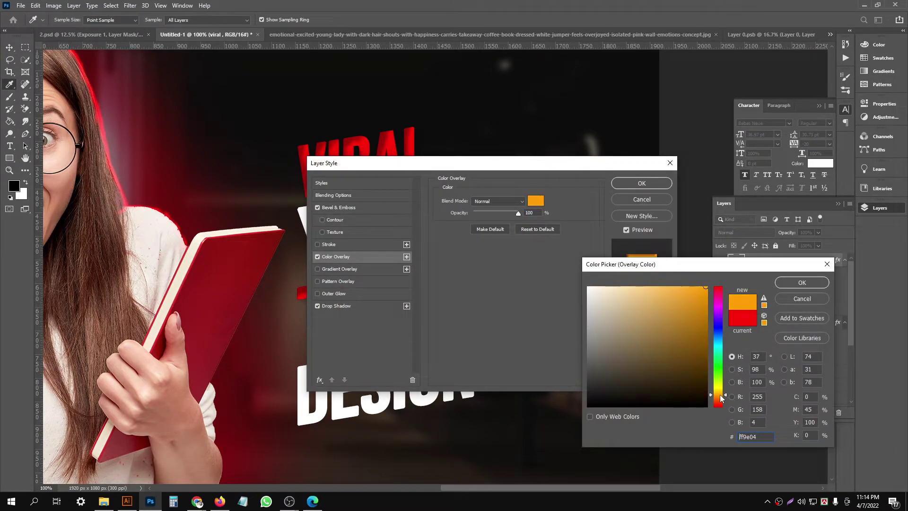
pyautogui.click(792, 284)
pyautogui.moveTo(416, 163); pyautogui.dragTo(771, 174)
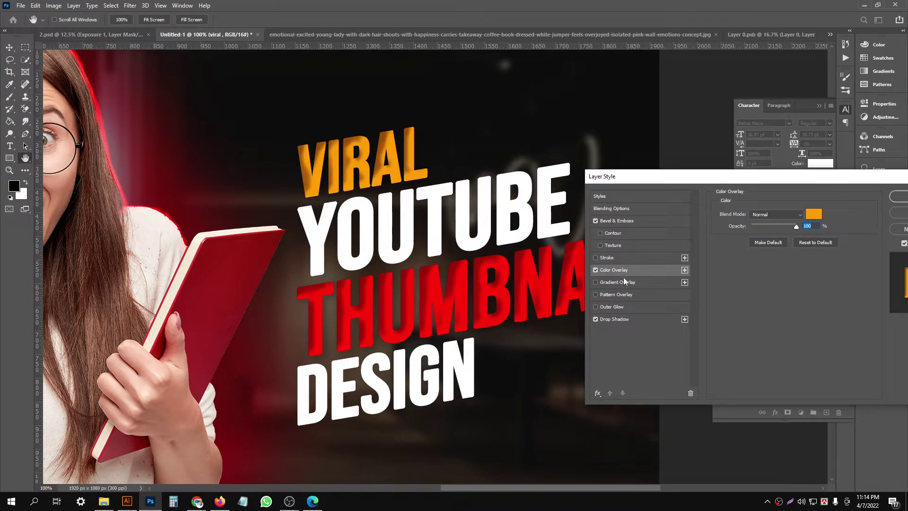
# - Give VIRAL's bevel a bright yellow highlight and bright orange shadow, and apply
pyautogui.click(633, 221)
pyautogui.click(812, 339)
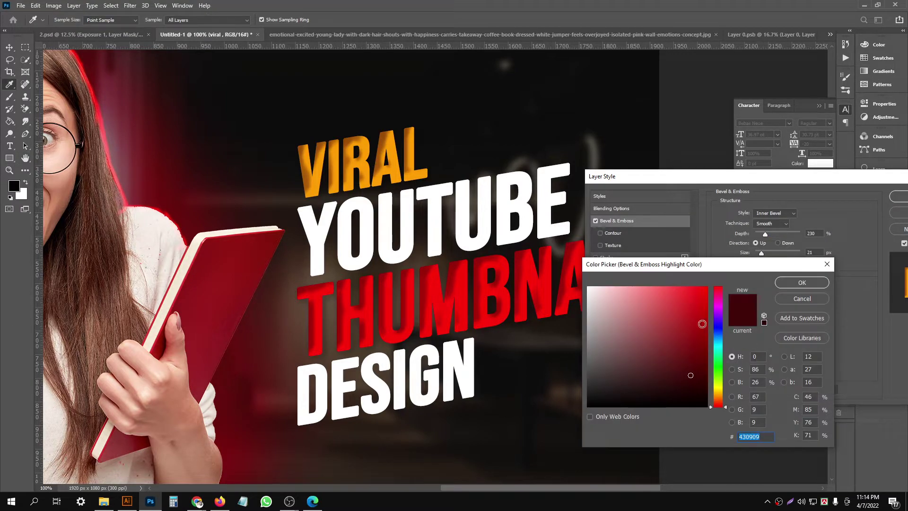
pyautogui.click(718, 389)
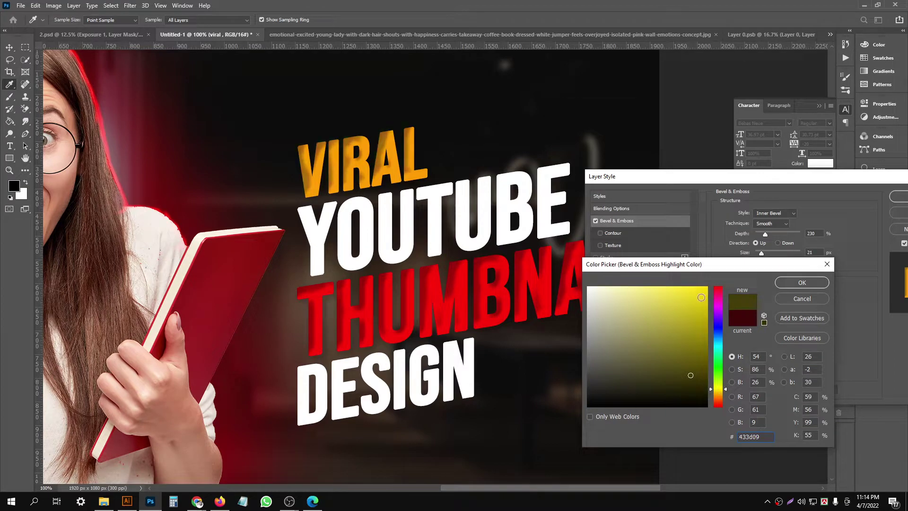
pyautogui.click(709, 286)
pyautogui.click(802, 283)
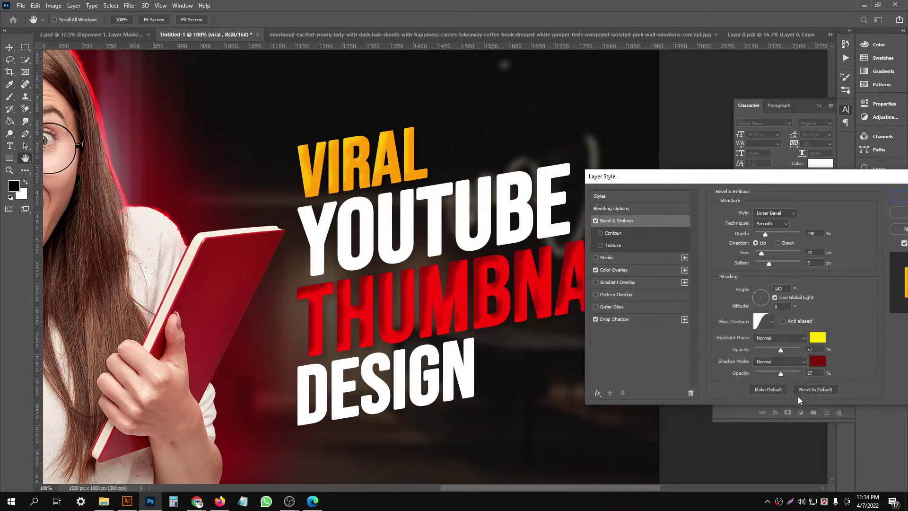
pyautogui.click(817, 365)
pyautogui.click(718, 397)
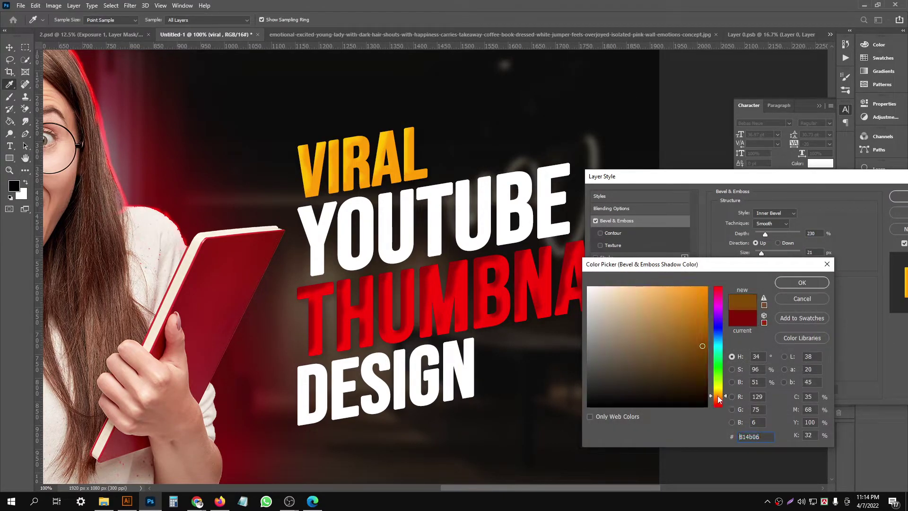
pyautogui.moveTo(707, 314); pyautogui.dragTo(715, 277)
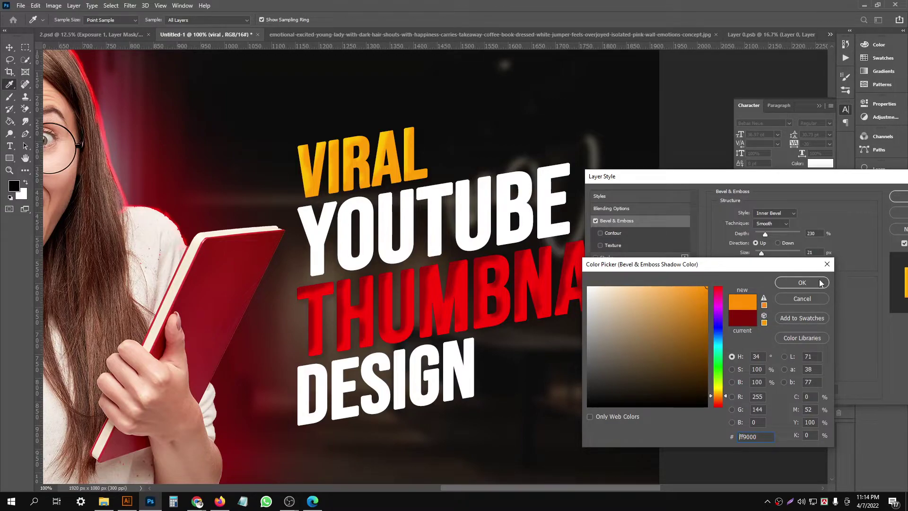
pyautogui.click(802, 283)
pyautogui.moveTo(662, 176); pyautogui.dragTo(487, 177)
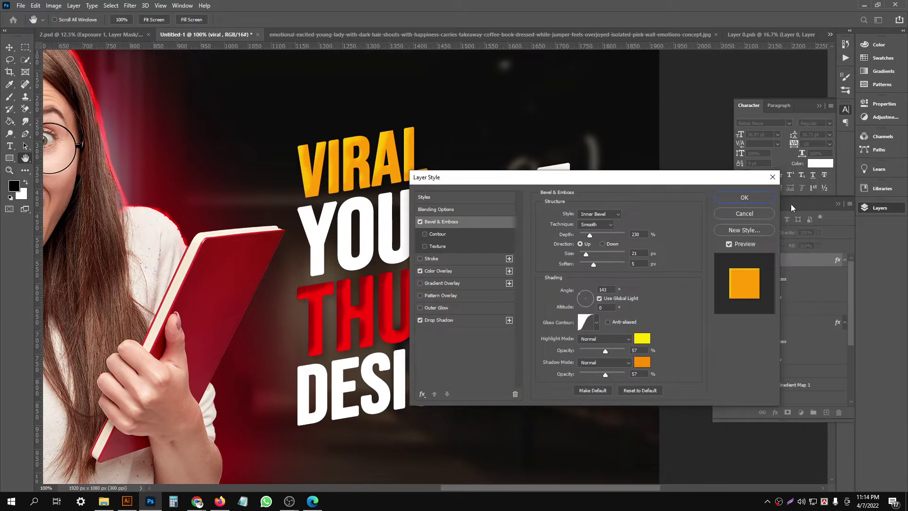
pyautogui.press('Return')
# - Copy VIRAL's orange layer style and paste it onto the YOUTUBE layer
pyautogui.rightClick(796, 286)
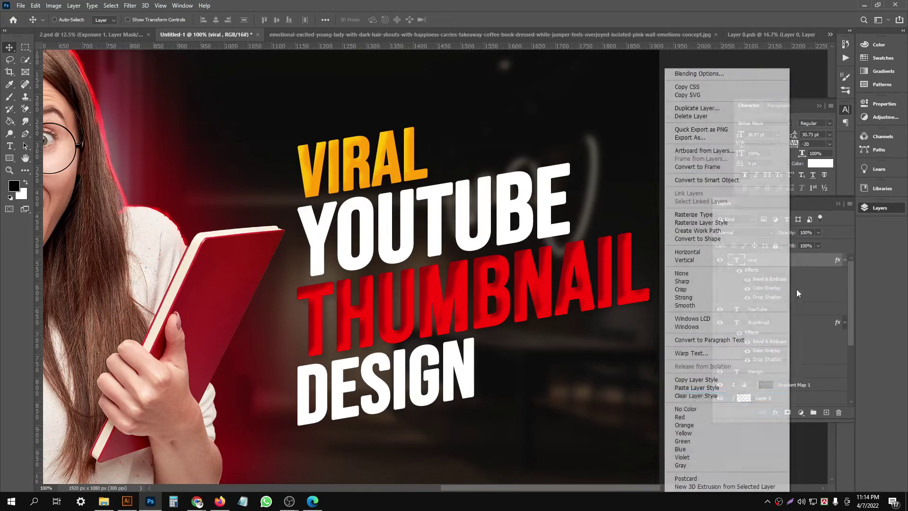
pyautogui.click(716, 380)
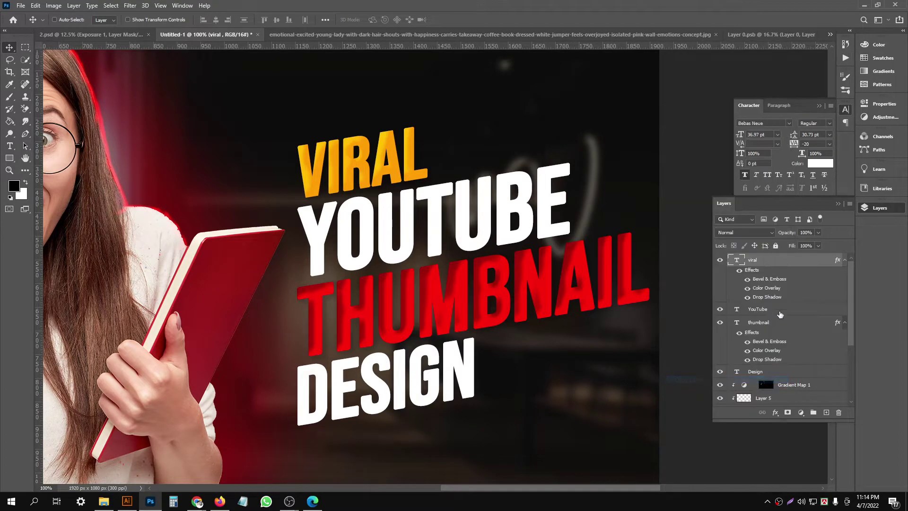
pyautogui.press('ctrl')
pyautogui.keyDown('ctrl'); pyautogui.click(397, 250); pyautogui.keyUp('ctrl')
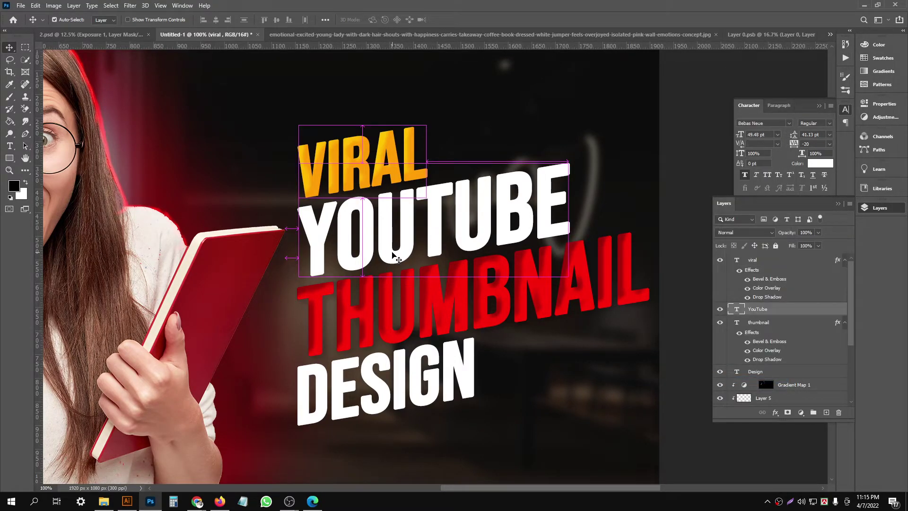
pyautogui.rightClick(785, 314)
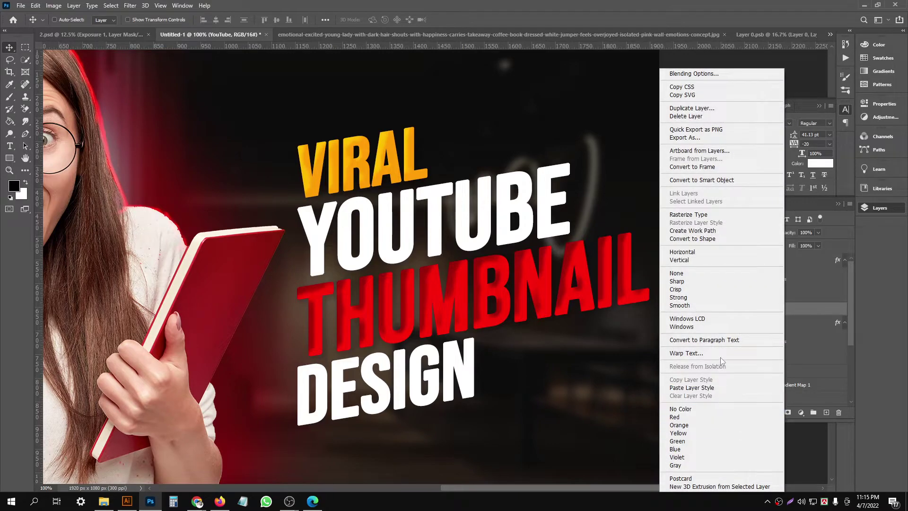
pyautogui.click(712, 388)
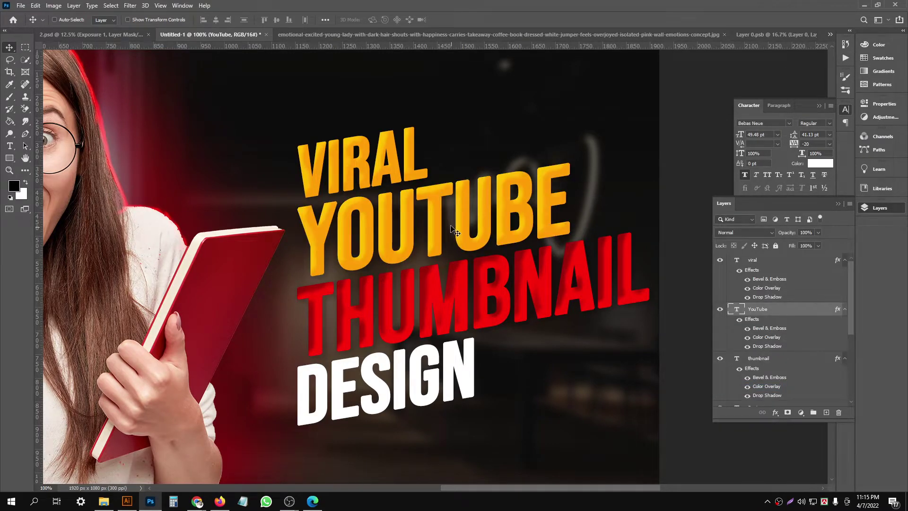
# - Paste the same orange layer style onto the DESIGN text layer
pyautogui.scroll(-1, 473, 264)
pyautogui.scroll(-1, 480, 285)
pyautogui.scroll(-1, 480, 308)
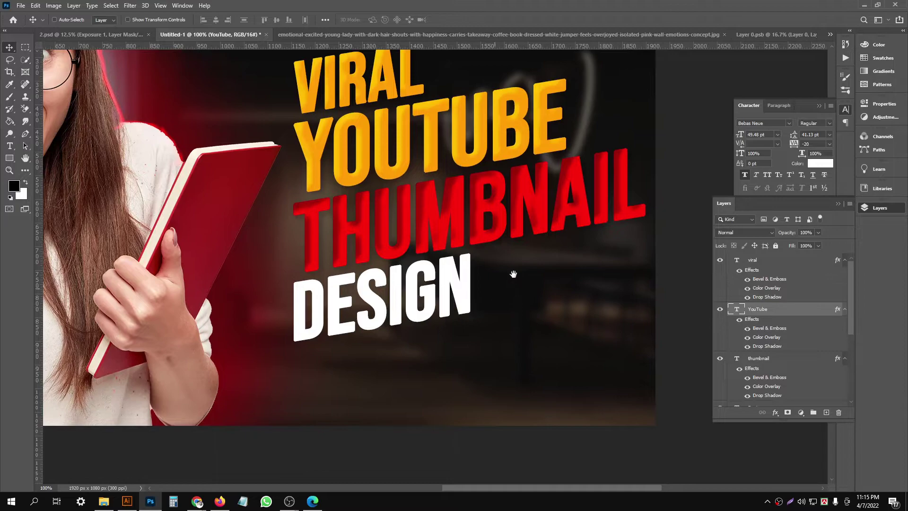
pyautogui.moveTo(513, 275); pyautogui.dragTo(463, 328)
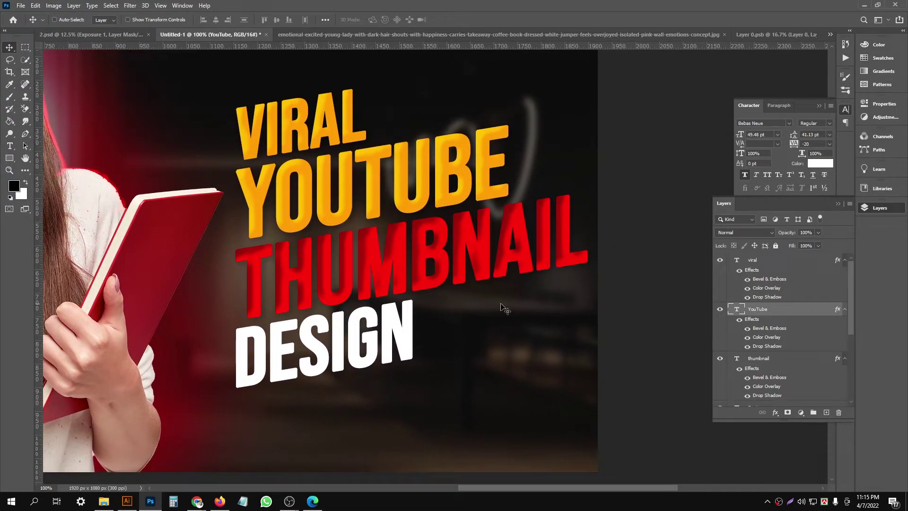
pyautogui.press('ctrl')
pyautogui.keyDown('ctrl'); pyautogui.click(315, 344); pyautogui.keyUp('ctrl')
pyautogui.scroll(-3, 783, 346)
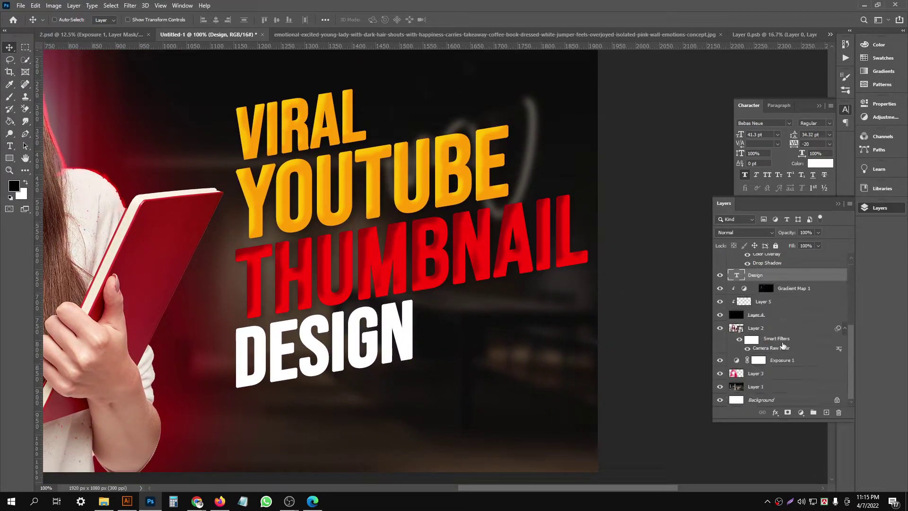
pyautogui.rightClick(780, 279)
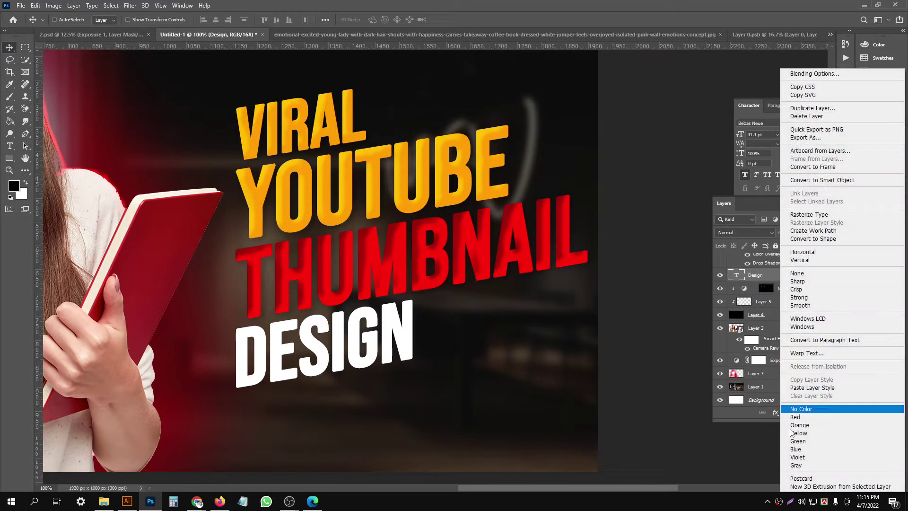
pyautogui.click(829, 388)
# - Recentre the view on the headline and select the YOUTUBE layer
pyautogui.moveTo(430, 278); pyautogui.dragTo(359, 229)
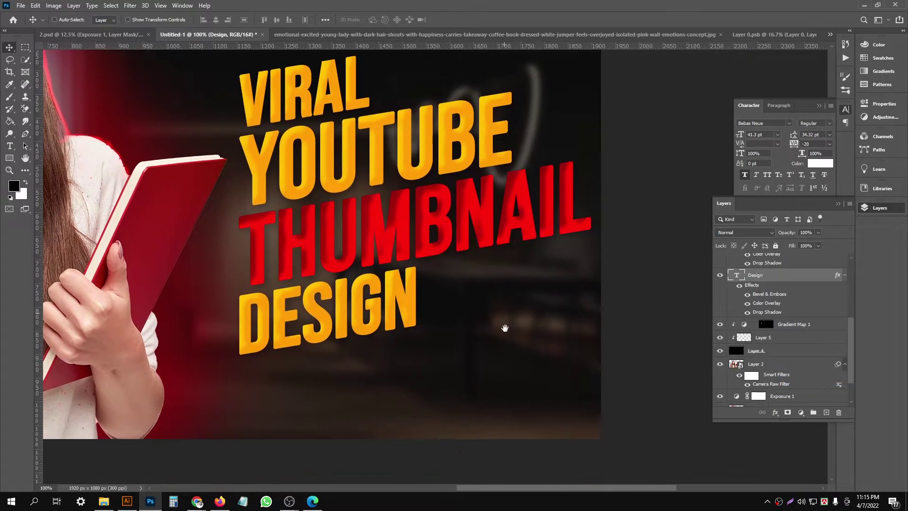
pyautogui.scroll(2, 360, 229)
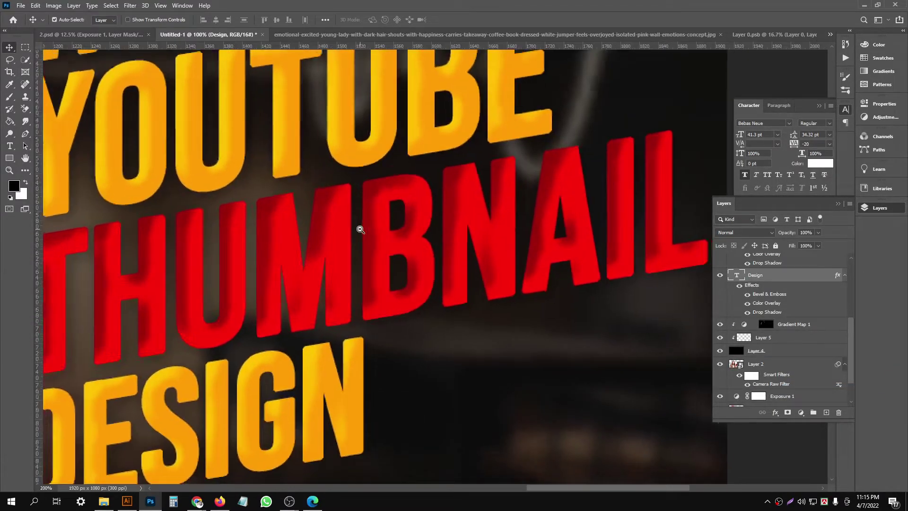
pyautogui.scroll(-4, 360, 229)
pyautogui.scroll(2, 391, 191)
pyautogui.hscroll(5, 390, 191)
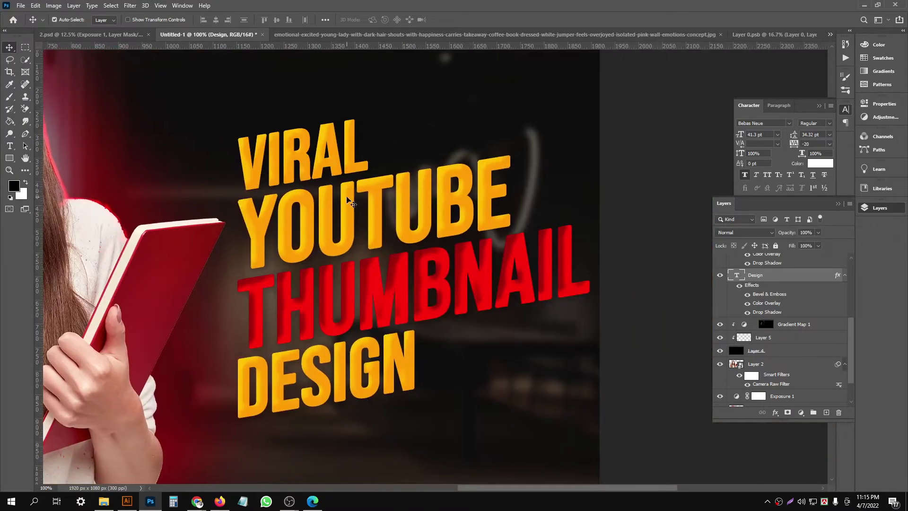
pyautogui.keyDown('ctrl'); pyautogui.click(329, 205); pyautogui.keyUp('ctrl')
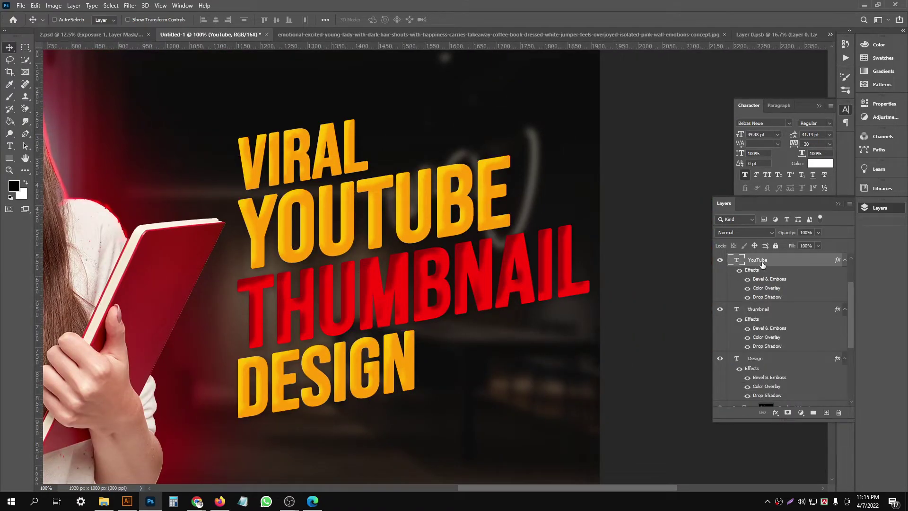
# - Change YOUTUBE's colour overlay to light grey e4e4e4
pyautogui.doubleClick(778, 290)
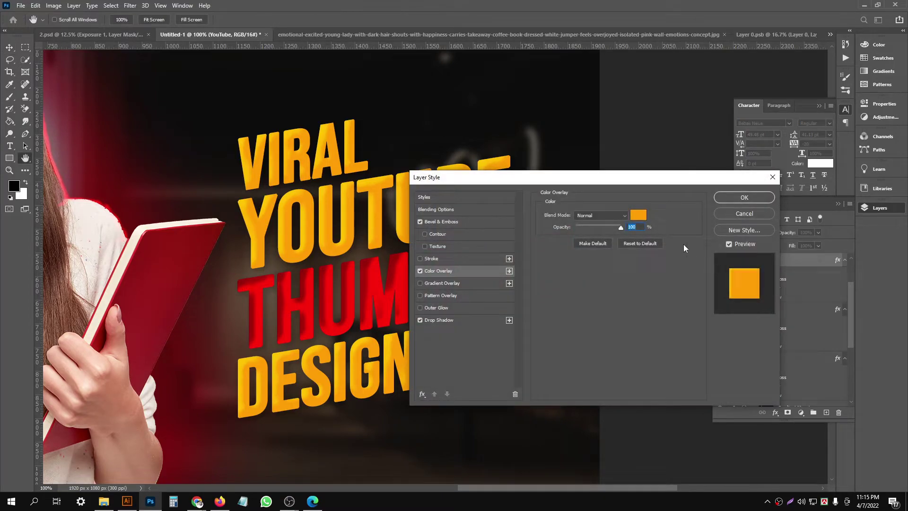
pyautogui.click(639, 218)
pyautogui.moveTo(606, 299); pyautogui.dragTo(572, 301)
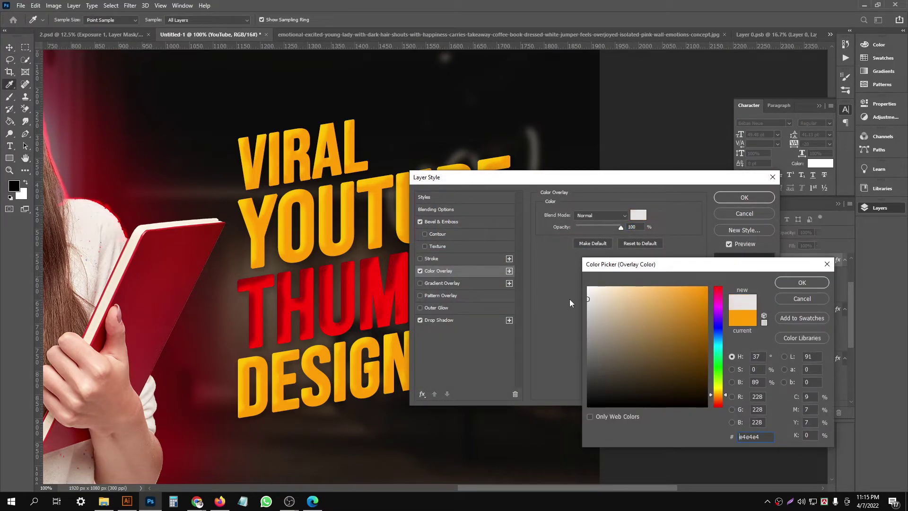
pyautogui.click(794, 283)
# - Set YOUTUBE's bevel highlight to white and shadow to light grey dcdcdc, then apply
pyautogui.click(462, 226)
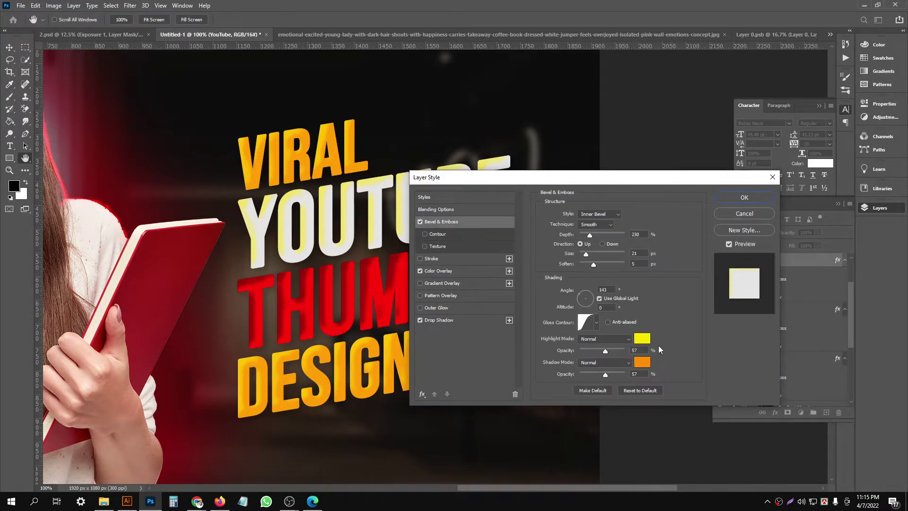
pyautogui.click(642, 338)
pyautogui.click(587, 289)
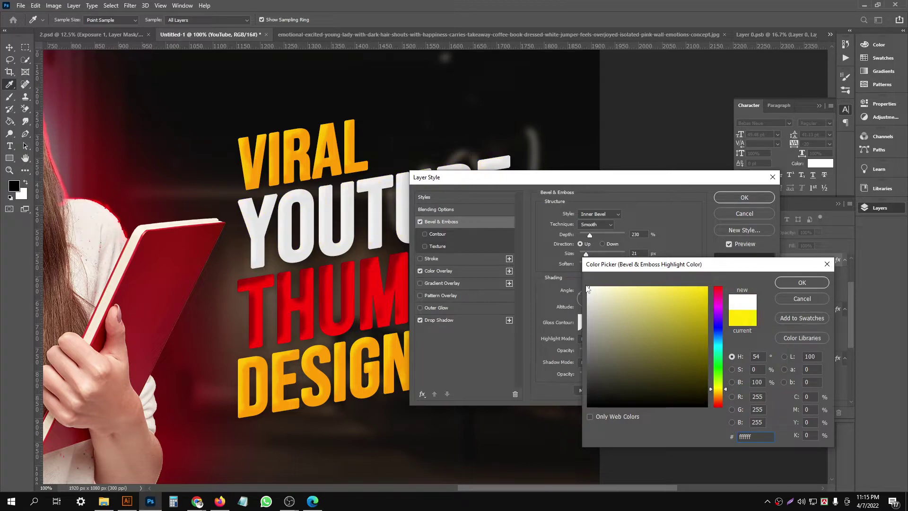
pyautogui.click(802, 283)
pyautogui.click(641, 364)
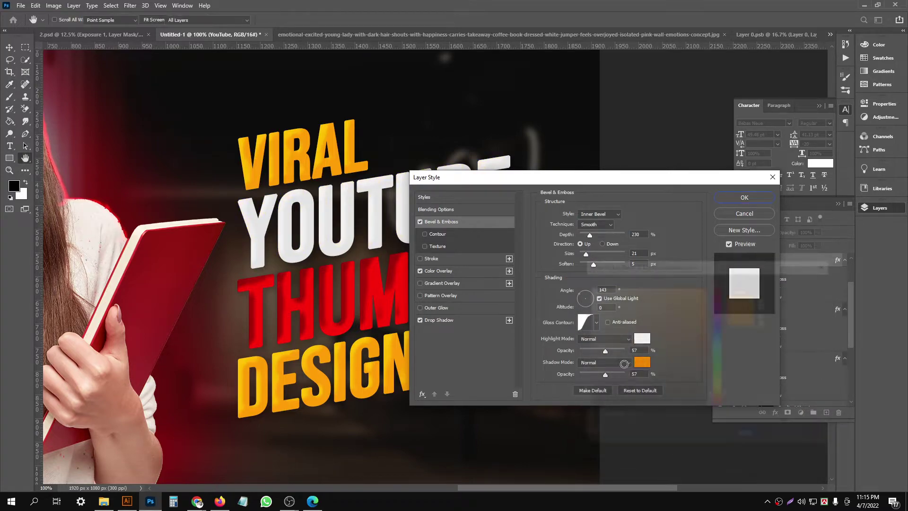
pyautogui.moveTo(604, 308); pyautogui.dragTo(575, 303)
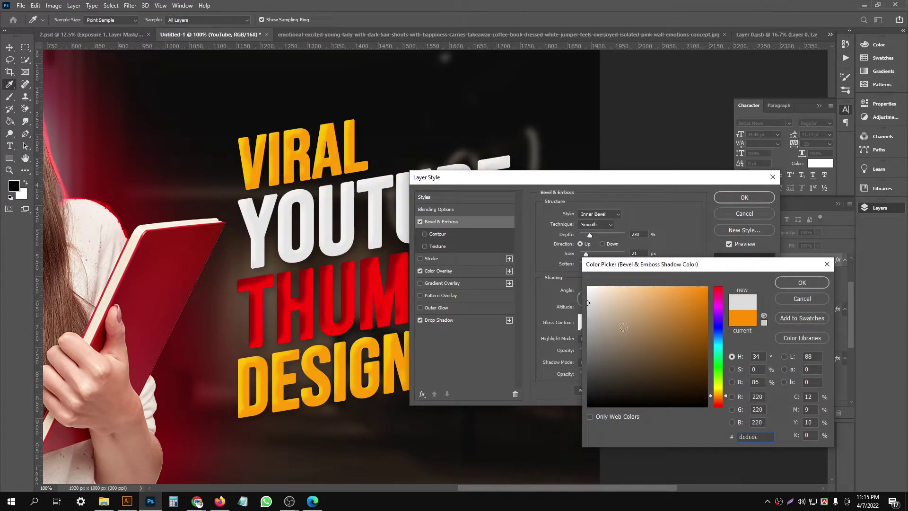
pyautogui.click(795, 283)
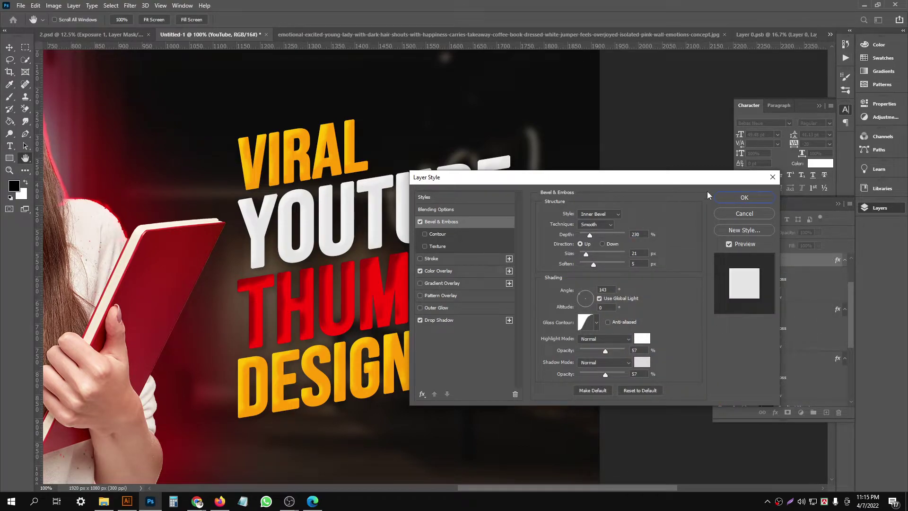
pyautogui.moveTo(563, 182)
pyautogui.mouseDown()
pyautogui.moveTo(794, 227)
pyautogui.moveTo(699, 206)
pyautogui.mouseUp()
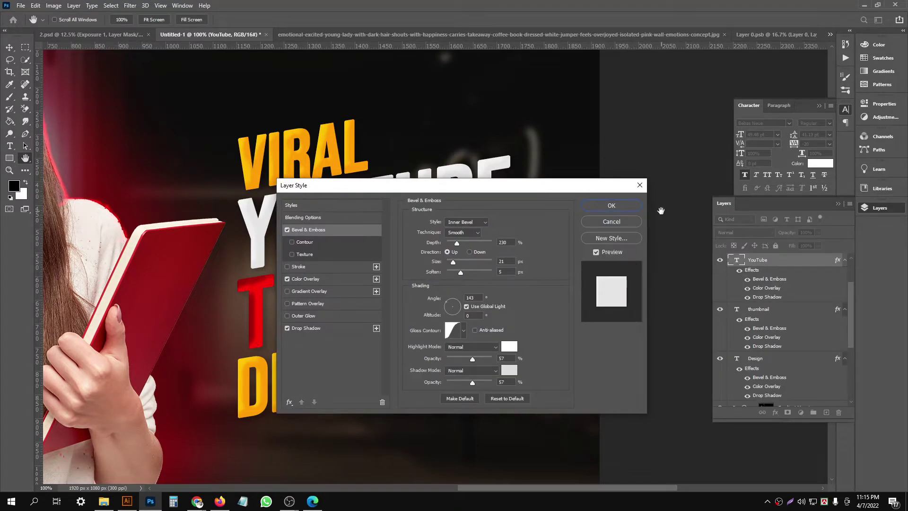
pyautogui.press('Return')
# - Zoom out to the whole thumbnail; an accidental thumbnail/Design grouping is undone
pyautogui.hotkey('ctrl', '-')
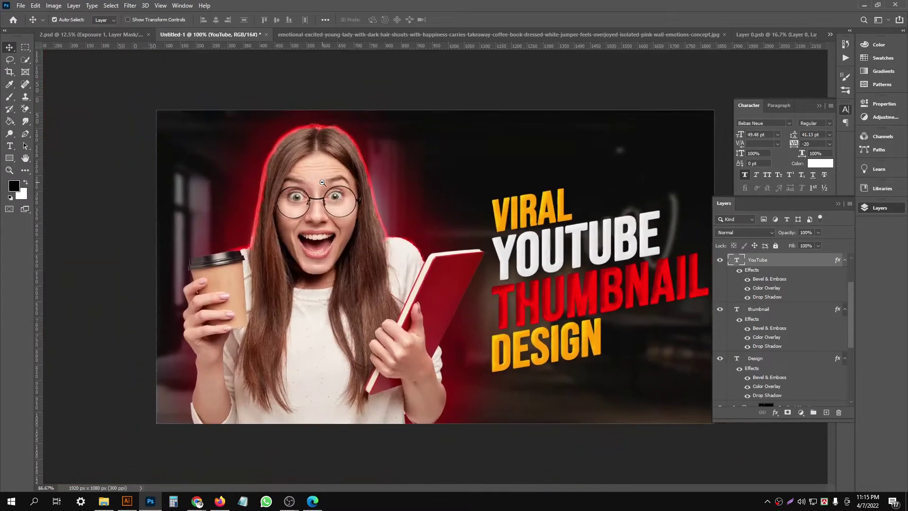
pyautogui.scroll(5, 454, 178)
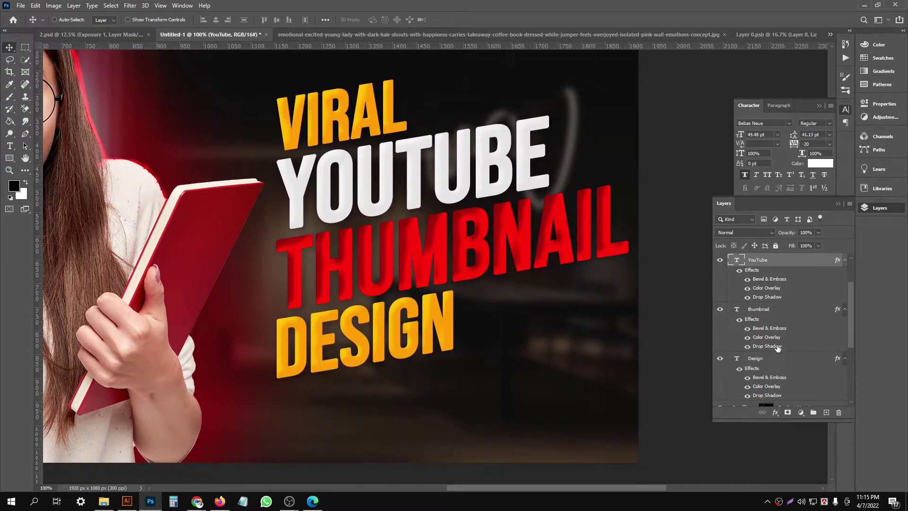
pyautogui.scroll(-3, 777, 348)
pyautogui.scroll(2, 811, 312)
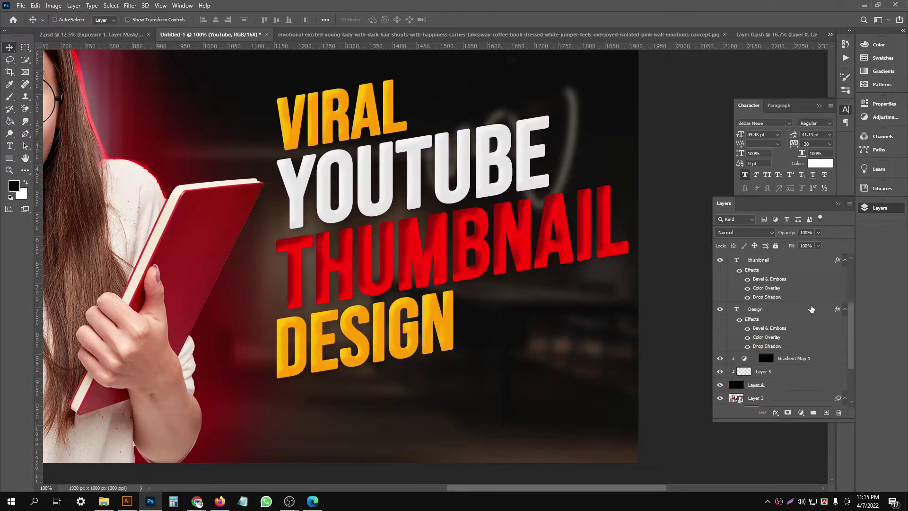
pyautogui.keyDown('shift'); pyautogui.click(782, 311); pyautogui.keyUp('shift')
pyautogui.hotkey('ctrl', 'g')
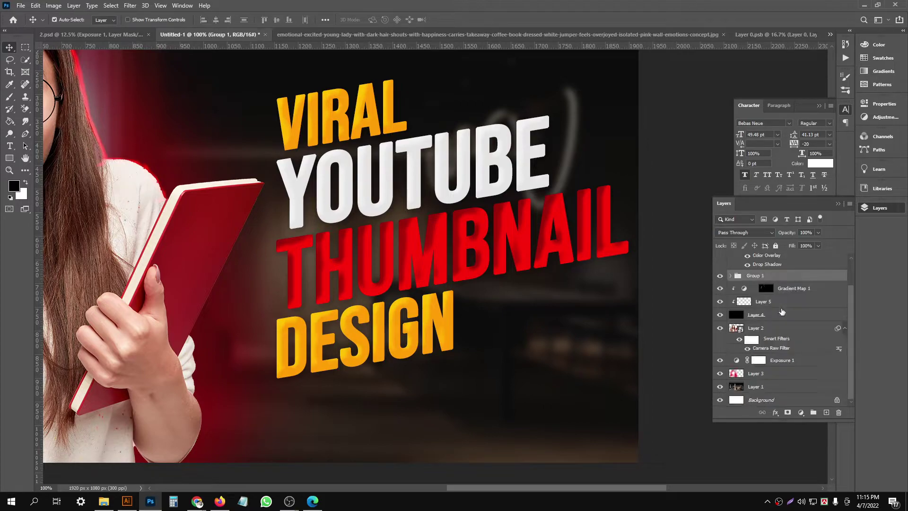
pyautogui.hotkey('ctrl', 'z')
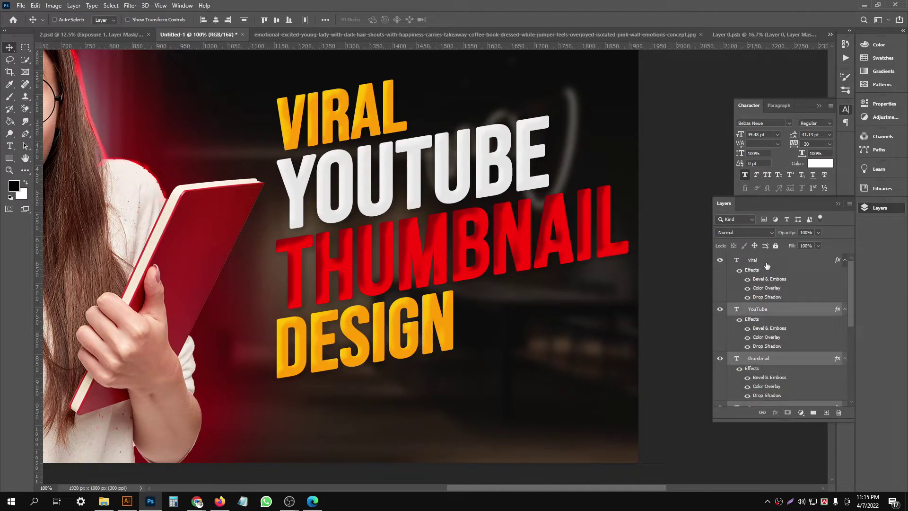
# - Group the viral through Design text layers and name the group 'text'
pyautogui.click(765, 262)
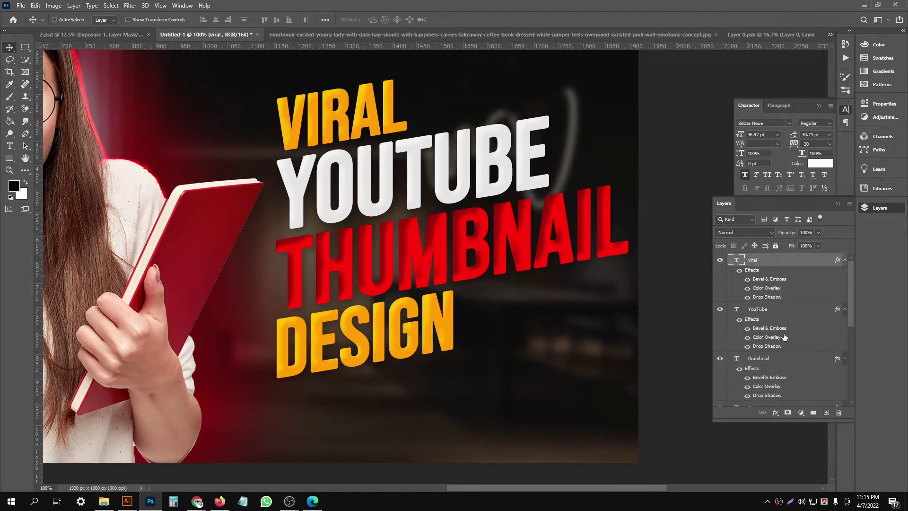
pyautogui.scroll(-2, 798, 364)
pyautogui.keyDown('shift'); pyautogui.click(784, 365); pyautogui.keyUp('shift')
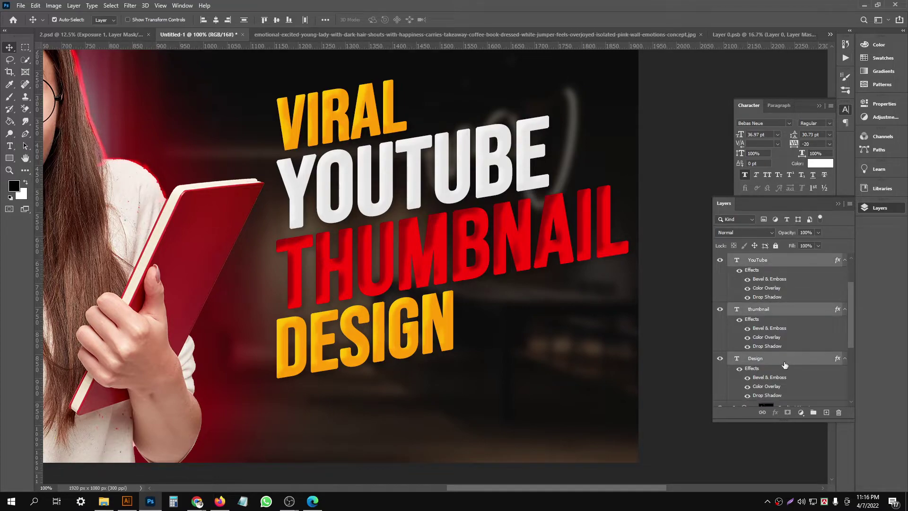
pyautogui.hotkey('ctrl', 'g')
pyautogui.doubleClick(756, 259)
pyautogui.write('text')
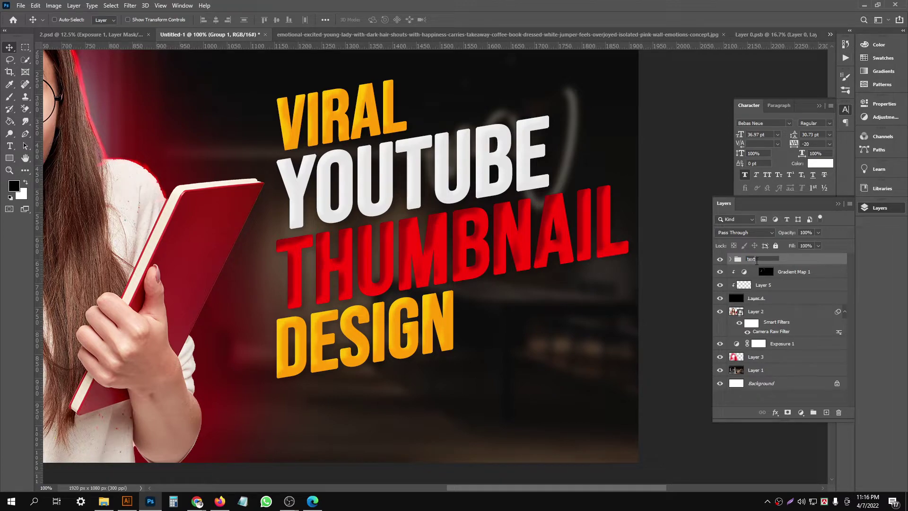
pyautogui.press('Return')
pyautogui.scroll(2, 502, 136)
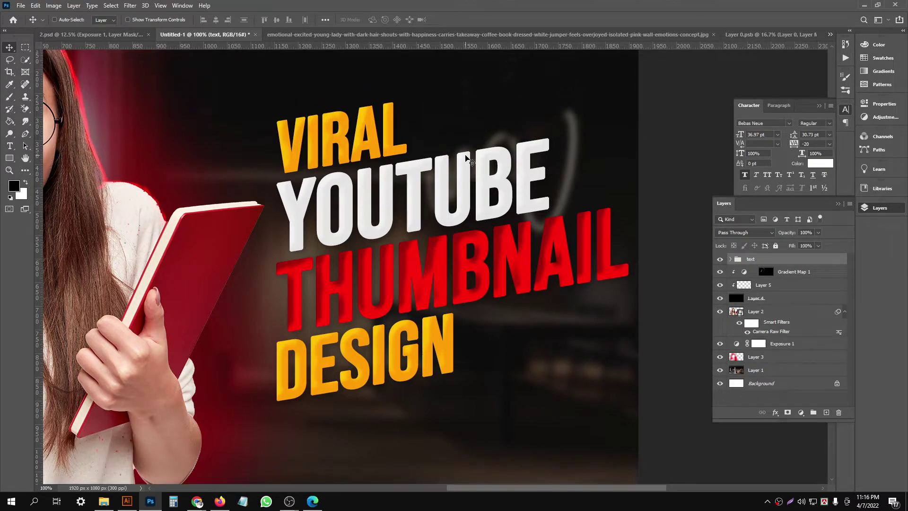
pyautogui.scroll(-1, 361, 188)
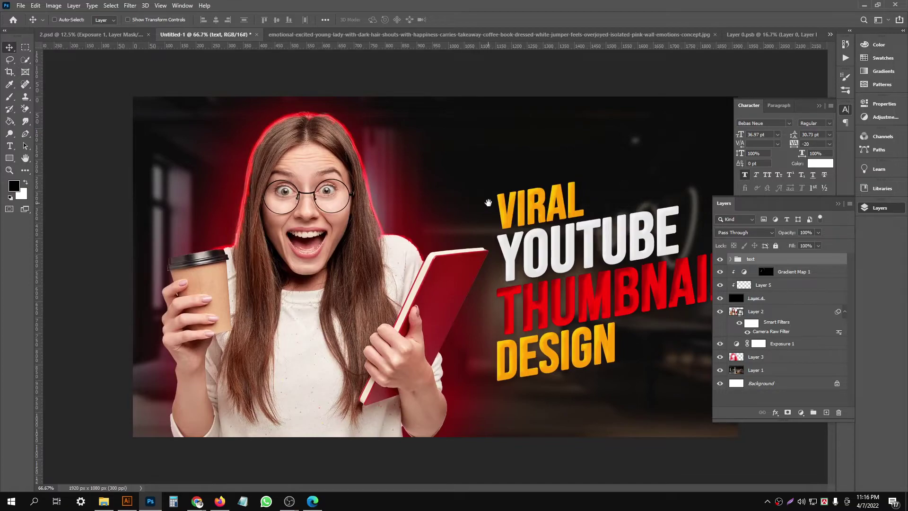
# - Free-transform the VIRAL/DESIGN/YOUTUBE/THUMBNAIL title group to about 108%, nudge it up-left, and commit
pyautogui.scroll(1, 488, 203)
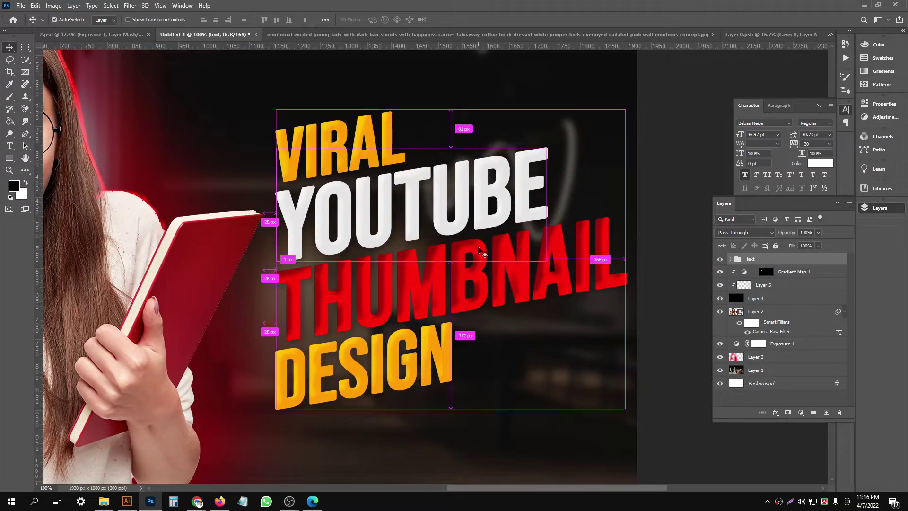
pyautogui.hotkey('ctrl', 't')
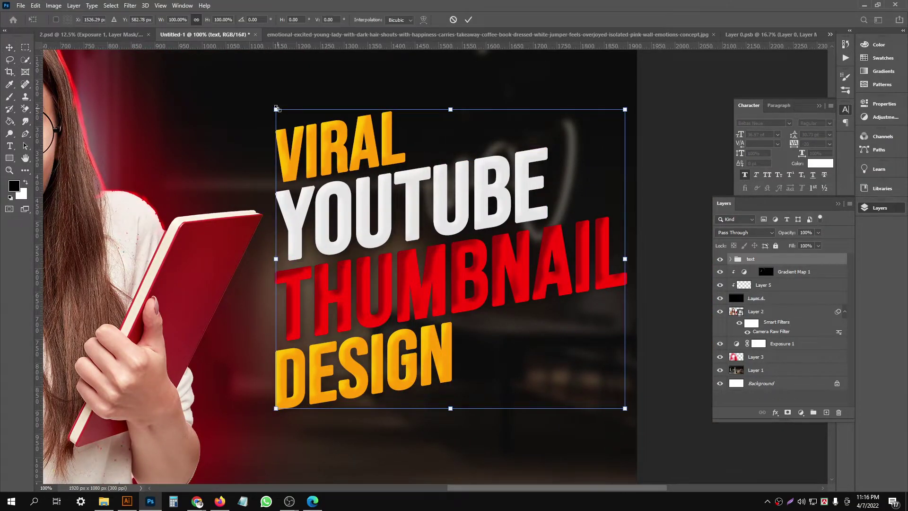
pyautogui.moveTo(276, 108); pyautogui.dragTo(249, 82)
pyautogui.moveTo(409, 194); pyautogui.dragTo(392, 187)
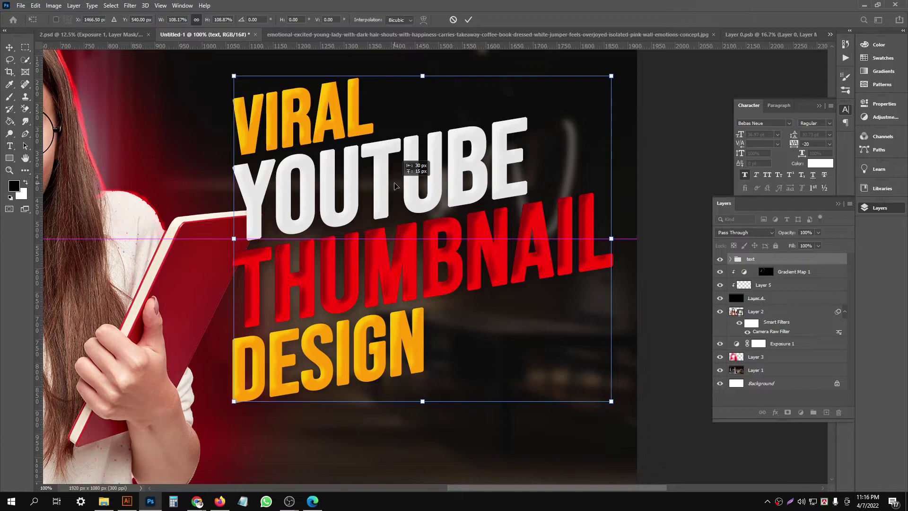
pyautogui.click(468, 20)
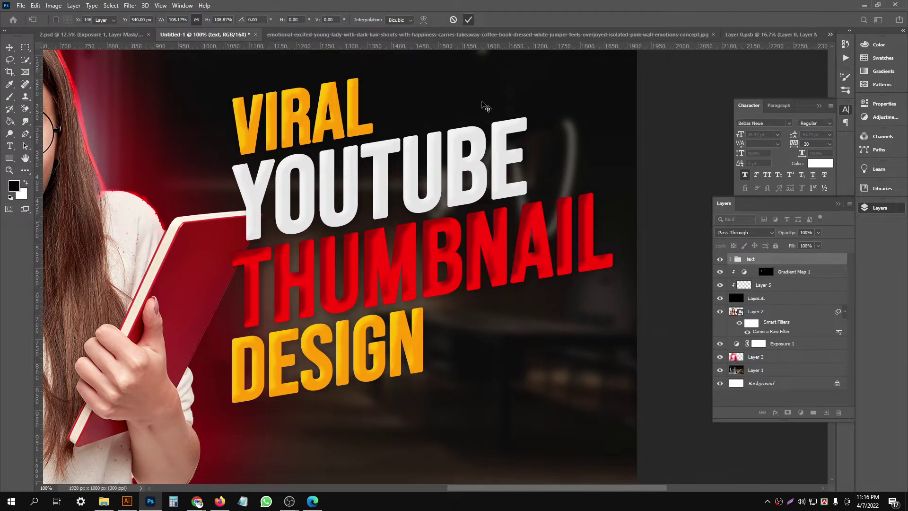
pyautogui.hotkey('ctrl', '-')
pyautogui.hotkey('ctrl', '-')
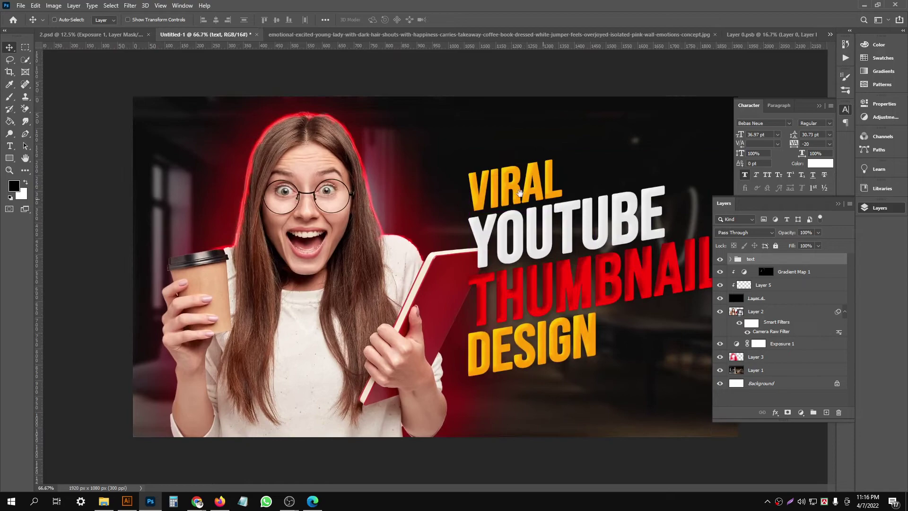
pyautogui.keyDown('ctrl'); pyautogui.click(501, 186); pyautogui.keyUp('ctrl')
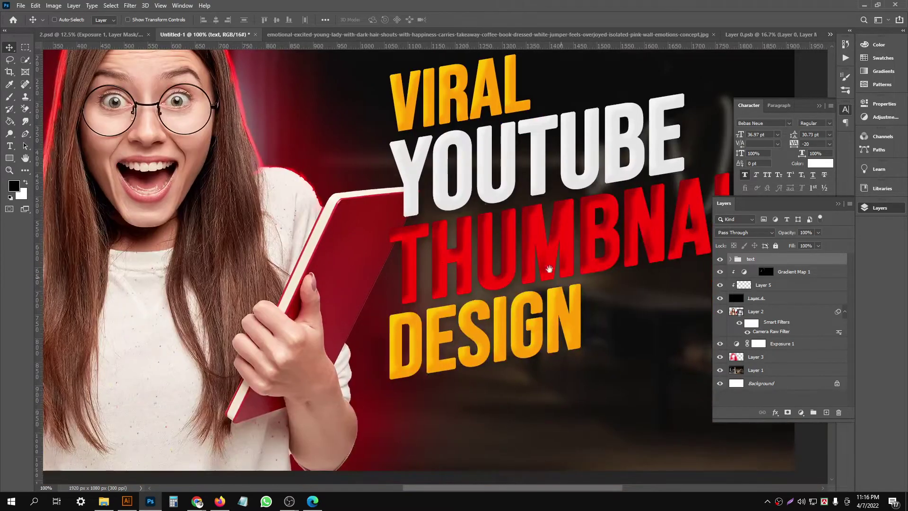
pyautogui.moveTo(495, 243)
pyautogui.mouseDown()
pyautogui.moveTo(511, 243)
pyautogui.moveTo(536, 271)
pyautogui.mouseUp()
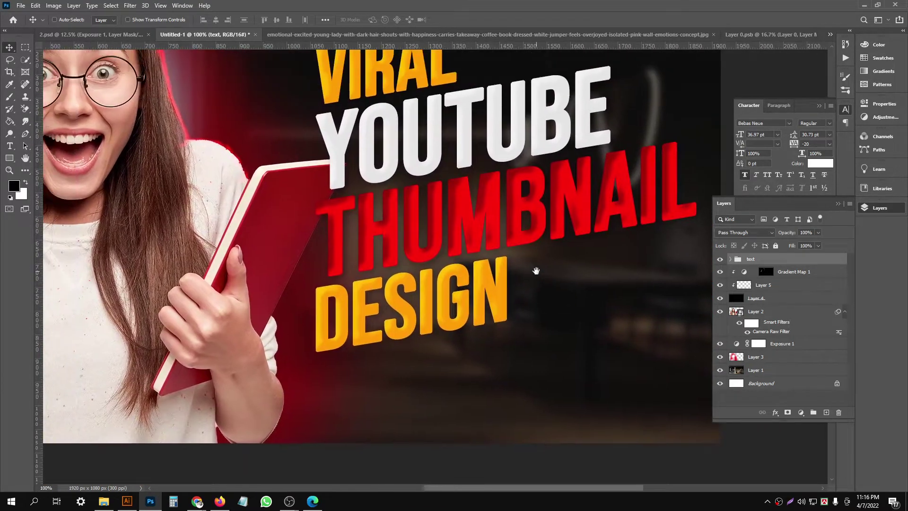
pyautogui.hotkey('ctrl', '-')
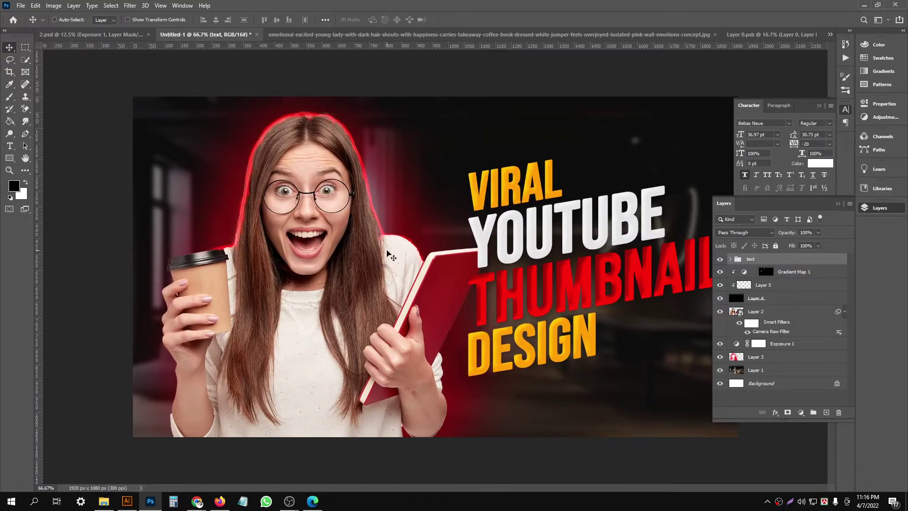
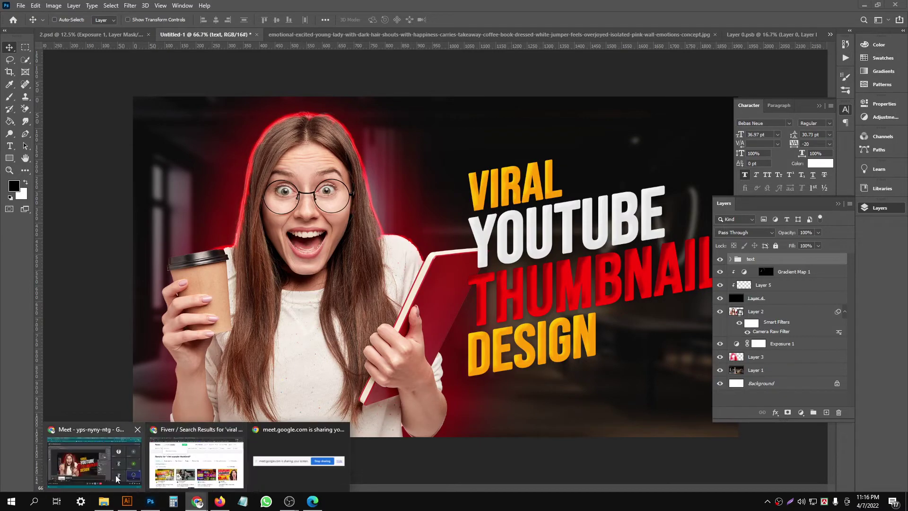
# - Run a Google Images search for 'particles' in Chrome
pyautogui.click(116, 479)
pyautogui.click(772, 6)
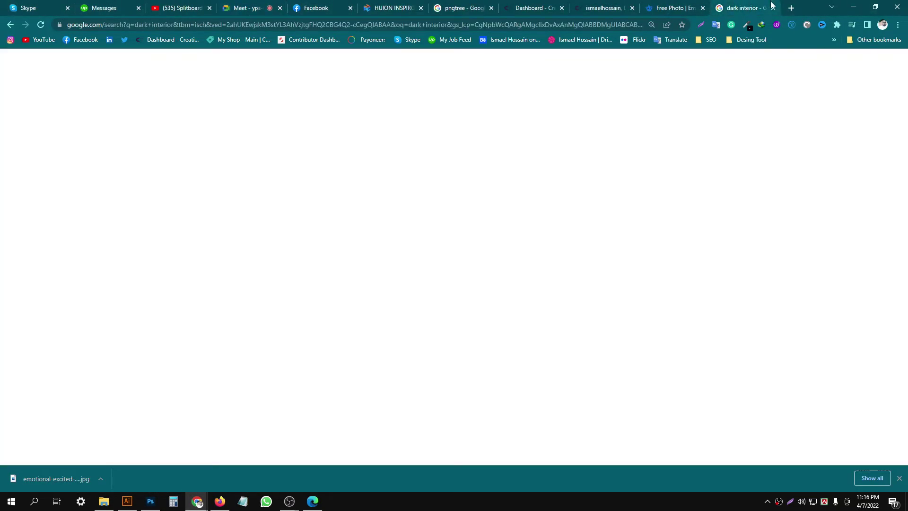
pyautogui.click(115, 63)
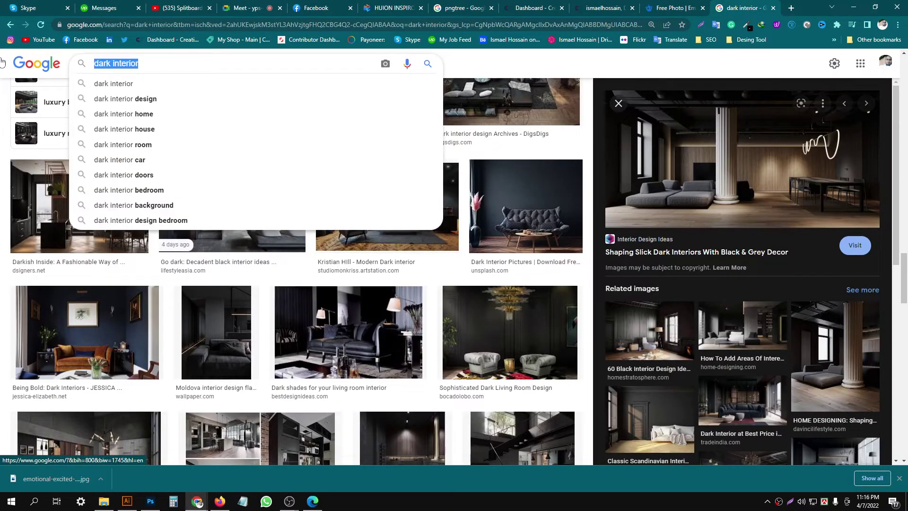
pyautogui.write('par')
pyautogui.press('Down')
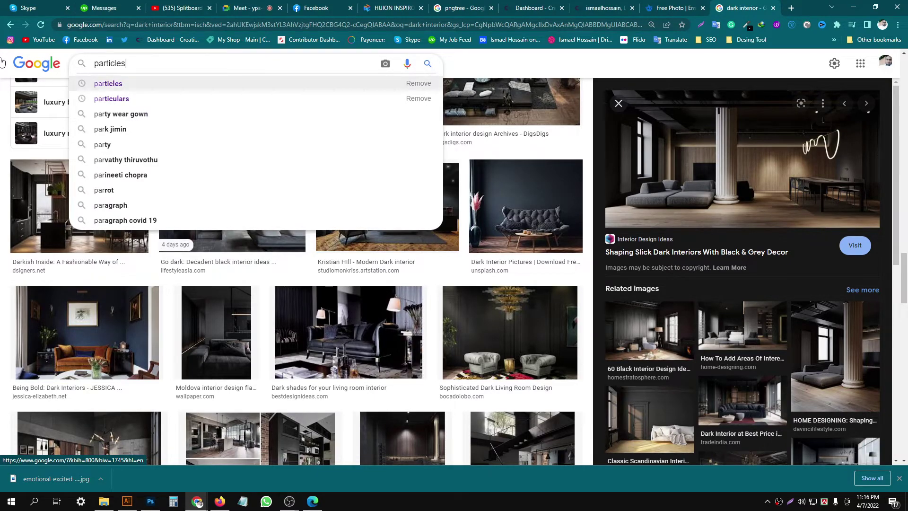
pyautogui.press('Return')
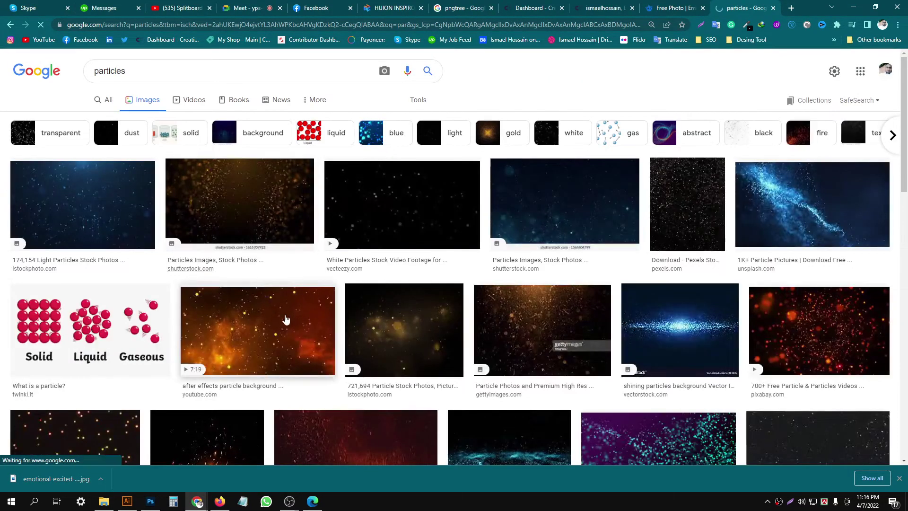
# - Browse the particle results, previewing the after effects and Particles Pictures [HD] images
pyautogui.click(293, 308)
pyautogui.scroll(-5, 688, 193)
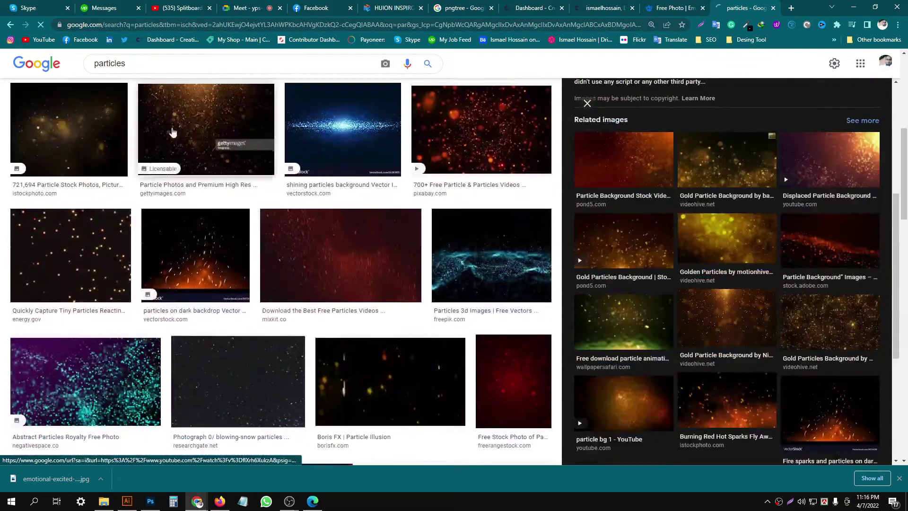
pyautogui.scroll(-5, 800, 218)
pyautogui.scroll(-3, 229, 205)
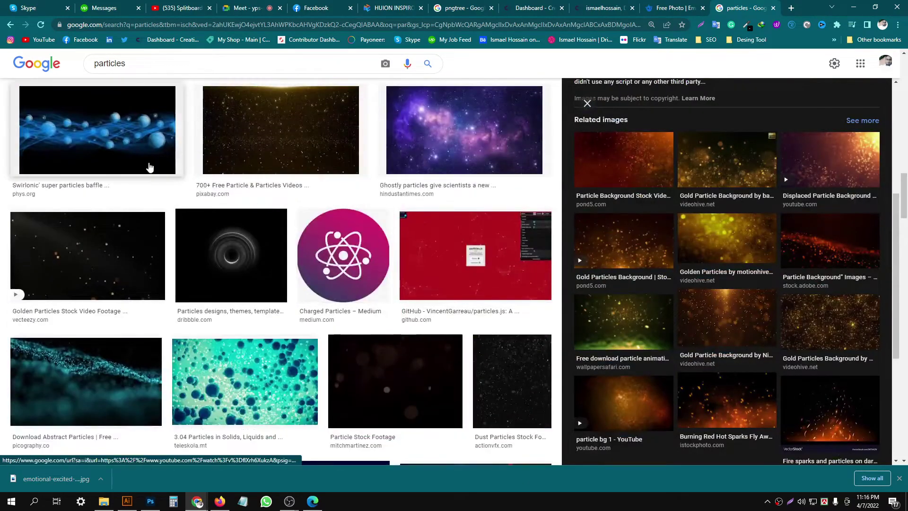
pyautogui.scroll(-5, 449, 171)
pyautogui.scroll(-2, 370, 222)
pyautogui.scroll(-5, 370, 222)
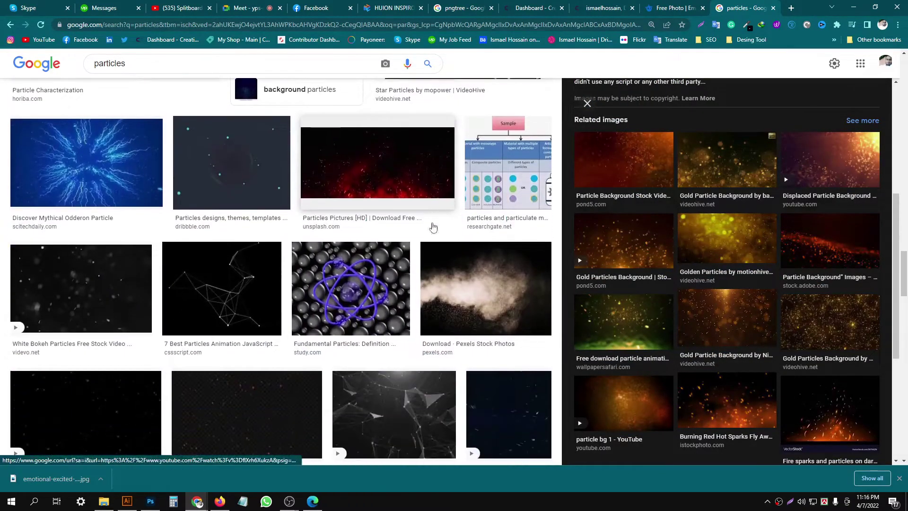
pyautogui.click(411, 148)
pyautogui.scroll(-5, 651, 203)
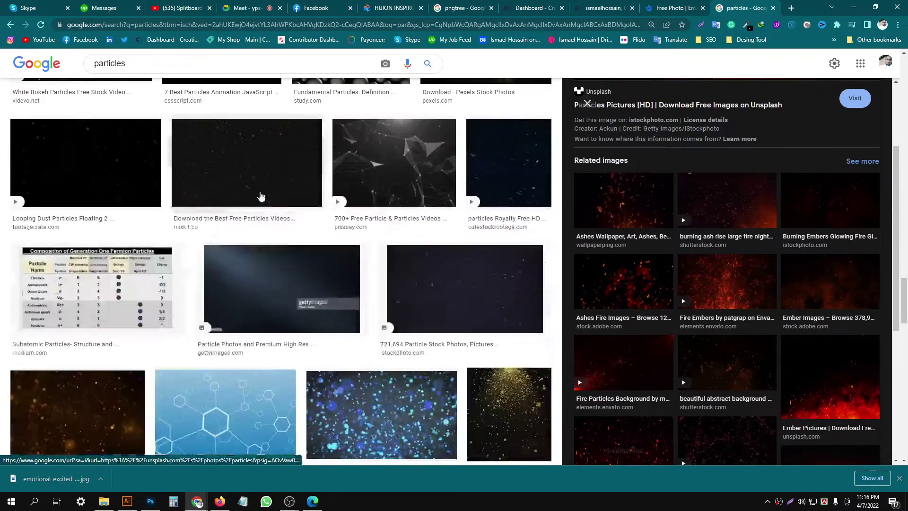
pyautogui.scroll(-5, 668, 286)
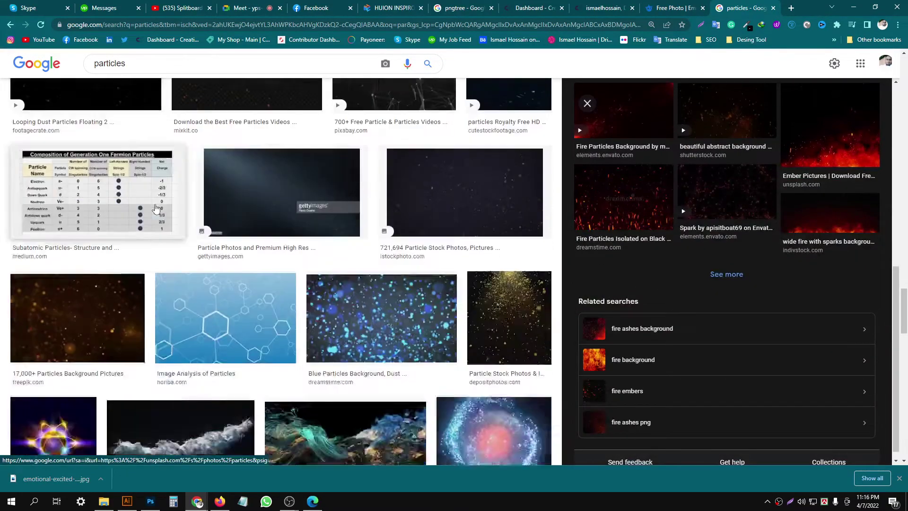
pyautogui.scroll(-8, 175, 230)
pyautogui.scroll(5, 175, 231)
pyautogui.scroll(3, 175, 230)
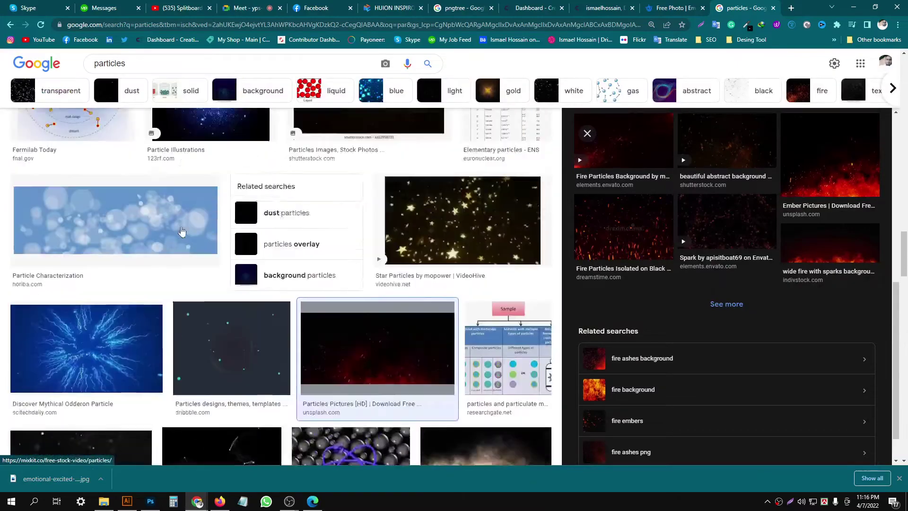
pyautogui.scroll(3, 177, 231)
pyautogui.scroll(3, 180, 232)
pyautogui.scroll(2, 184, 233)
pyautogui.scroll(3, 199, 269)
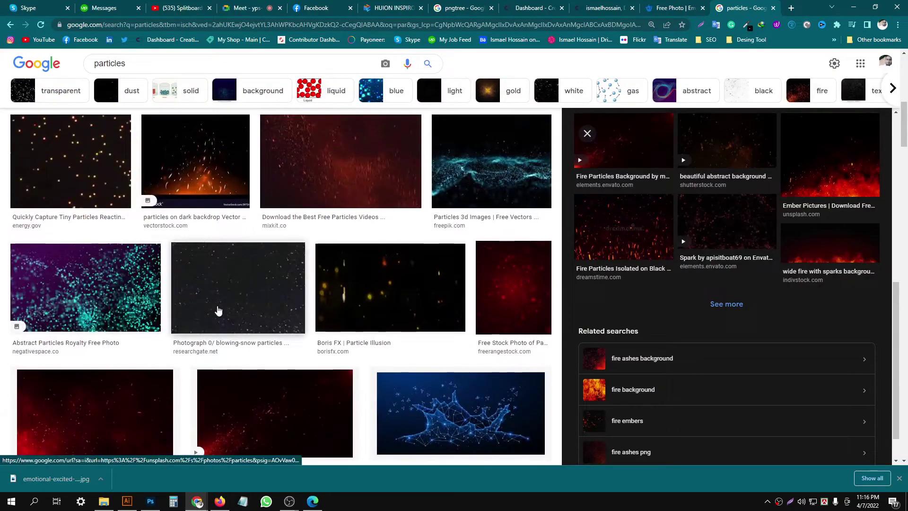
pyautogui.scroll(3, 232, 254)
pyautogui.scroll(1, 232, 254)
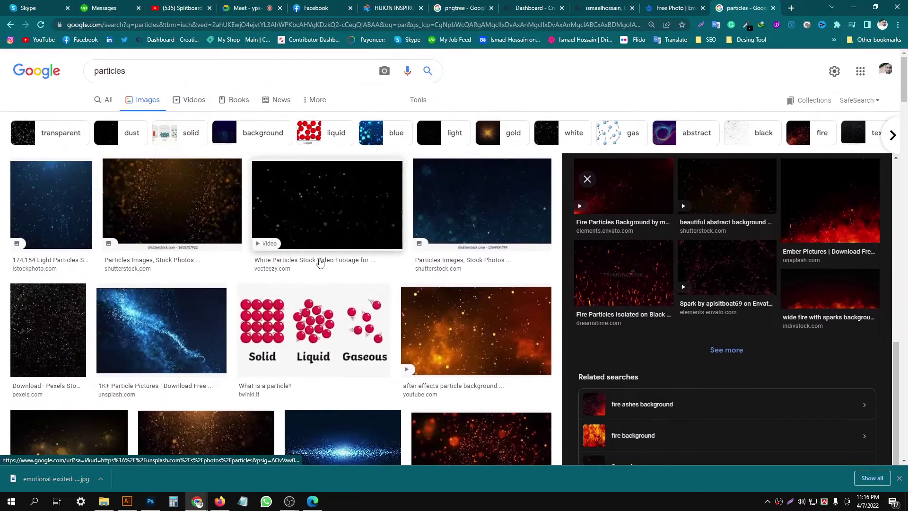
pyautogui.scroll(-4, 169, 210)
pyautogui.scroll(2, 169, 209)
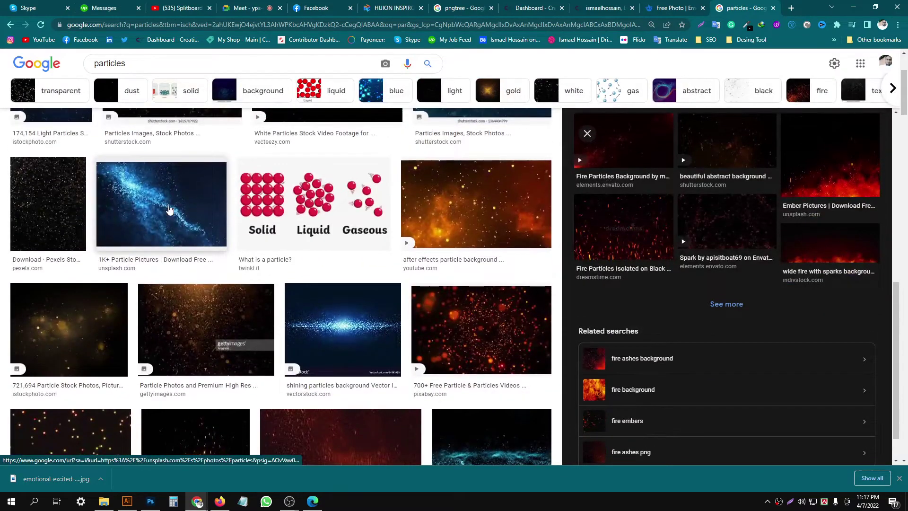
# - Copy the blue Unsplash particle image to the clipboard
pyautogui.click(169, 209)
pyautogui.rightClick(684, 184)
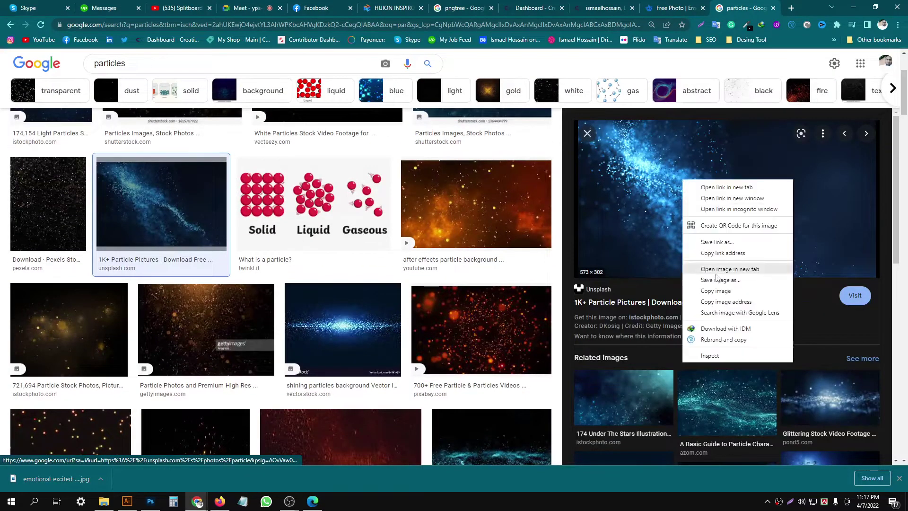
pyautogui.click(719, 293)
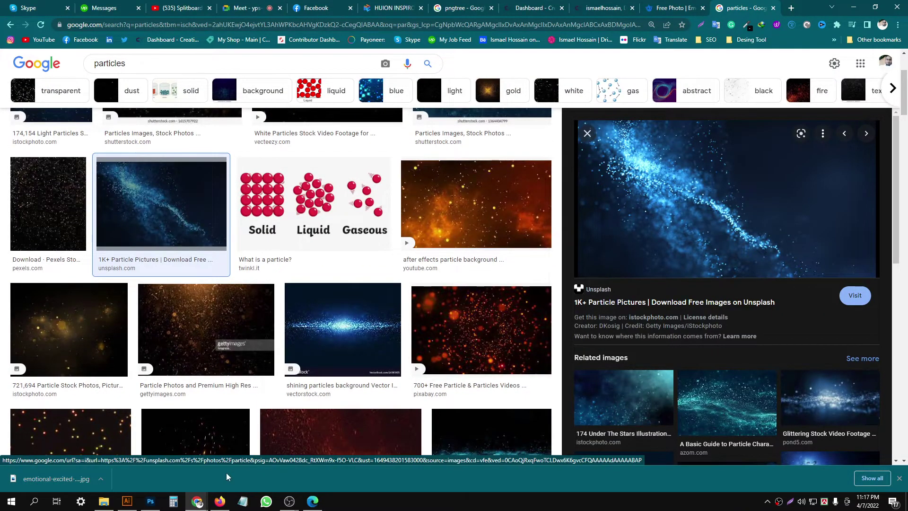
pyautogui.click(151, 501)
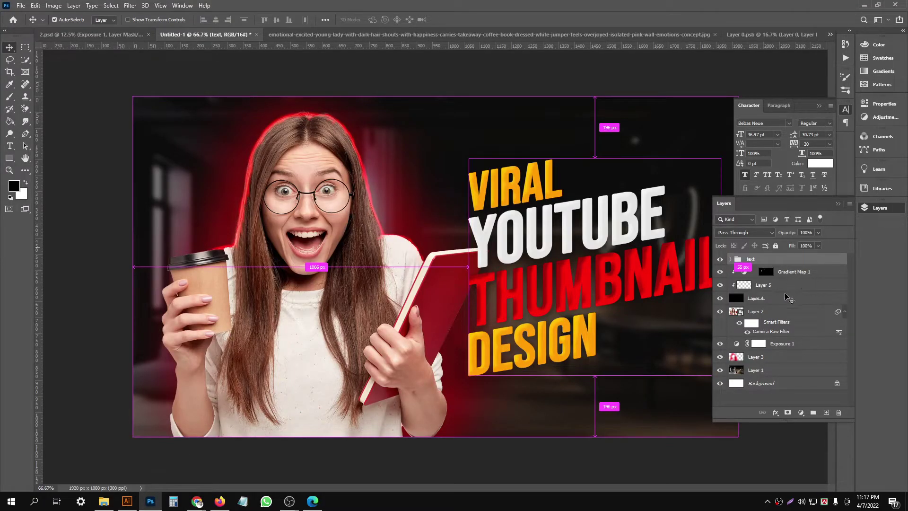
# - Add a new empty Layer 6 above Layer 1
pyautogui.click(786, 361)
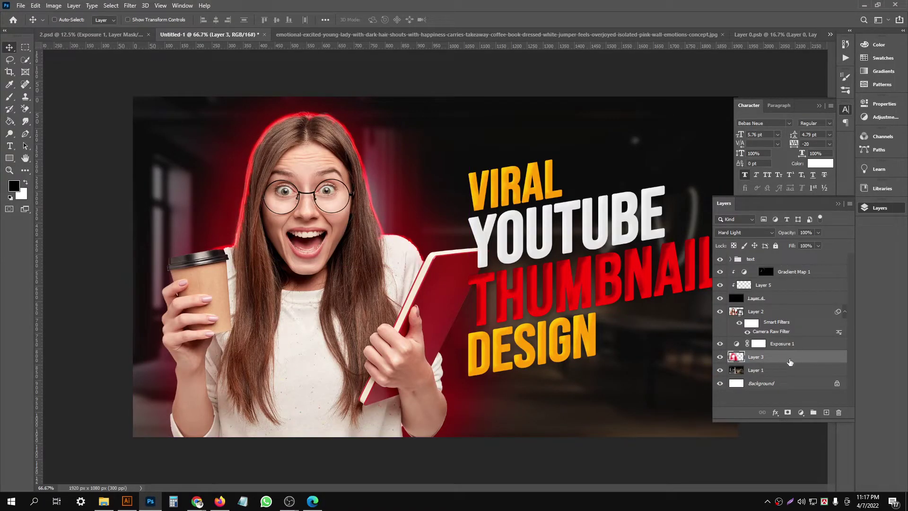
pyautogui.click(797, 313)
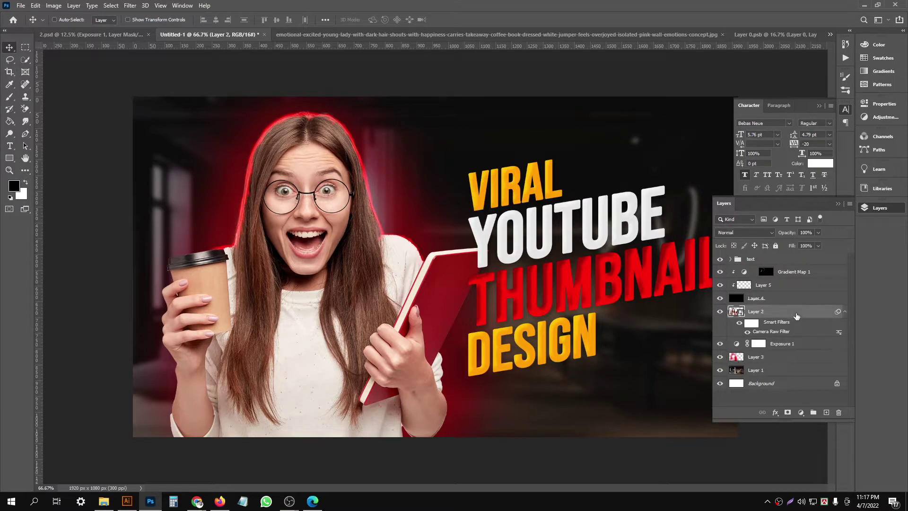
pyautogui.click(780, 361)
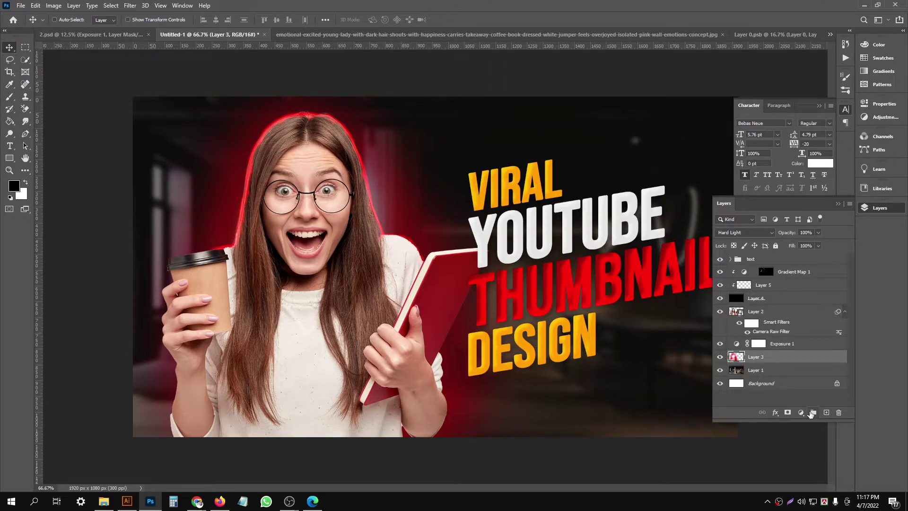
pyautogui.click(803, 374)
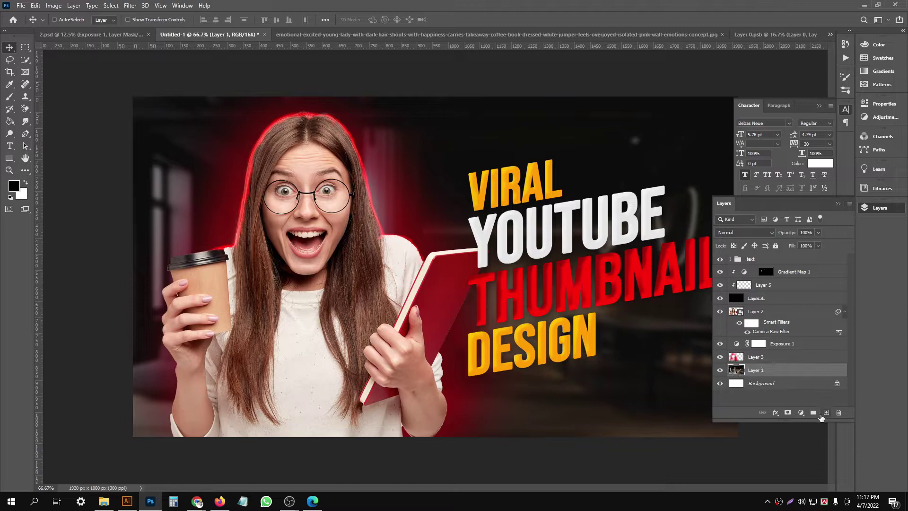
pyautogui.click(827, 413)
pyautogui.click(408, 330)
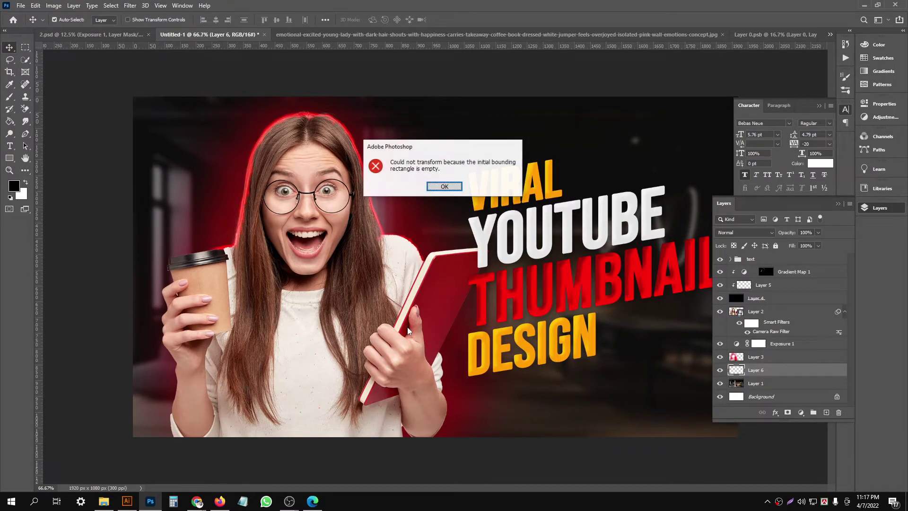
pyautogui.click(449, 188)
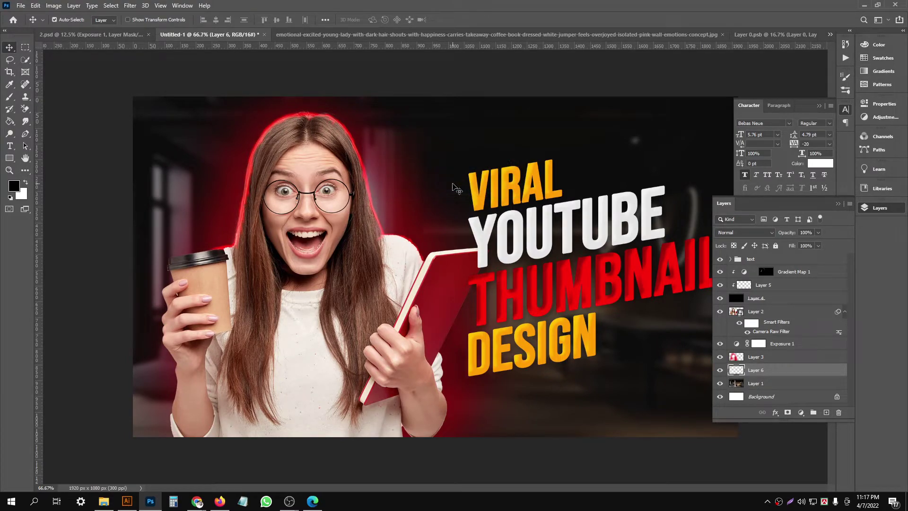
# - Paste the blue particle image and scale it up across the thumbnail background
pyautogui.hotkey('ctrl', 'v')
pyautogui.hotkey('ctrl', 't')
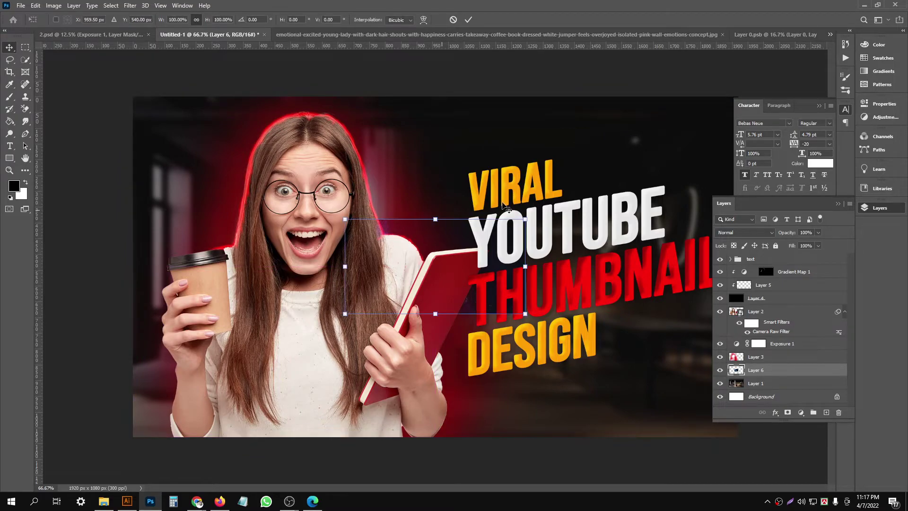
pyautogui.moveTo(526, 219); pyautogui.dragTo(790, 118)
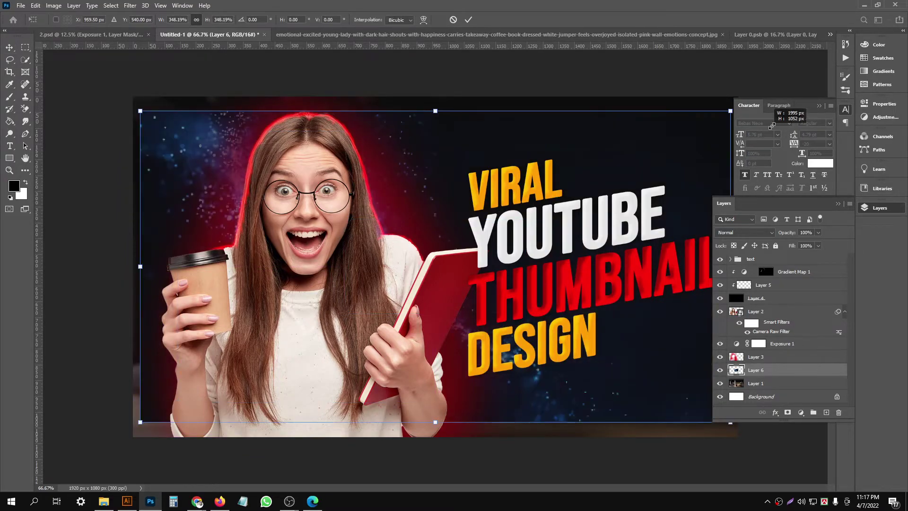
pyautogui.click(468, 19)
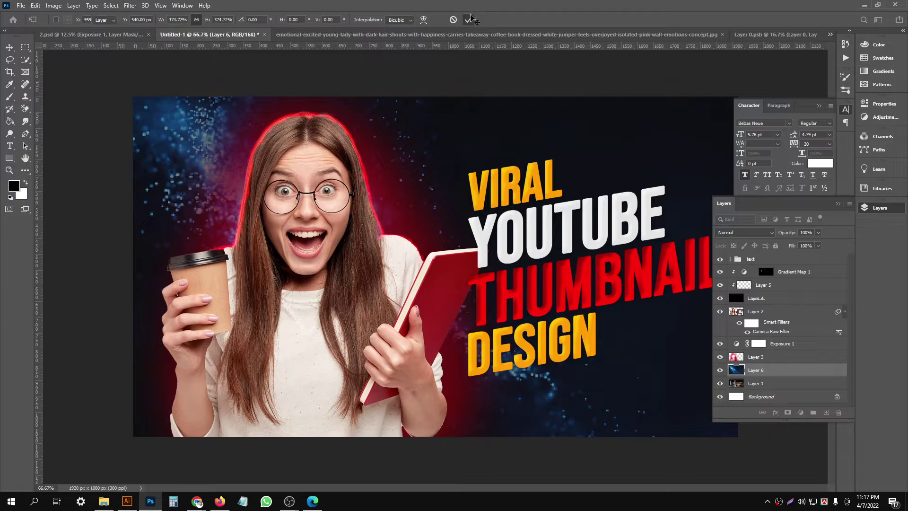
# - Try several blend modes on the particle layer, then move Layer 6 above Exposure 1
pyautogui.click(751, 234)
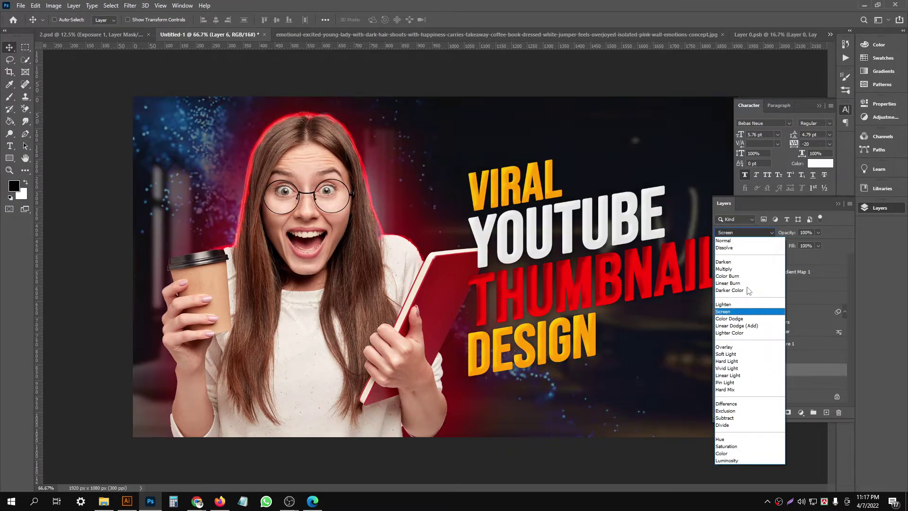
pyautogui.press('Down')
pyautogui.press('Down')
pyautogui.press('Down')
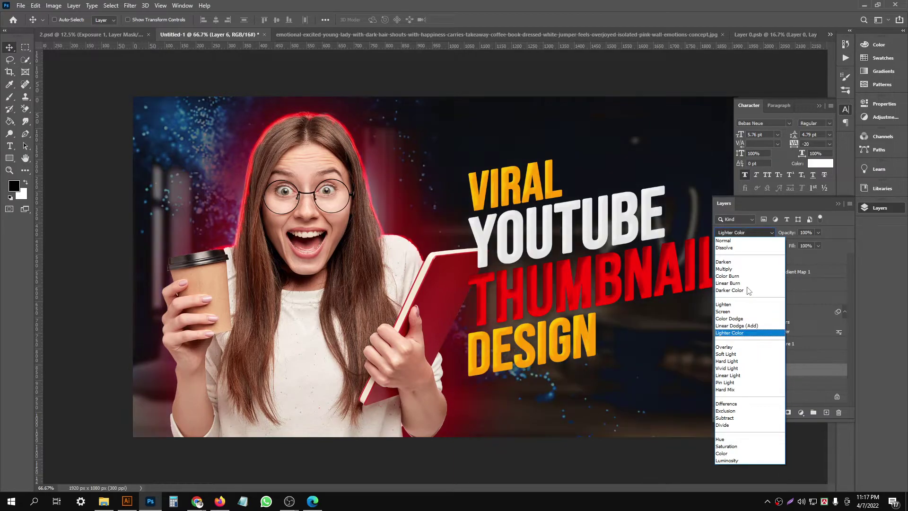
pyautogui.press('Down')
pyautogui.press('Down')
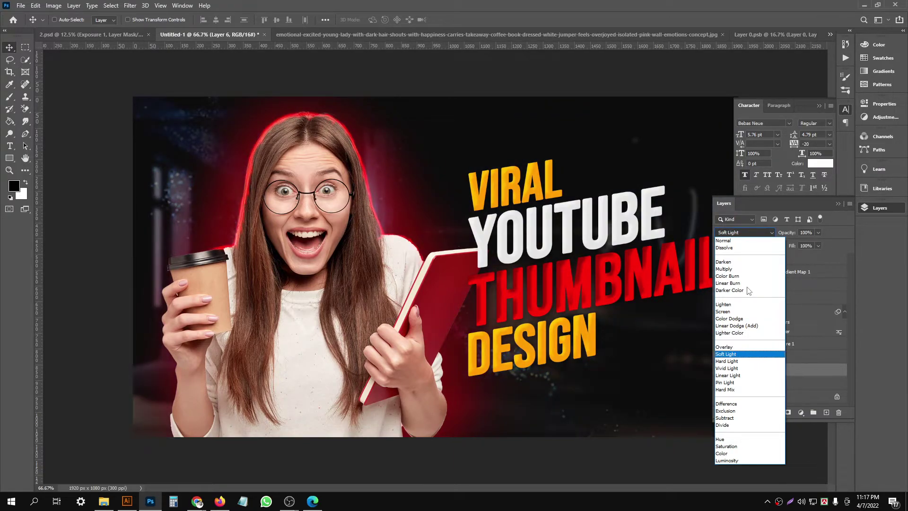
pyautogui.press('Down')
pyautogui.press('Down')
pyautogui.press('Down')
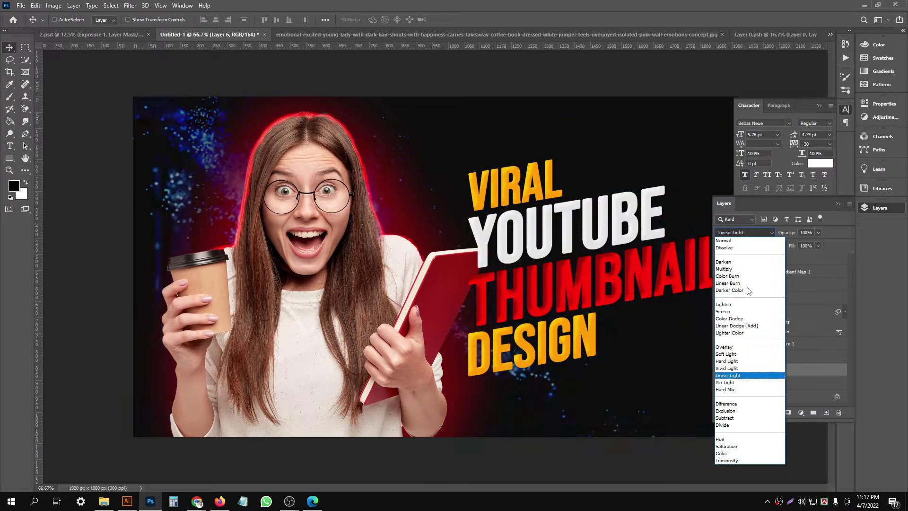
pyautogui.press('Down')
pyautogui.press('Down')
pyautogui.press('Down')
pyautogui.press('Down')
pyautogui.press('Down')
pyautogui.press('Down')
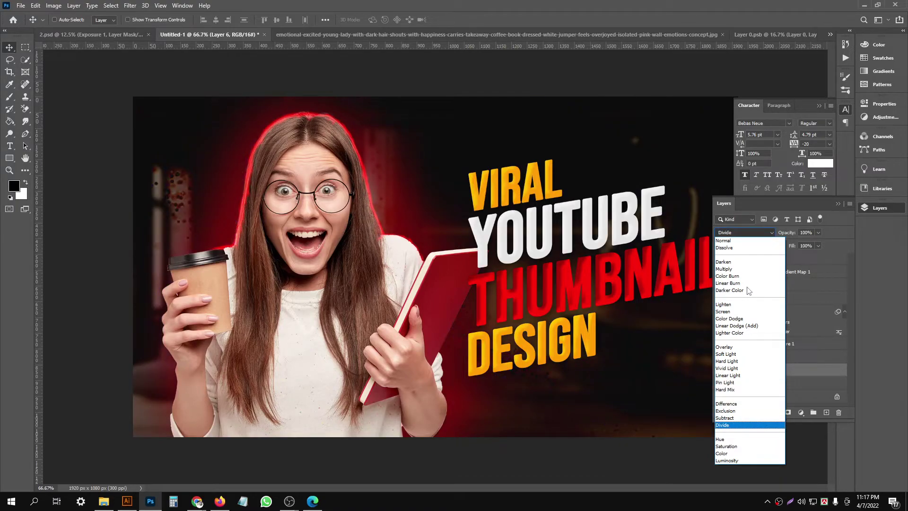
pyautogui.press('Down')
pyautogui.press('Down')
pyautogui.press('Down')
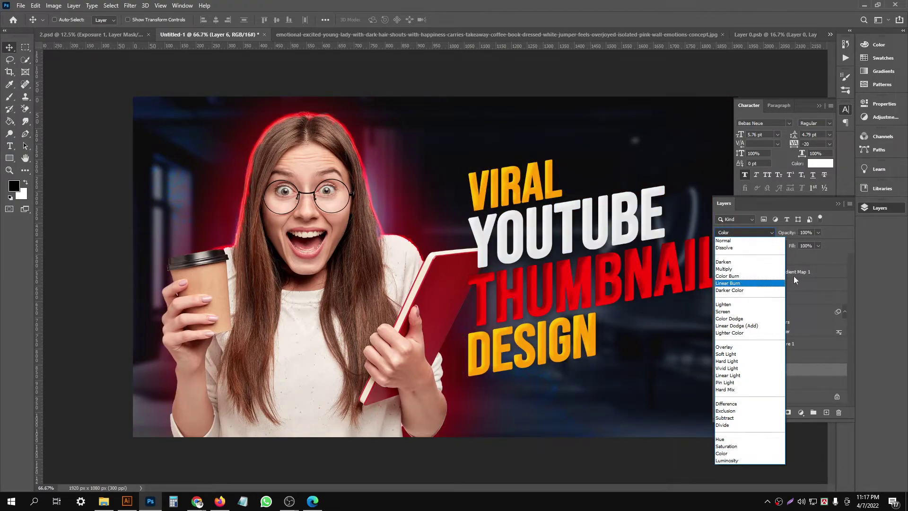
pyautogui.click(827, 379)
pyautogui.moveTo(814, 369); pyautogui.dragTo(812, 344)
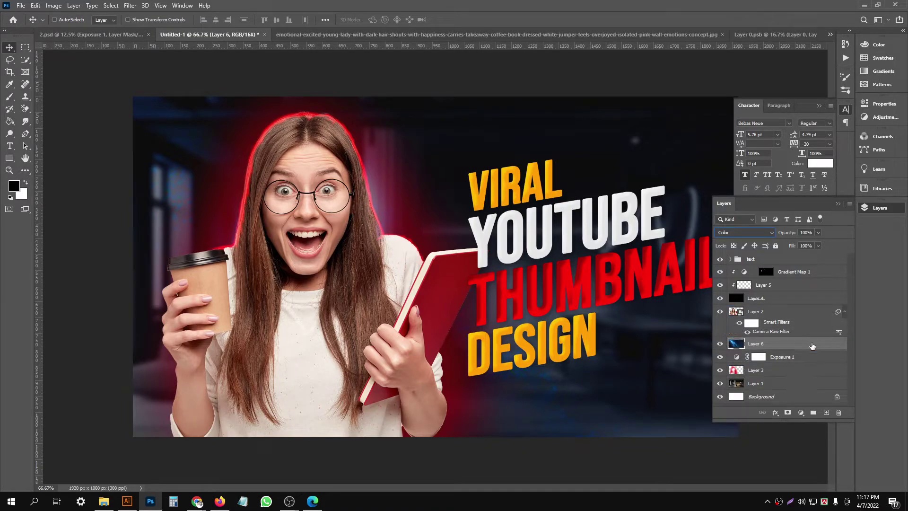
# - Preview more blend modes and set the particle layer to Saturation
pyautogui.click(749, 234)
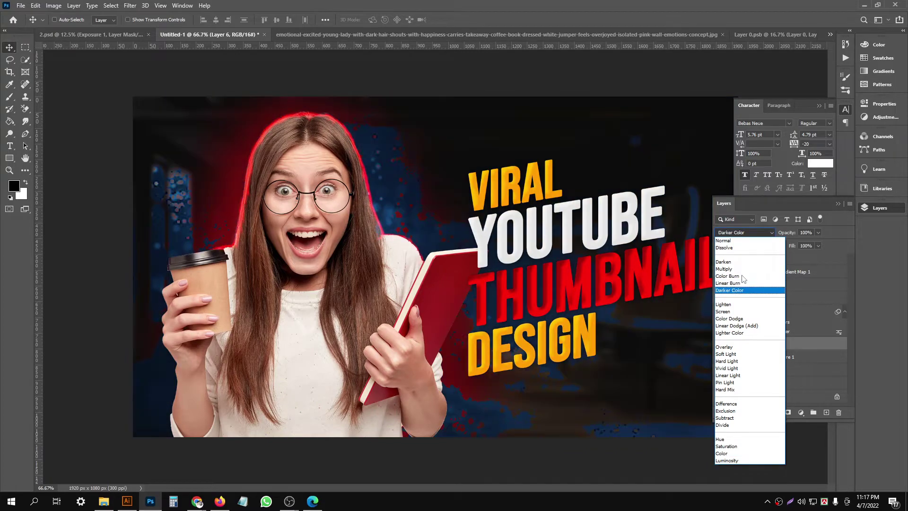
pyautogui.press('Down')
pyautogui.press('Down')
pyautogui.press('Down')
pyautogui.press('Down')
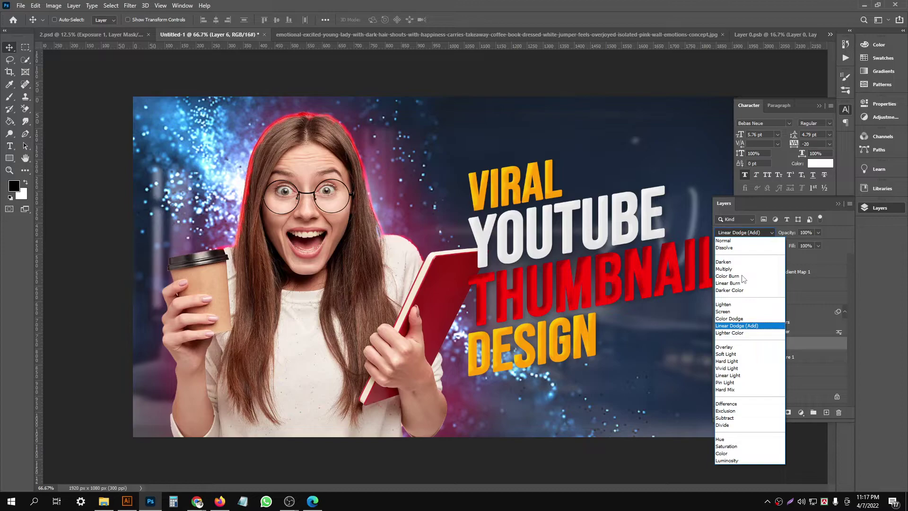
pyautogui.press('Down')
pyautogui.press('Down')
pyautogui.press('Down')
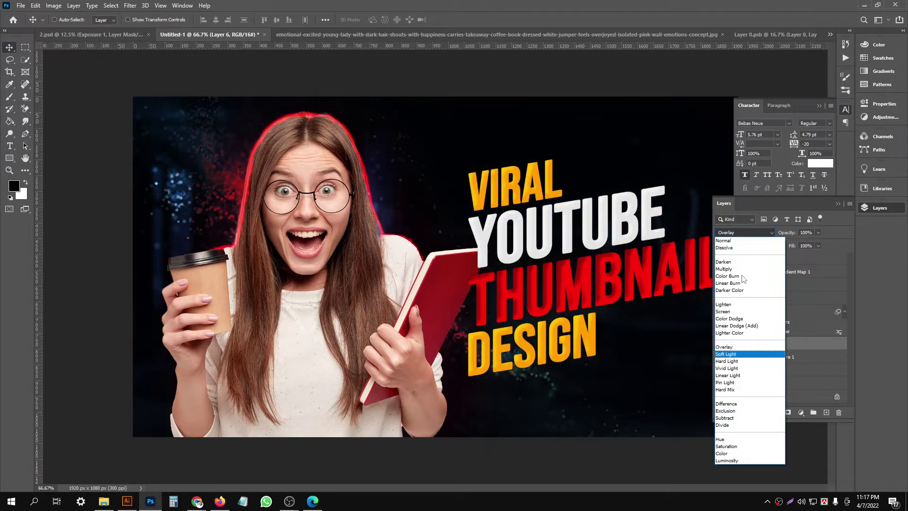
pyautogui.press('Down')
pyautogui.press('Down')
pyautogui.press('Down')
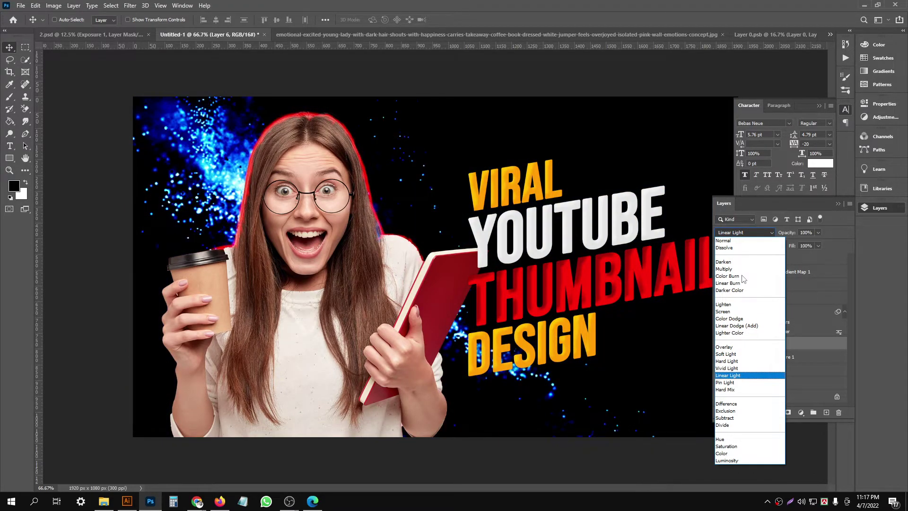
pyautogui.press('Down')
pyautogui.press('Down')
pyautogui.press('Down')
pyautogui.press('Down')
pyautogui.press('Down')
pyautogui.press('Down')
pyautogui.press('Down')
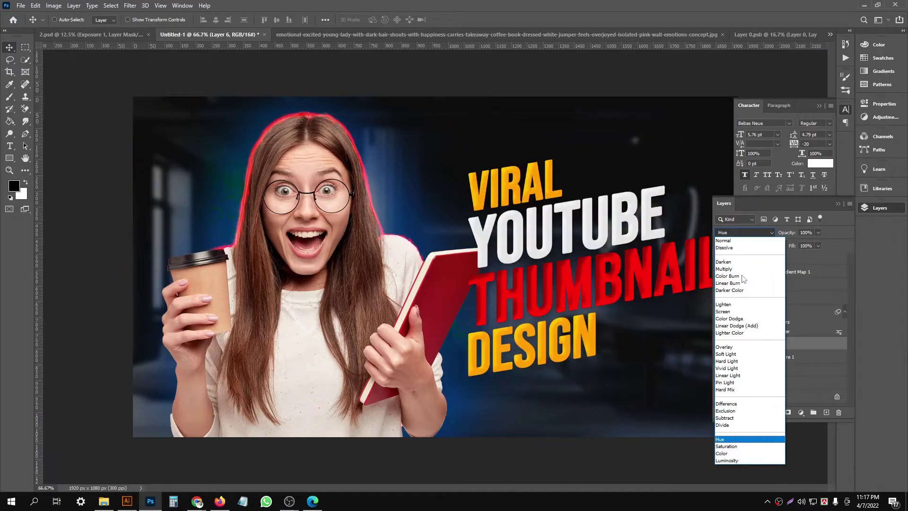
pyautogui.press('Down')
pyautogui.press('Down')
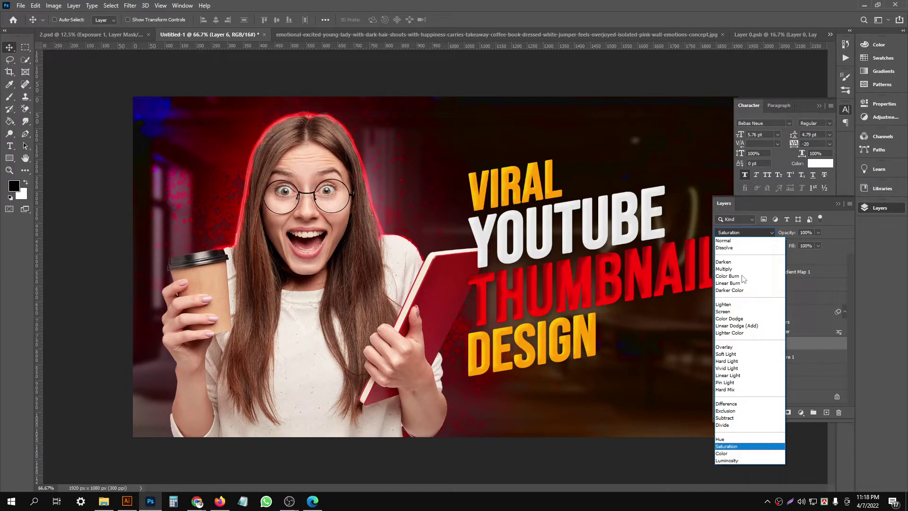
pyautogui.press('Down')
pyautogui.press('Up')
pyautogui.press('Up')
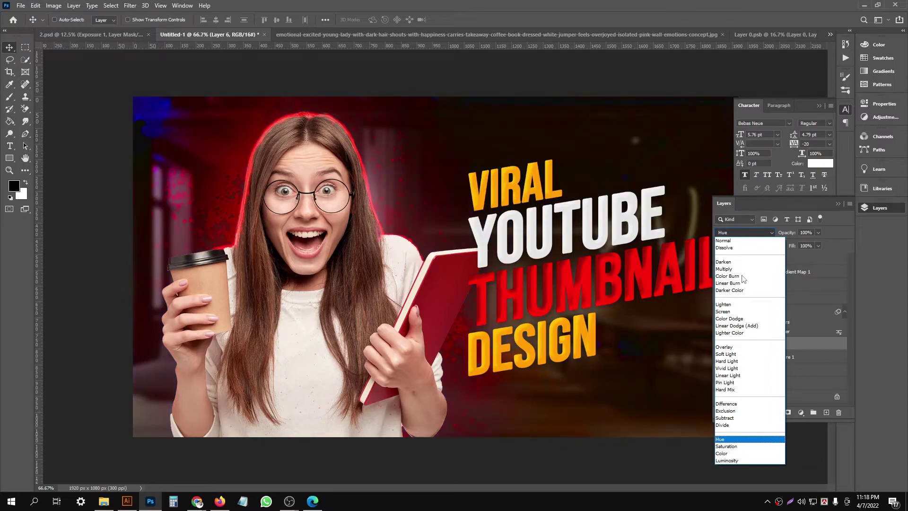
pyautogui.press('Down')
pyautogui.press('Up')
pyautogui.press('Down')
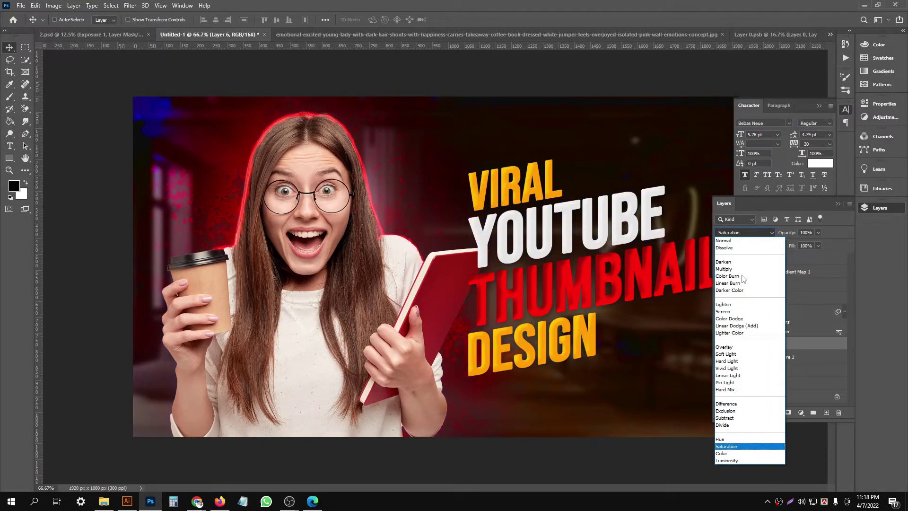
pyautogui.press('Return')
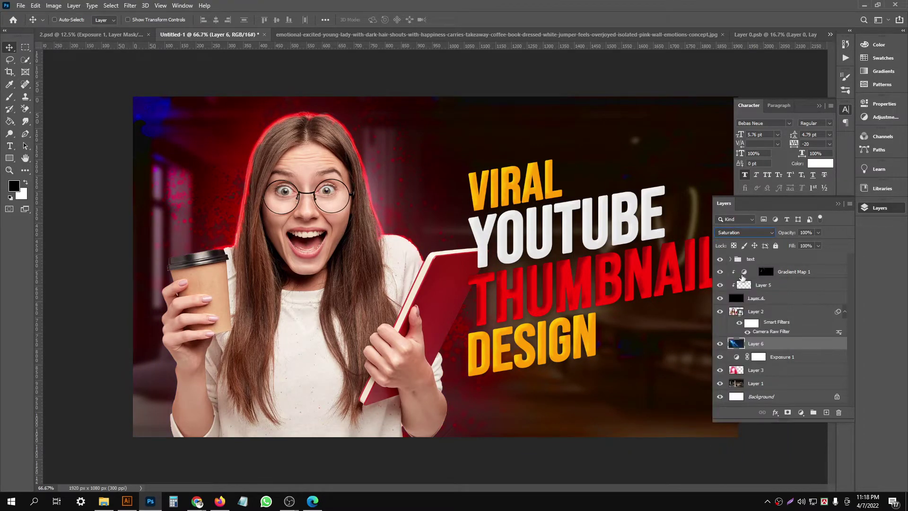
# - Delete the blue particle Layer 6 after a brief free transform
pyautogui.hotkey('ctrl', '-')
pyautogui.hotkey('ctrl', '-')
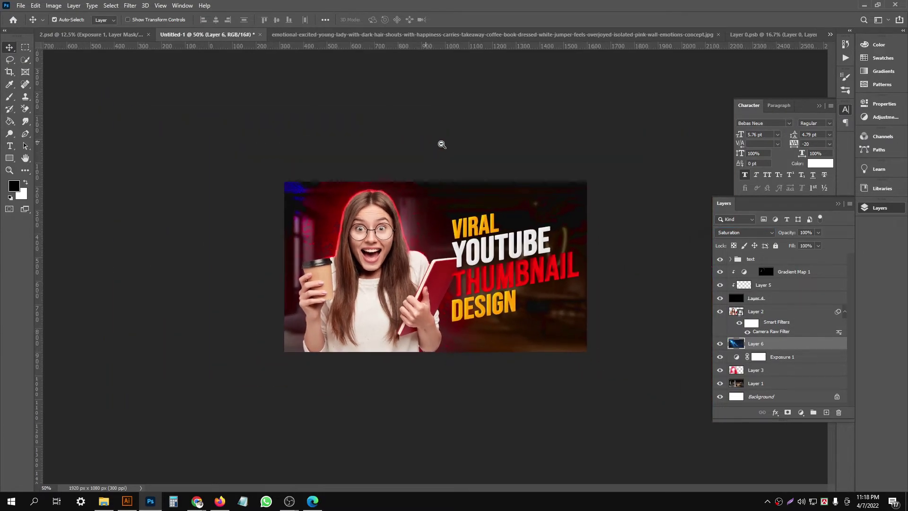
pyautogui.hotkey('ctrl', 't')
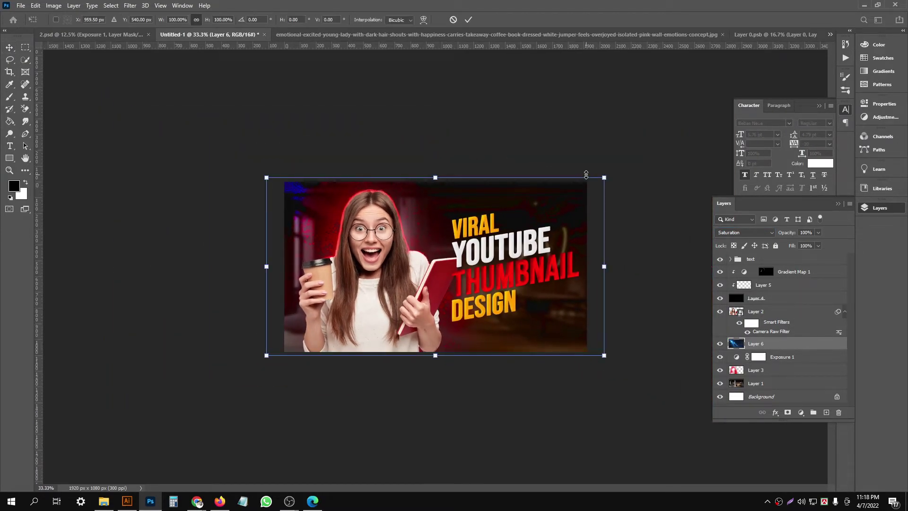
pyautogui.click(468, 19)
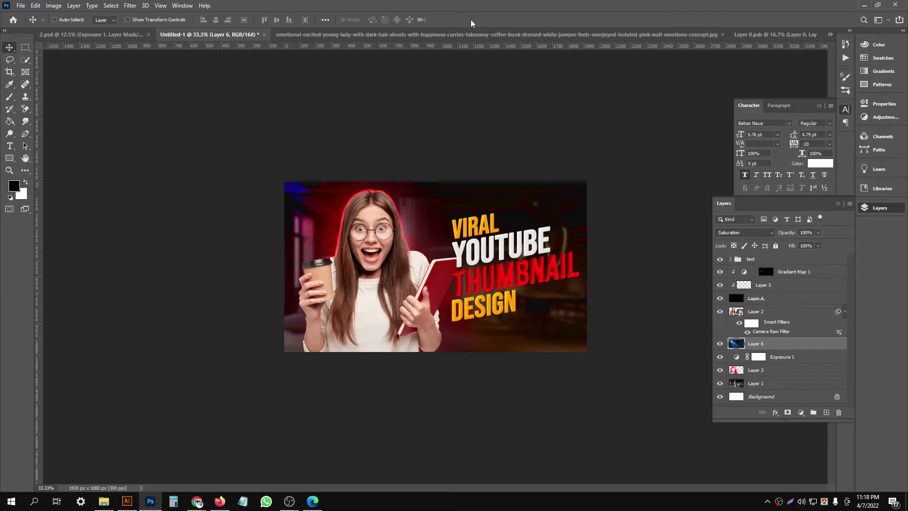
pyautogui.press('Delete')
pyautogui.moveTo(196, 501)
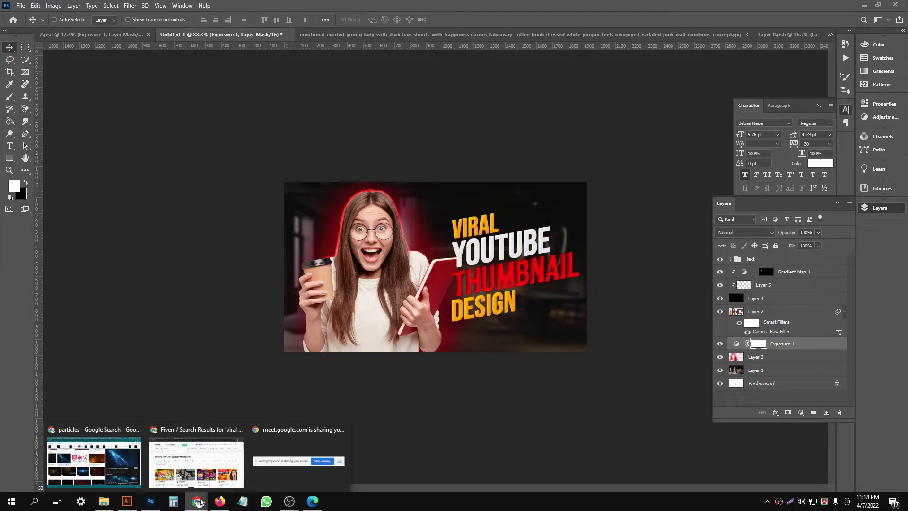
# - Copy the orange particle image from the Chrome search results
pyautogui.click(123, 466)
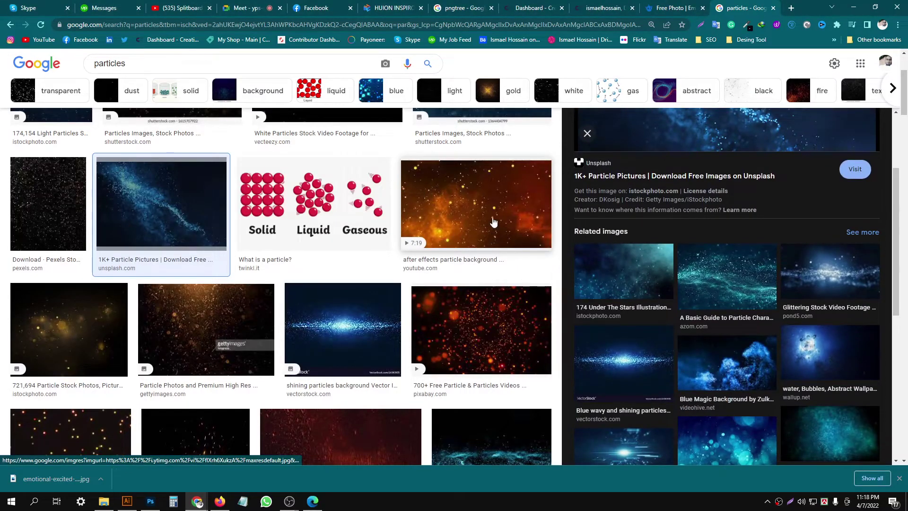
pyautogui.click(493, 223)
pyautogui.scroll(-5, 407, 220)
pyautogui.rightClick(668, 180)
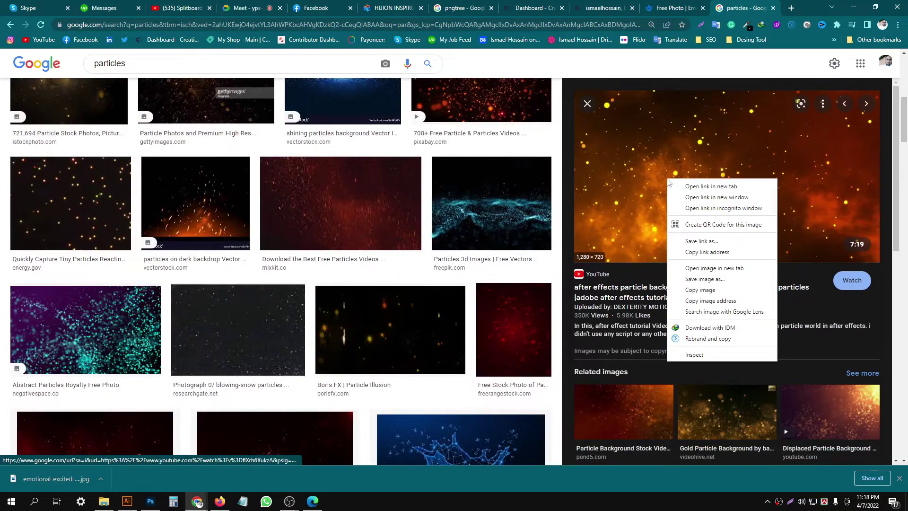
pyautogui.click(703, 290)
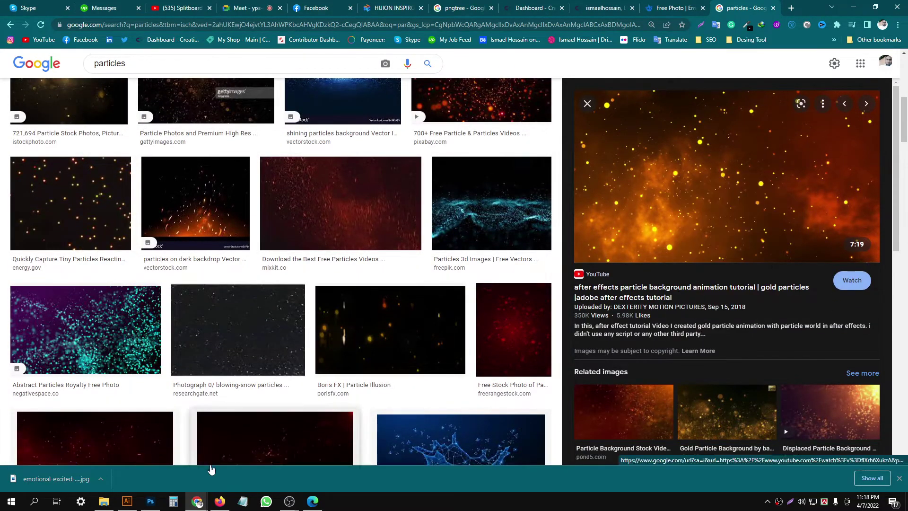
pyautogui.click(150, 501)
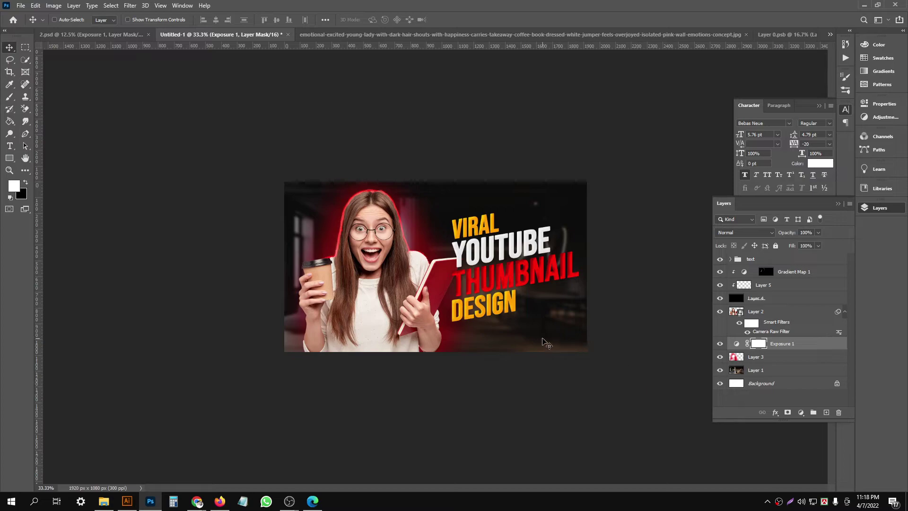
# - Paste the orange particle image and scale it to about 157% to fill the canvas
pyautogui.press('ctrl')
pyautogui.hotkey('ctrl', 'v')
pyautogui.hotkey('ctrl', 't')
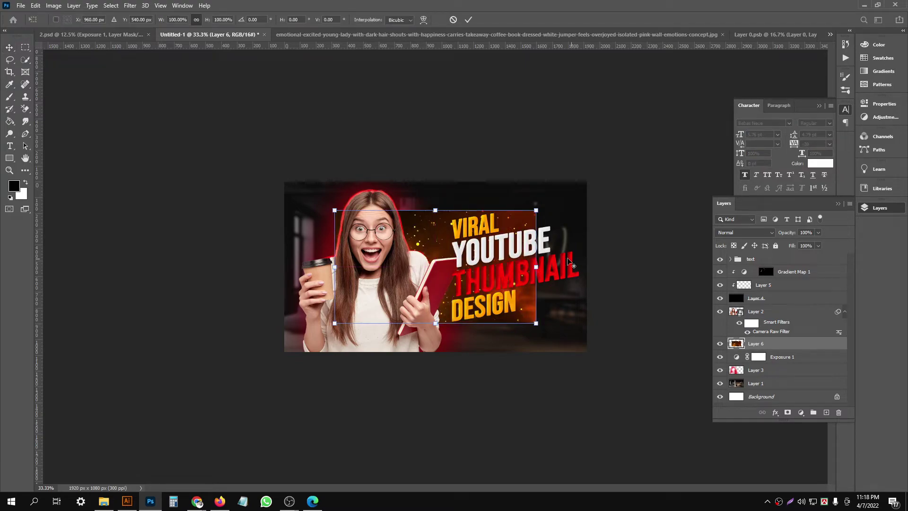
pyautogui.moveTo(538, 267); pyautogui.dragTo(593, 266)
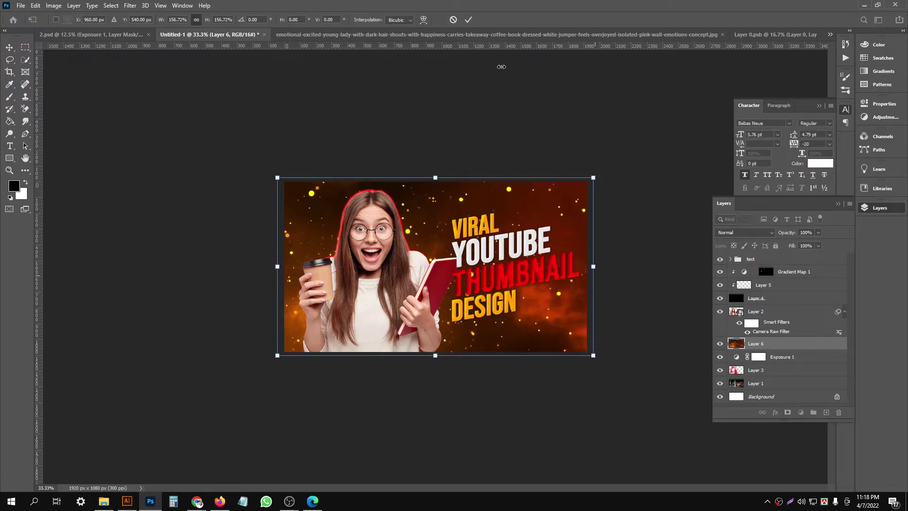
pyautogui.click(468, 19)
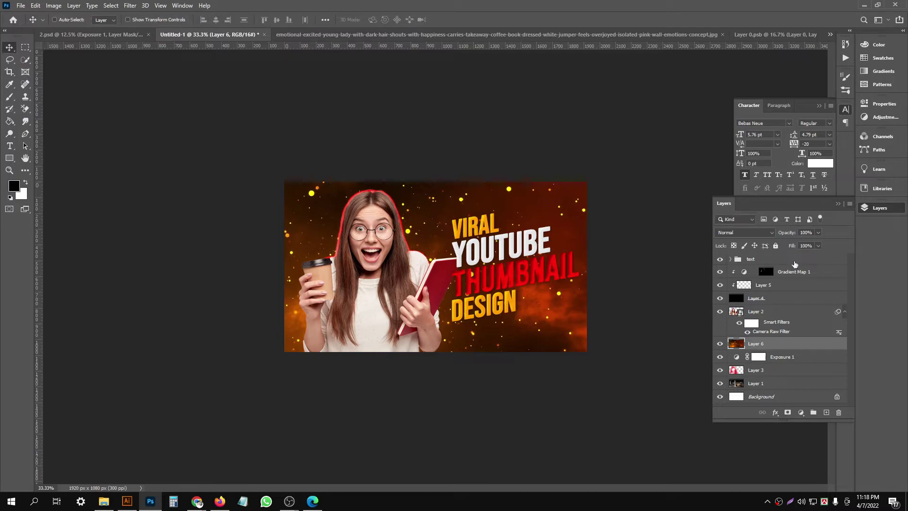
pyautogui.hotkey('ctrl', '+')
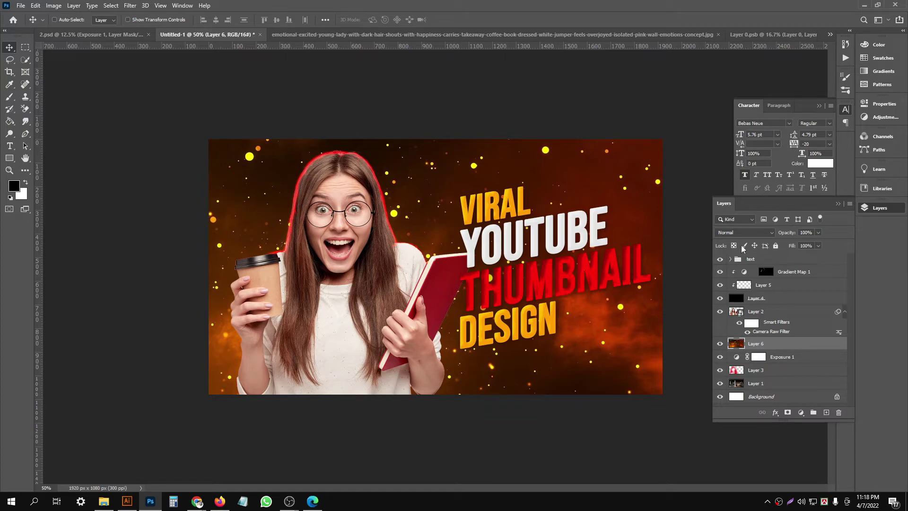
# - Cycle the orange particle layer's blend modes and settle on Color Dodge
pyautogui.click(745, 233)
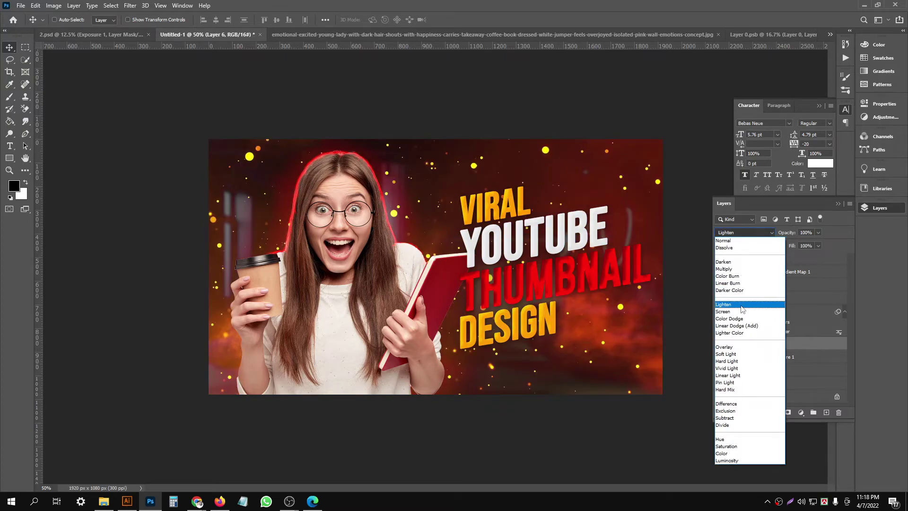
pyautogui.press('Down')
pyautogui.press('Down')
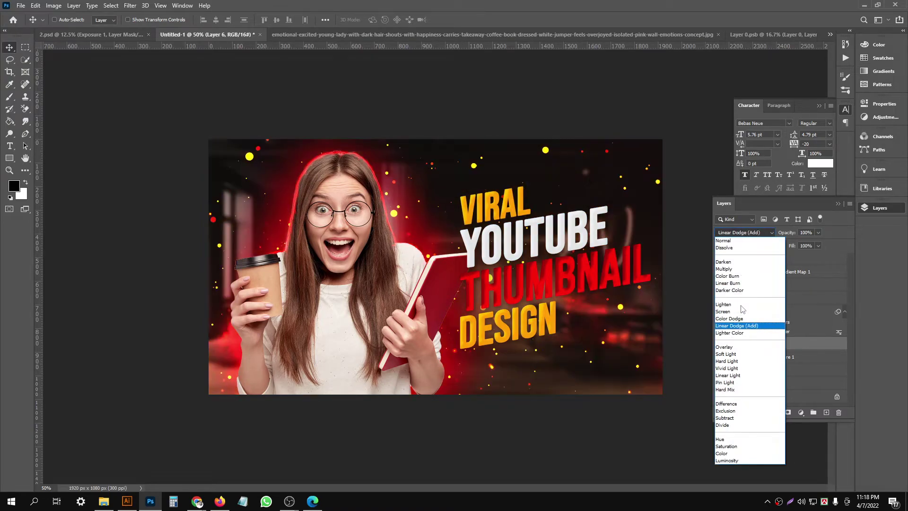
pyautogui.press('Down')
pyautogui.press('Down')
pyautogui.press('Down')
pyautogui.press('Down')
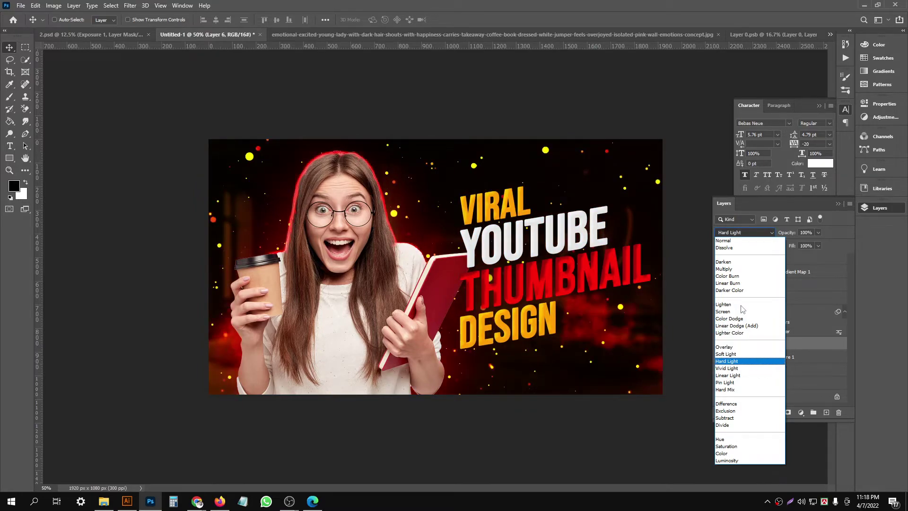
pyautogui.press('Down')
pyautogui.press('Down')
pyautogui.press('Down')
pyautogui.press('Down')
pyautogui.press('Down')
pyautogui.press('Down')
pyautogui.press('Down')
pyautogui.press('Down')
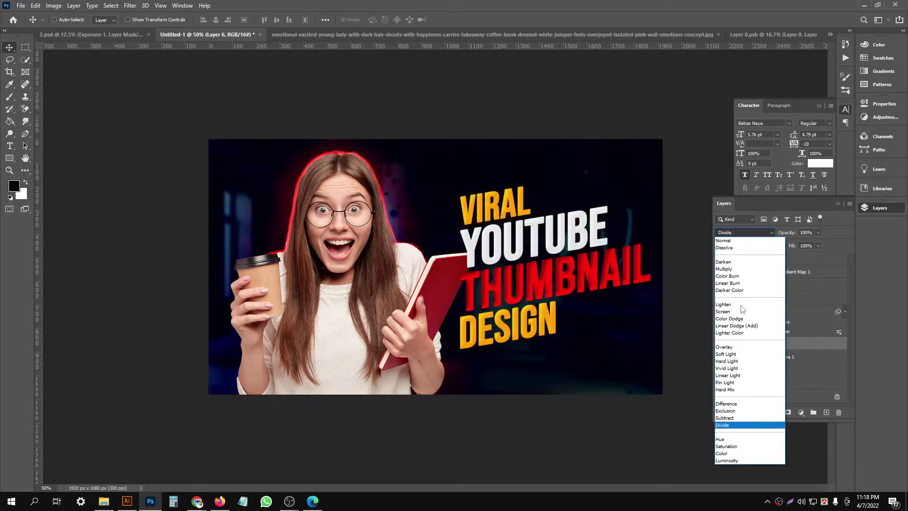
pyautogui.press('Down')
pyautogui.press('Down')
pyautogui.press('Down')
pyautogui.press('Down')
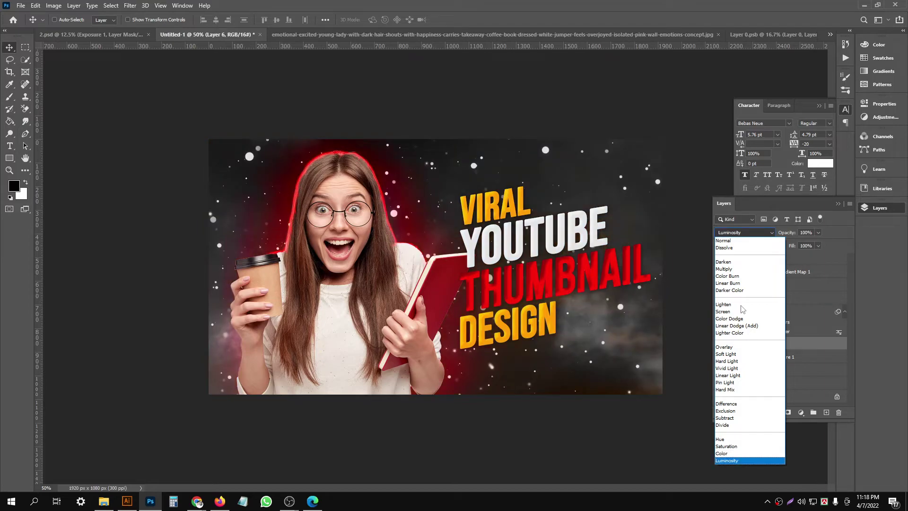
pyautogui.press('Up')
pyautogui.press('Up')
pyautogui.press('Up')
pyautogui.press('Up')
pyautogui.press('Up')
pyautogui.press('Up')
pyautogui.press('Up')
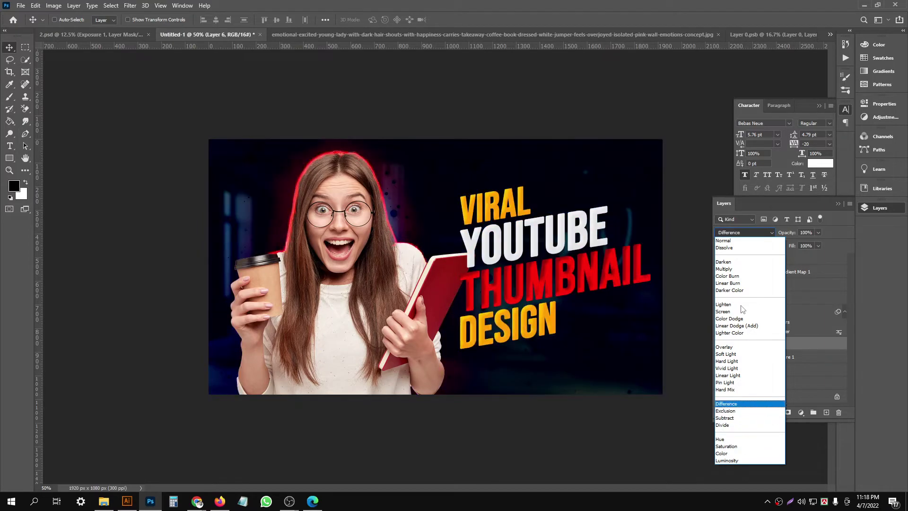
pyautogui.press('Up')
pyautogui.press('Up')
pyautogui.press('Up')
pyautogui.press('Up')
pyautogui.press('Up')
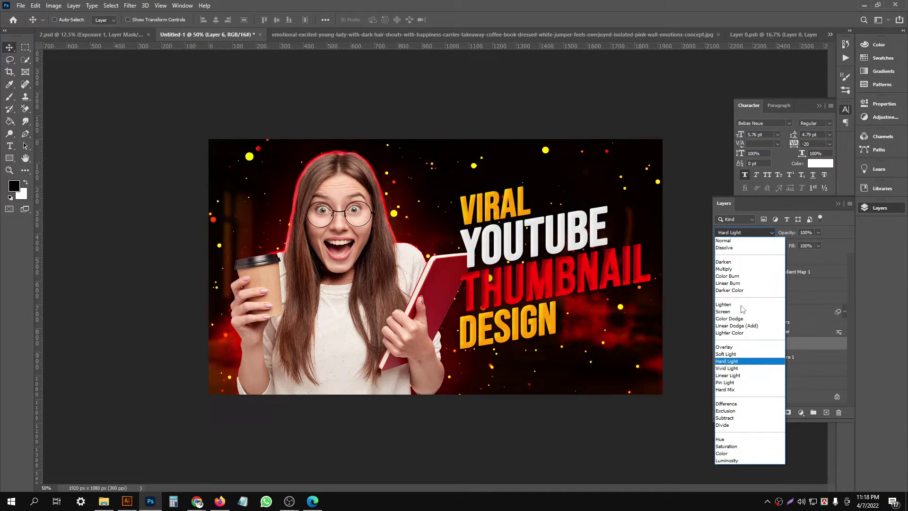
pyautogui.press('Up')
pyautogui.press('Up')
pyautogui.press('Up')
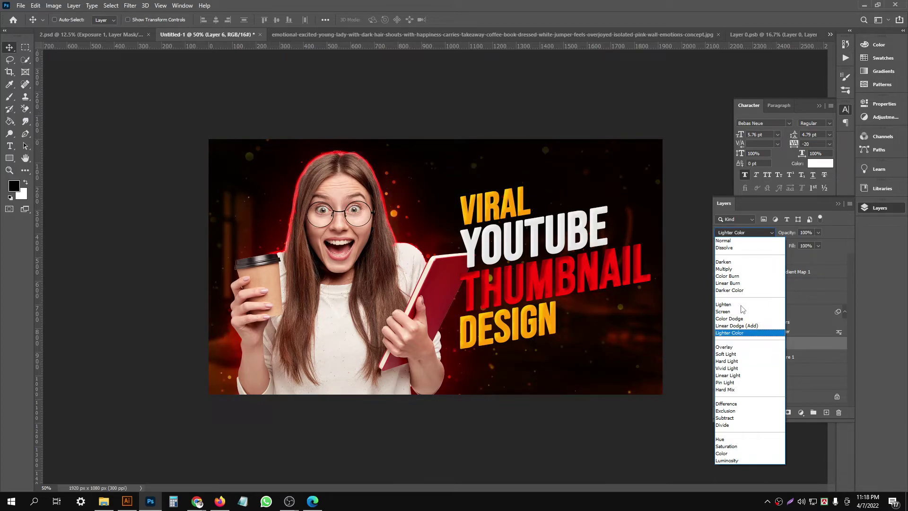
pyautogui.press('Up')
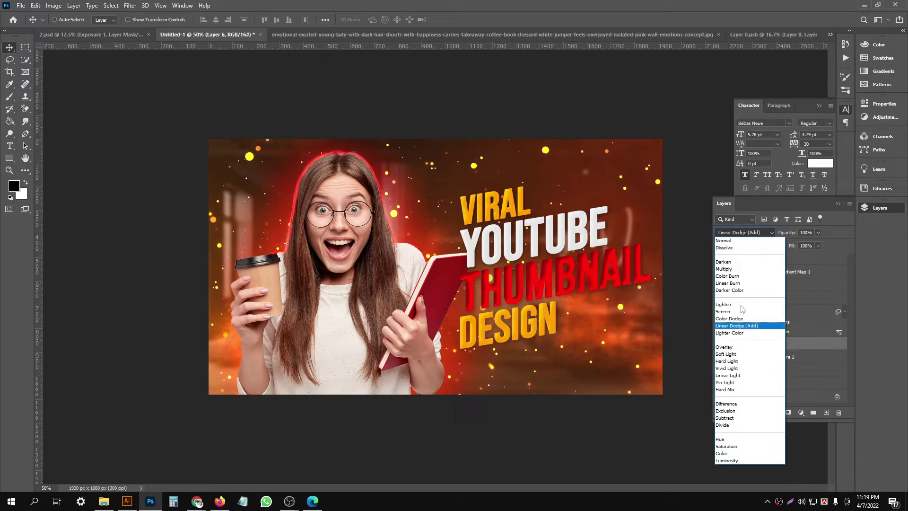
pyautogui.press('Up')
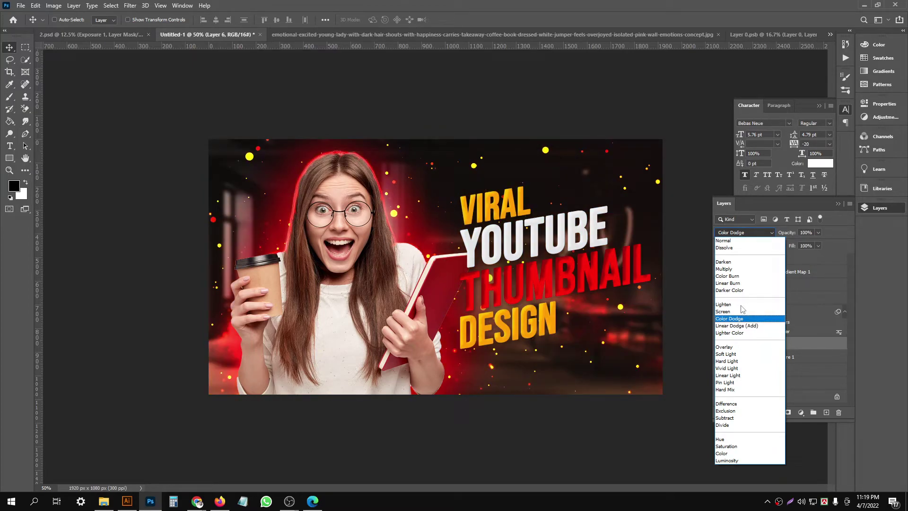
pyautogui.press('Return')
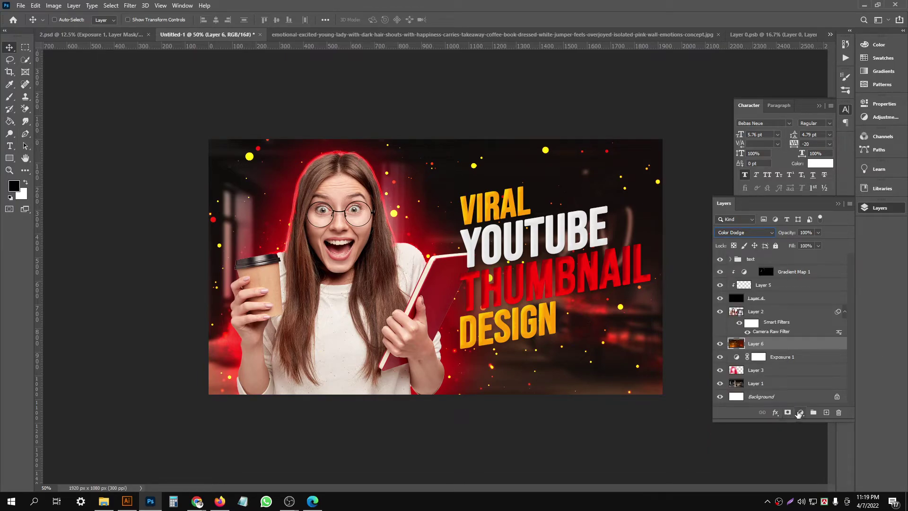
# - Add a Hue/Saturation adjustment with Hue around -78, shifting the sparks to red-magenta
pyautogui.click(801, 413)
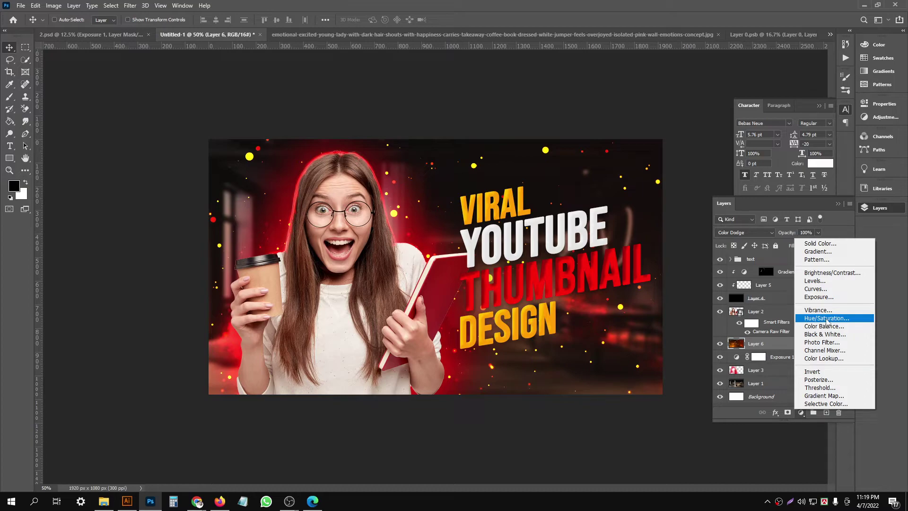
pyautogui.click(823, 318)
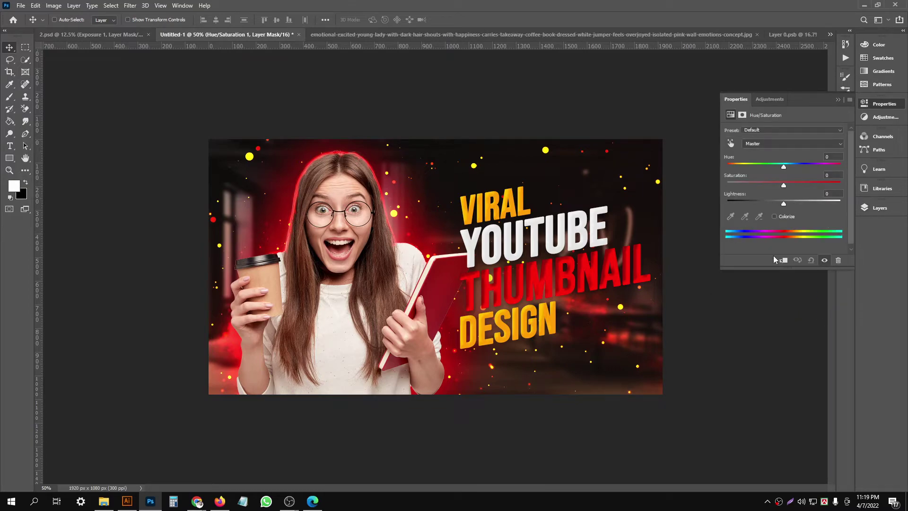
pyautogui.moveTo(783, 167); pyautogui.dragTo(766, 165)
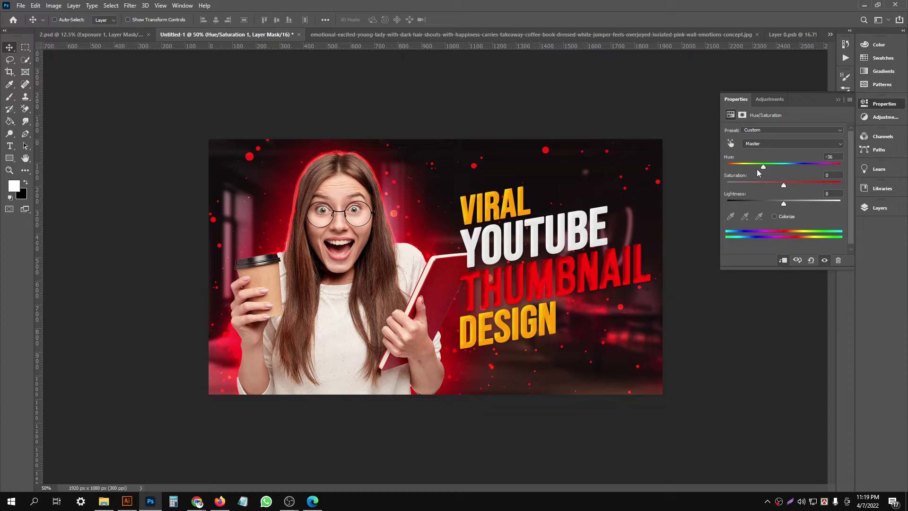
pyautogui.moveTo(762, 167)
pyautogui.mouseDown()
pyautogui.moveTo(749, 165)
pyautogui.moveTo(757, 167)
pyautogui.mouseUp()
pyautogui.moveTo(753, 167); pyautogui.dragTo(751, 168)
pyautogui.click(880, 207)
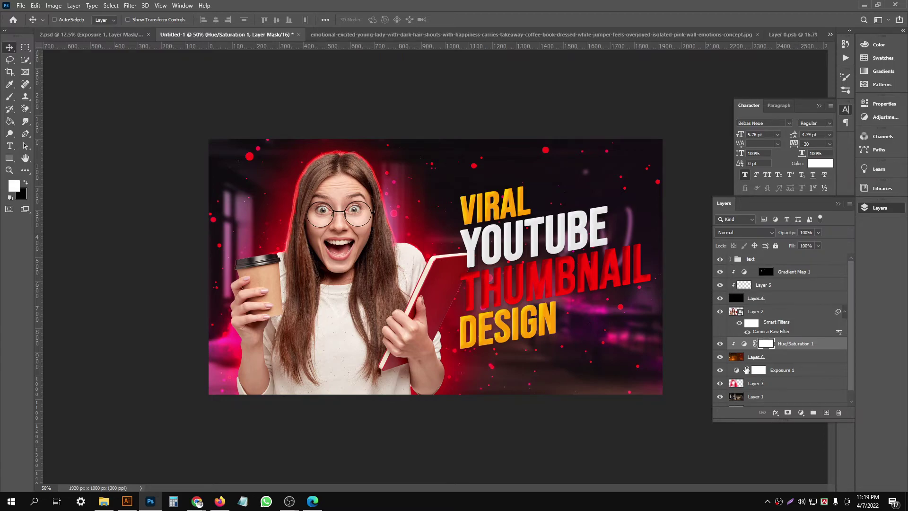
pyautogui.scroll(-1, 746, 370)
pyautogui.scroll(1, 744, 350)
# - Scale the VIRAL YOUTUBE THUMBNAIL DESIGN text group to about 109%, shifted slightly left
pyautogui.keyDown('ctrl'); pyautogui.click(512, 203); pyautogui.keyUp('ctrl')
pyautogui.keyDown('ctrl'); pyautogui.click(516, 204); pyautogui.keyUp('ctrl')
pyautogui.hotkey('ctrl', '0')
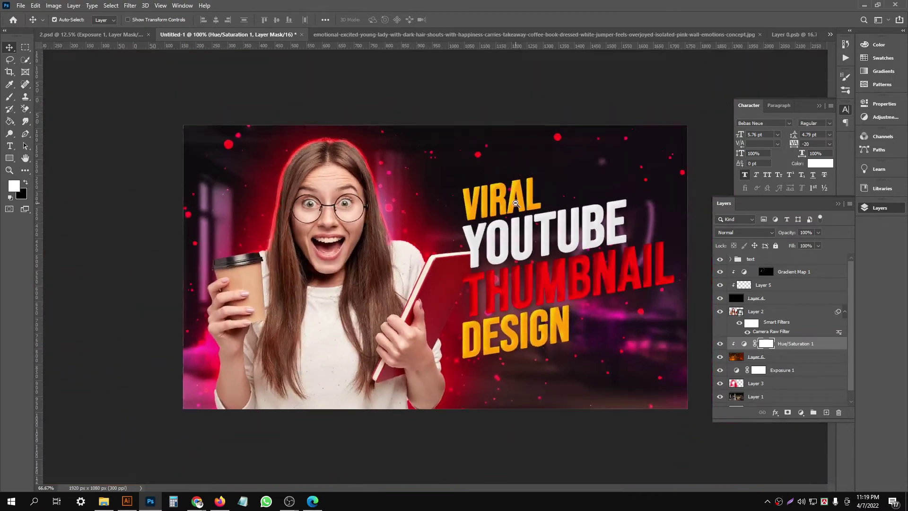
pyautogui.click(786, 263)
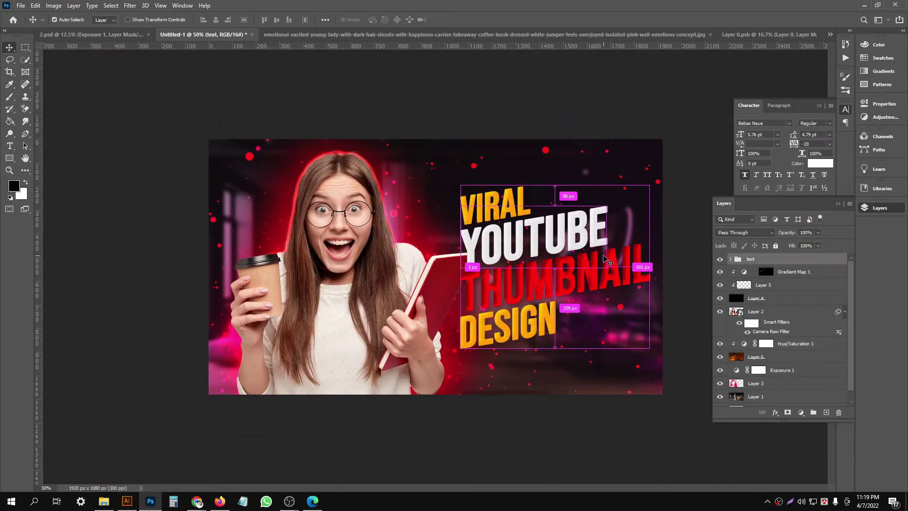
pyautogui.hotkey('ctrl', 't')
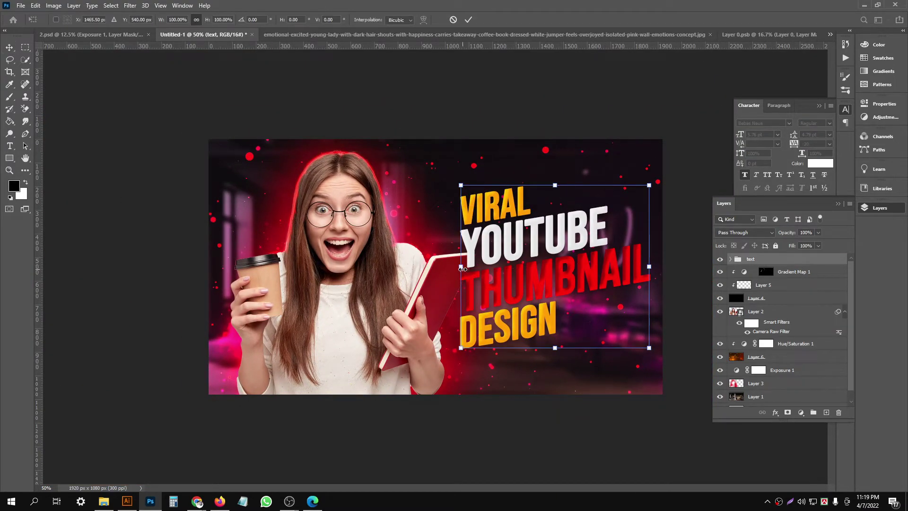
pyautogui.moveTo(463, 269); pyautogui.dragTo(449, 266)
pyautogui.moveTo(548, 271); pyautogui.dragTo(544, 270)
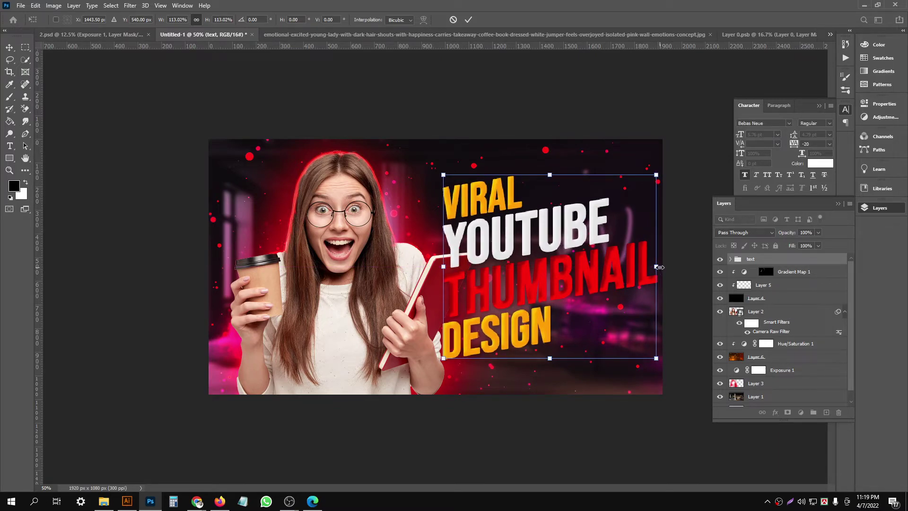
pyautogui.moveTo(659, 267); pyautogui.dragTo(649, 267)
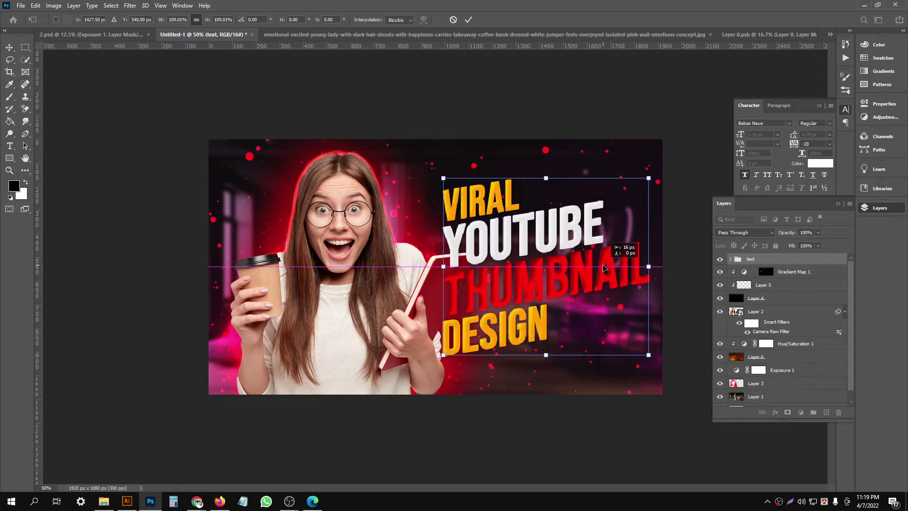
pyautogui.click(468, 20)
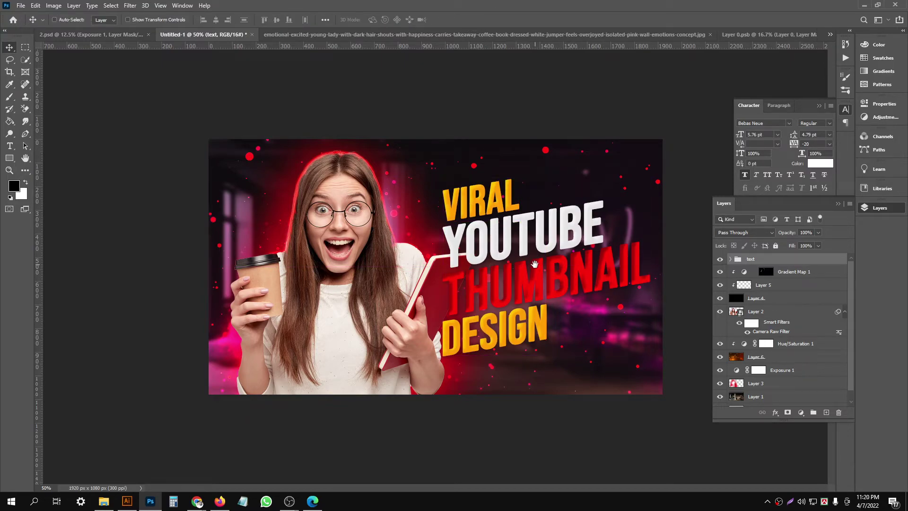
pyautogui.keyDown('ctrl'); pyautogui.click(645, 339); pyautogui.keyUp('ctrl')
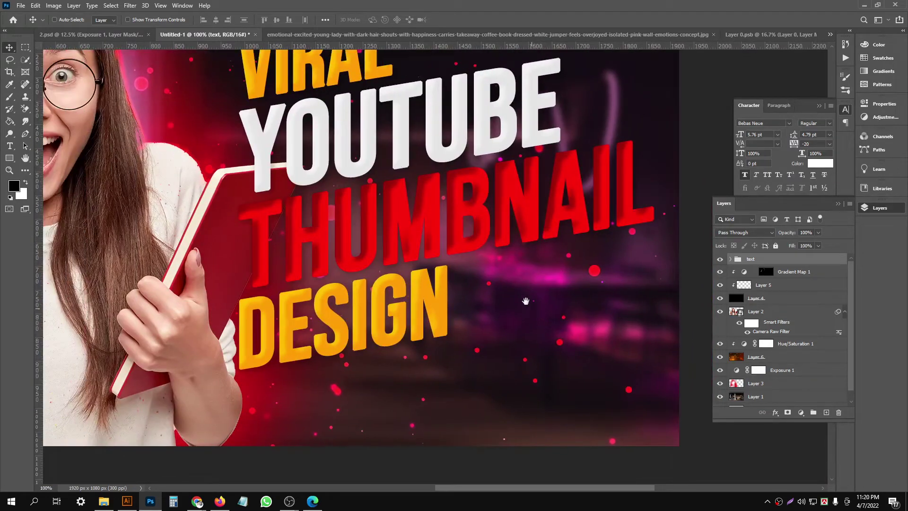
# - Add a new empty Layer 7 at the top of the layer stack
pyautogui.moveTo(392, 199); pyautogui.dragTo(423, 183)
pyautogui.keyDown('ctrl'); pyautogui.keyDown('alt'); pyautogui.click(422, 183); pyautogui.keyUp('alt'); pyautogui.keyUp('ctrl')
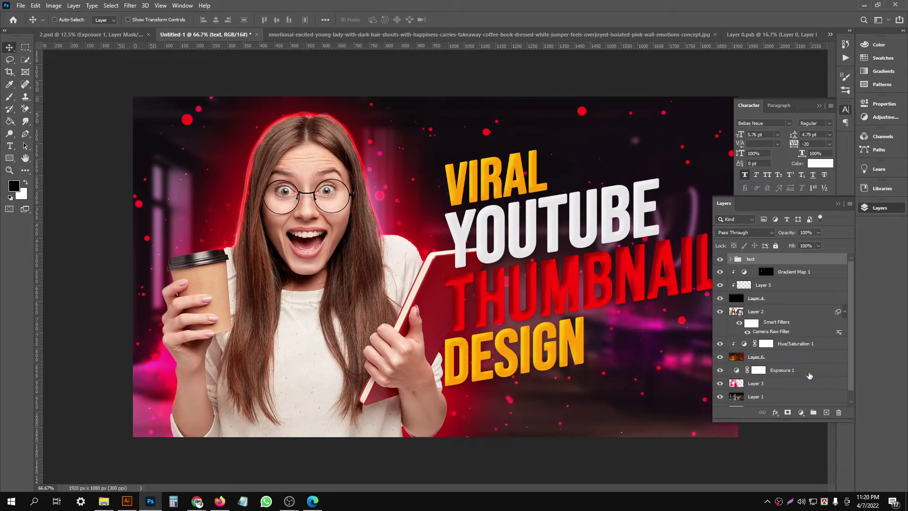
pyautogui.click(827, 413)
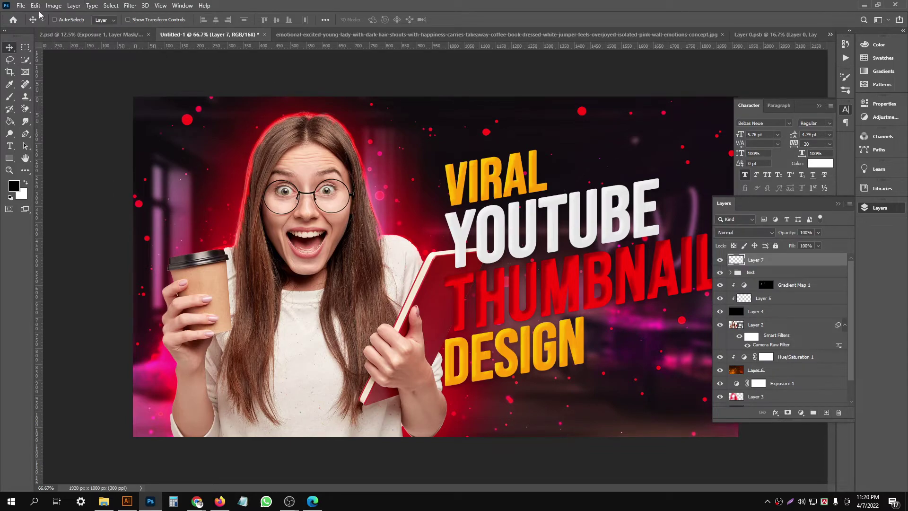
# - Start Place Embedded and browse the Youtube Thumnail folders on the Work (H:) drive
pyautogui.click(23, 6)
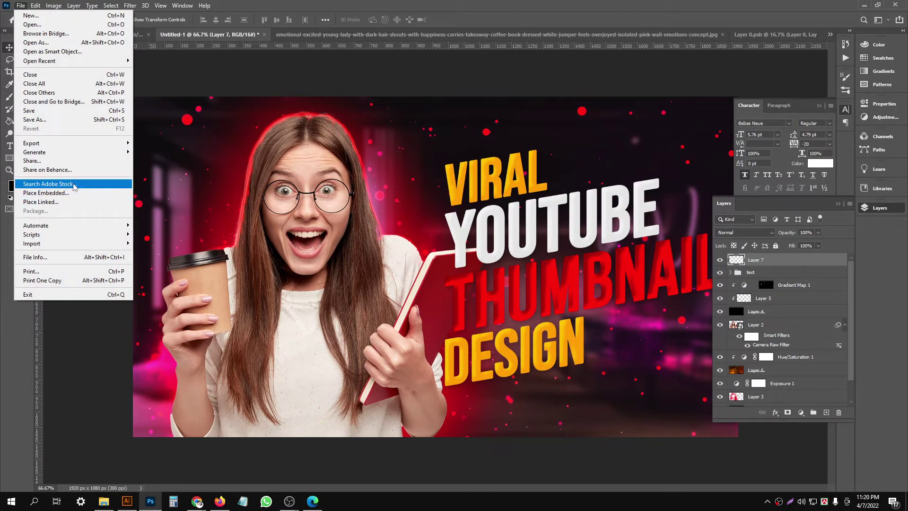
pyautogui.click(70, 194)
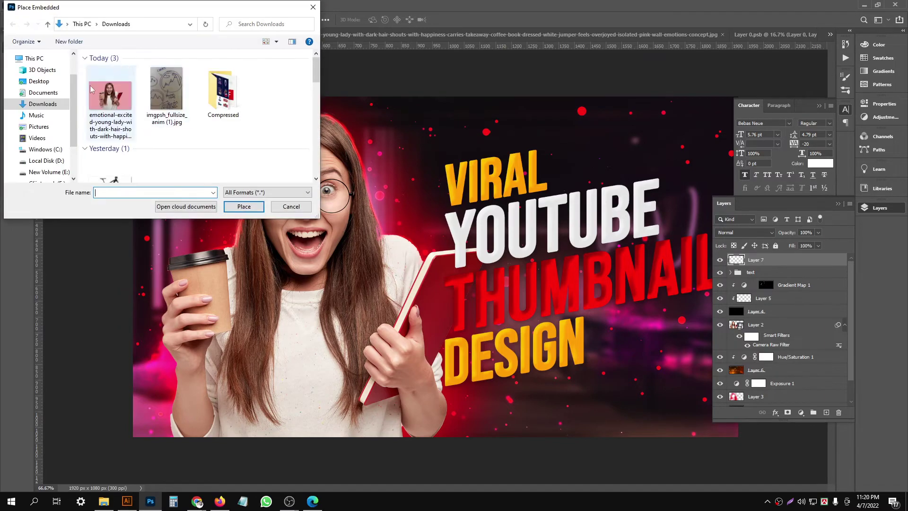
pyautogui.scroll(-2, 47, 156)
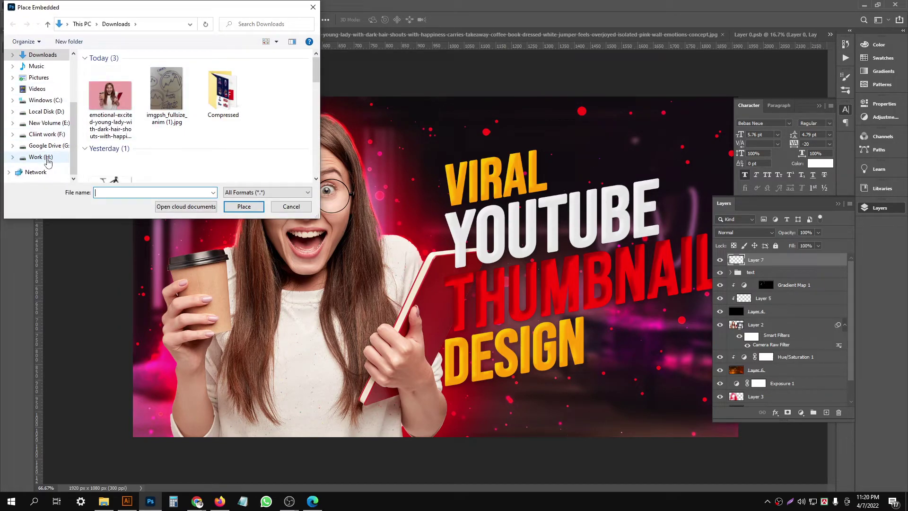
pyautogui.click(48, 160)
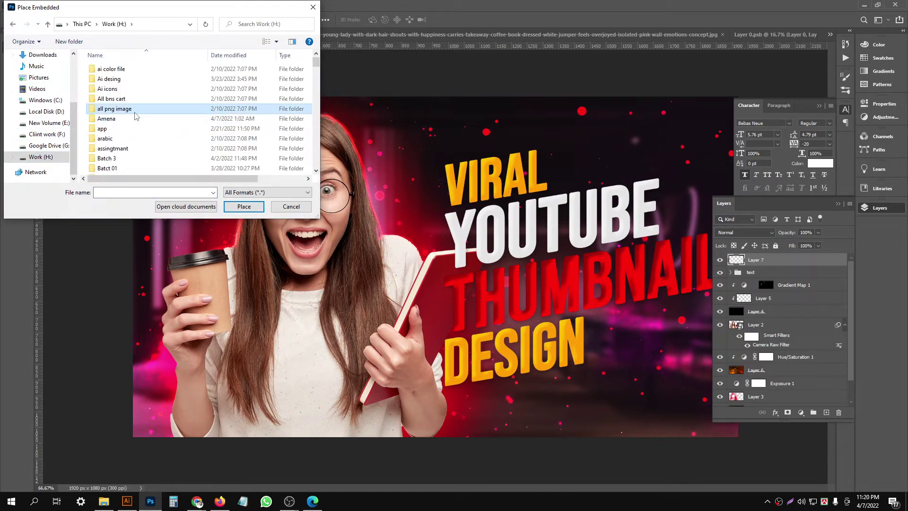
pyautogui.scroll(-10, 136, 116)
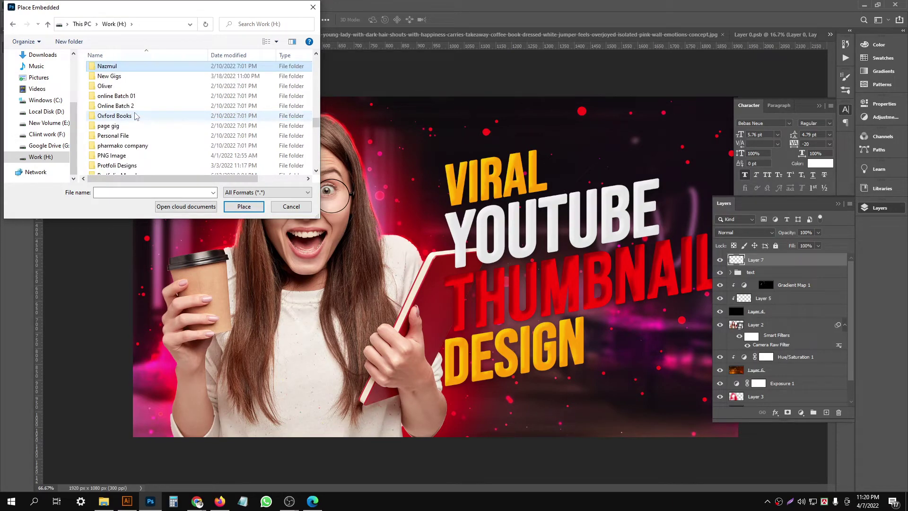
pyautogui.press('y')
pyautogui.doubleClick(135, 111)
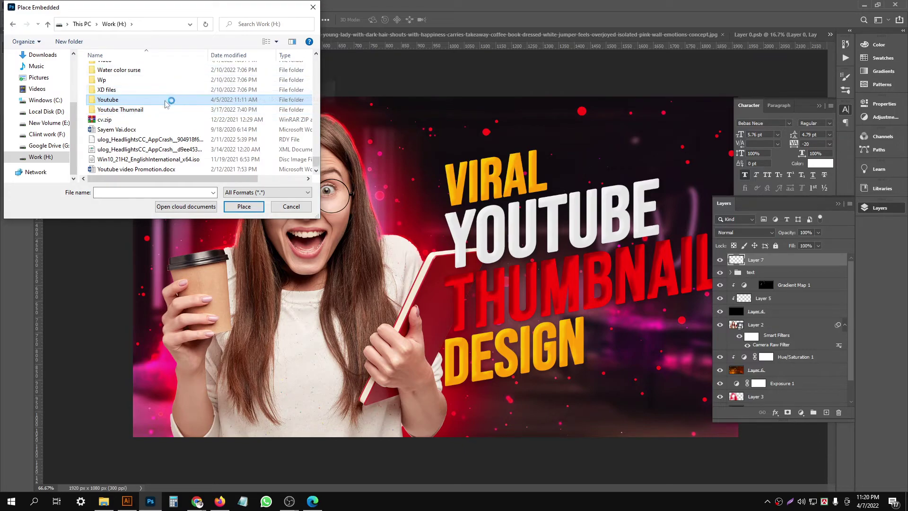
pyautogui.doubleClick(140, 102)
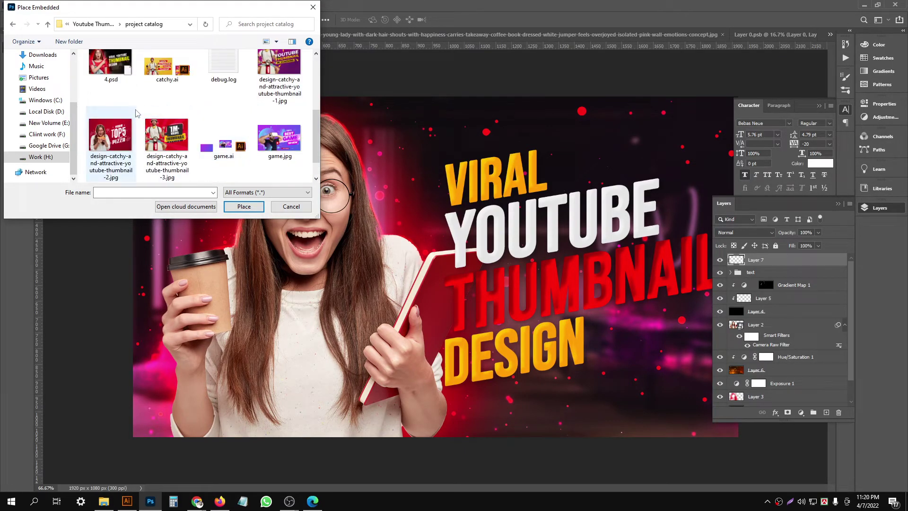
pyautogui.scroll(3, 189, 107)
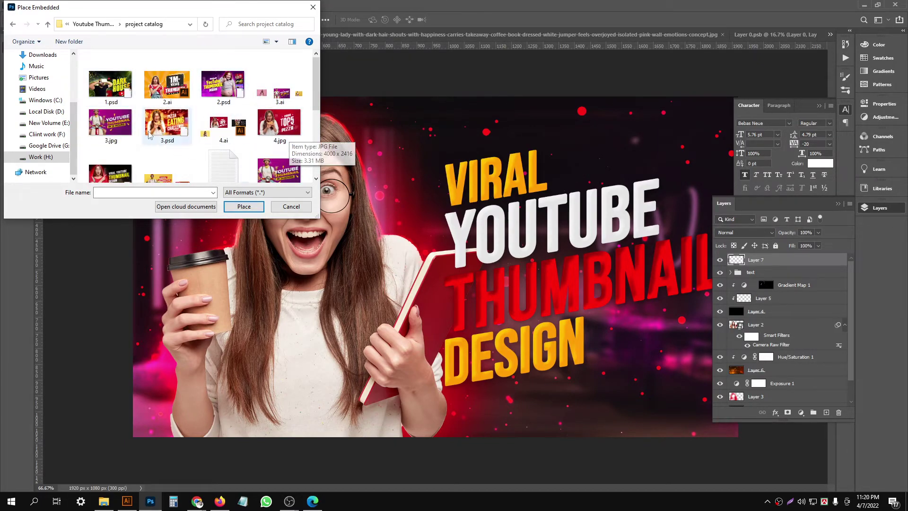
pyautogui.scroll(-3, 206, 108)
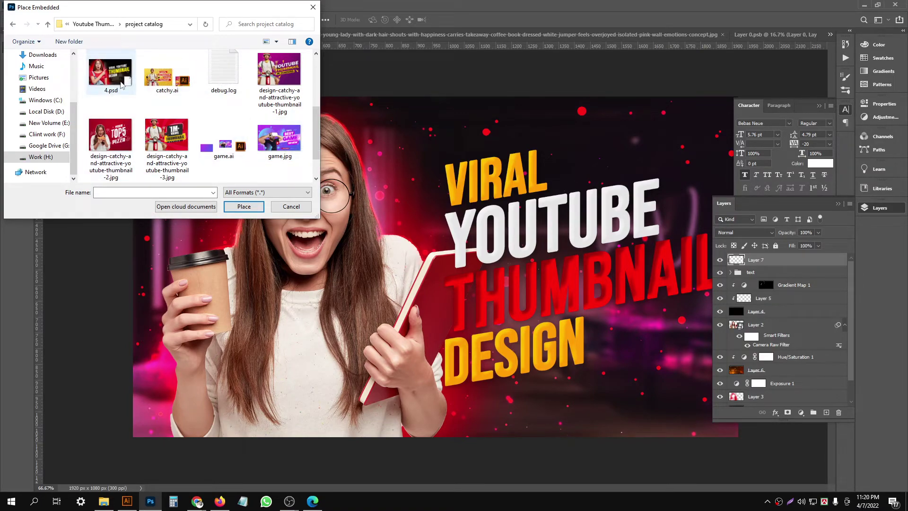
pyautogui.scroll(2, 142, 118)
pyautogui.scroll(1, 114, 95)
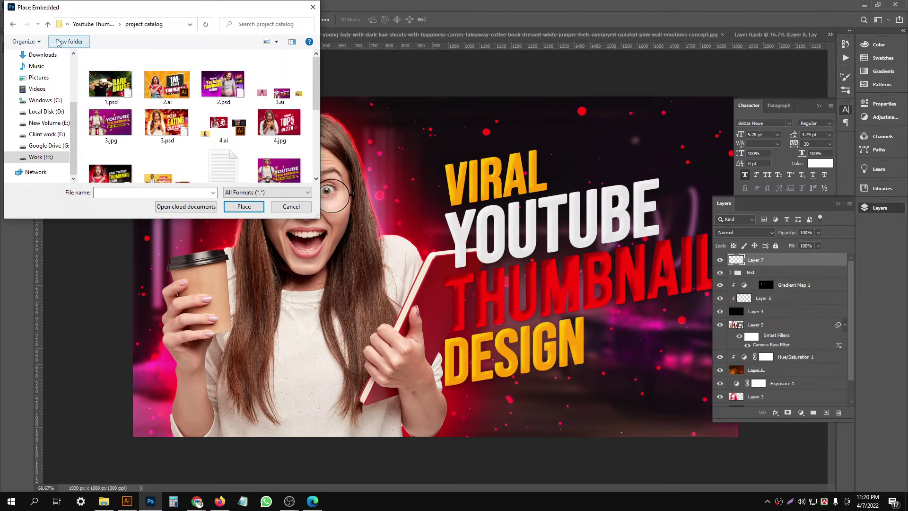
# - Embed funny thumbnail.jpg from Work (H:) > New Gigs > Gig 3
pyautogui.click(48, 24)
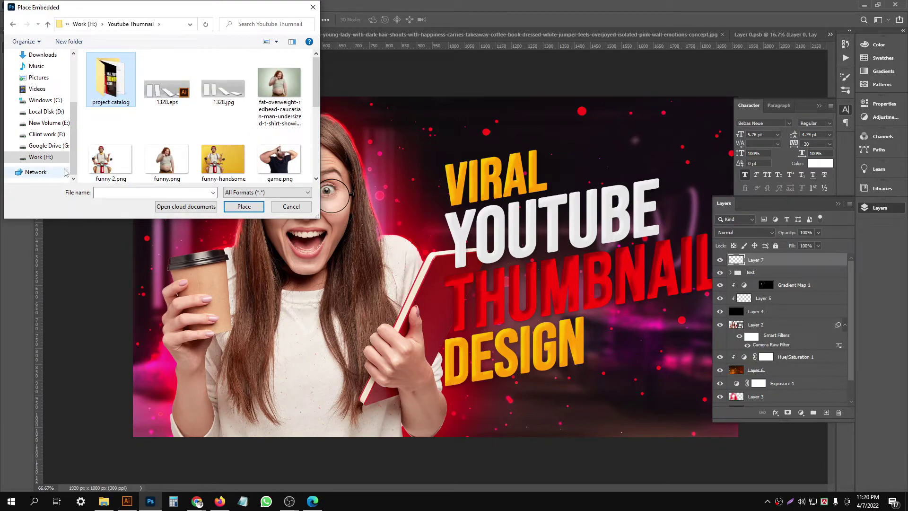
pyautogui.click(41, 156)
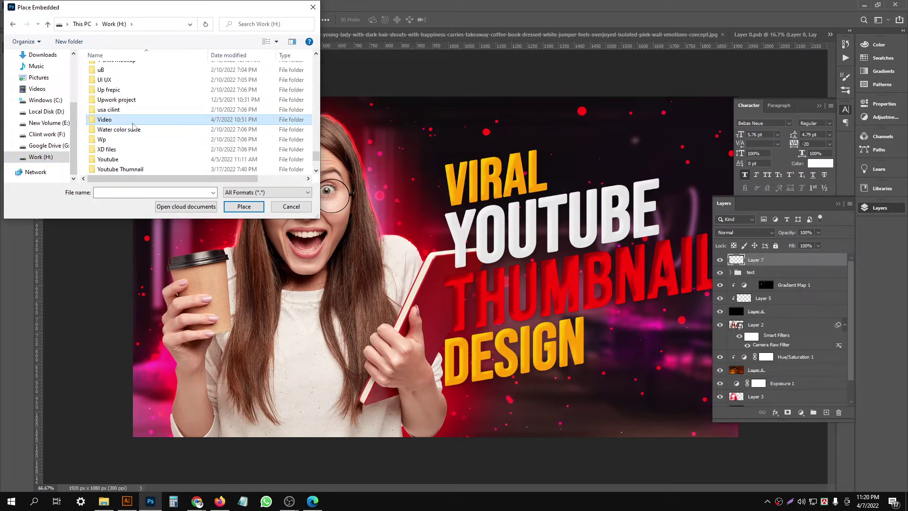
pyautogui.scroll(3, 133, 126)
pyautogui.doubleClick(142, 71)
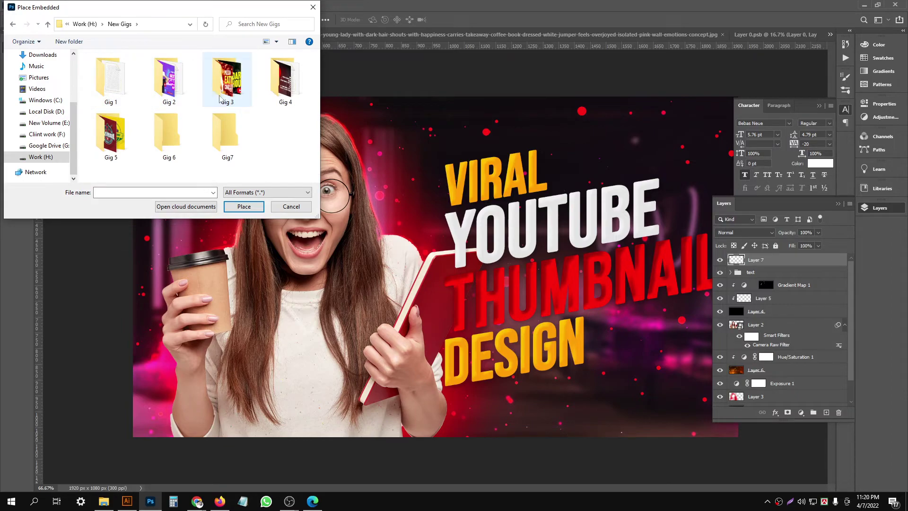
pyautogui.doubleClick(241, 98)
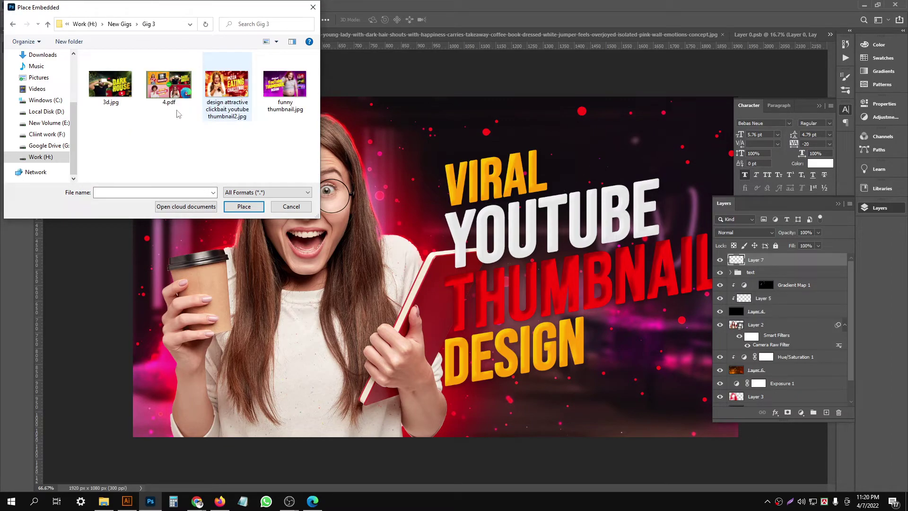
pyautogui.click(285, 85)
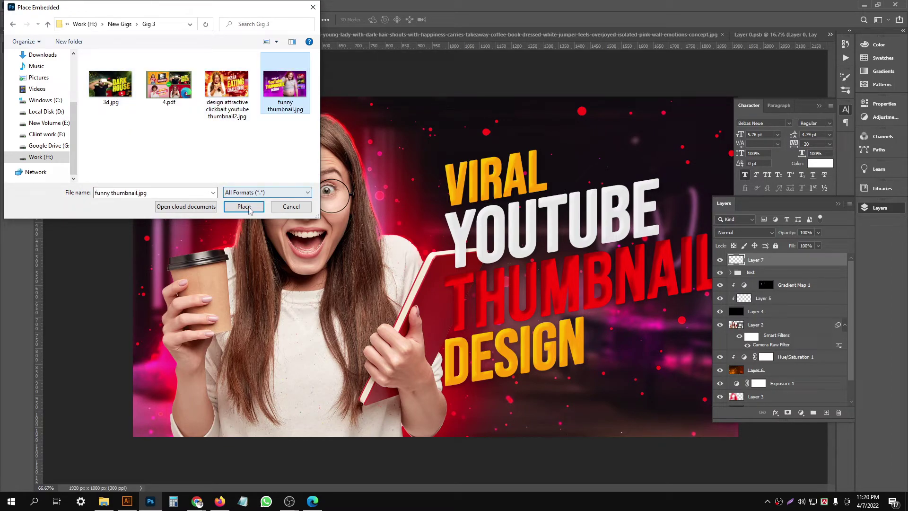
pyautogui.click(244, 206)
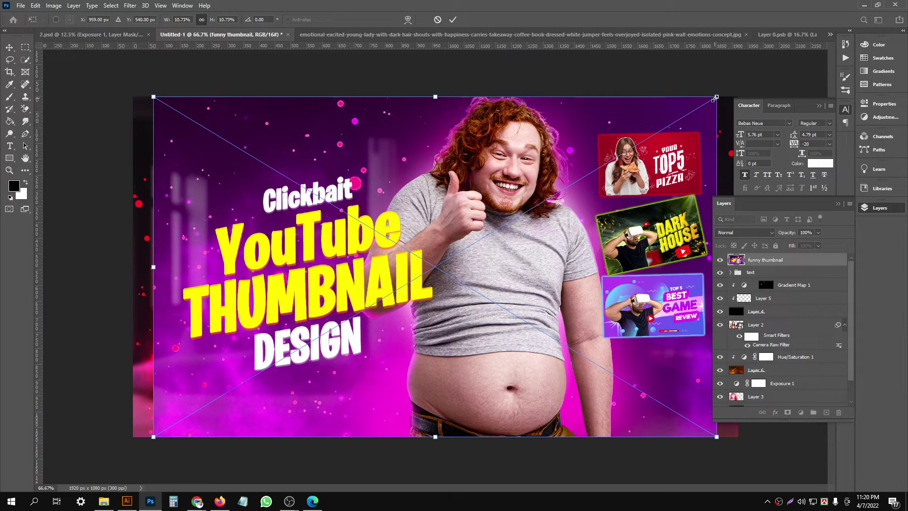
# - Shrink the funny thumbnail and position it beside DESIGN in the lower right
pyautogui.moveTo(717, 97); pyautogui.dragTo(546, 200)
pyautogui.moveTo(359, 221); pyautogui.dragTo(222, 211)
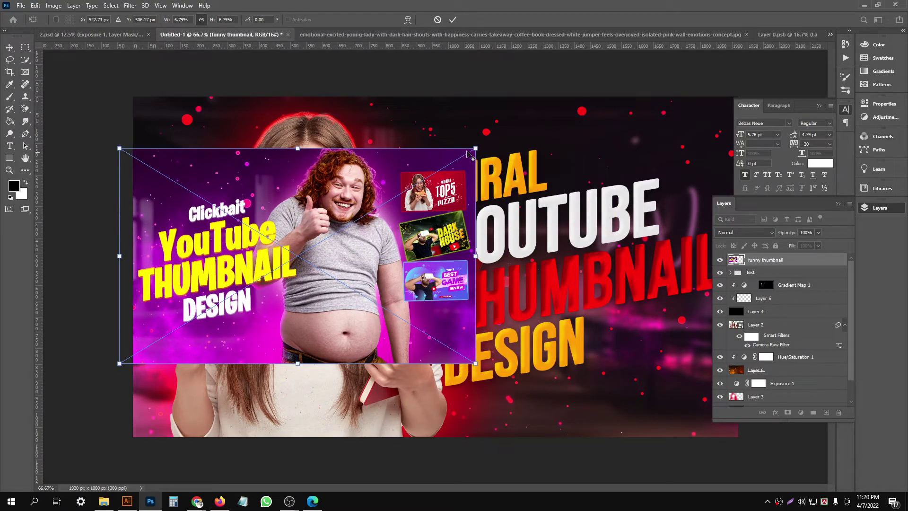
pyautogui.moveTo(481, 148); pyautogui.dragTo(409, 189)
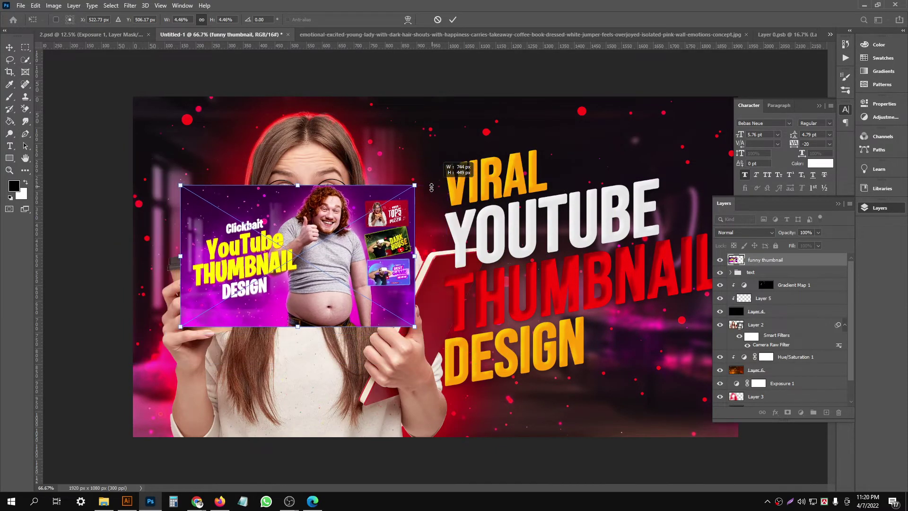
pyautogui.moveTo(397, 312); pyautogui.dragTo(596, 434)
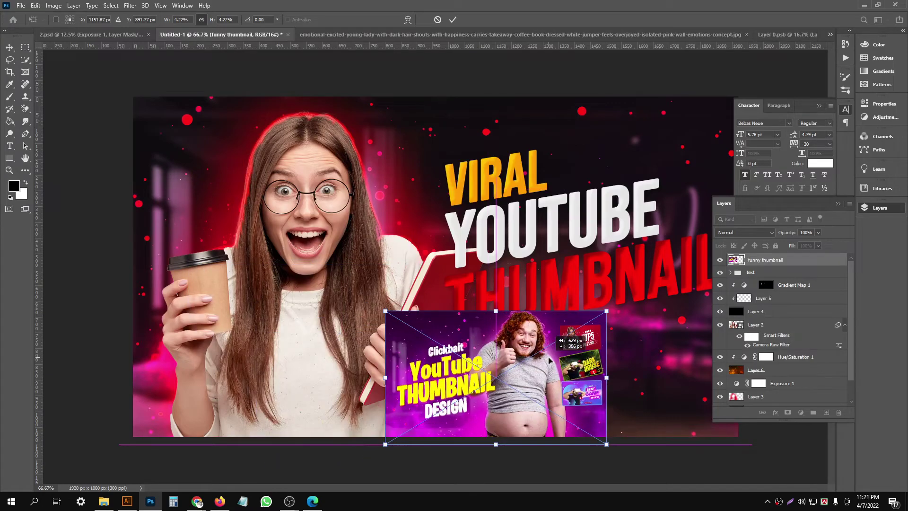
pyautogui.click(495, 297)
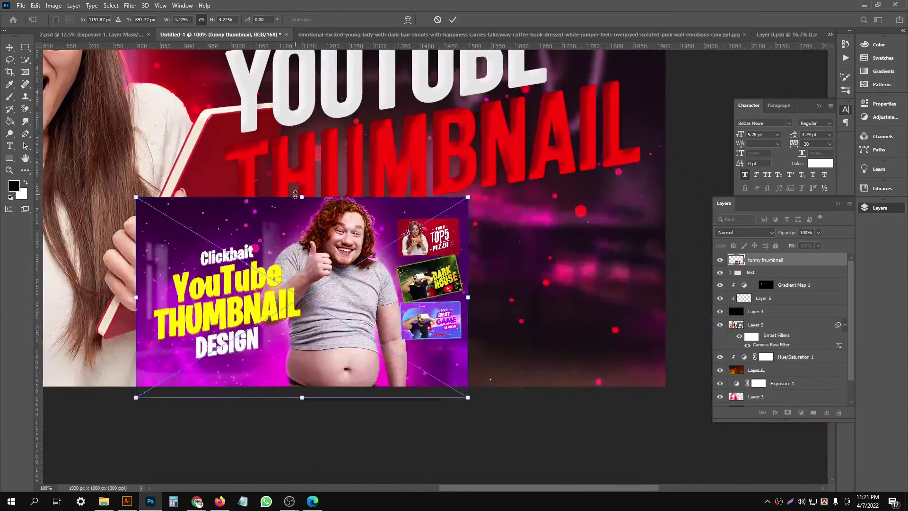
pyautogui.moveTo(472, 300); pyautogui.dragTo(433, 303)
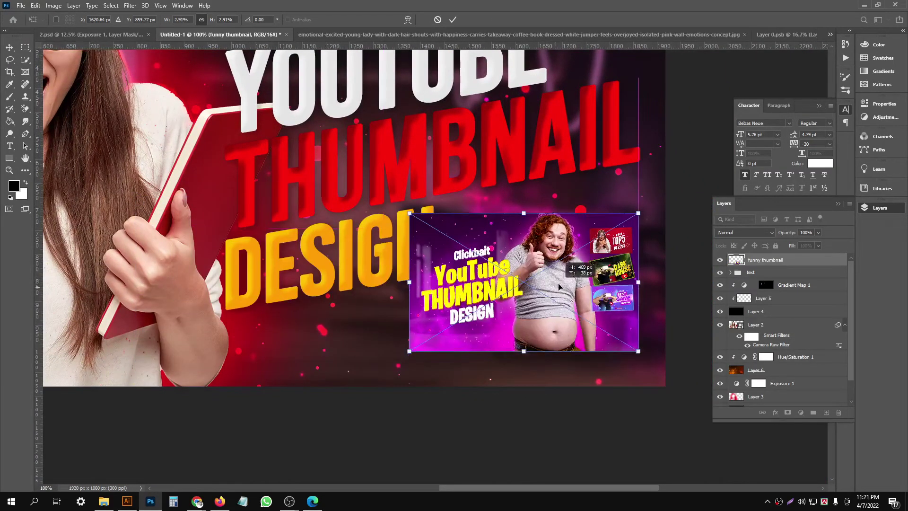
pyautogui.moveTo(378, 331); pyautogui.dragTo(597, 294)
pyautogui.moveTo(647, 275); pyautogui.dragTo(620, 276)
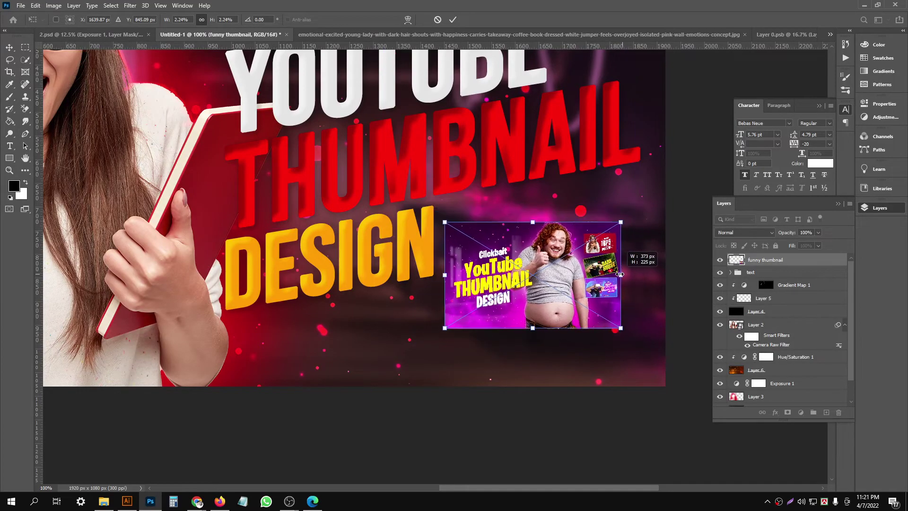
pyautogui.moveTo(564, 279)
pyautogui.mouseDown()
pyautogui.moveTo(583, 284)
pyautogui.moveTo(590, 268)
pyautogui.moveTo(496, 278)
pyautogui.mouseUp()
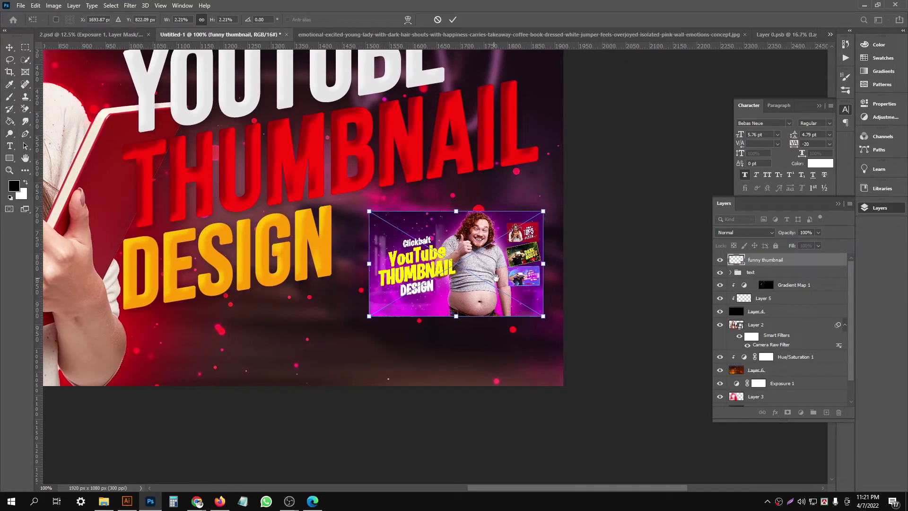
pyautogui.click(451, 20)
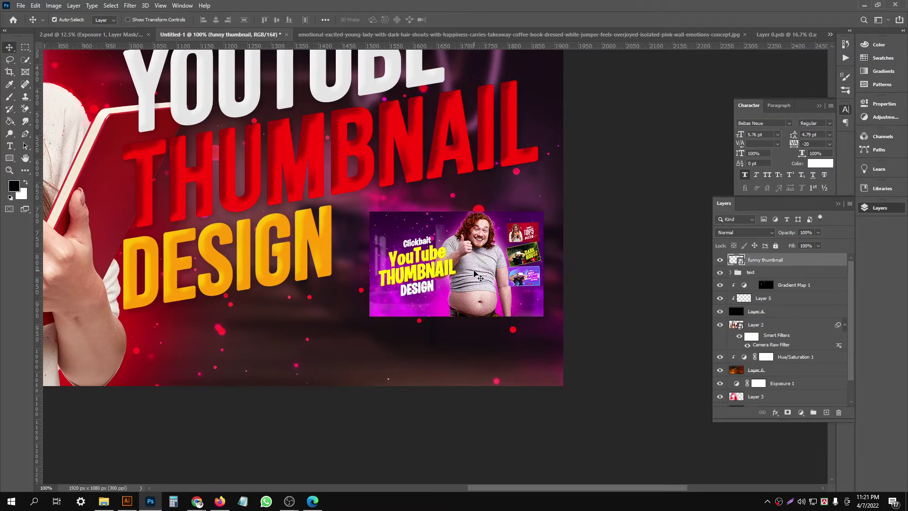
# - Skew the funny thumbnail by raising its right edge, then nudge it into place
pyautogui.hotkey('ctrl', 't')
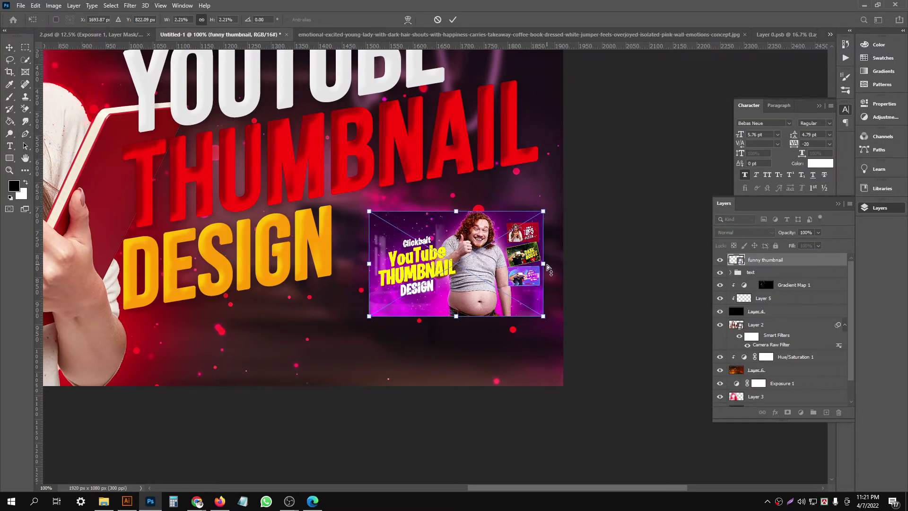
pyautogui.moveTo(547, 267); pyautogui.dragTo(566, 239)
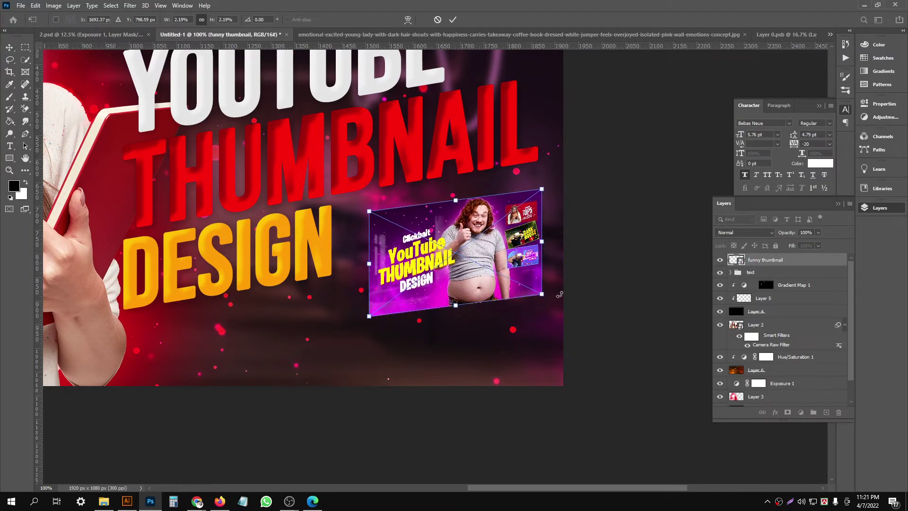
pyautogui.click(453, 20)
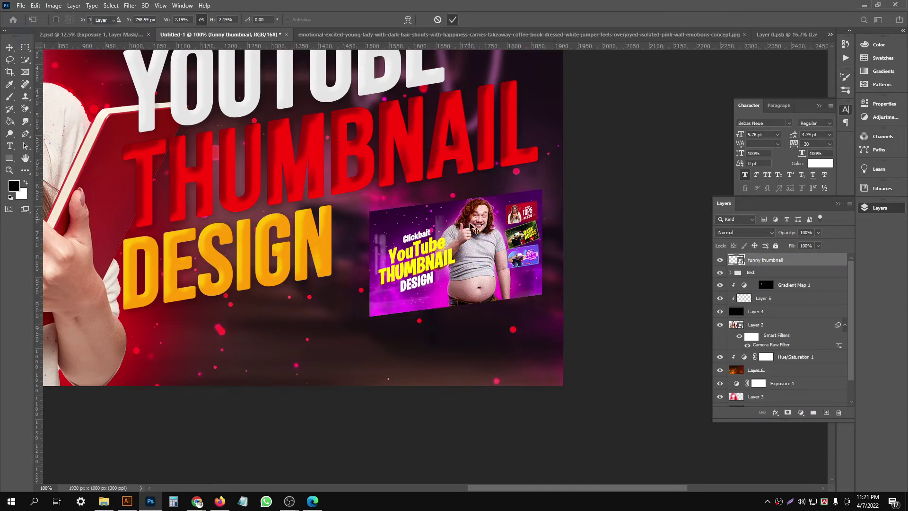
pyautogui.moveTo(469, 233); pyautogui.dragTo(469, 234)
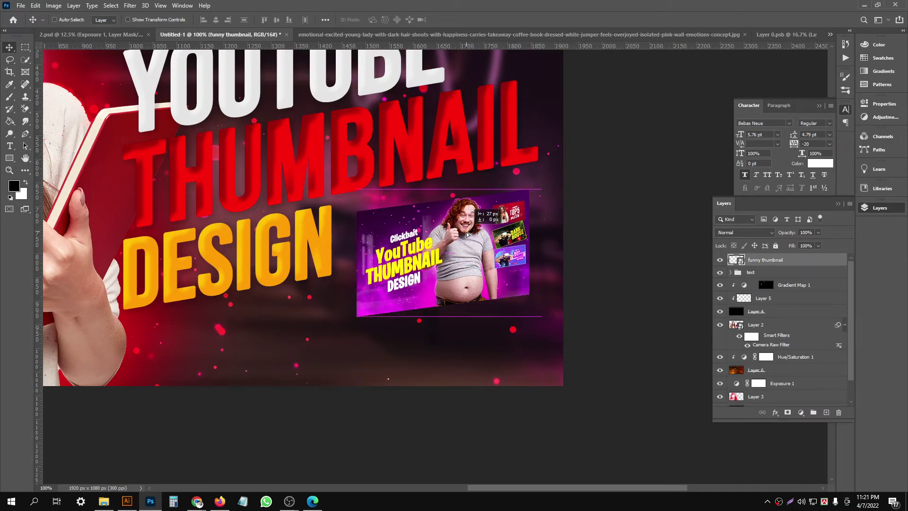
pyautogui.keyDown('ctrl'); pyautogui.keyDown('alt'); pyautogui.click(413, 261); pyautogui.keyUp('alt'); pyautogui.keyUp('ctrl')
pyautogui.keyDown('ctrl'); pyautogui.keyDown('alt'); pyautogui.click(413, 261); pyautogui.keyUp('alt'); pyautogui.keyUp('ctrl')
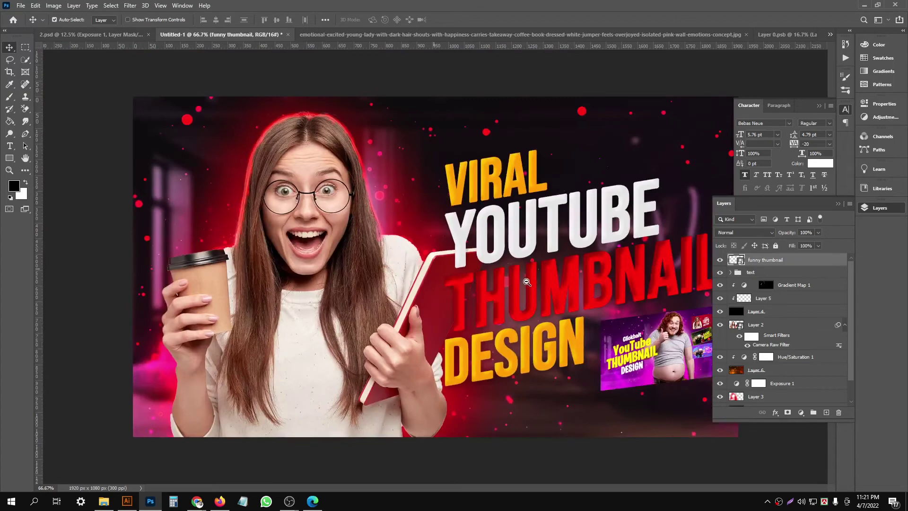
pyautogui.scroll(2, 505, 276)
pyautogui.scroll(2, 505, 276)
pyautogui.scroll(1, 505, 275)
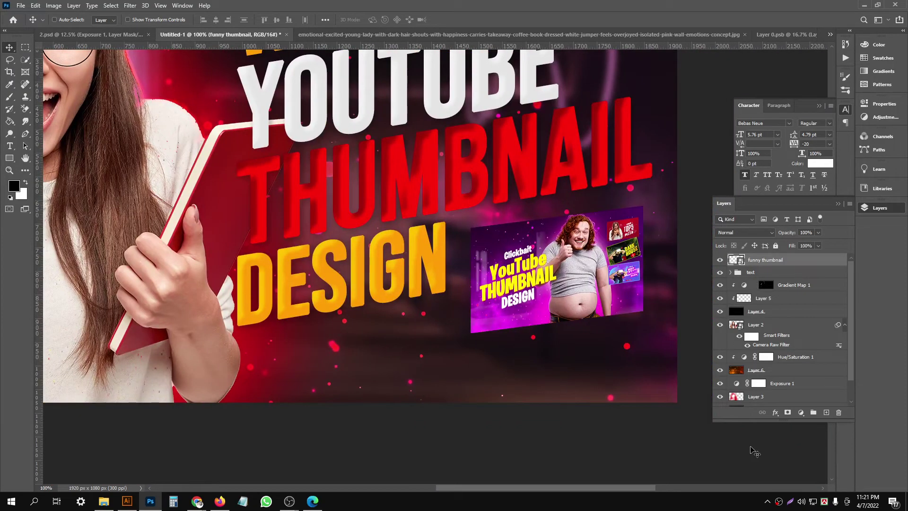
# - Give the funny thumbnail an 18 px Outer Glow in magenta sampled from the design
pyautogui.click(779, 412)
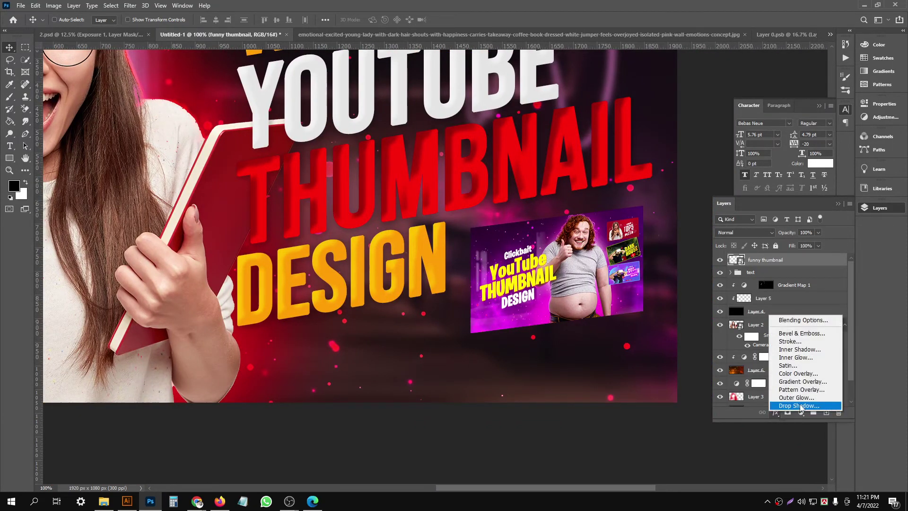
pyautogui.click(801, 405)
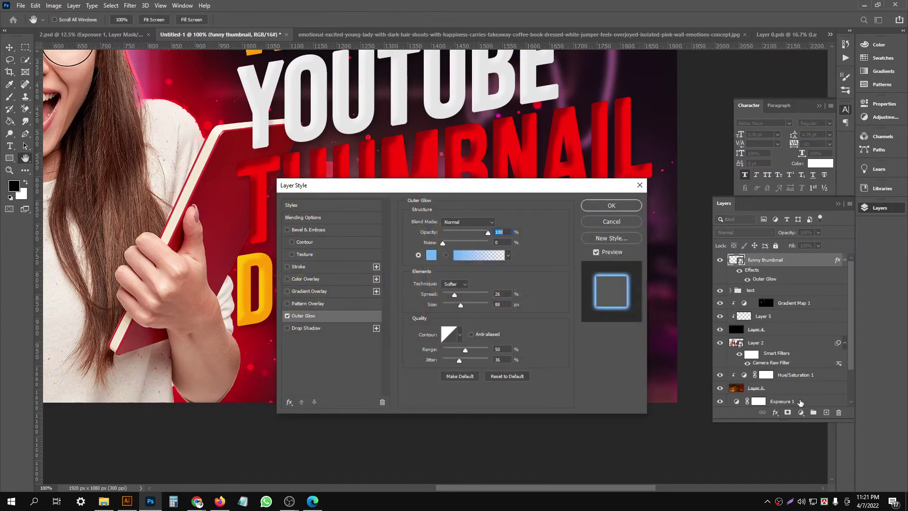
pyautogui.moveTo(496, 186); pyautogui.dragTo(251, 197)
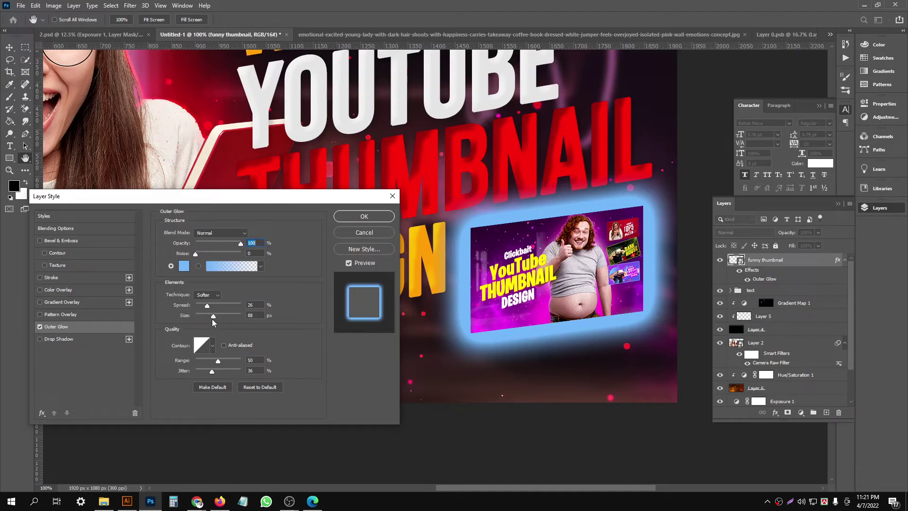
pyautogui.moveTo(211, 322); pyautogui.dragTo(203, 322)
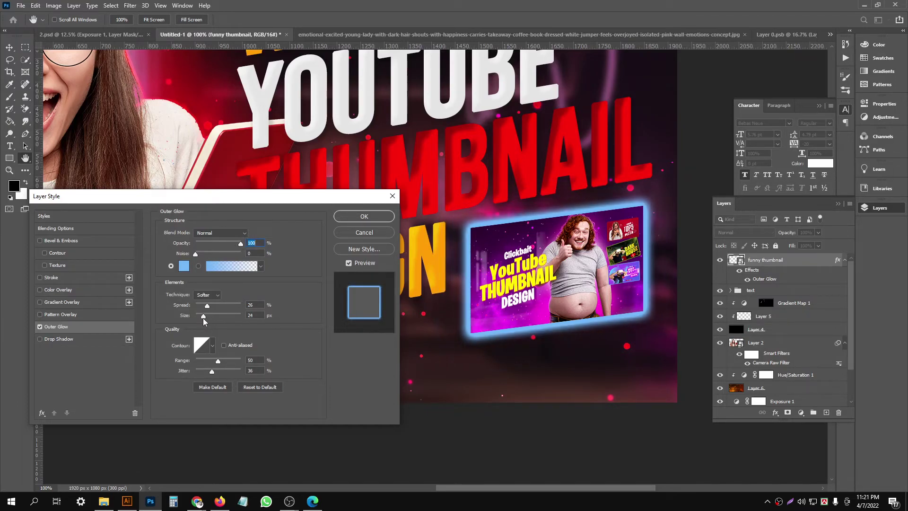
pyautogui.click(185, 267)
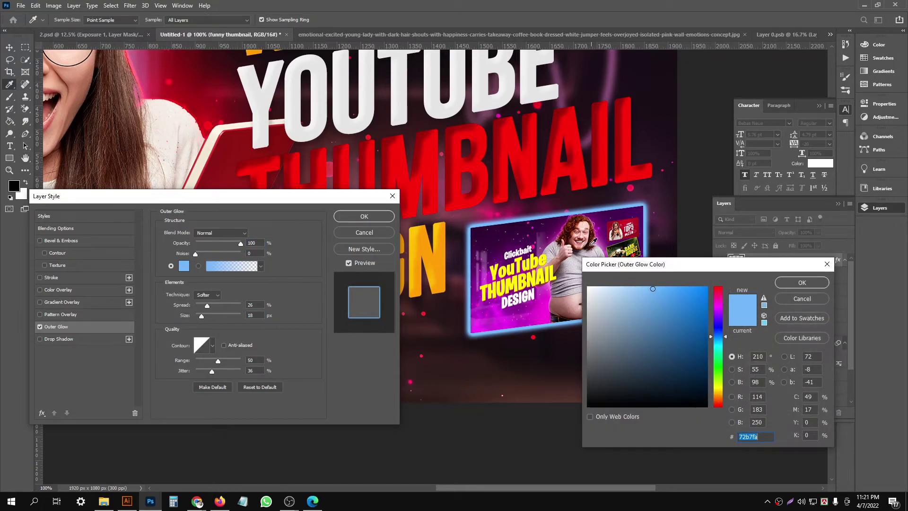
pyautogui.click(541, 307)
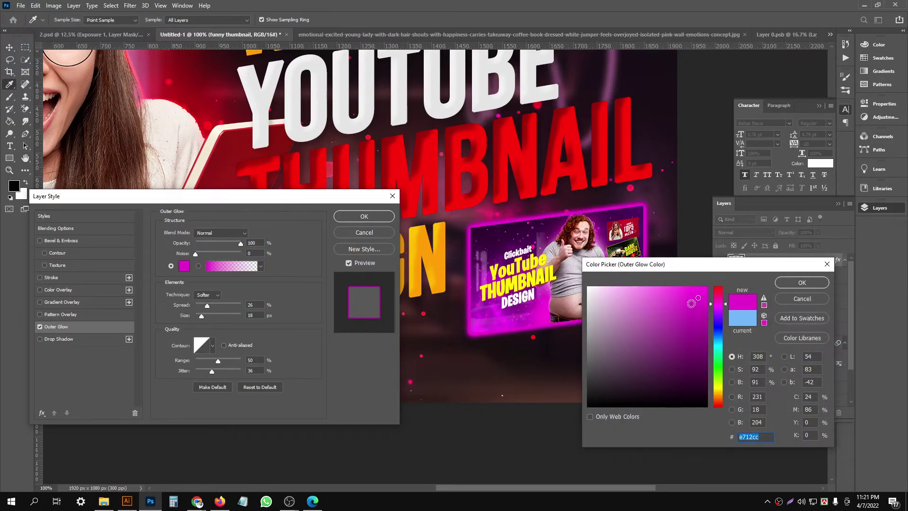
pyautogui.click(803, 284)
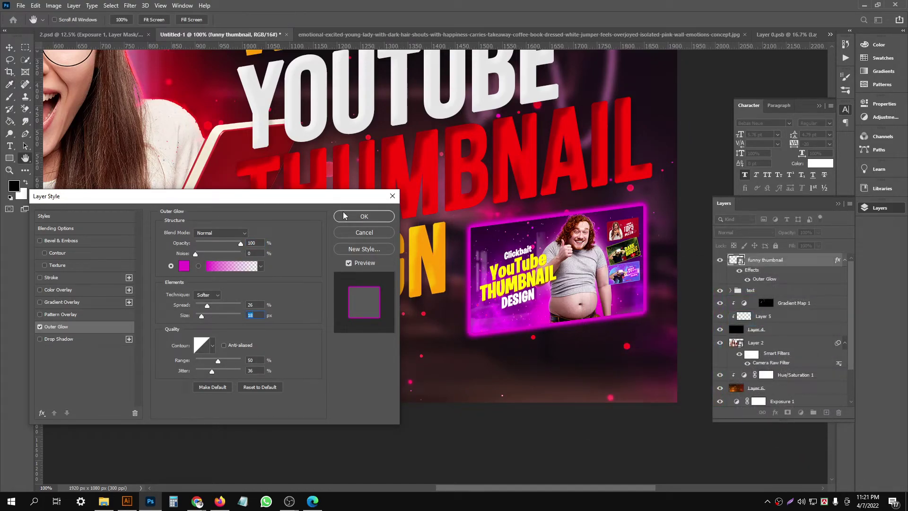
pyautogui.click(364, 216)
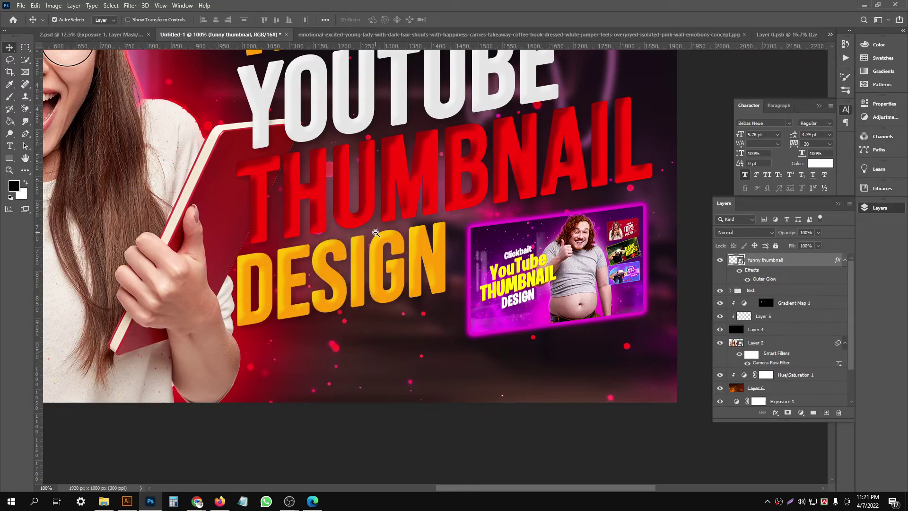
pyautogui.scroll(-2, 376, 232)
pyautogui.scroll(2, 385, 231)
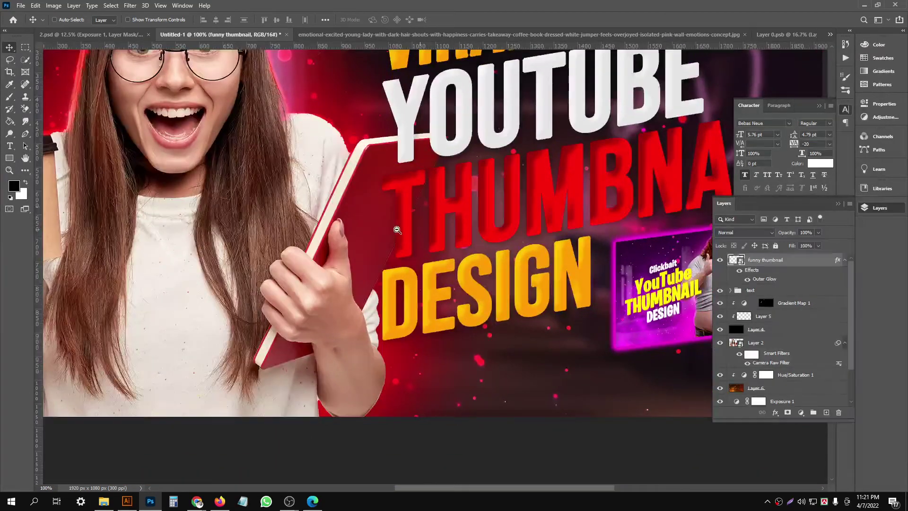
pyautogui.scroll(-1, 397, 230)
# - Embed the pizza challenge thumbnail image and shrink it above VIRAL
pyautogui.click(21, 5)
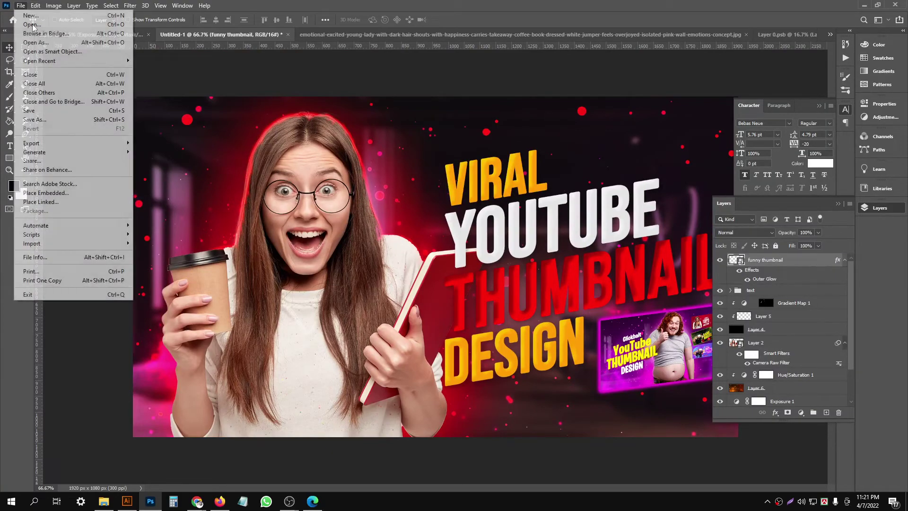
pyautogui.click(47, 192)
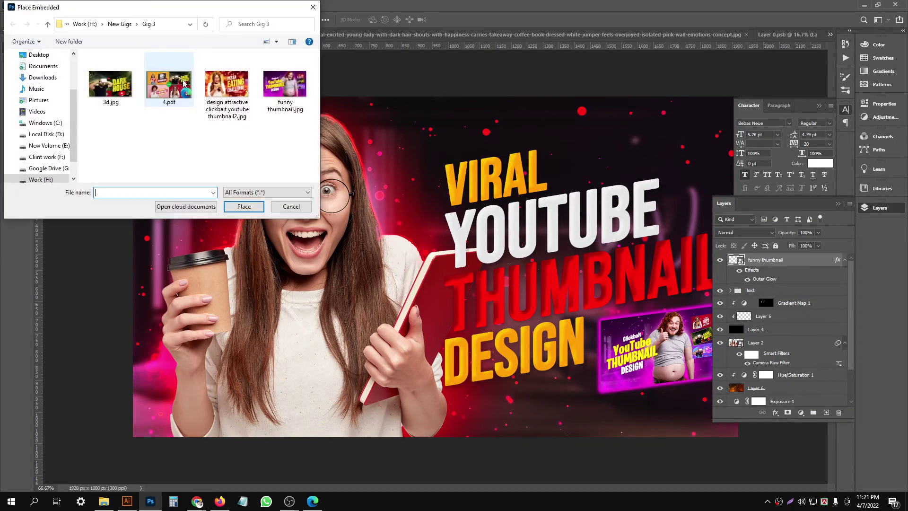
pyautogui.click(114, 90)
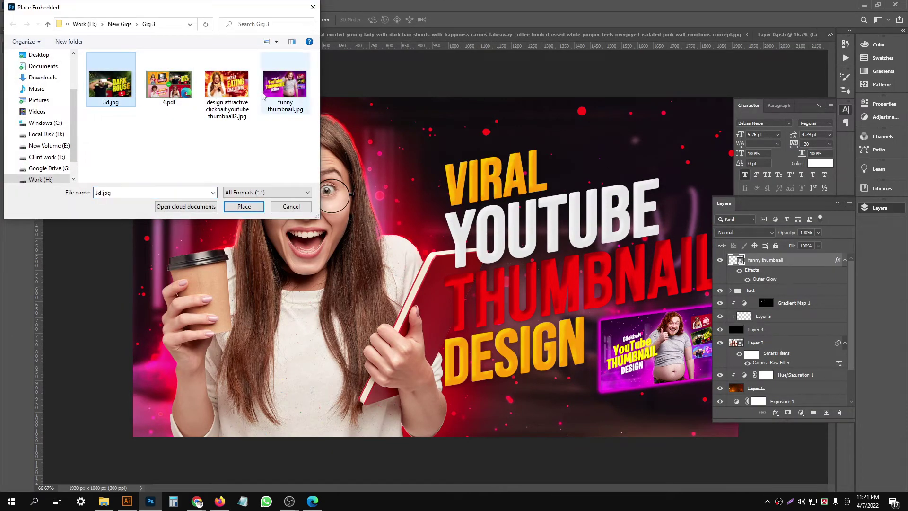
pyautogui.click(227, 85)
pyautogui.click(244, 207)
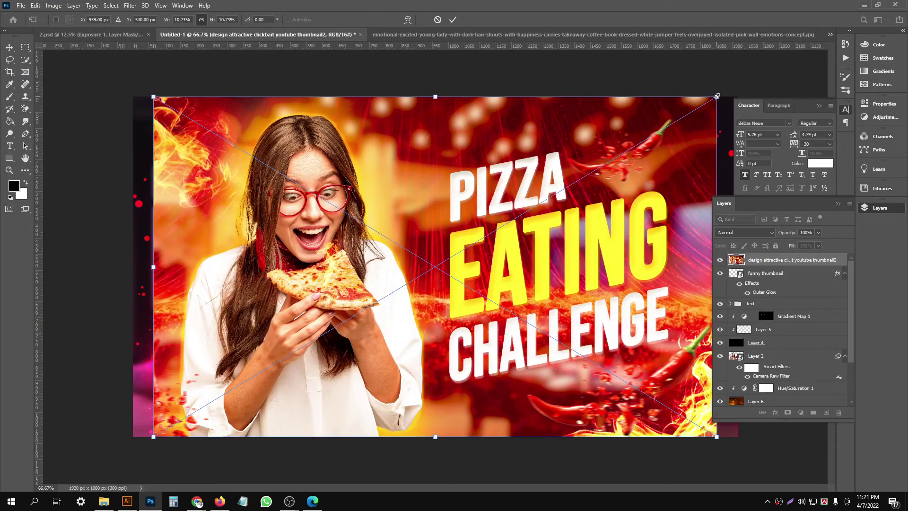
pyautogui.moveTo(716, 96)
pyautogui.mouseDown()
pyautogui.moveTo(246, 203)
pyautogui.moveTo(236, 123)
pyautogui.moveTo(204, 121)
pyautogui.mouseUp()
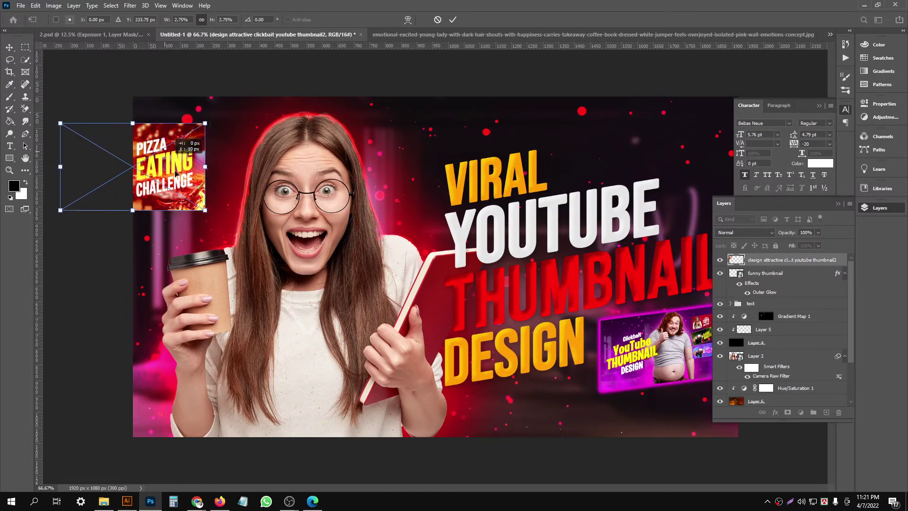
pyautogui.moveTo(162, 150)
pyautogui.mouseDown()
pyautogui.moveTo(401, 378)
pyautogui.moveTo(359, 373)
pyautogui.moveTo(238, 312)
pyautogui.moveTo(493, 373)
pyautogui.moveTo(480, 341)
pyautogui.moveTo(543, 121)
pyautogui.moveTo(575, 97)
pyautogui.mouseUp()
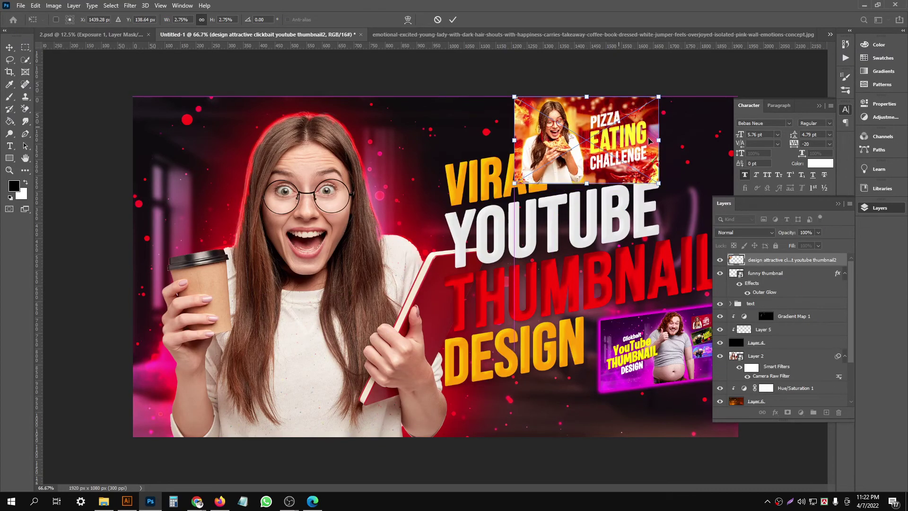
# - Resize the pizza thumbnail and slant its right edge upward
pyautogui.hotkey('ctrl', '+')
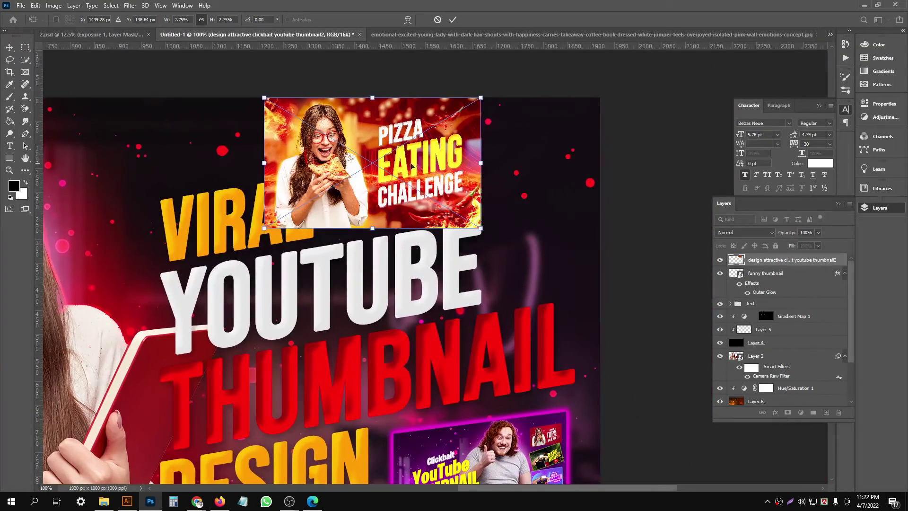
pyautogui.moveTo(487, 160)
pyautogui.mouseDown()
pyautogui.moveTo(453, 163)
pyautogui.moveTo(457, 173)
pyautogui.moveTo(509, 160)
pyautogui.mouseUp()
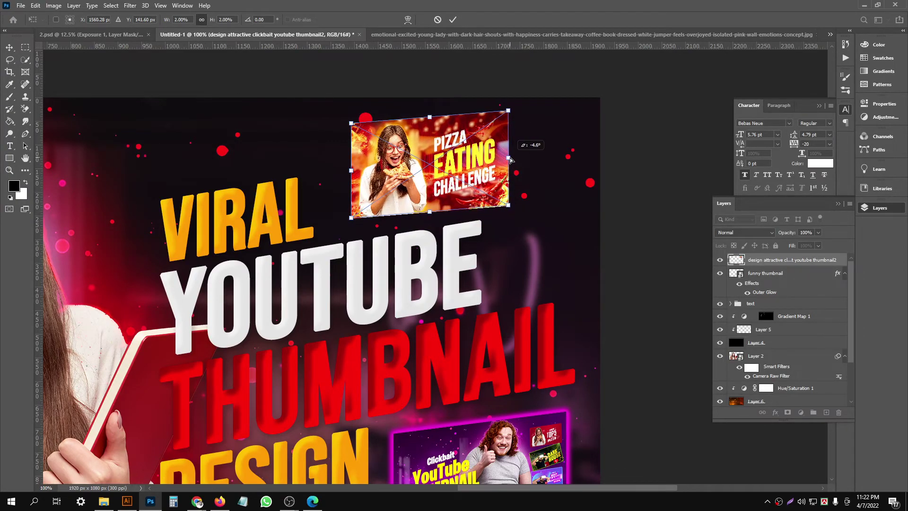
pyautogui.moveTo(510, 158); pyautogui.dragTo(511, 154)
pyautogui.click(452, 21)
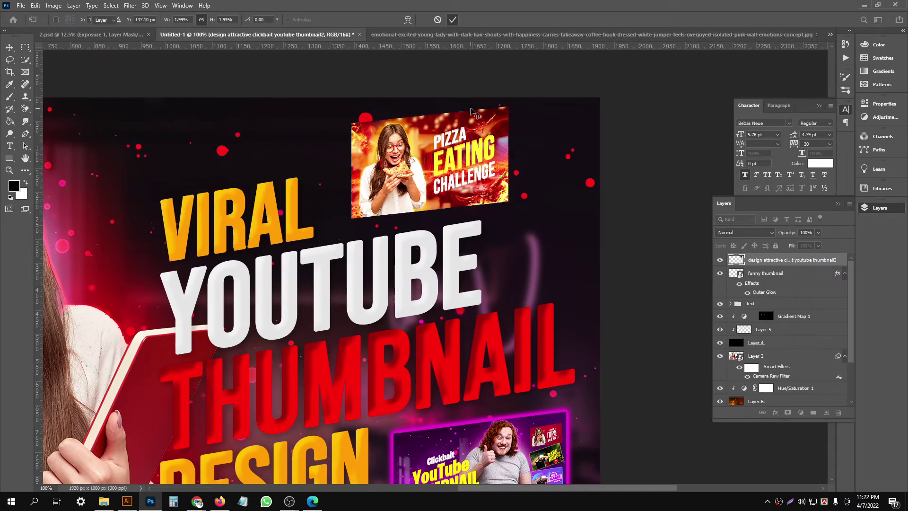
pyautogui.hotkey('ctrl', 't')
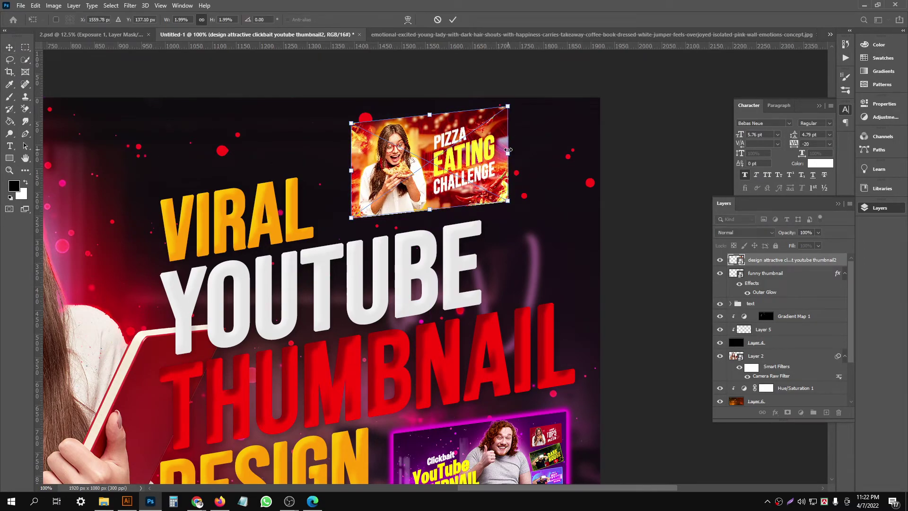
pyautogui.moveTo(509, 155)
pyautogui.mouseDown()
pyautogui.moveTo(482, 147)
pyautogui.moveTo(422, 168)
pyautogui.mouseUp()
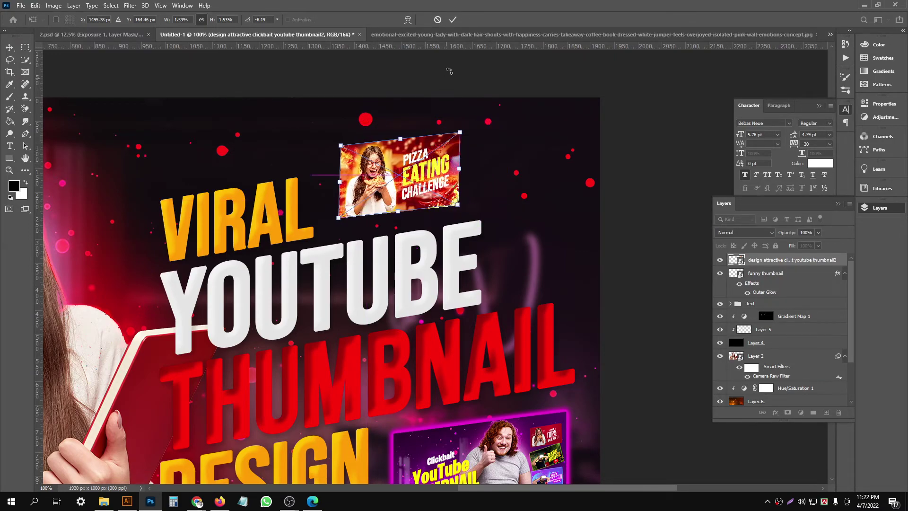
pyautogui.click(453, 19)
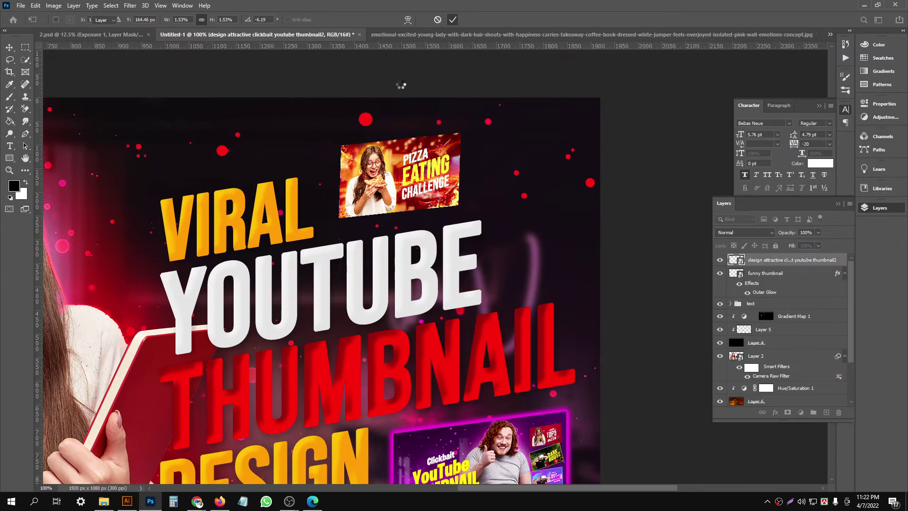
# - Review the whole design, then delete the pizza thumbnail inset
pyautogui.moveTo(398, 168); pyautogui.dragTo(398, 70)
pyautogui.hotkey('ctrl', '-')
pyautogui.hotkey('ctrl', '-')
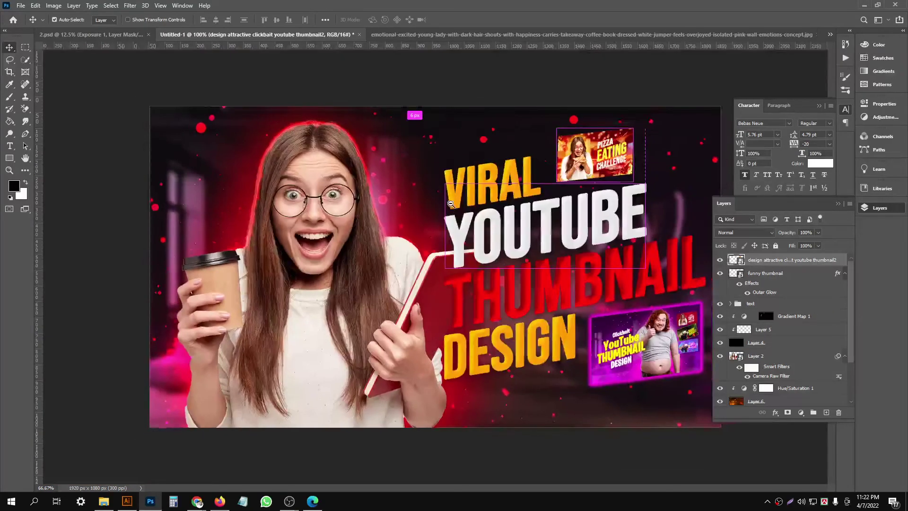
pyautogui.hotkey('ctrl', '+')
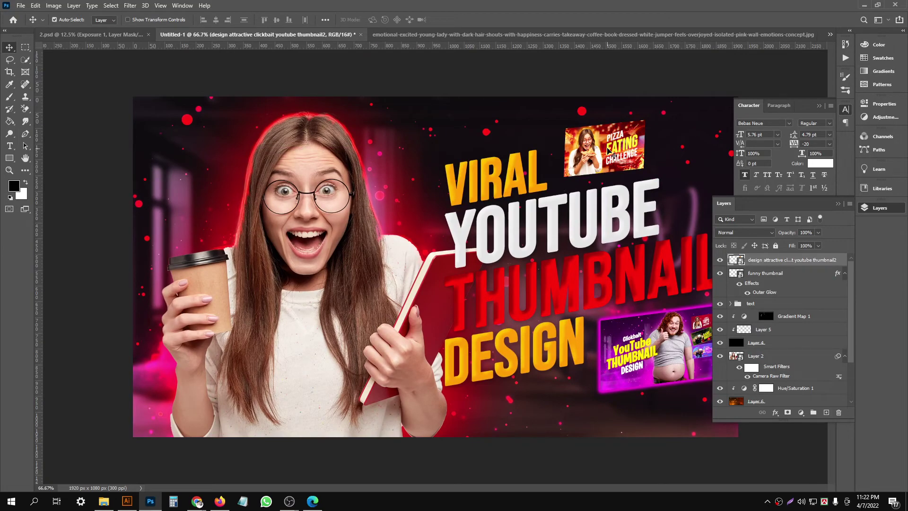
pyautogui.press('Delete')
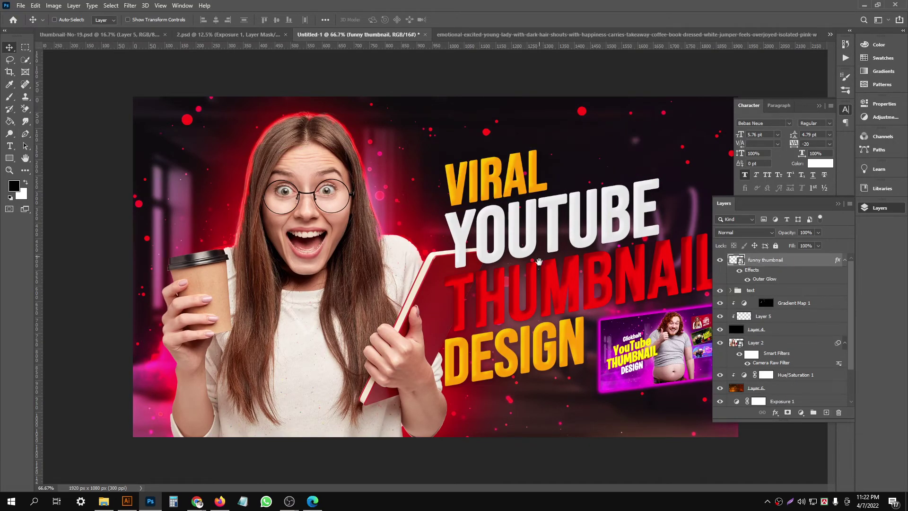
pyautogui.hotkey('ctrl', '+')
pyautogui.scroll(-5, 440, 237)
pyautogui.hscroll(4, 440, 237)
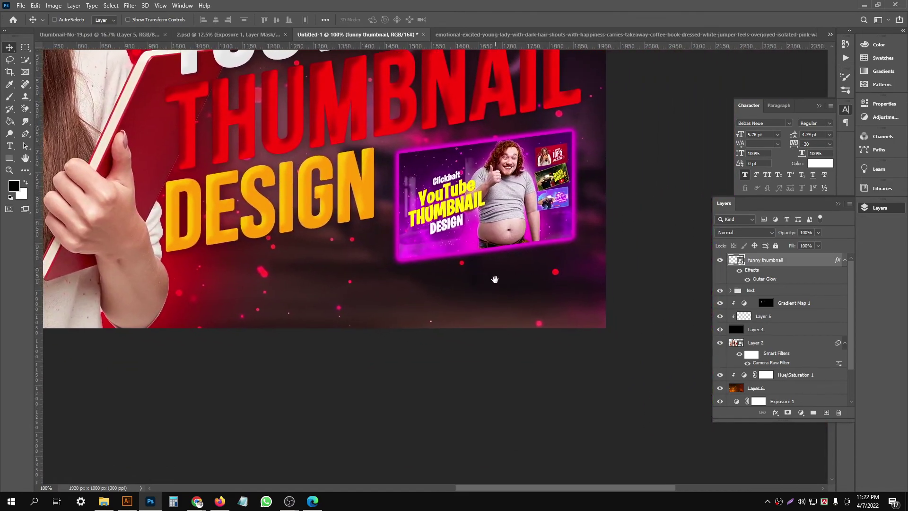
pyautogui.moveTo(414, 282); pyautogui.dragTo(405, 214)
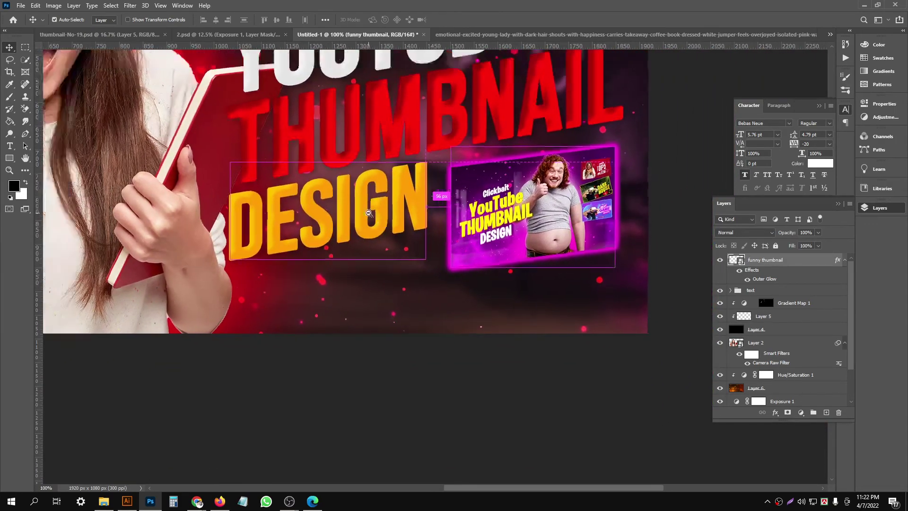
pyautogui.keyDown('alt'); pyautogui.click(405, 214); pyautogui.keyUp('alt')
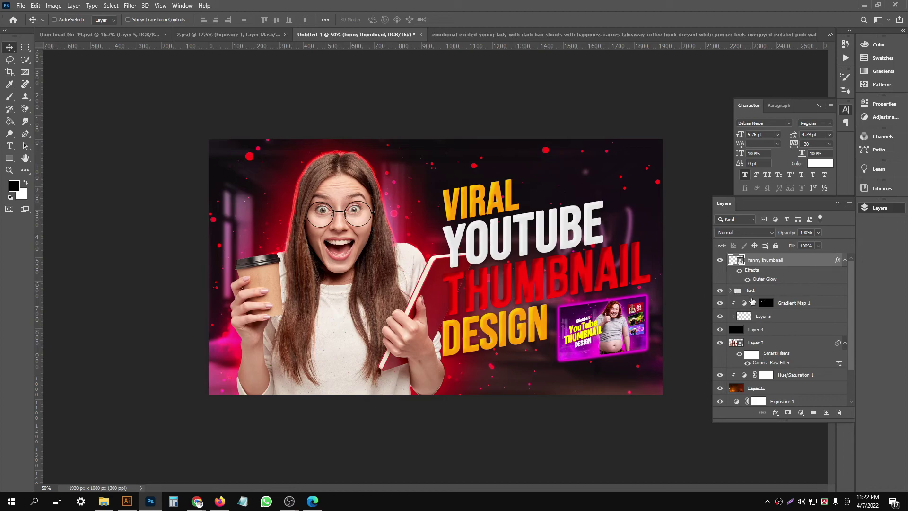
# - Group Gradient Map 1 through Layer 3 into a group named 'image'
pyautogui.click(778, 306)
pyautogui.scroll(-1, 798, 363)
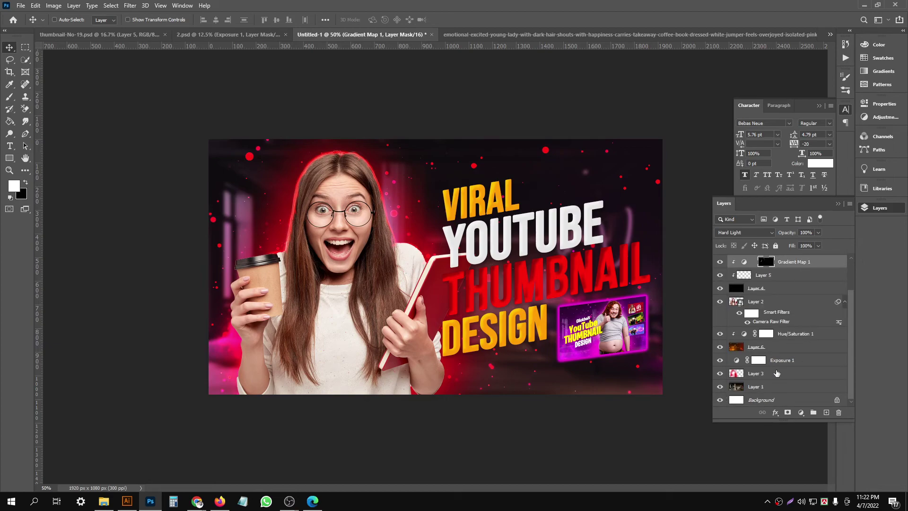
pyautogui.keyDown('shift'); pyautogui.click(781, 375); pyautogui.keyUp('shift')
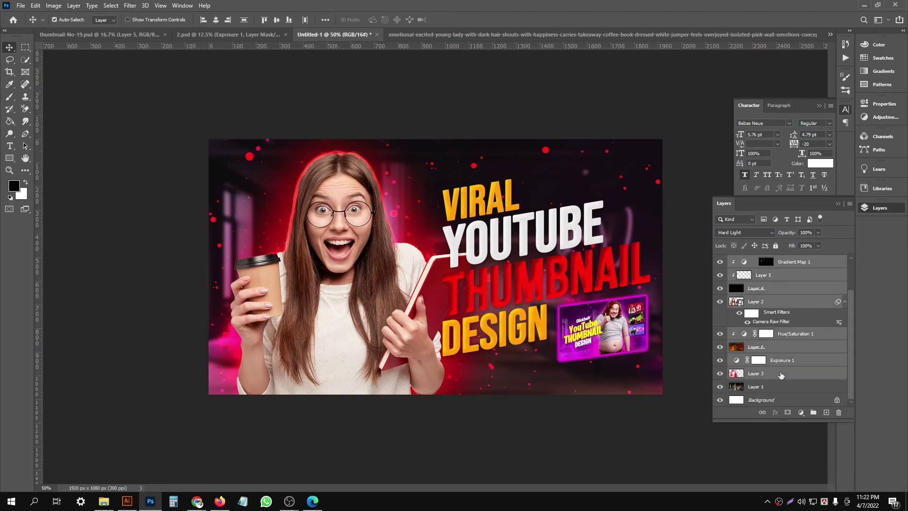
pyautogui.hotkey('ctrl', 'g')
pyautogui.doubleClick(756, 302)
pyautogui.write('image')
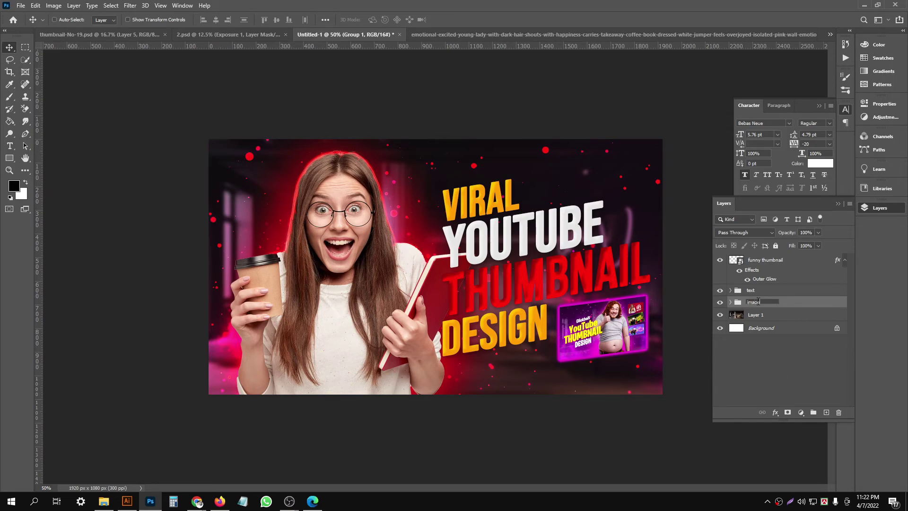
pyautogui.press('Return')
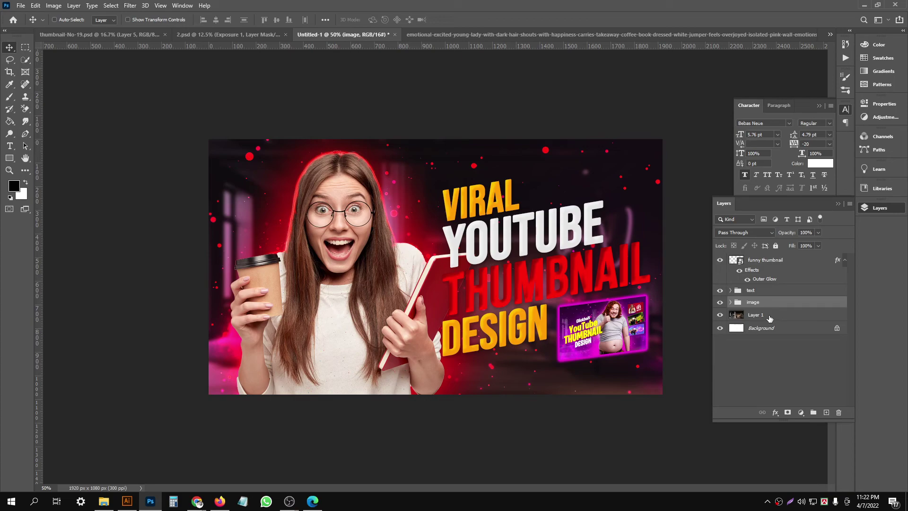
# - Unlock the Background and group it with Layer 1 into a group named 'Bg'
pyautogui.click(769, 316)
pyautogui.click(836, 328)
pyautogui.keyDown('shift'); pyautogui.click(771, 321); pyautogui.keyUp('shift')
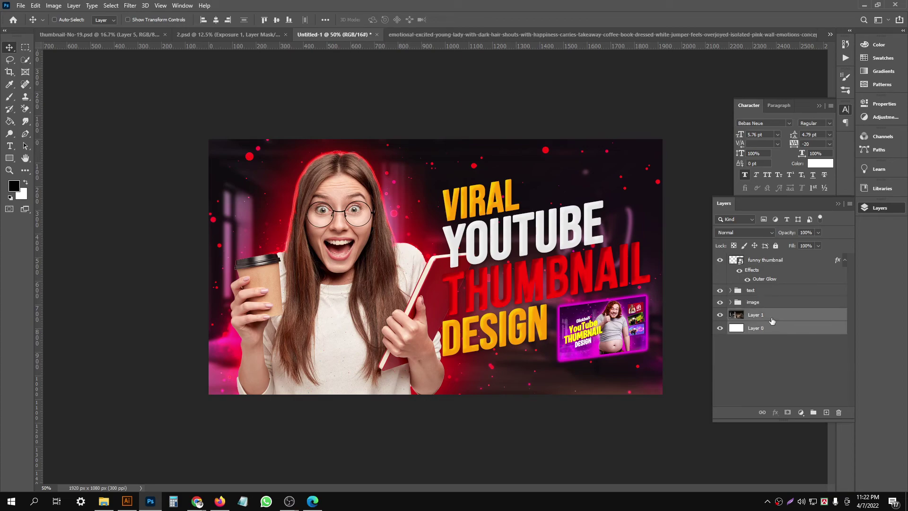
pyautogui.hotkey('ctrl', 'g')
pyautogui.doubleClick(762, 316)
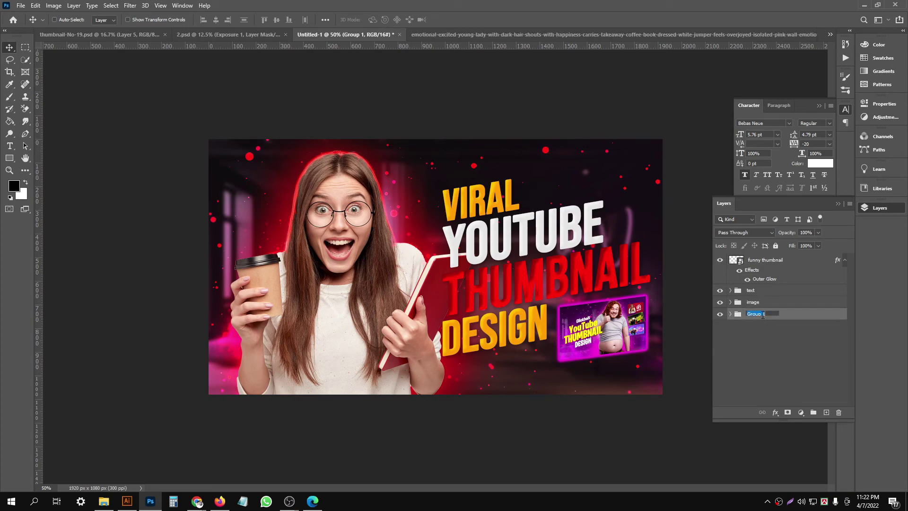
pyautogui.write('Bg')
pyautogui.press('Return')
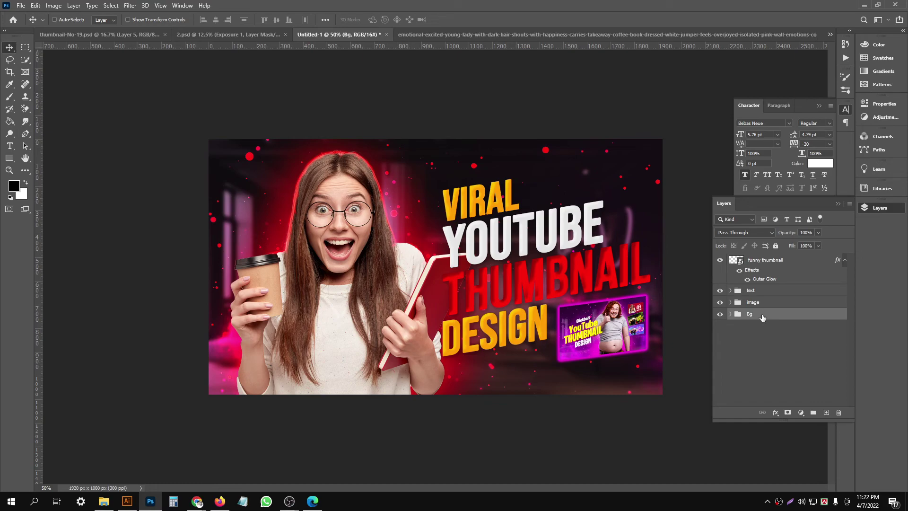
pyautogui.click(793, 265)
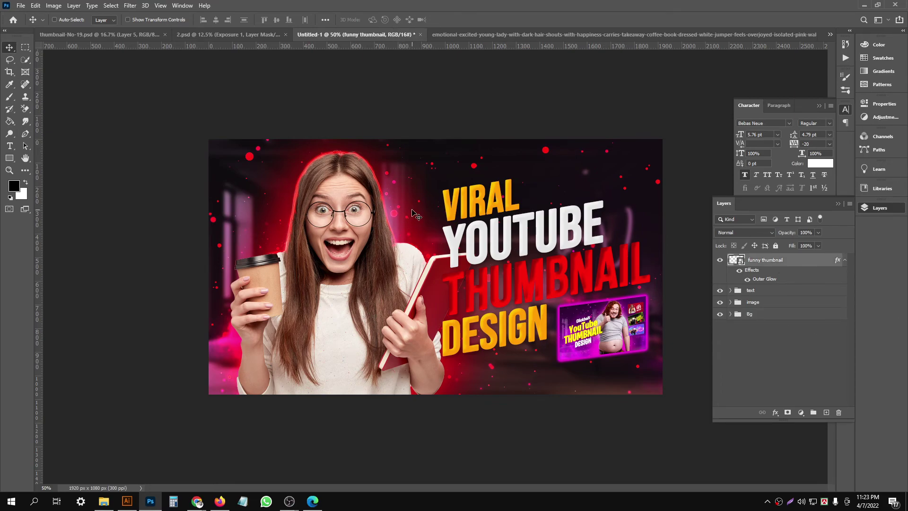
# - Stamp all visible layers into a merged Layer 7 and open the Camera Raw Filter
pyautogui.press('ctrl')
pyautogui.hotkey('ctrl', 'shift', 'alt', 'e')
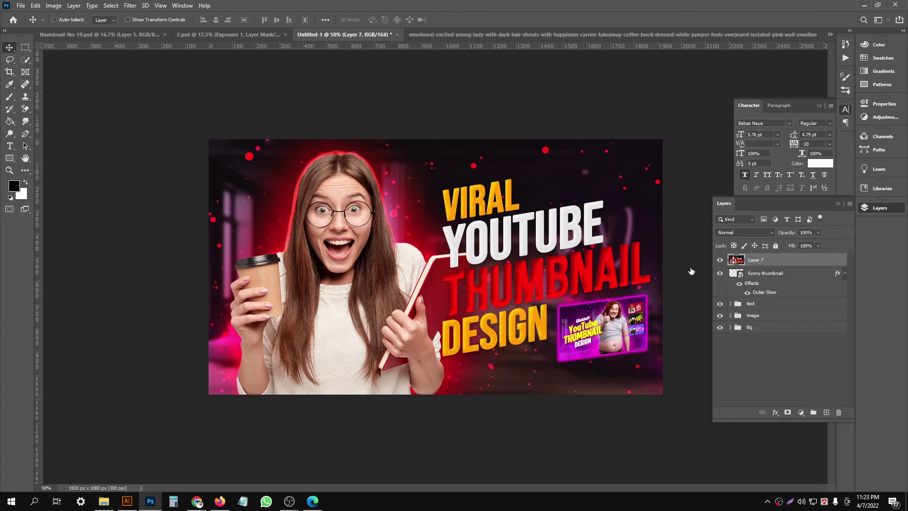
pyautogui.click(130, 5)
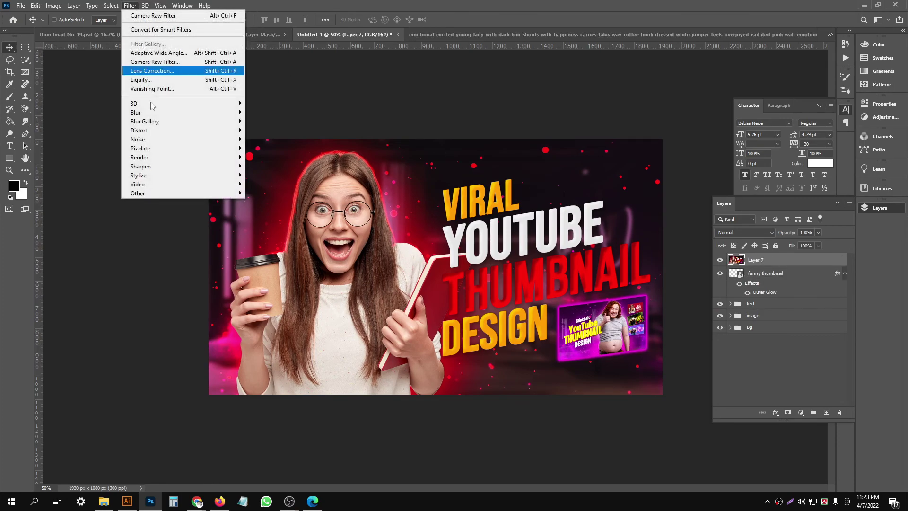
pyautogui.click(156, 62)
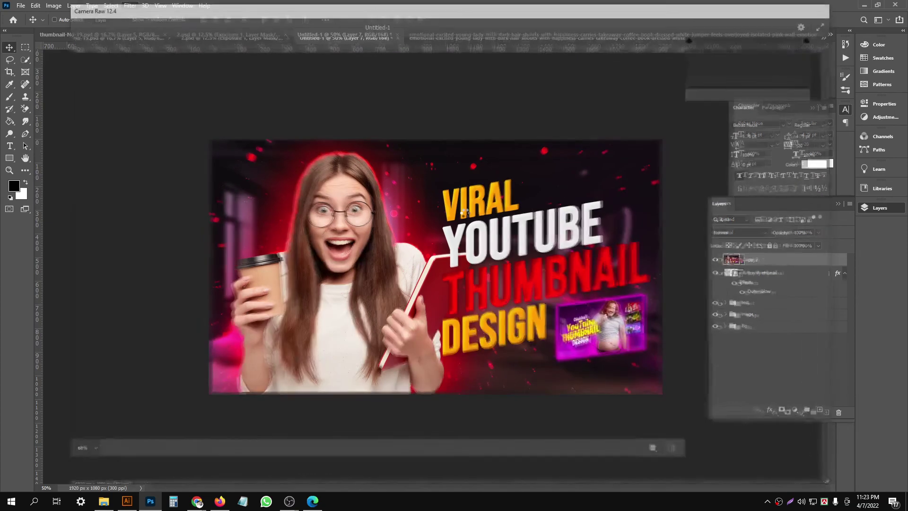
# - In Camera Raw set Temperature -6, Exposure +0.15, Highlights -25, Blacks -18, and apply
pyautogui.scroll(-3, 465, 213)
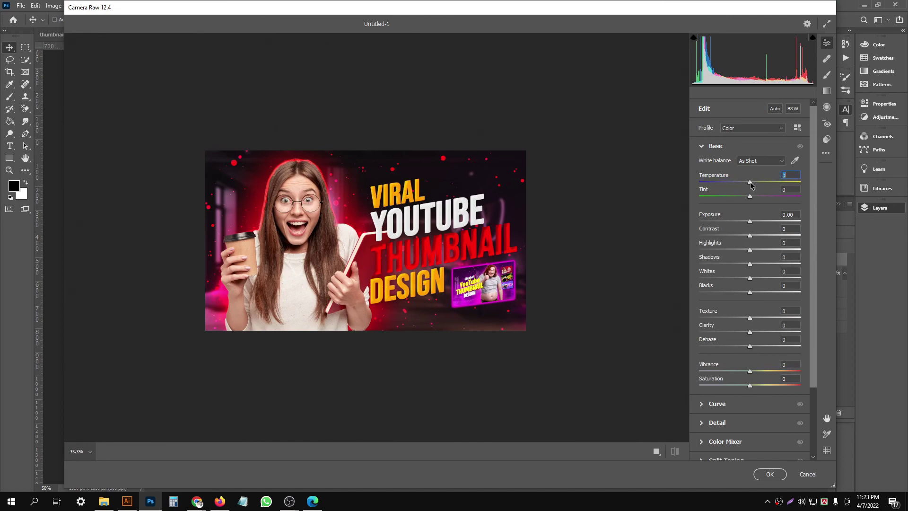
pyautogui.moveTo(750, 182); pyautogui.dragTo(745, 181)
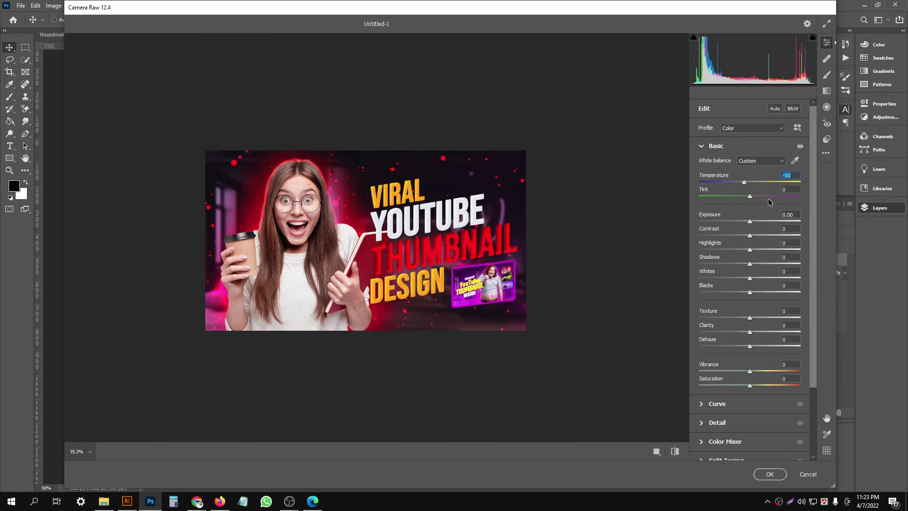
pyautogui.moveTo(746, 182); pyautogui.dragTo(748, 183)
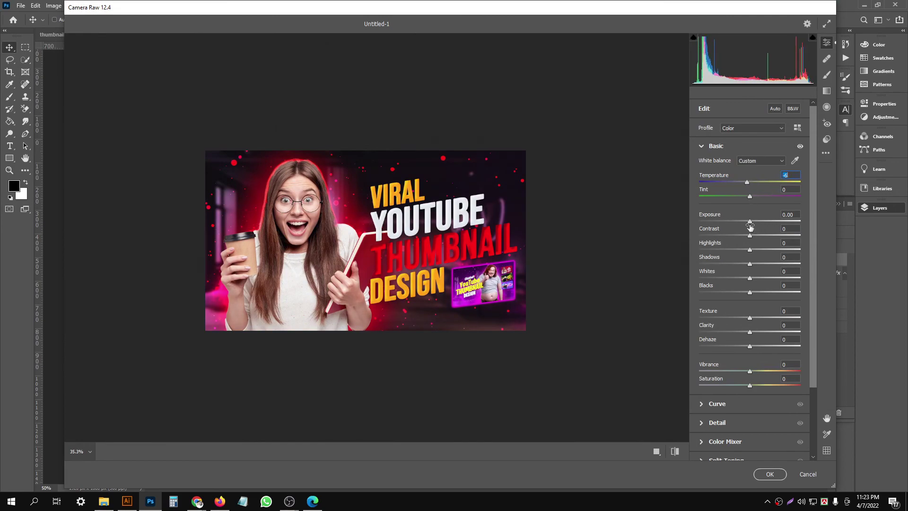
pyautogui.moveTo(750, 221); pyautogui.dragTo(736, 251)
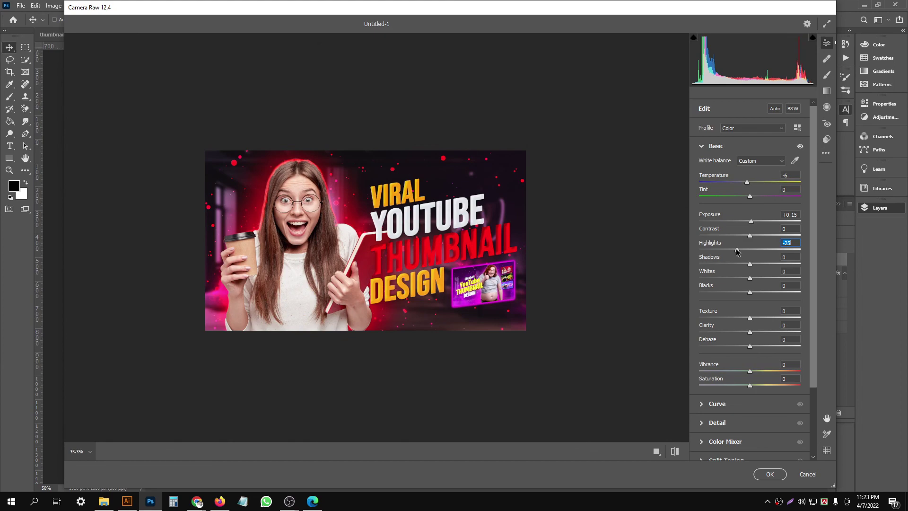
pyautogui.moveTo(750, 292); pyautogui.dragTo(741, 293)
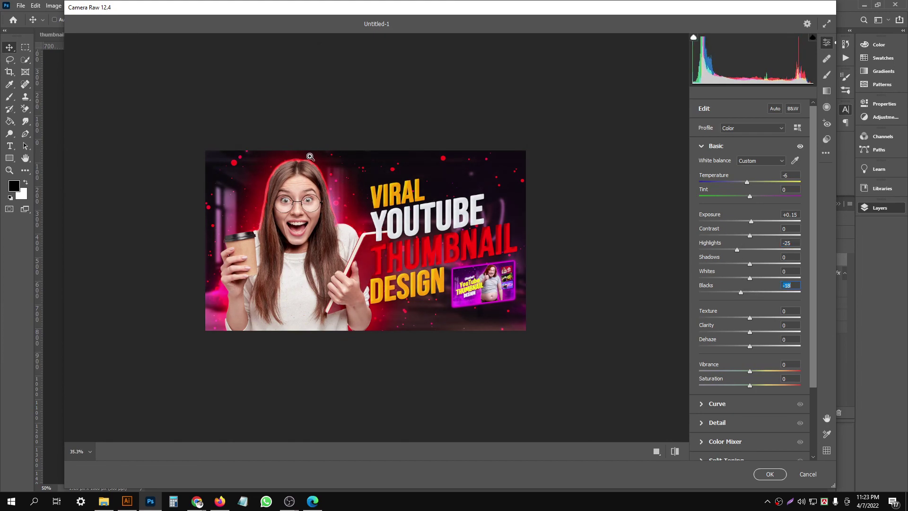
pyautogui.click(770, 474)
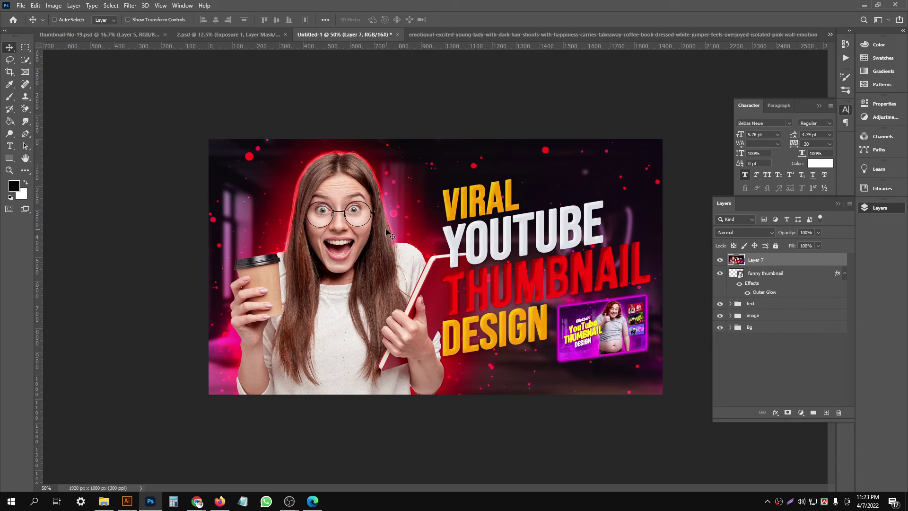
# - Review the finished design, then switch to the Google Meet window in Chrome
pyautogui.scroll(2, 440, 222)
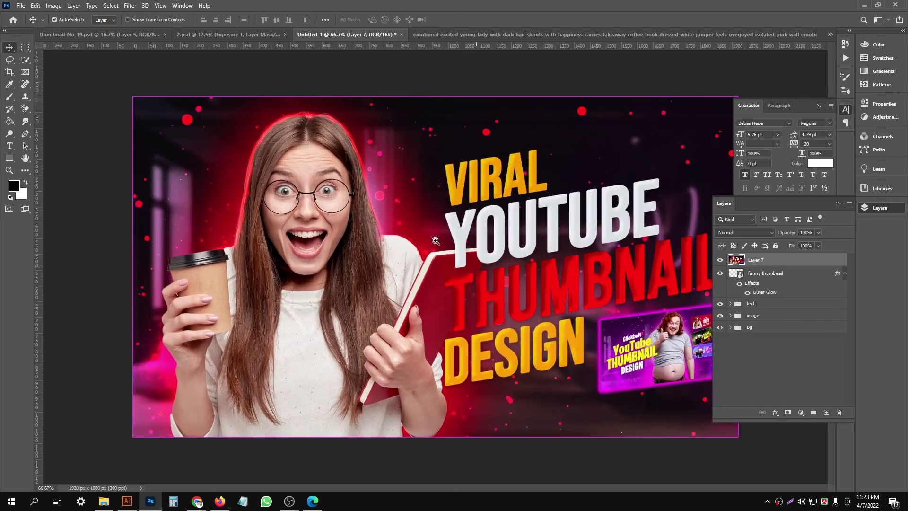
pyautogui.scroll(2, 402, 218)
pyautogui.scroll(2, 333, 212)
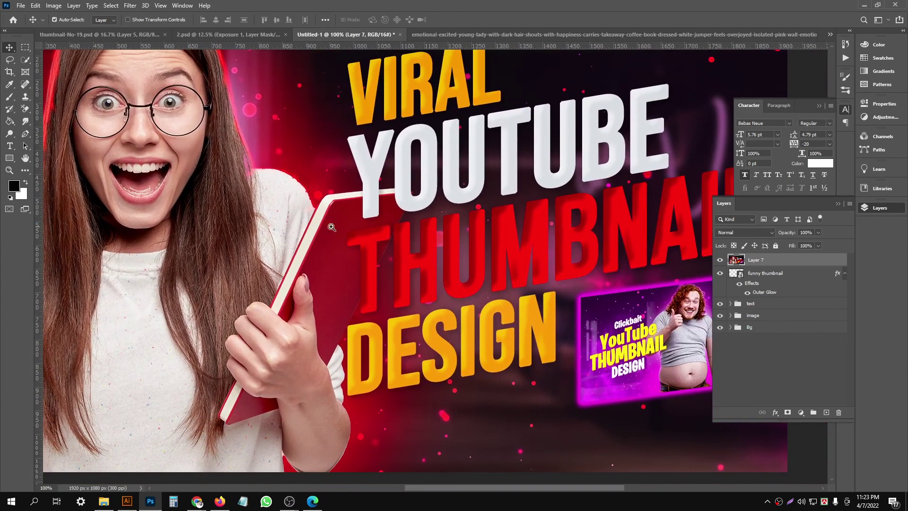
pyautogui.scroll(-1, 456, 230)
pyautogui.scroll(-1, 456, 230)
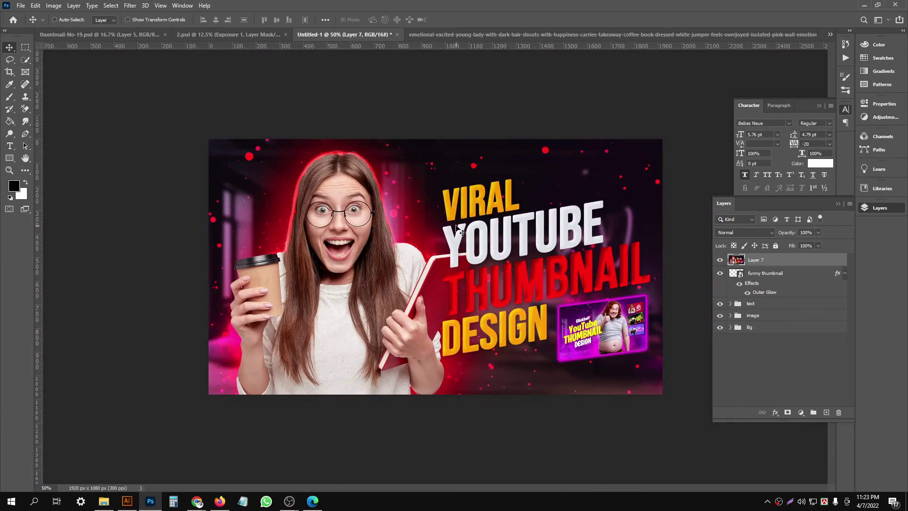
pyautogui.moveTo(197, 502)
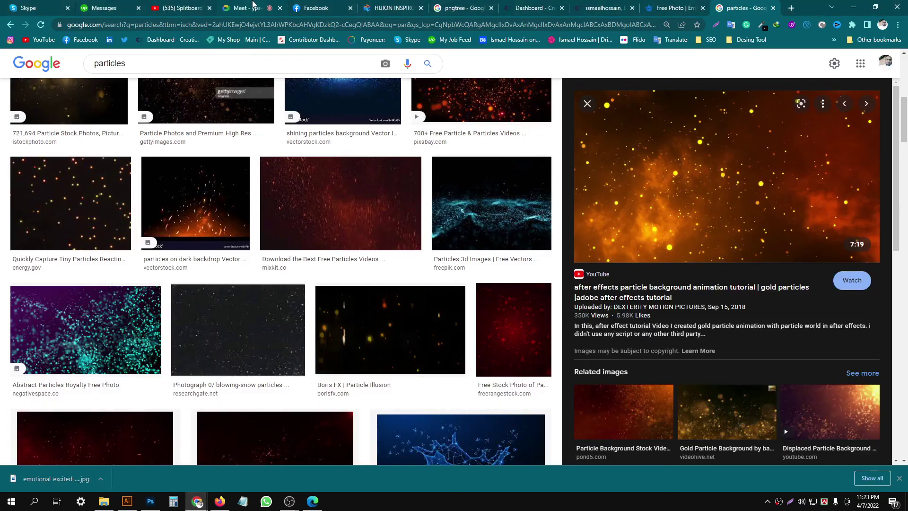
pyautogui.click(298, 454)
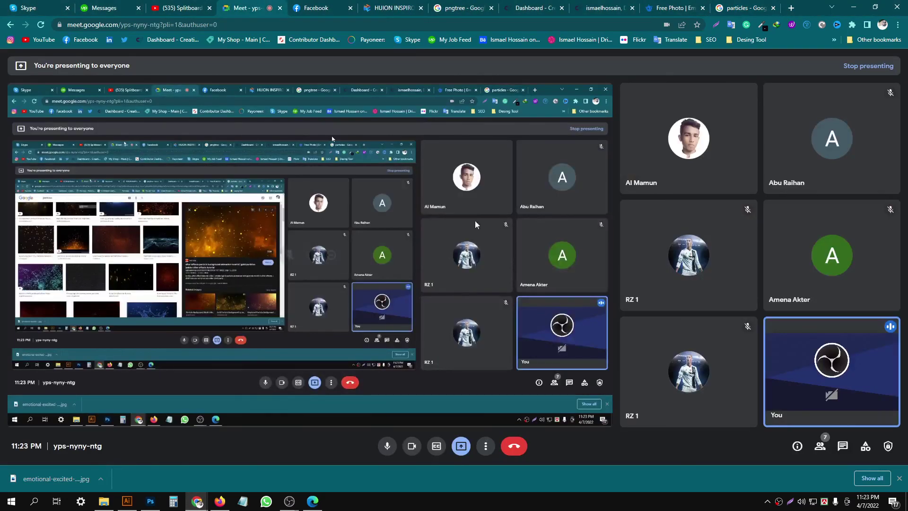
pyautogui.click(289, 501)
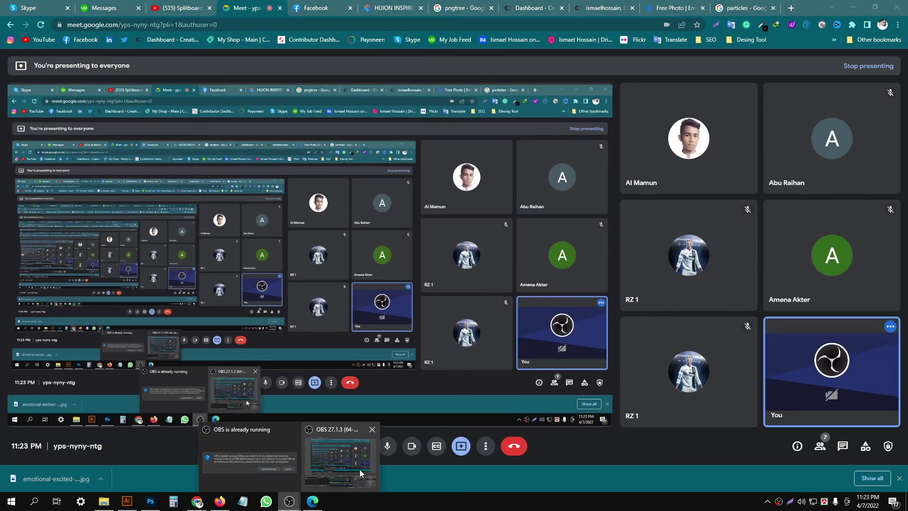